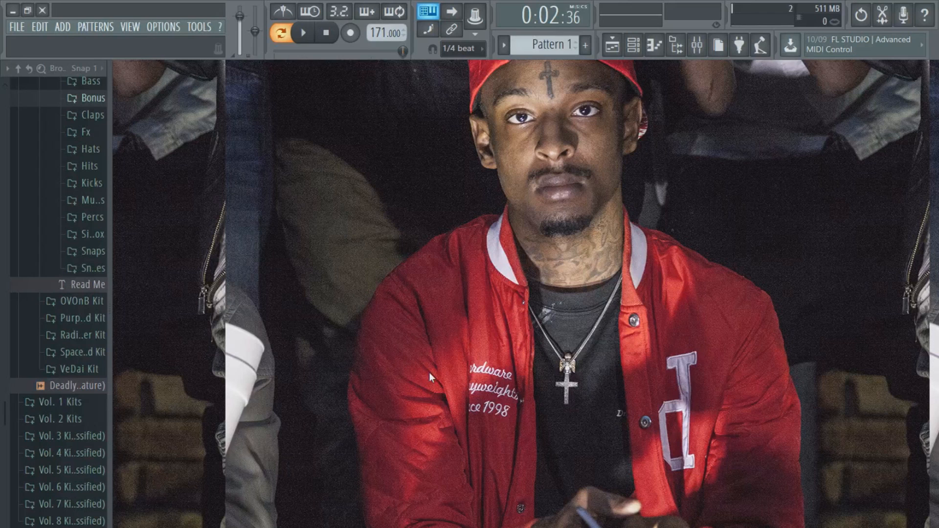
Step: Show the Channel rack, and widen the browser to collapse the VeDai folder under My Kits
click(634, 46)
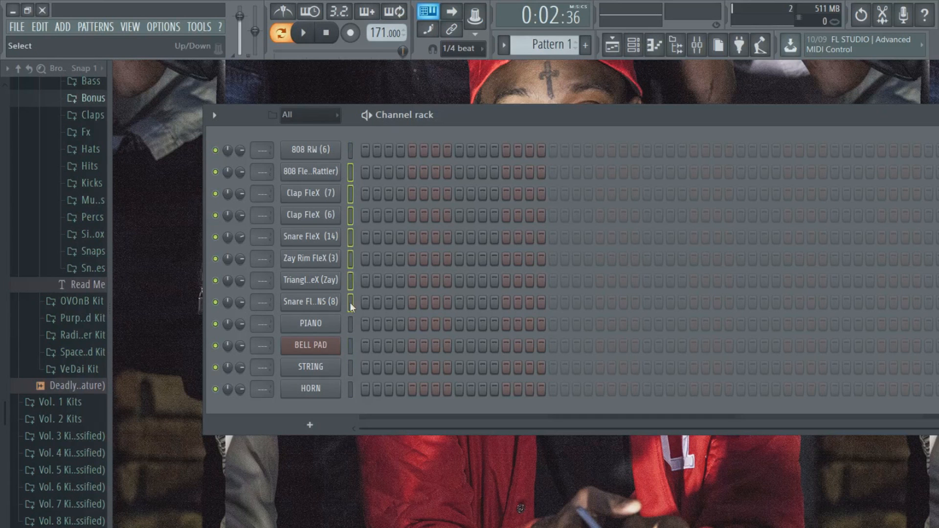
drag(111, 186, 197, 190)
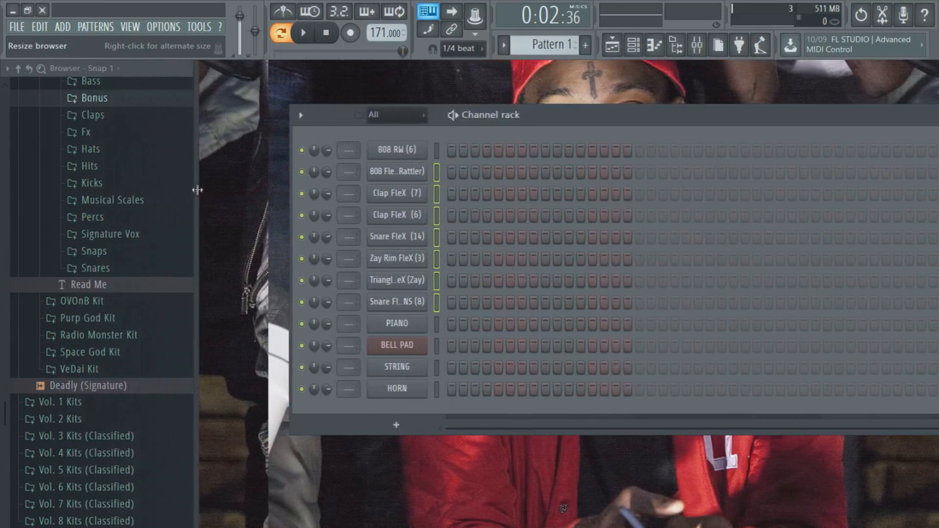
scroll(164, 257, up, 3)
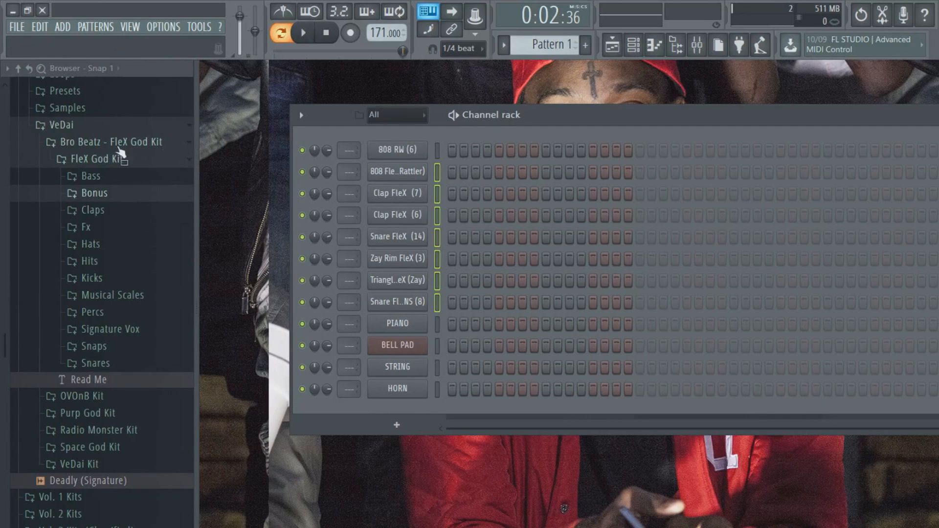
click(162, 130)
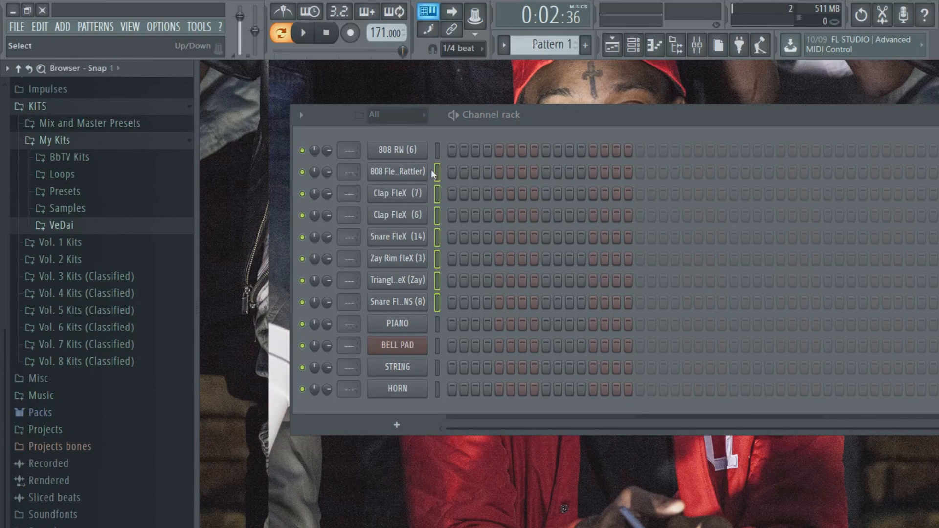
Step: Select the 808 RW (6) channel and check the Roy Woods MiniKit inside the BbTV Kits folder
click(436, 150)
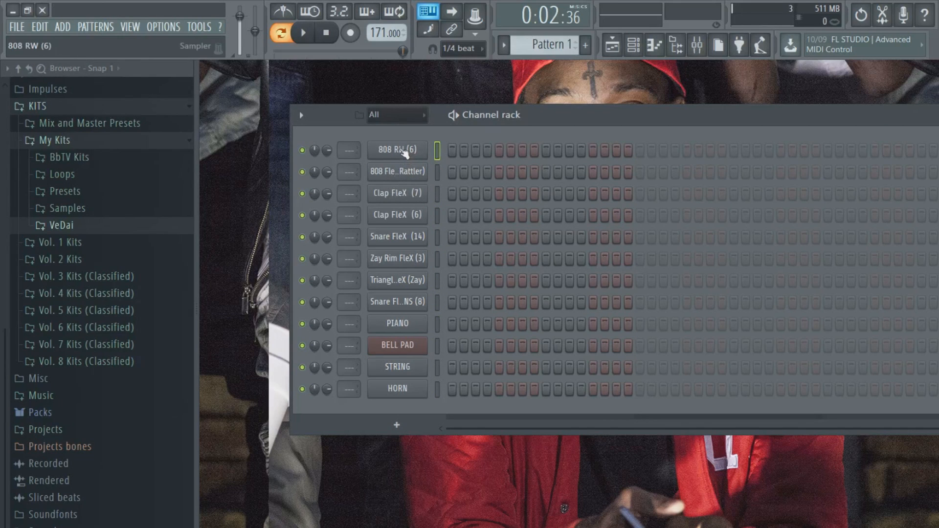
click(122, 157)
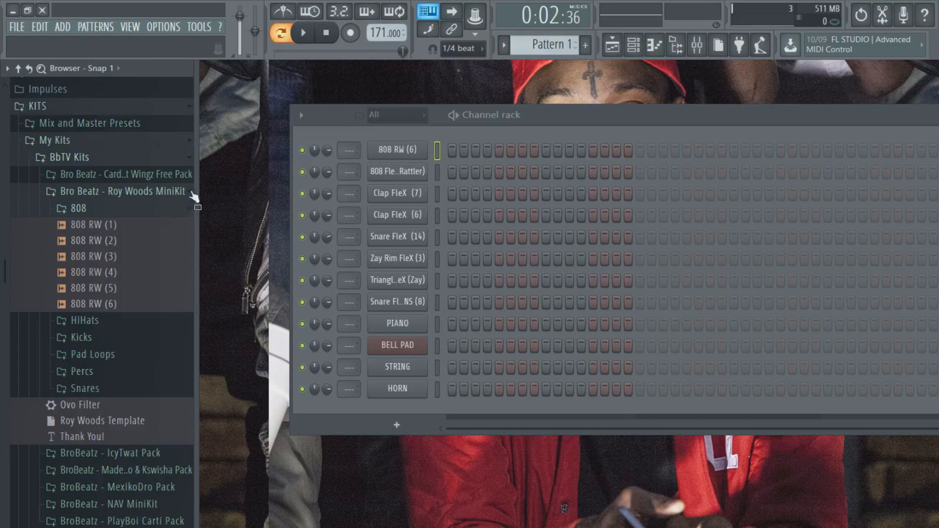
click(147, 191)
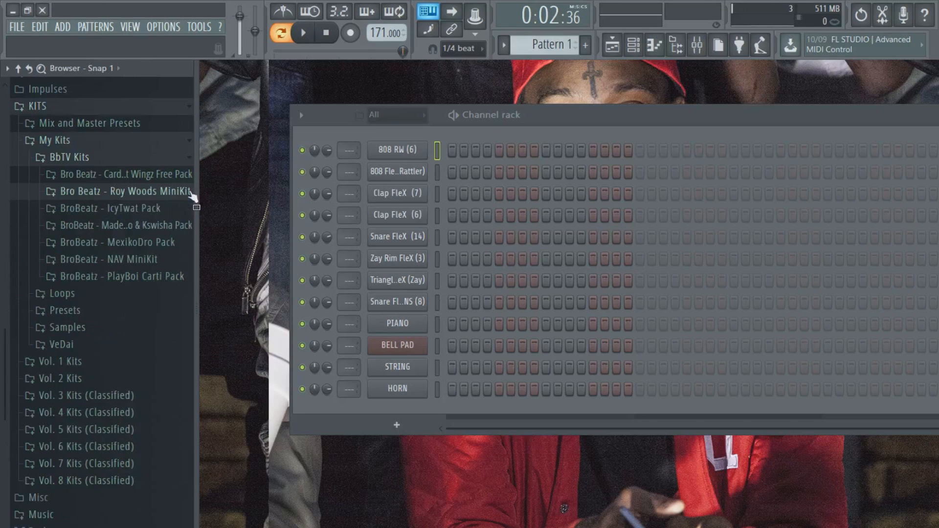
click(166, 157)
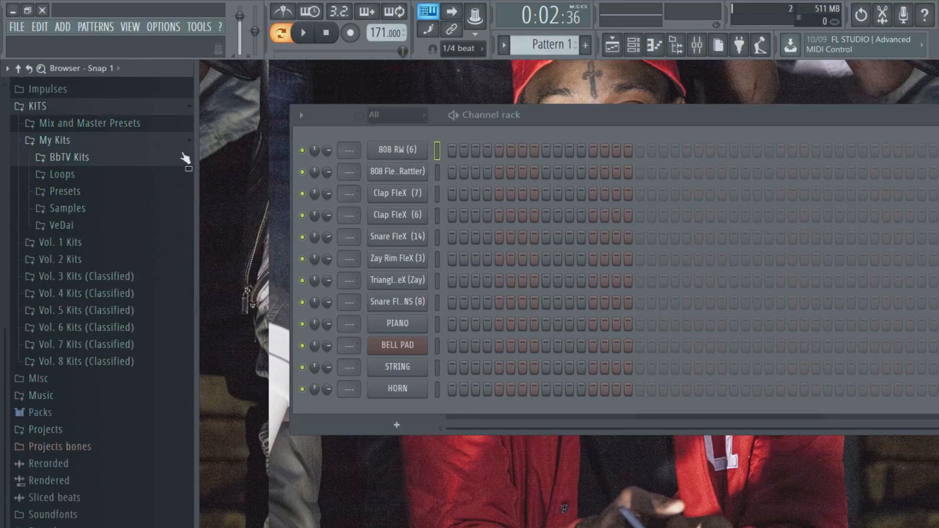
Step: Inspect the 808 RW (6) channel's sampler settings and its channel options, leaving them as they are
click(397, 149)
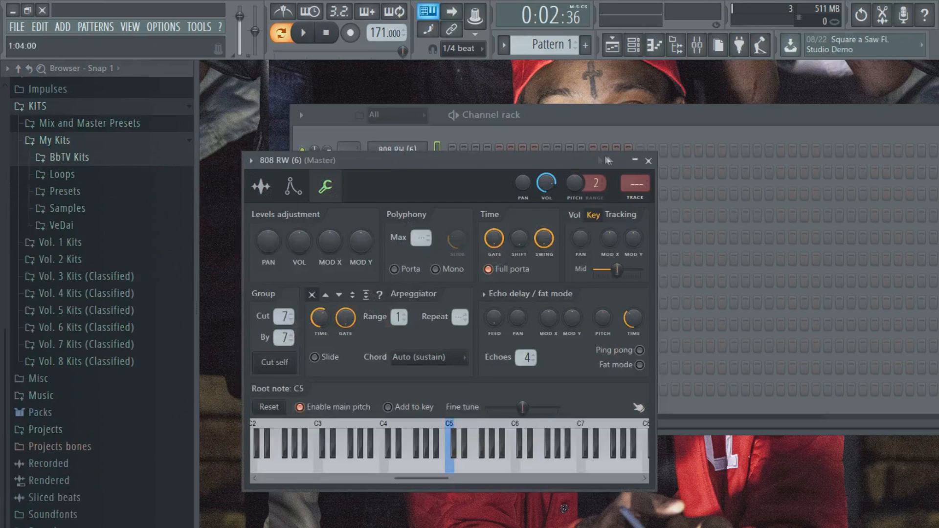
click(648, 162)
right_click(386, 150)
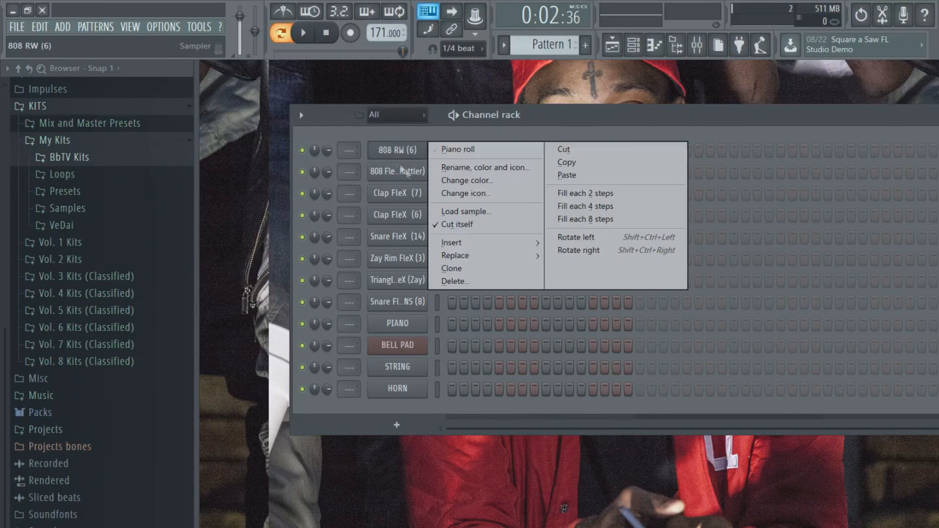
click(402, 167)
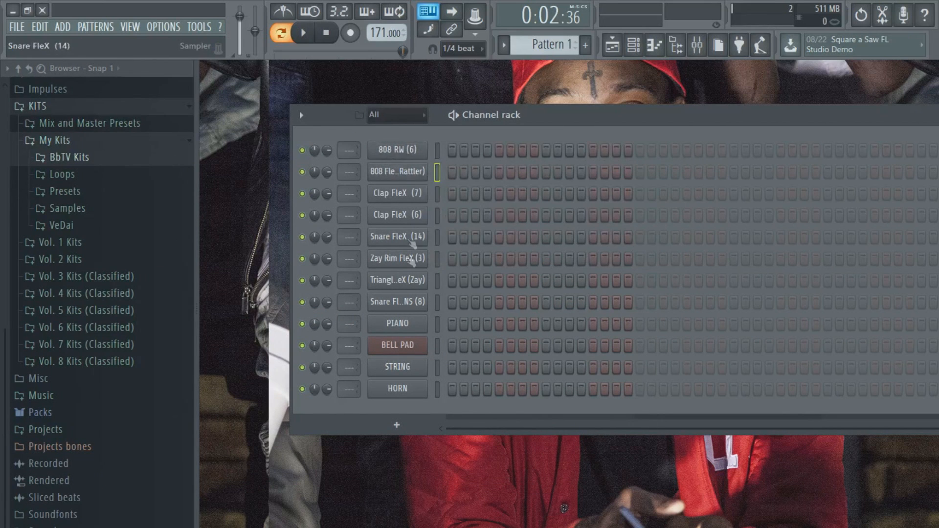
click(421, 151)
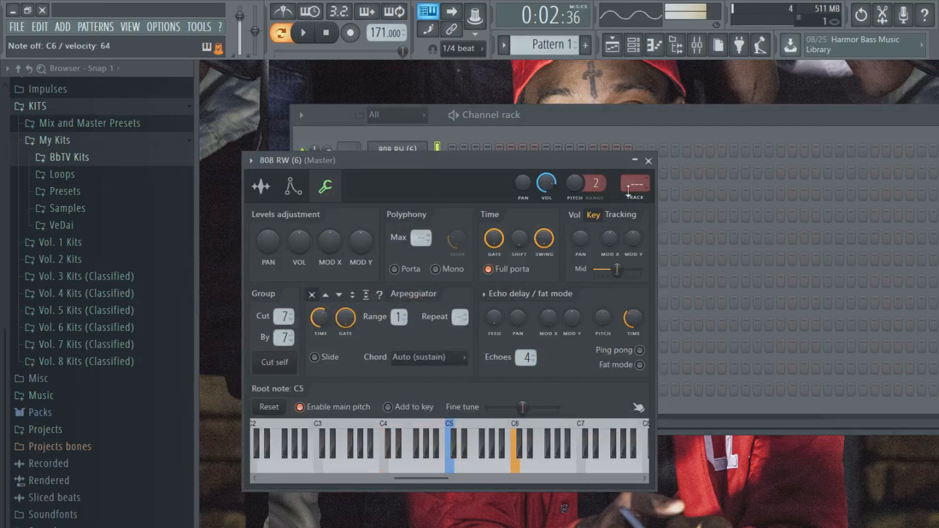
click(649, 161)
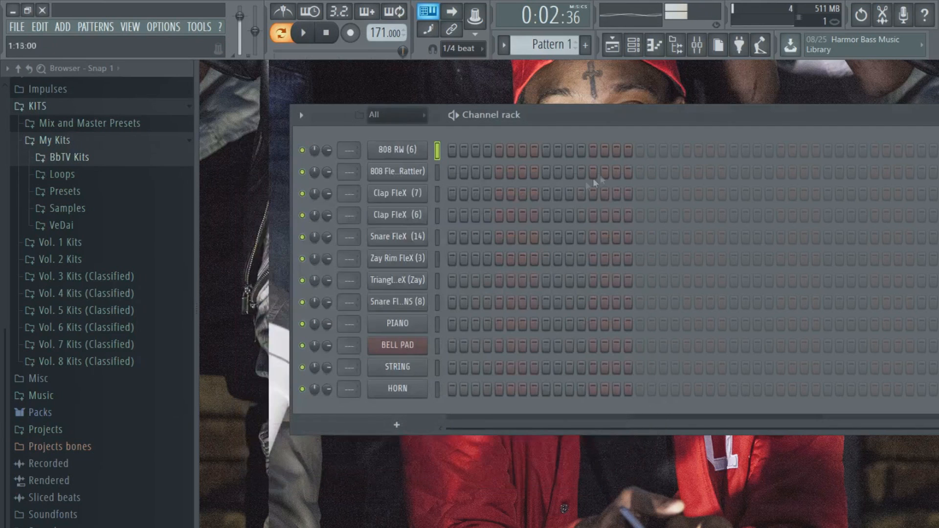
right_click(404, 151)
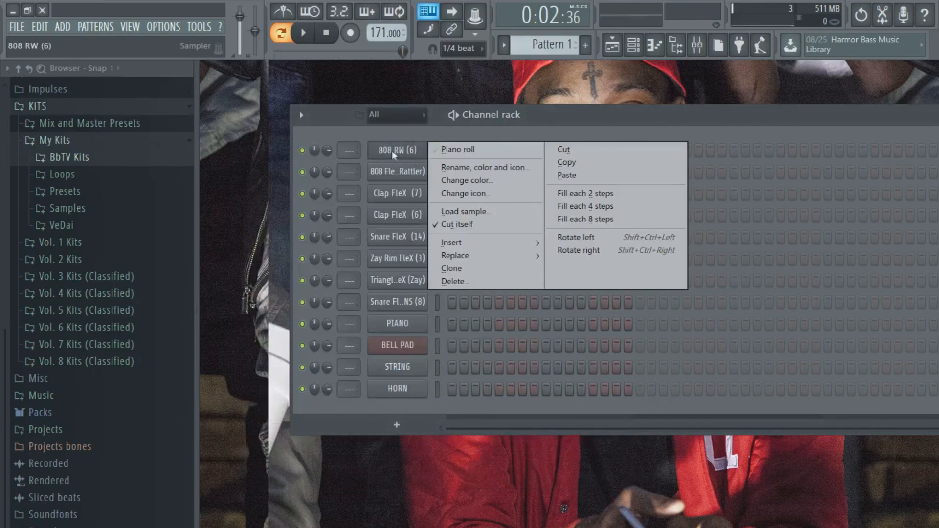
key(Escape)
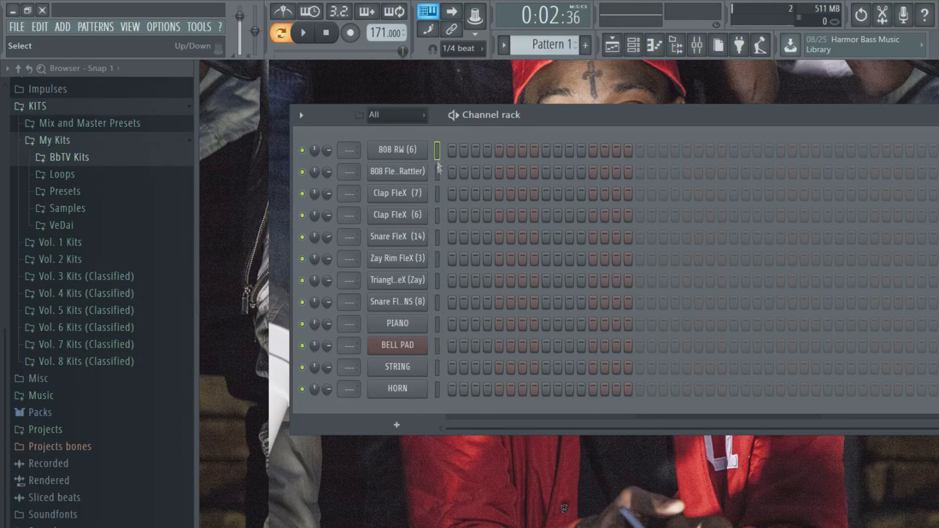
Step: Select the drum channels from 808 RW (6) to Zay Rim FleX (3) and view the Snare FleX BNS (8) sample settings
drag(439, 230, 432, 259)
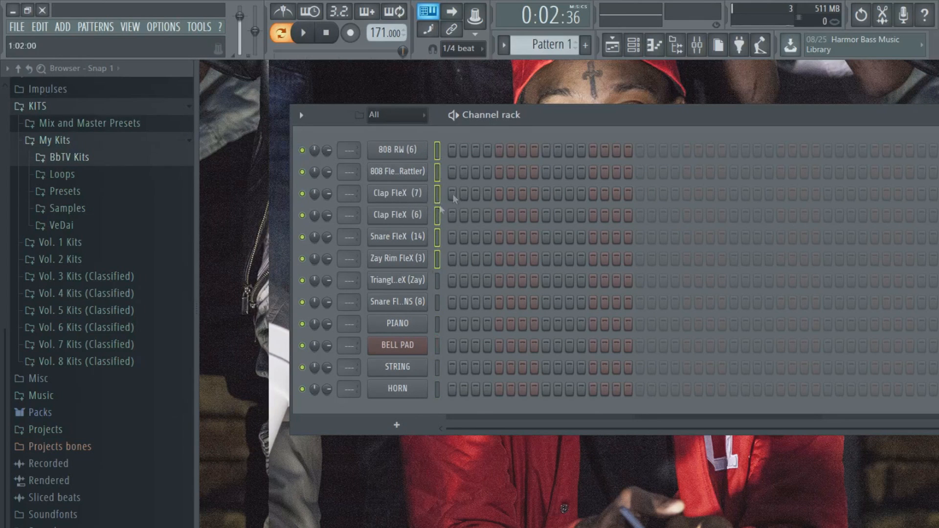
click(397, 302)
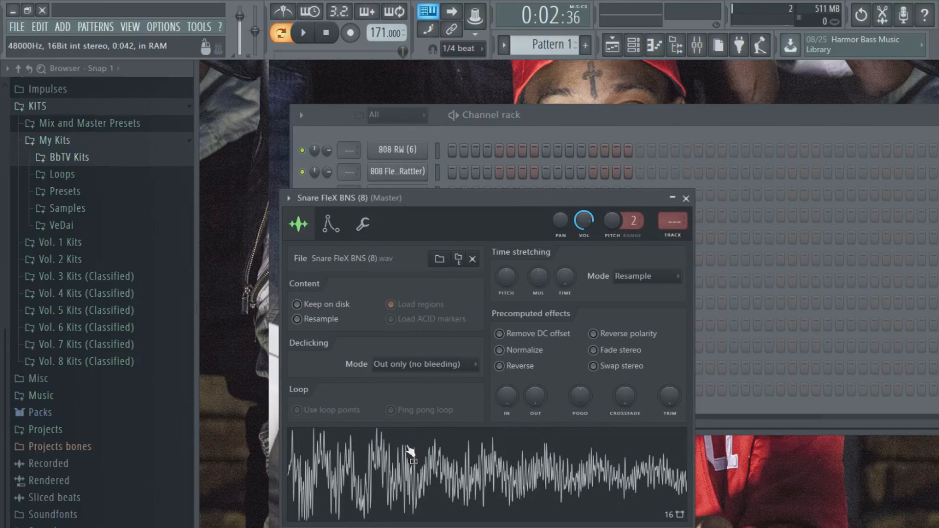
click(686, 198)
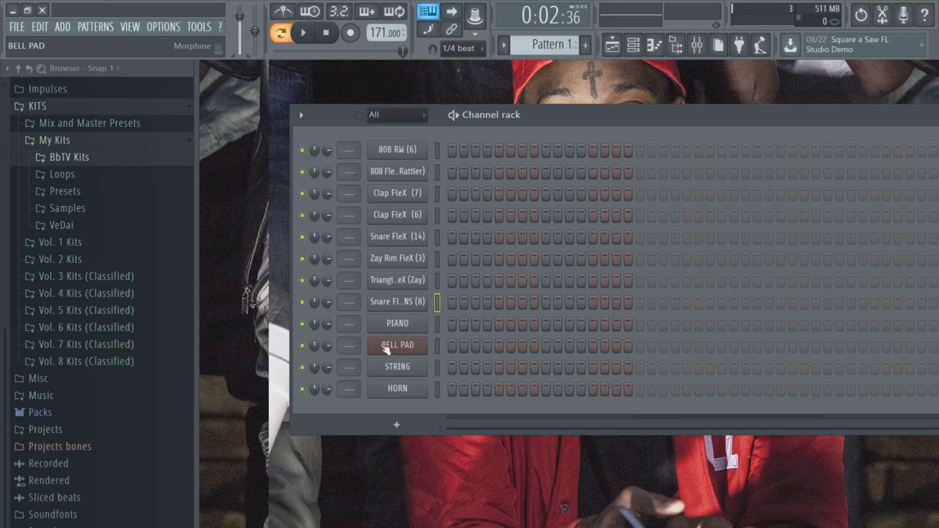
Step: Select the BELL PAD, HORN and STRING channels in turn to go over the melodic sounds
click(438, 345)
click(436, 392)
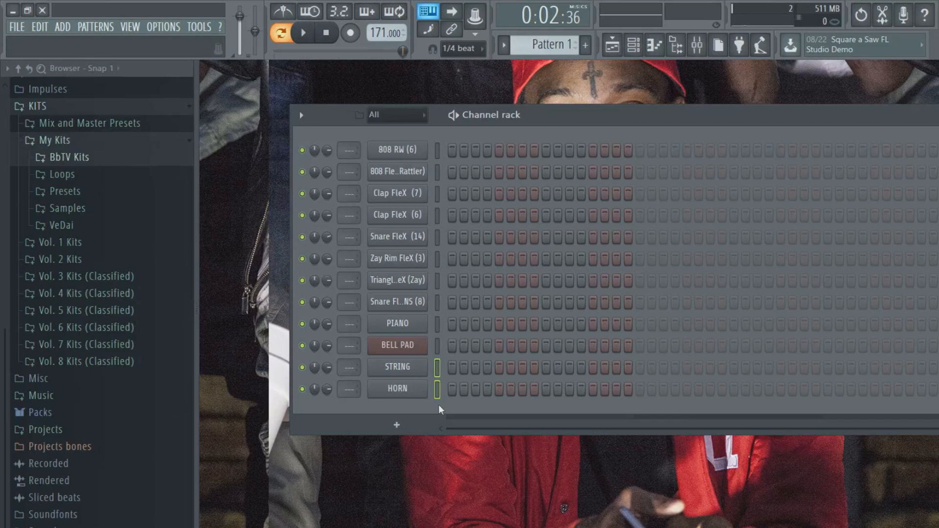
key(ctrl+a)
click(437, 368)
click(644, 527)
click(644, 527)
click(644, 527)
click(644, 527)
Step: Open the BELL PAD channel's piano roll and audition its sound
click(435, 345)
right_click(427, 343)
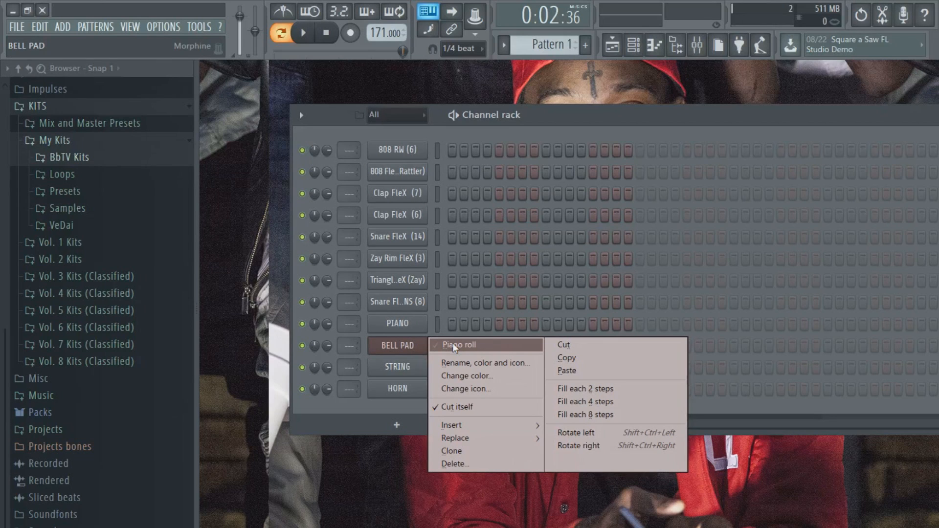
click(453, 344)
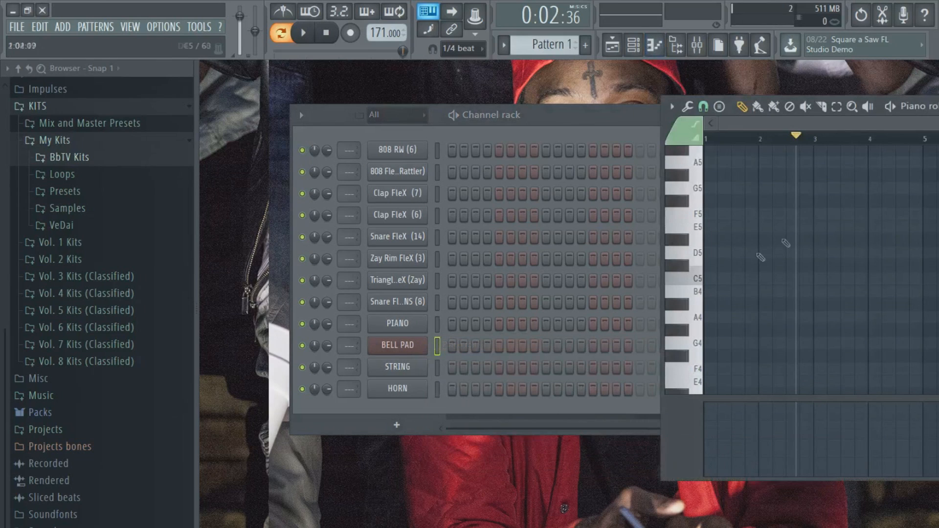
click(687, 107)
click(687, 107)
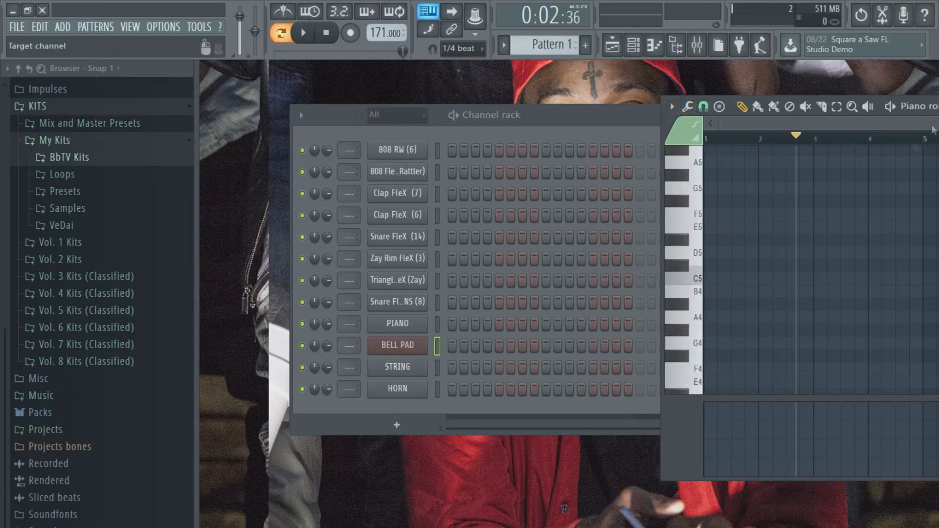
key(z)
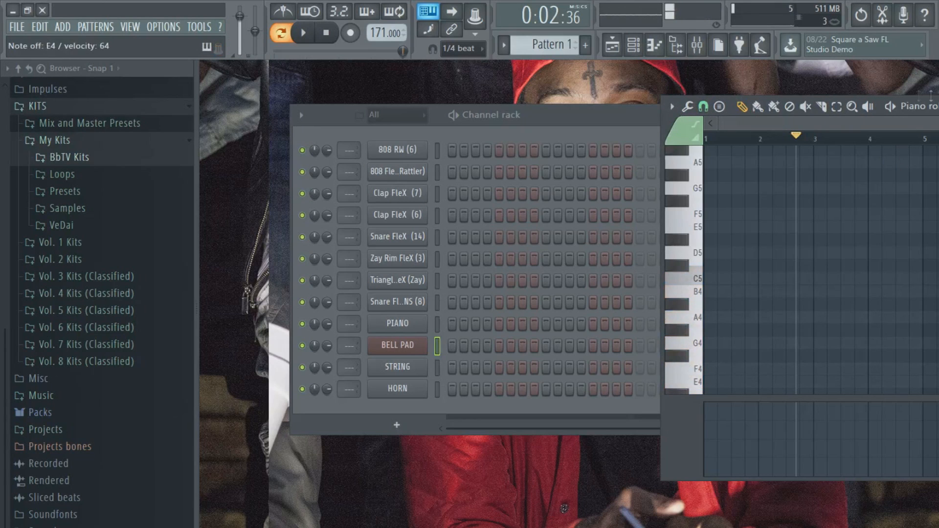
Step: Reposition and enlarge the piano roll window, extend its note grid downward, and narrow the browser
drag(667, 120, 206, 80)
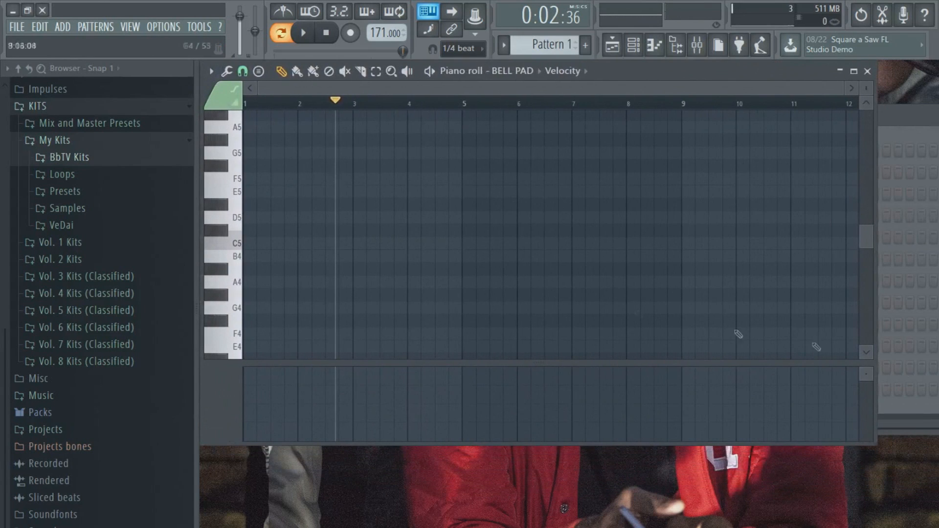
drag(878, 444, 938, 527)
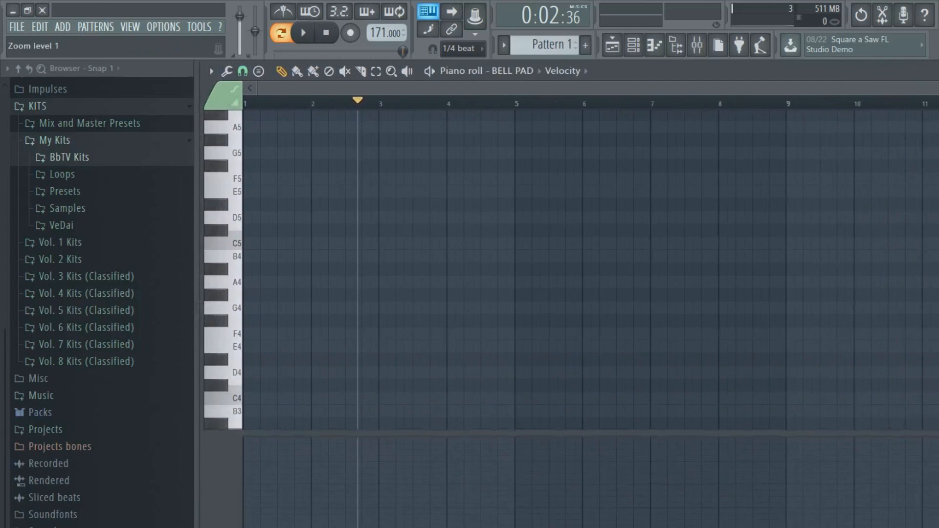
click(778, 527)
click(778, 527)
drag(555, 434, 541, 497)
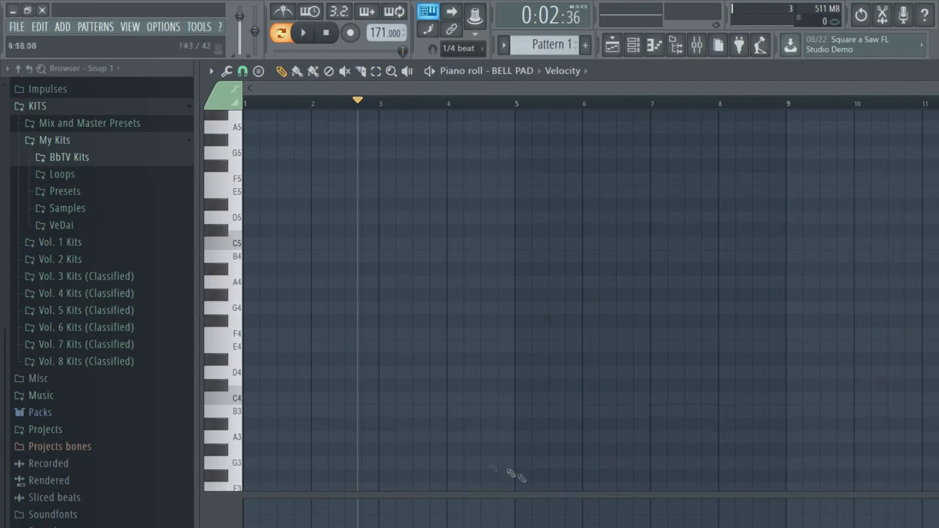
drag(195, 303, 98, 297)
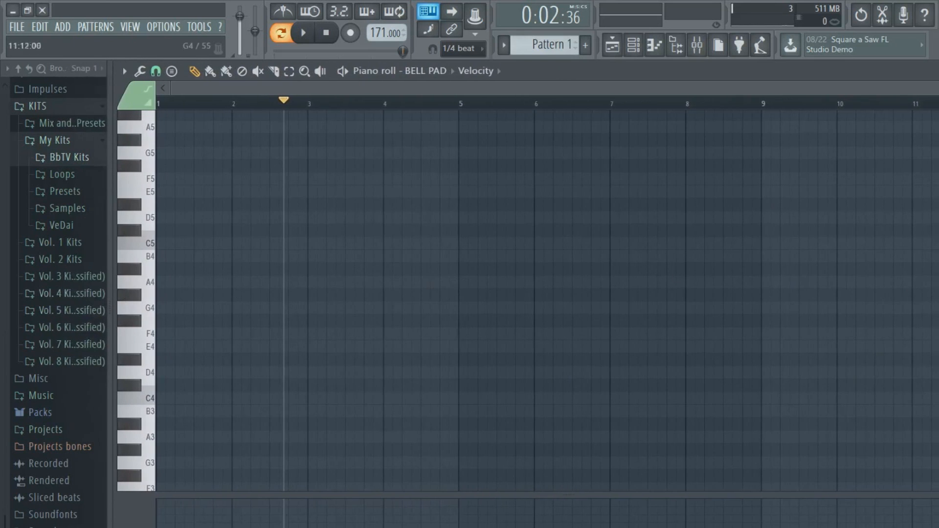
Step: Stamp a Minor chord rooted on F4 at the start of bar 1 in the BELL PAD piano roll
key(1)
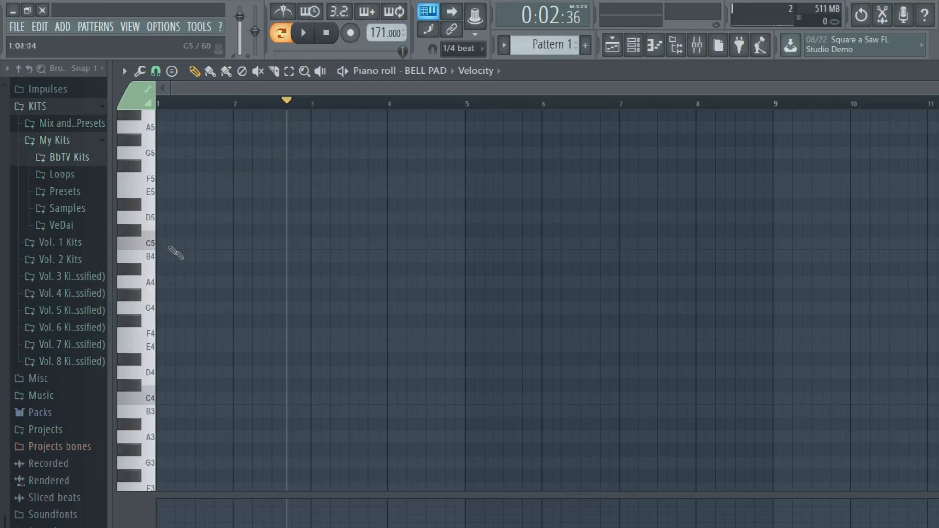
click(168, 243)
right_click(169, 244)
click(172, 71)
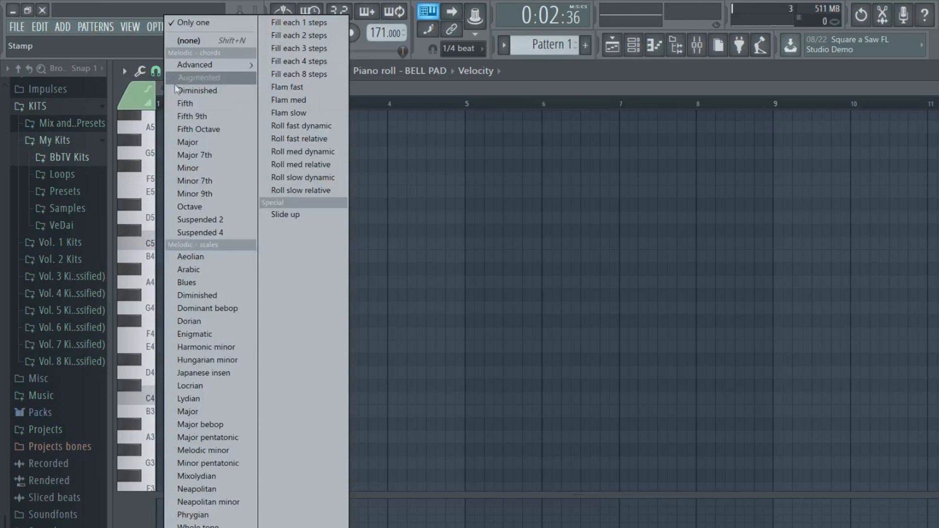
click(179, 170)
drag(175, 193, 112, 336)
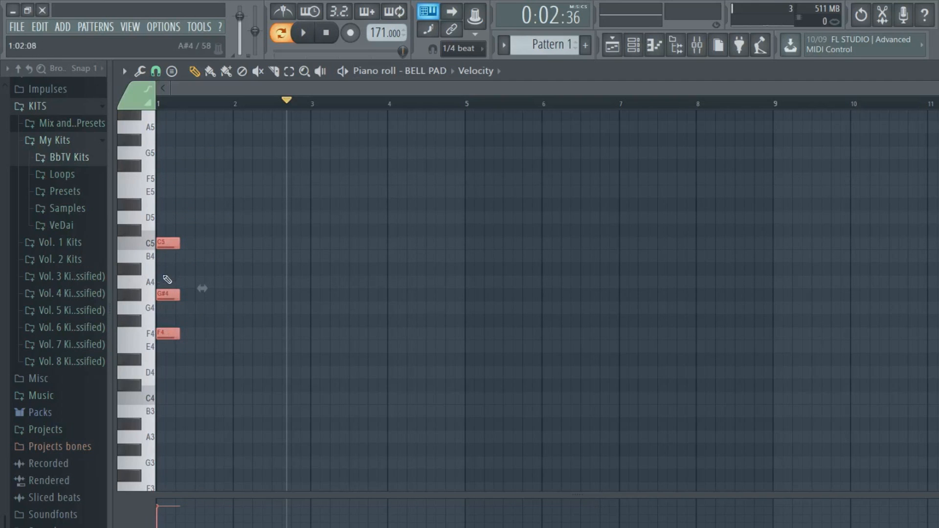
click(241, 304)
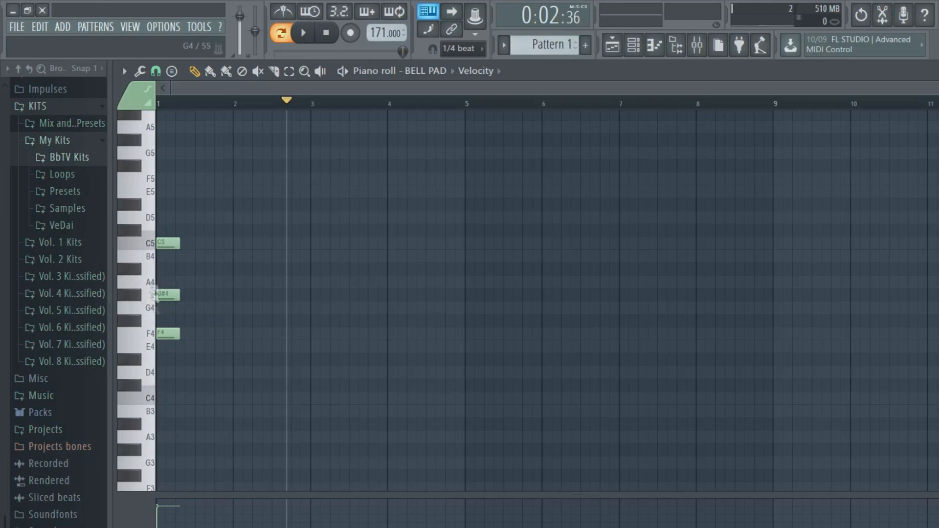
Step: Bring up the Channel rack and expand the VeDai folder to the FleX God Kit in a widened browser
click(633, 45)
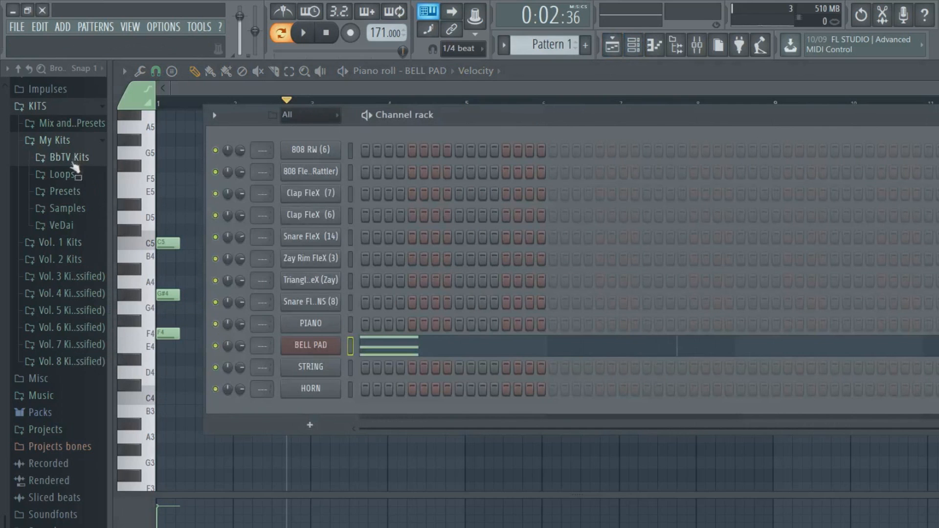
click(66, 225)
click(84, 259)
drag(111, 316, 217, 315)
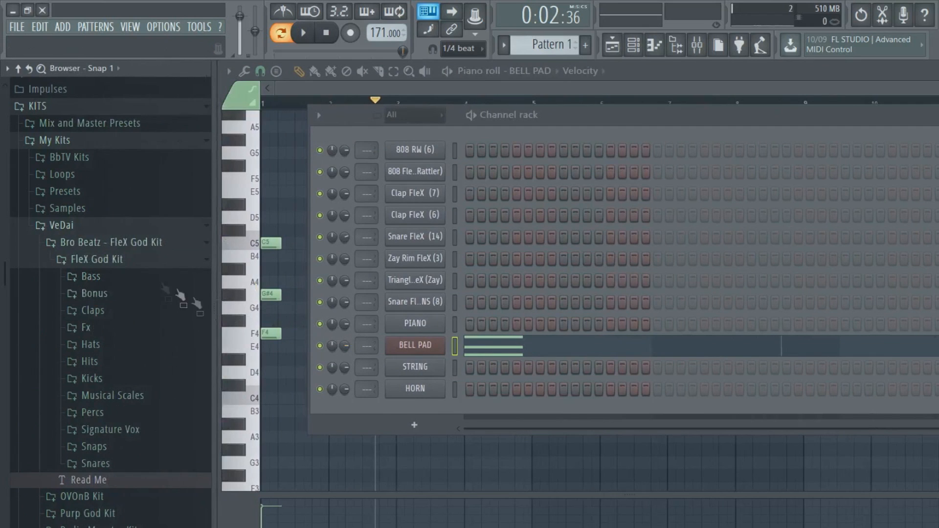
Step: Open the Musical Scales folder and add the A Minor scale to the Channel rack as a new channel
click(117, 396)
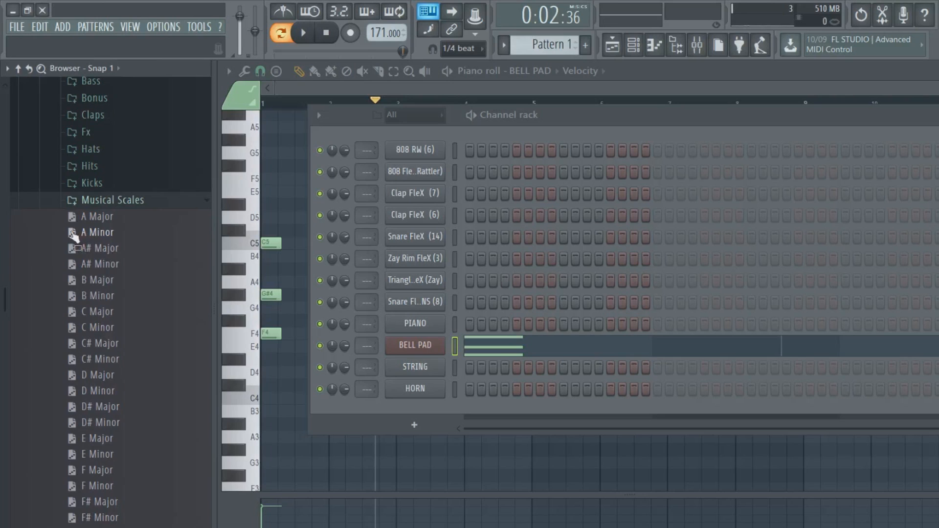
drag(74, 237, 415, 406)
click(626, 355)
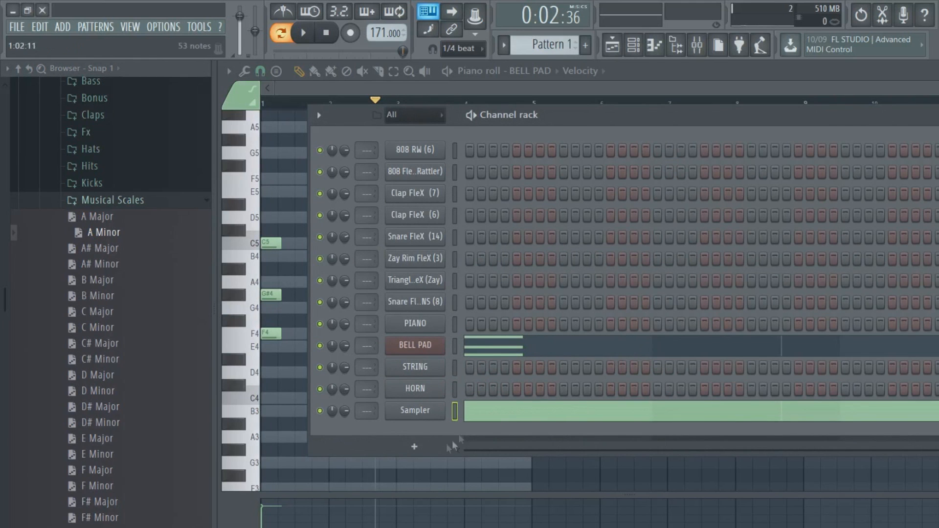
Step: Return to the BELL PAD piano roll and raise the chord's G#4 note to A4
click(292, 475)
scroll(299, 363, up, 6)
scroll(299, 362, down, 8)
scroll(299, 363, up, 8)
scroll(299, 361, down, 5)
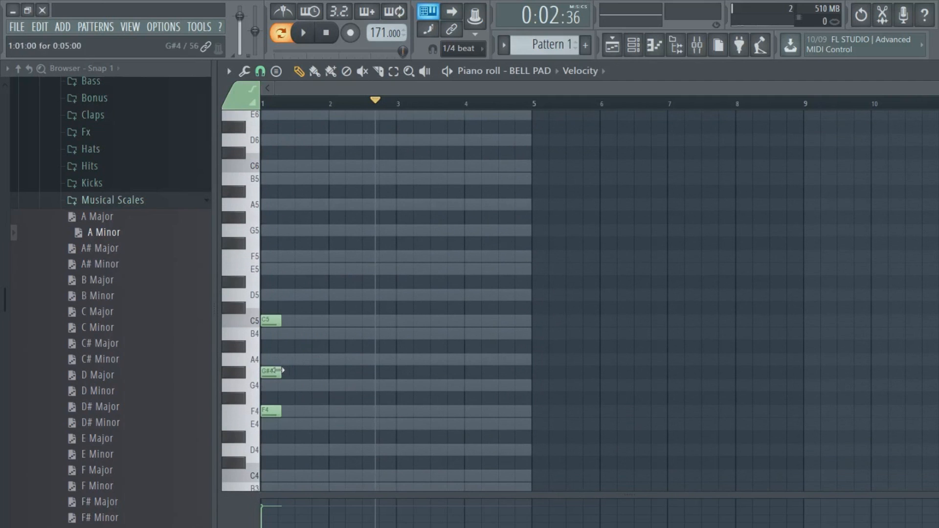
scroll(278, 370, down, 1)
click(273, 336)
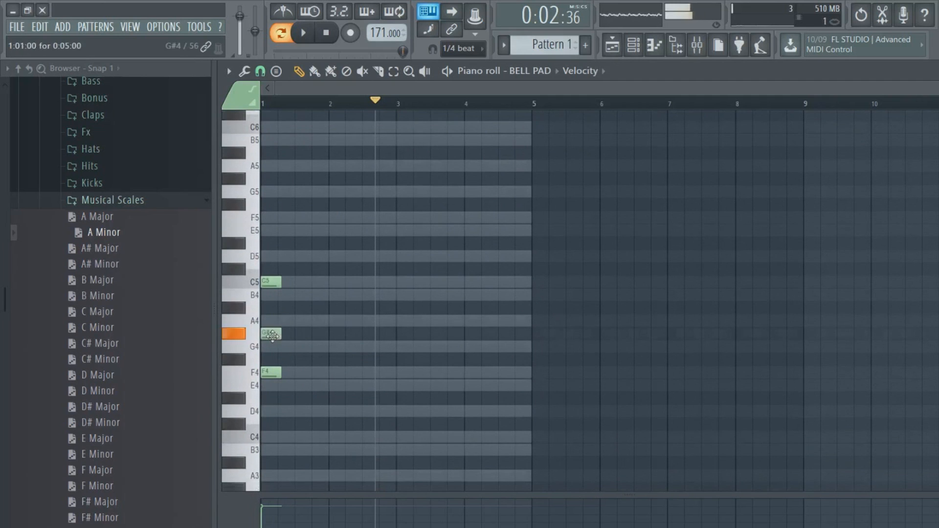
drag(271, 334, 272, 321)
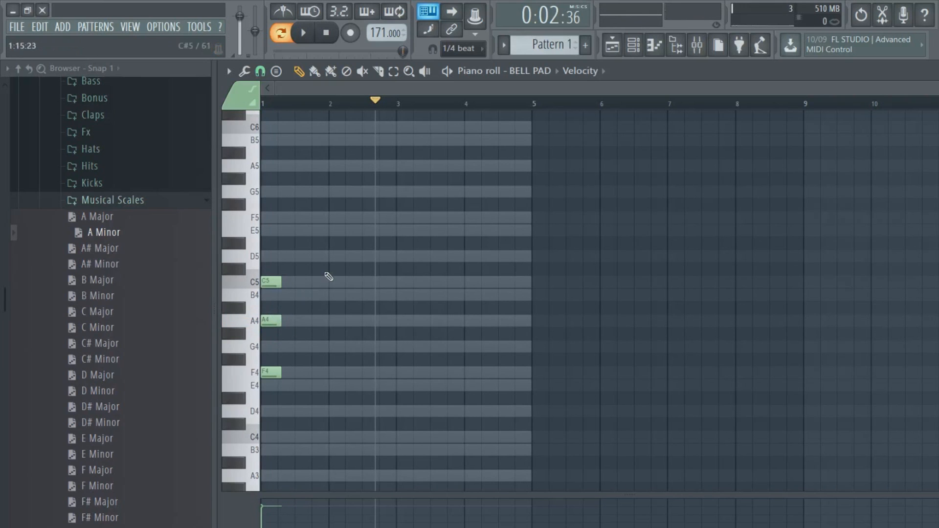
Step: Lengthen the F4 note to nearly a full bar and add an E4 note of the same length near the end of bar 1
scroll(328, 274, down, 4)
scroll(328, 274, up, 5)
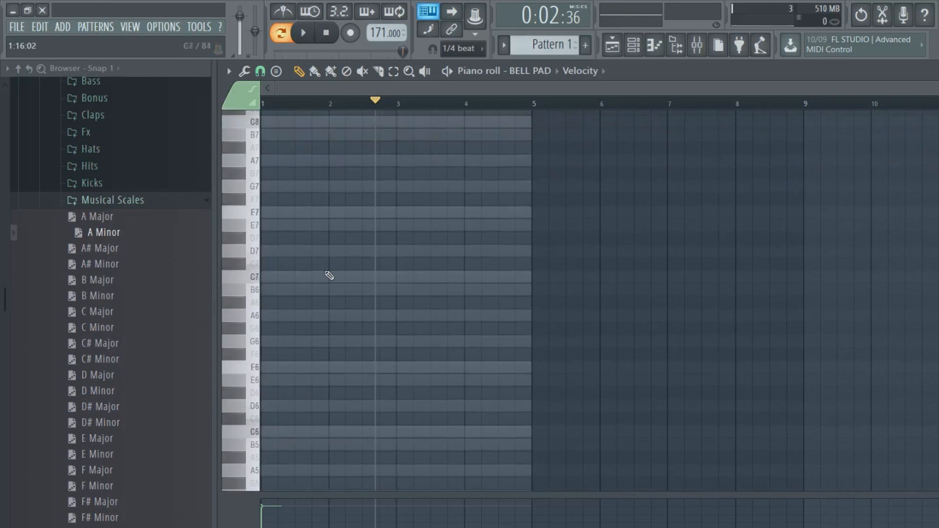
click(633, 45)
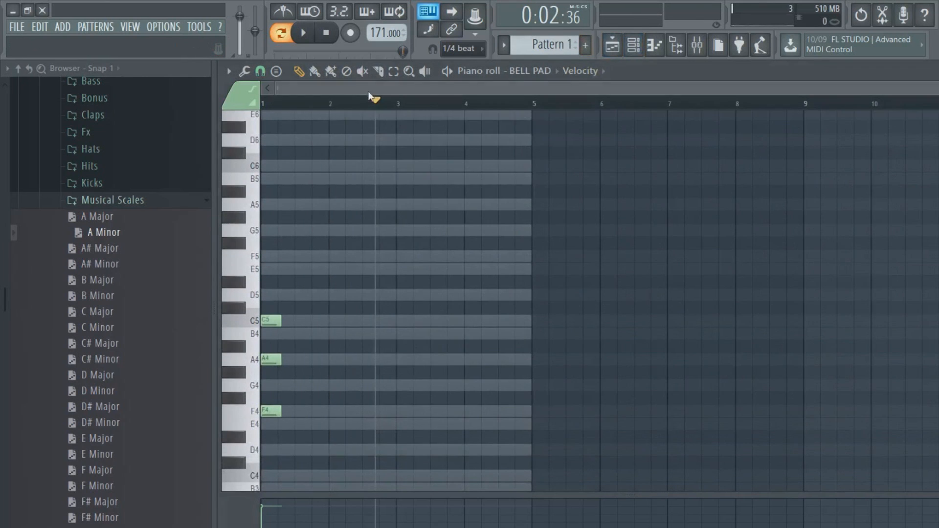
click(368, 91)
scroll(325, 181, down, 3)
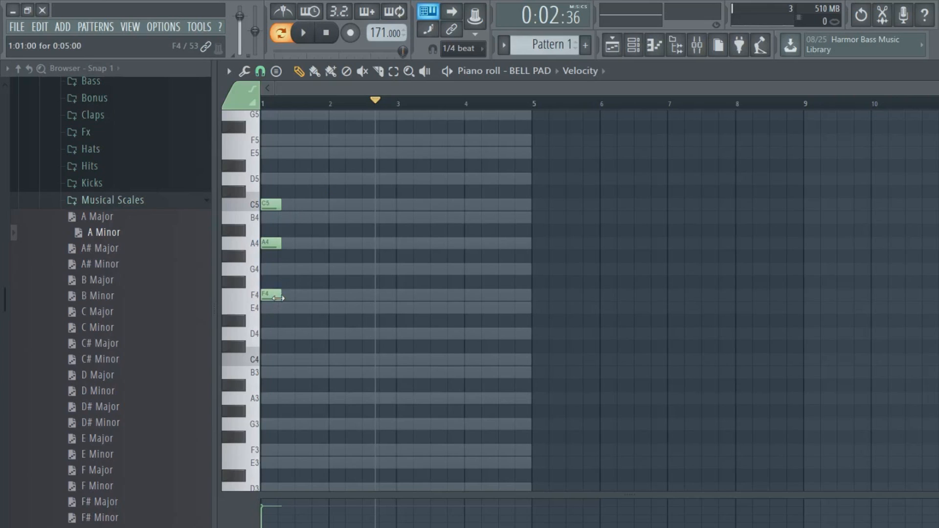
drag(289, 298, 318, 298)
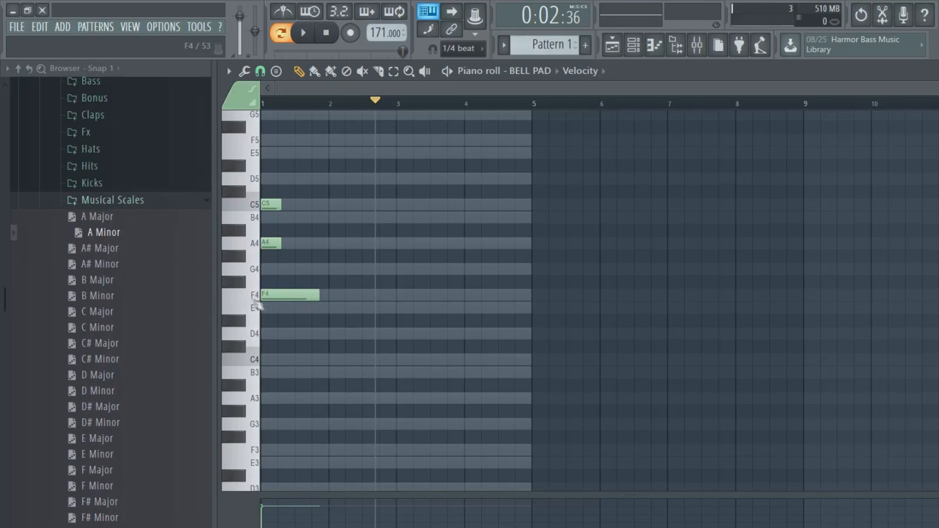
click(317, 308)
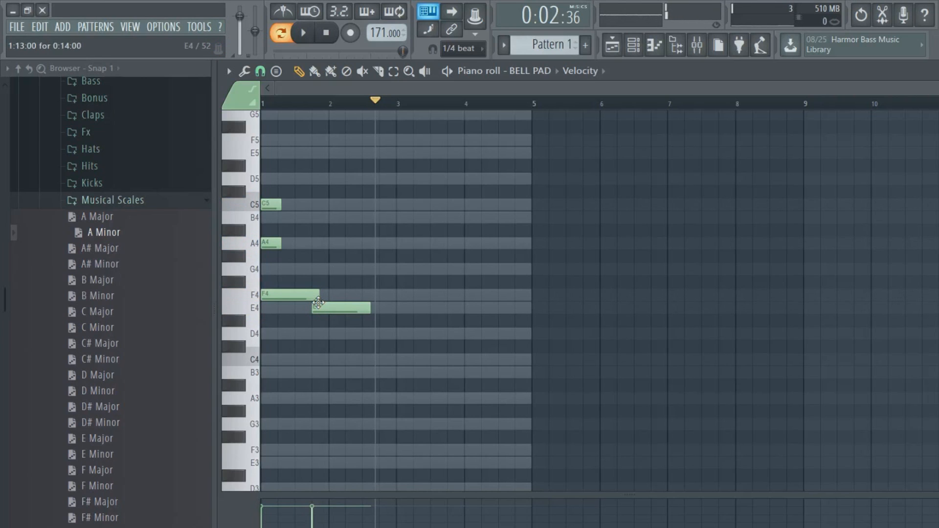
Step: Audition the piano keys of the chord, including F4, A4, C5 and B4, to compare how they sound
click(253, 296)
click(253, 247)
click(252, 206)
click(254, 216)
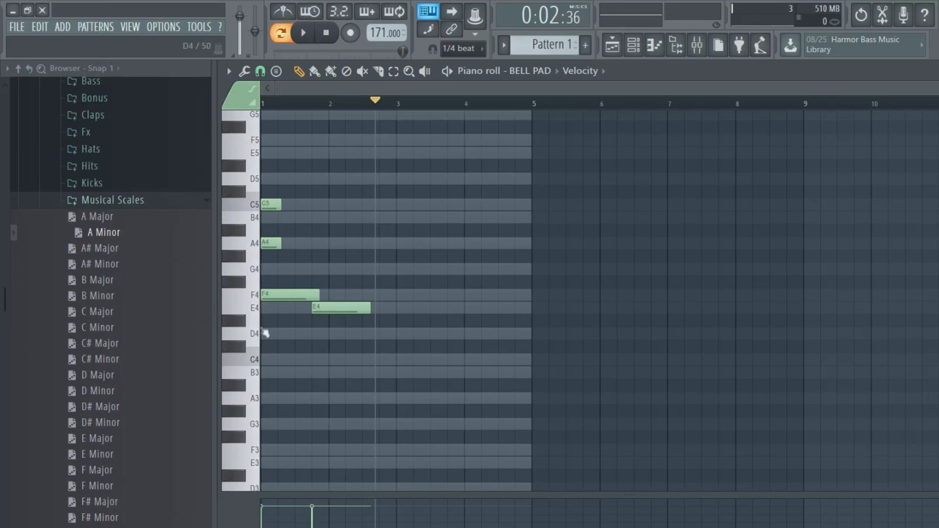
key(v)
key(b)
key(n)
click(251, 246)
click(252, 207)
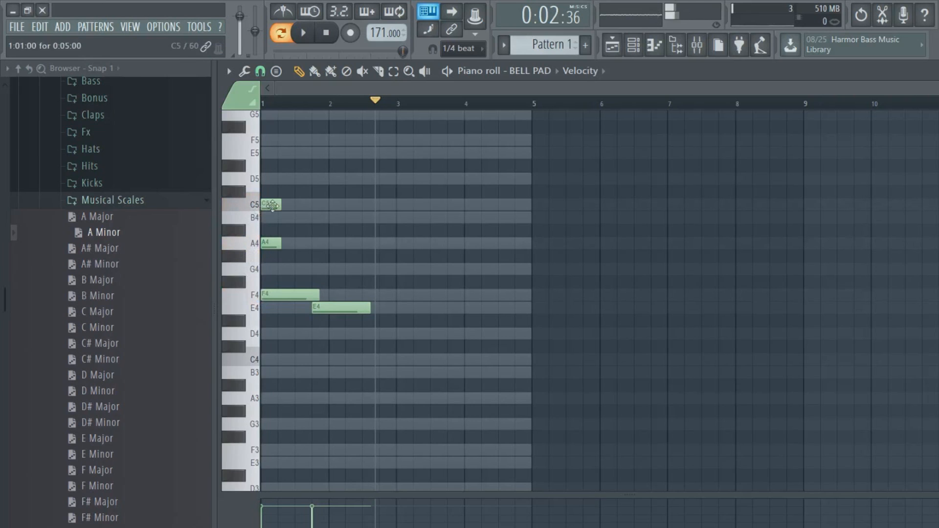
Step: Lengthen the A4 and C5 notes to about one bar
drag(281, 243, 328, 243)
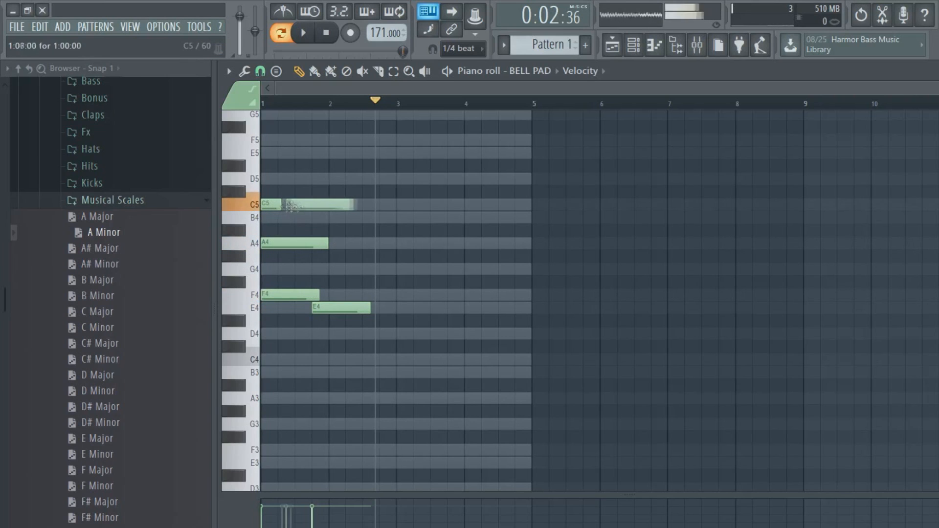
drag(281, 204, 332, 205)
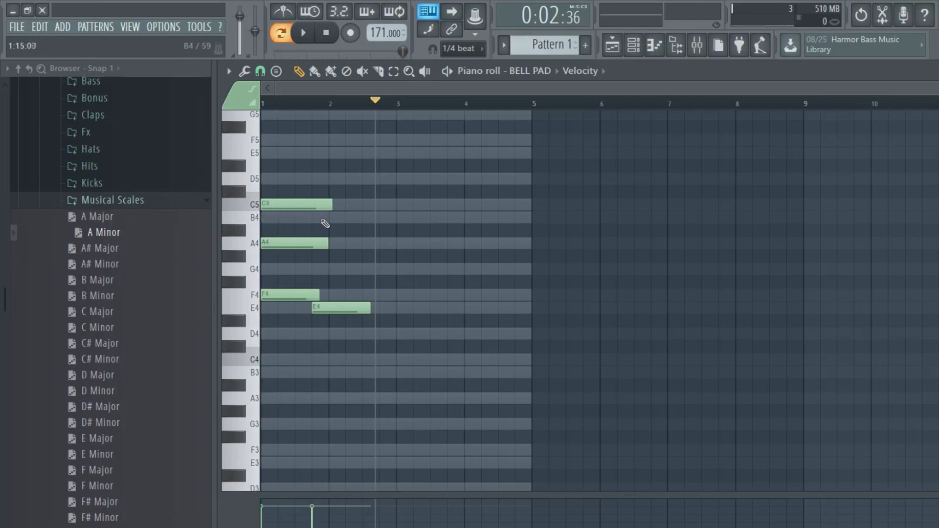
Step: Build an E4, G4 and B4 chord starting at bar 2 and play the two chords back
click(321, 218)
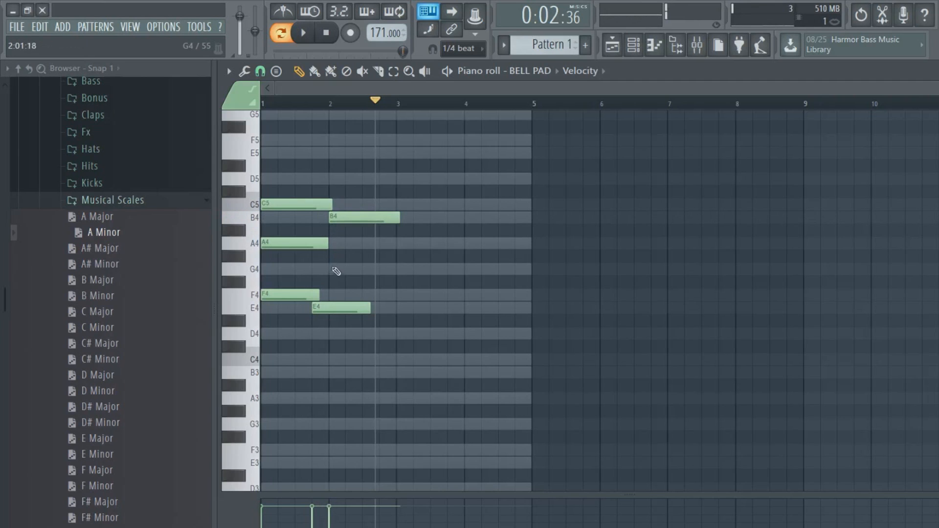
click(332, 270)
drag(336, 310, 353, 312)
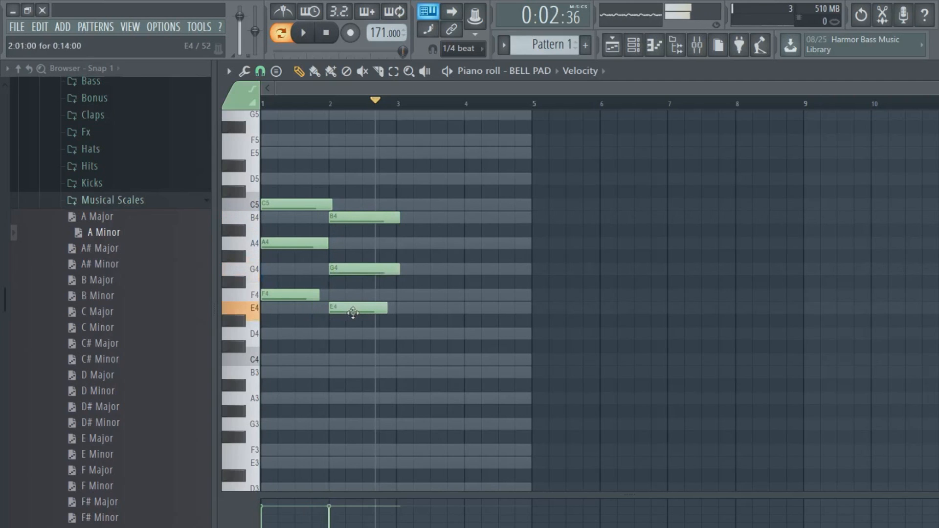
click(304, 34)
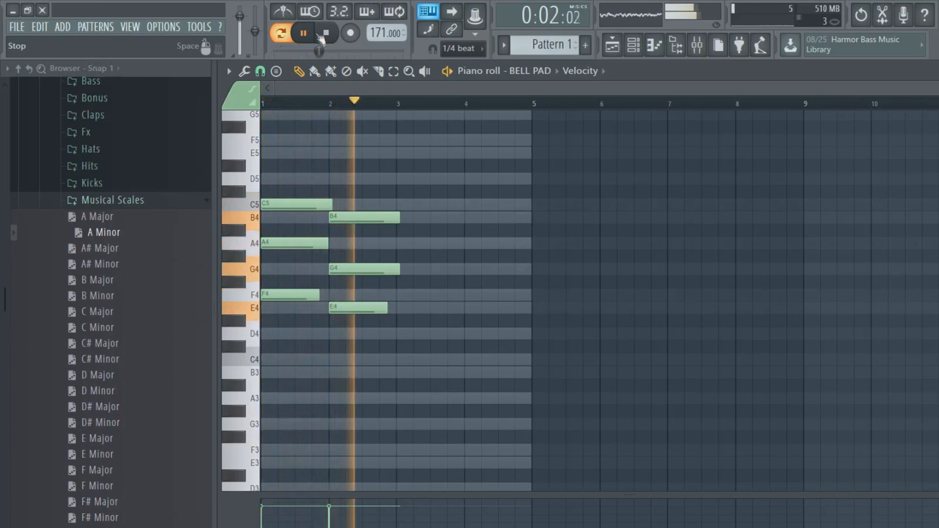
click(325, 35)
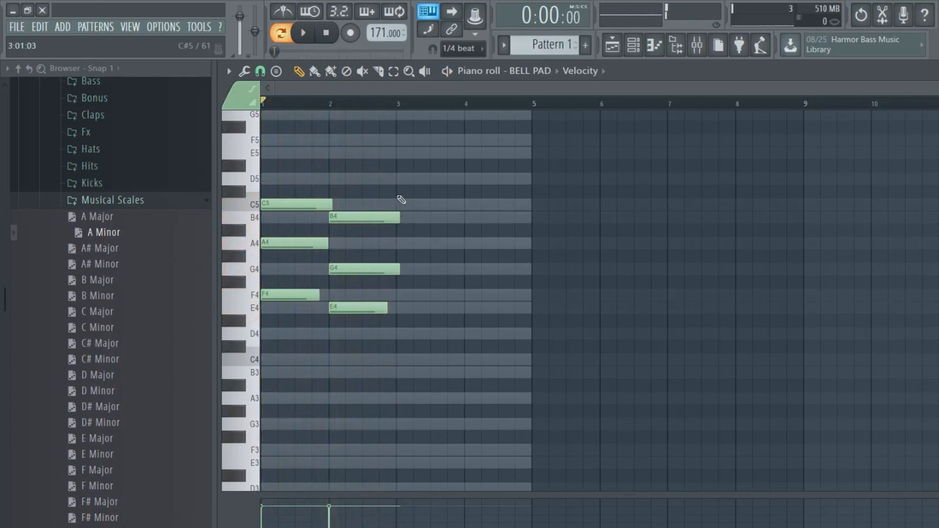
Step: Extend the first chord to the middle of bar 2 and fit the E4, G4, B4 chord into the second half of bar 2
scroll(321, 101, up, 3)
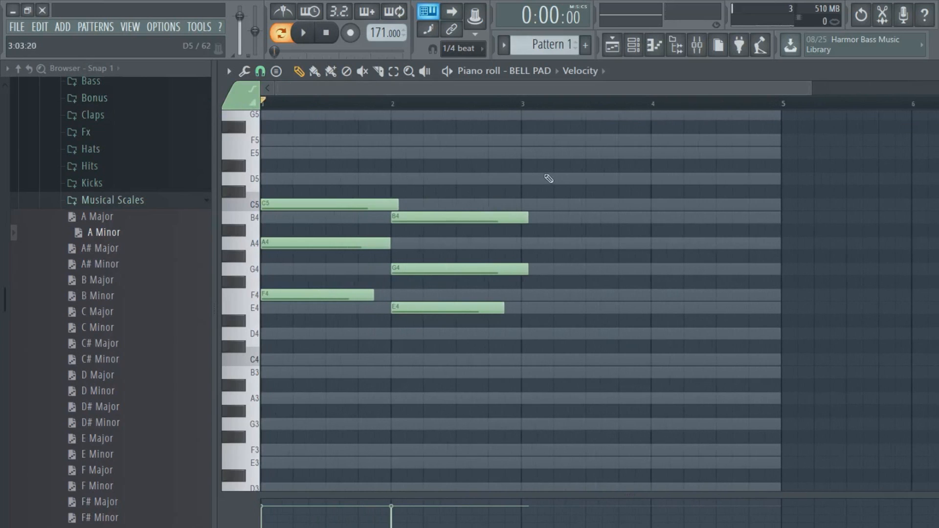
drag(517, 345, 456, 213)
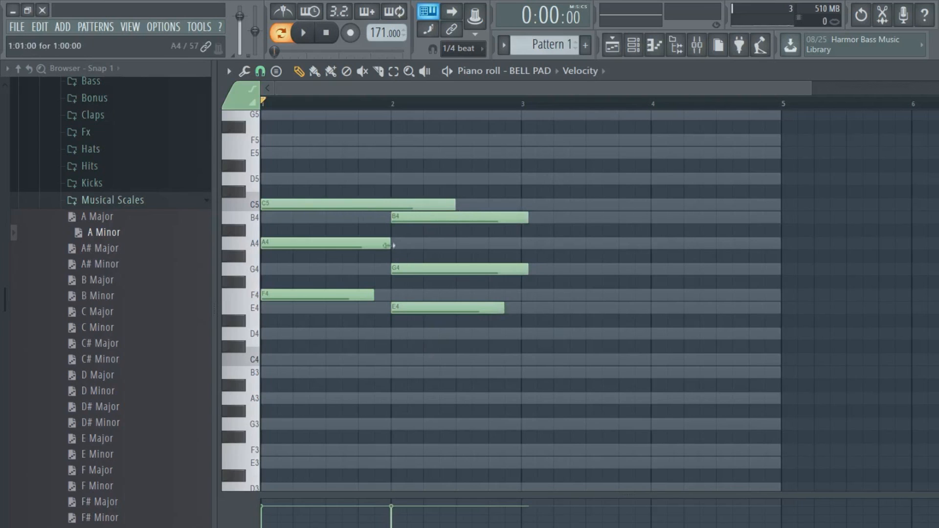
drag(391, 243, 447, 243)
drag(375, 295, 455, 294)
drag(469, 206, 476, 386)
drag(466, 308, 531, 308)
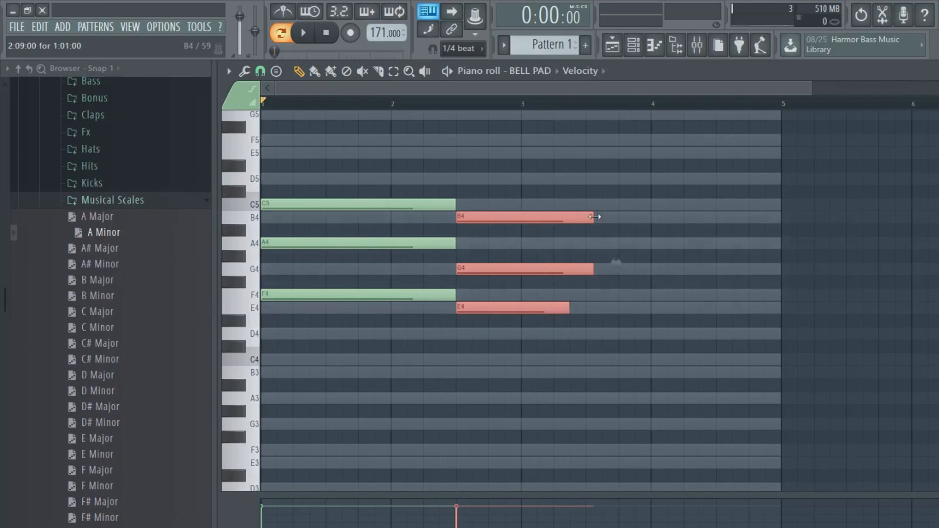
drag(594, 217, 521, 221)
click(566, 298)
drag(497, 306, 521, 308)
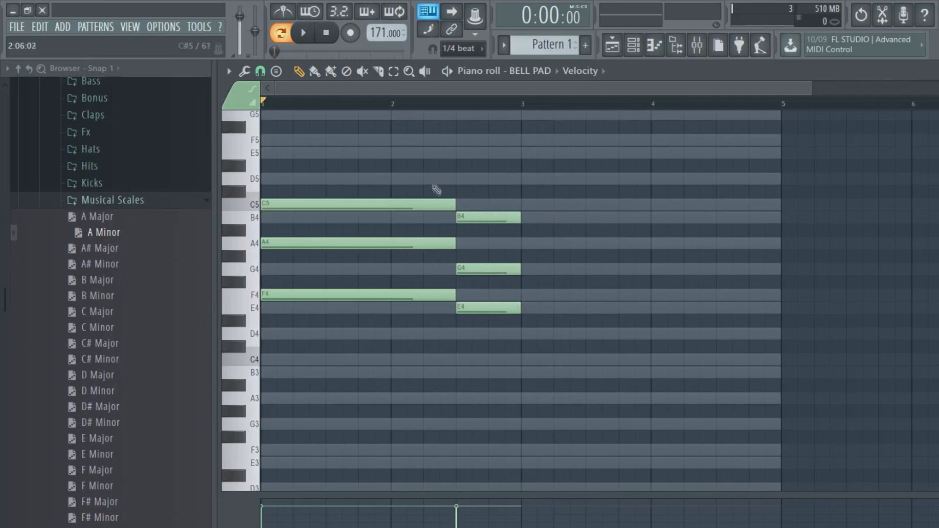
Step: Duplicate the two-bar chord progression into bars 3 and 4 and play it back
drag(415, 188, 295, 290)
drag(523, 189, 312, 382)
mouse_move(314, 296)
mouse_down()
mouse_move(598, 297)
mouse_move(574, 298)
mouse_up()
click(567, 376)
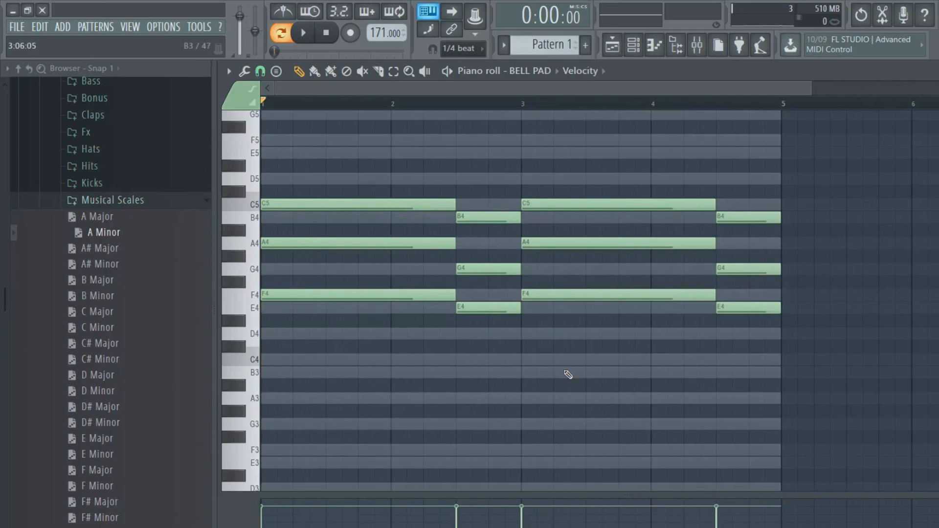
click(304, 41)
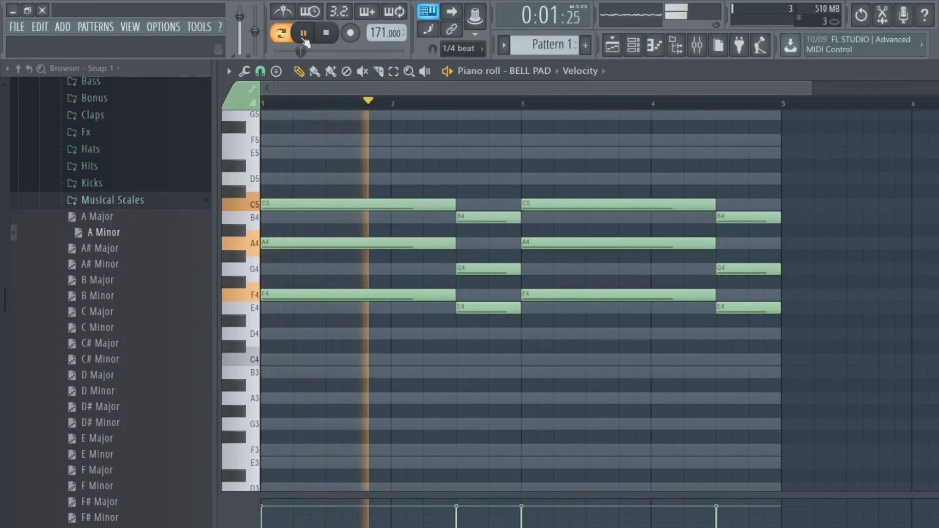
key(space)
Step: Try shortening the first chord to one bar and extending the E4, G4, B4 chord to fill all of bar 2
drag(451, 196, 459, 300)
right_click(479, 301)
drag(446, 189, 450, 343)
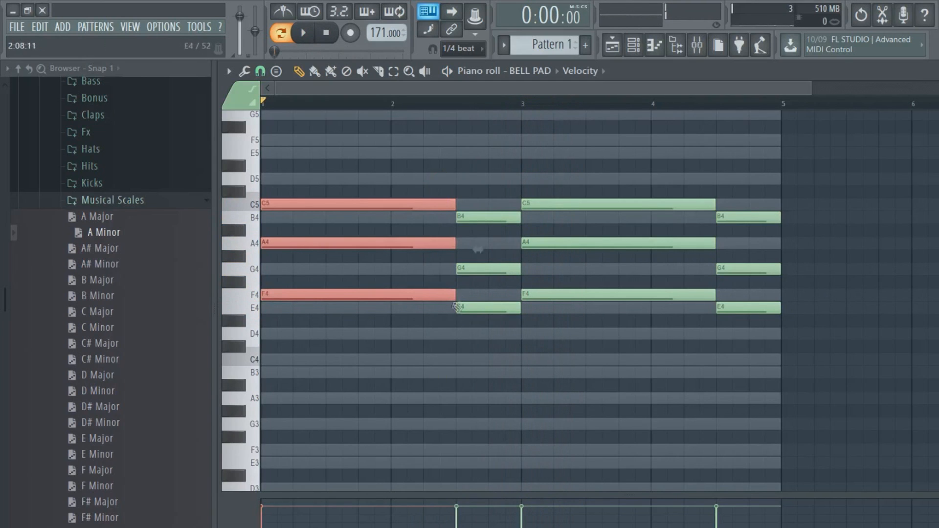
drag(456, 294, 391, 296)
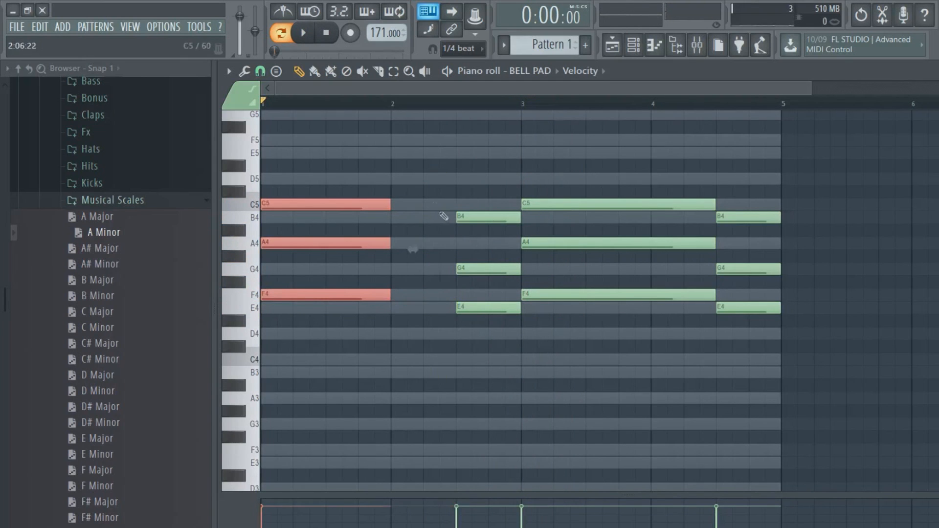
click(447, 331)
drag(422, 189, 390, 318)
Step: Try giving the repeated chords in bars 3 and 4 one full bar each and play the pattern back
drag(660, 177, 712, 293)
drag(715, 243, 653, 245)
drag(691, 189, 779, 440)
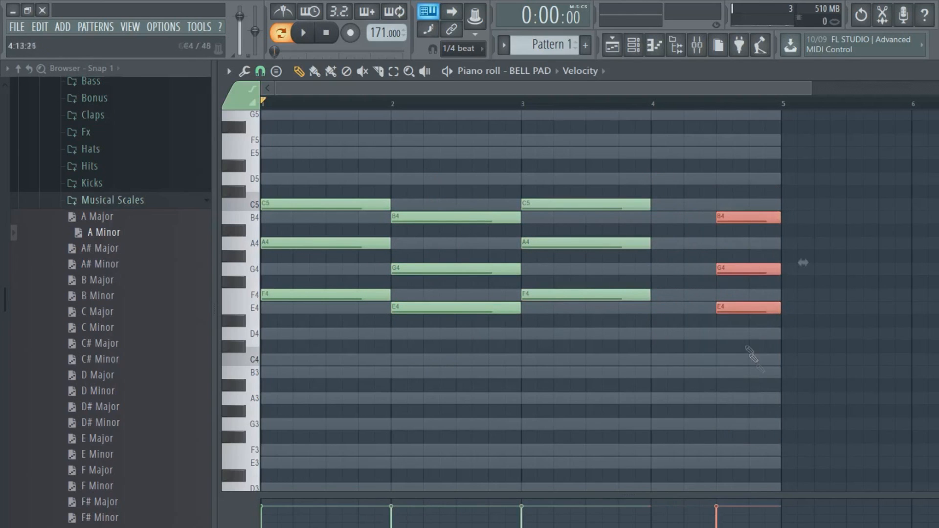
drag(714, 311, 653, 327)
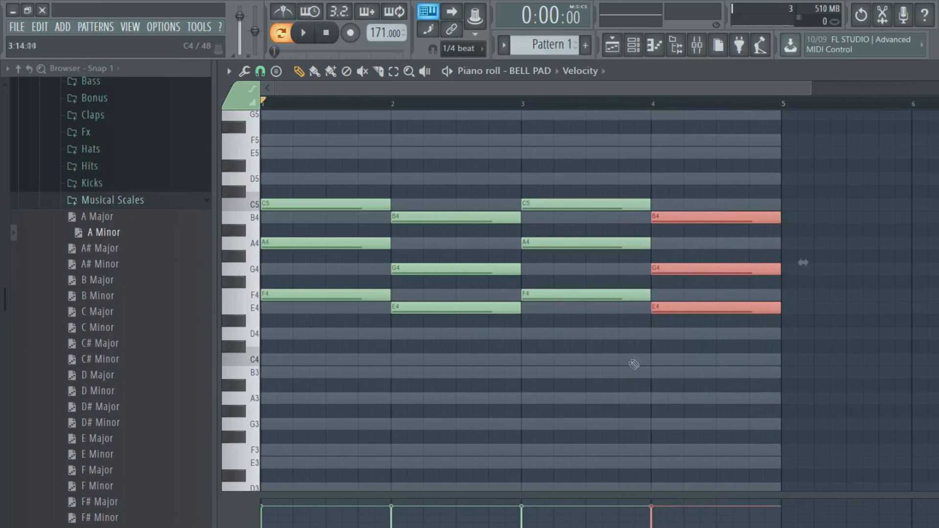
ctrl+click(551, 324)
click(305, 33)
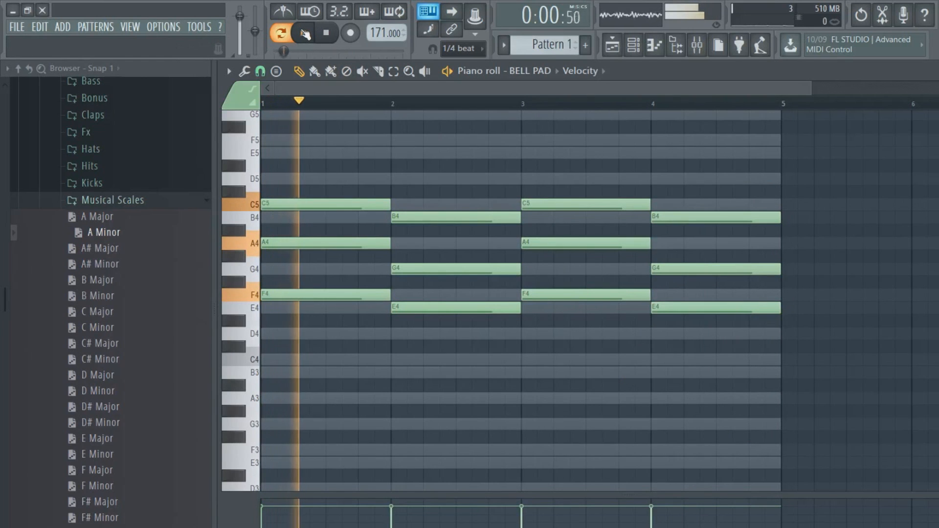
click(327, 35)
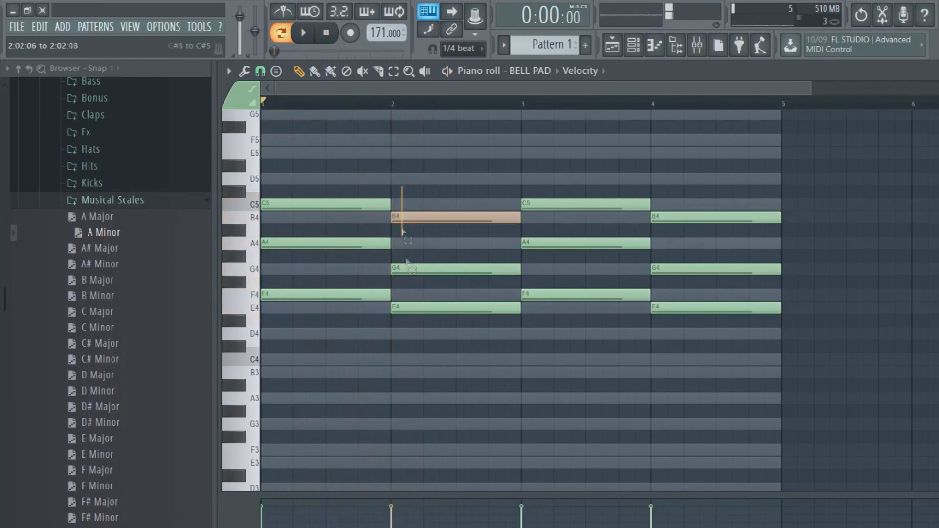
Step: Try moving the chord changes to beat 2 of bars 2 and 4, extending the preceding chords to meet them, and play back
drag(402, 194, 411, 355)
drag(393, 312, 426, 317)
drag(393, 164, 425, 310)
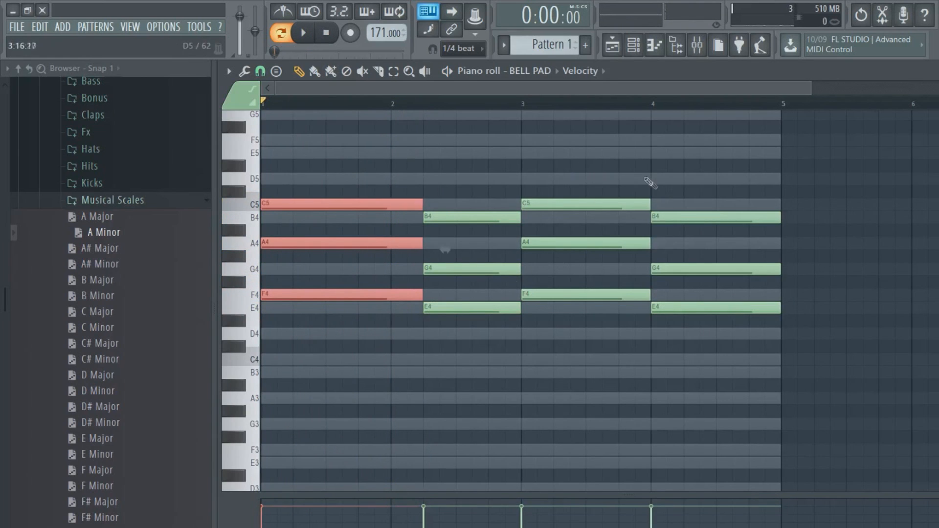
drag(662, 201, 677, 392)
drag(652, 308, 685, 311)
drag(656, 199, 679, 297)
click(656, 353)
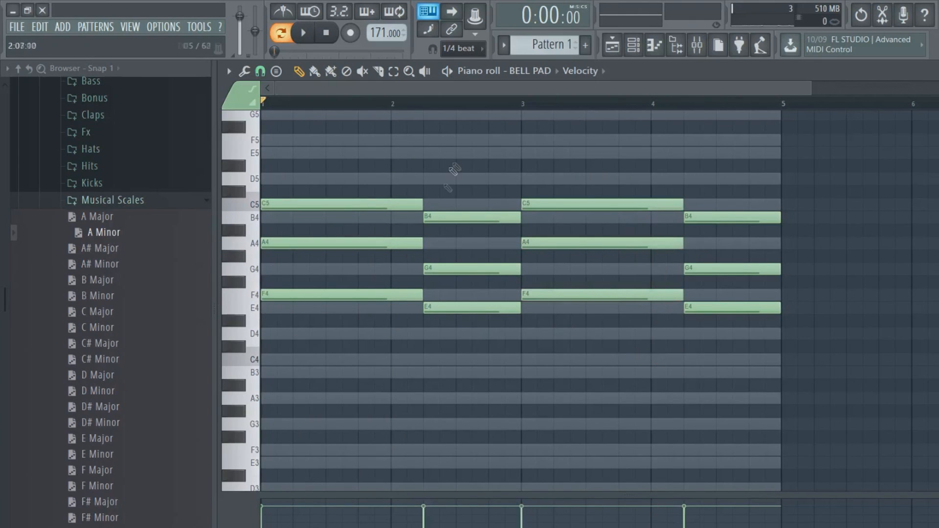
click(303, 33)
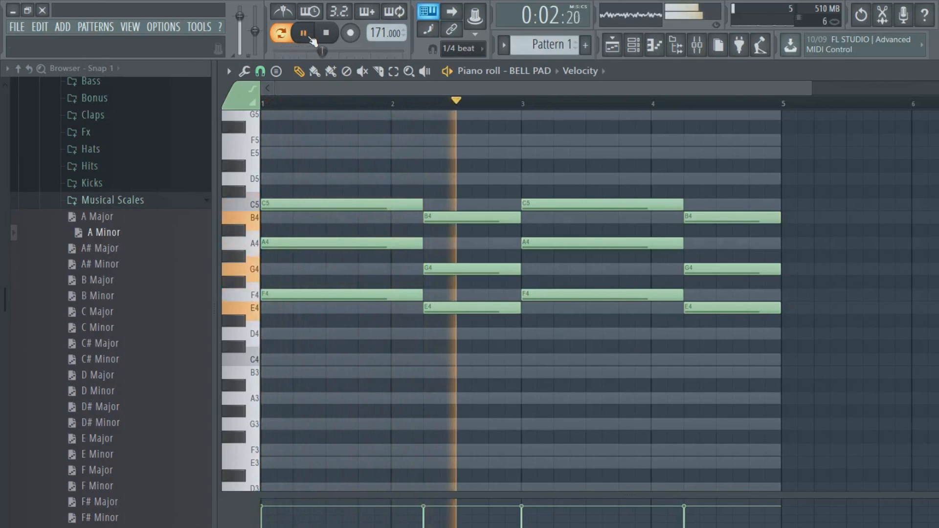
click(325, 33)
Step: Set the tempo to 166 BPM and place Clap FleX (7) hits on beat 3 of each of the four bars
scroll(387, 33, down, 5)
click(634, 45)
click(564, 172)
click(563, 194)
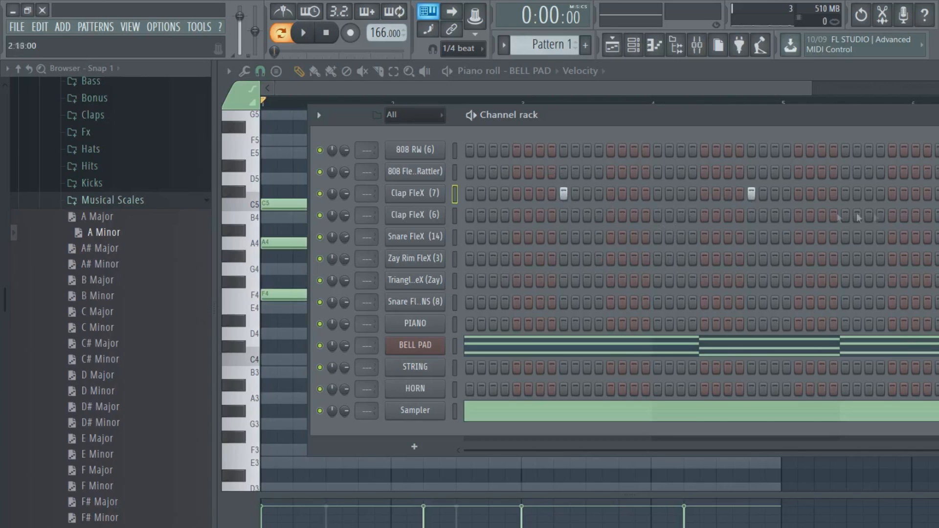
drag(938, 115, 866, 116)
mouse_move(925, 116)
mouse_down()
mouse_move(803, 116)
mouse_move(886, 124)
mouse_move(907, 117)
mouse_up()
Step: Return to the BELL PAD piano roll and play the pattern back
click(441, 333)
click(441, 333)
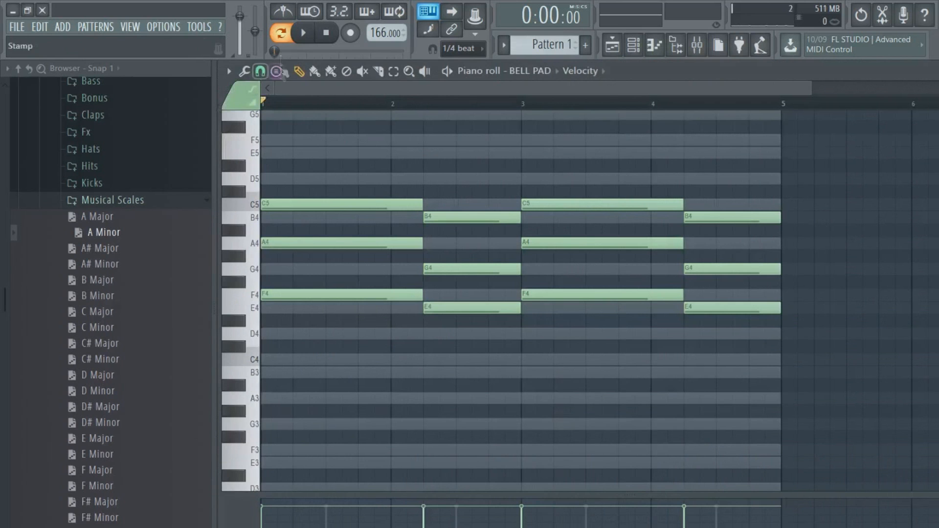
click(304, 33)
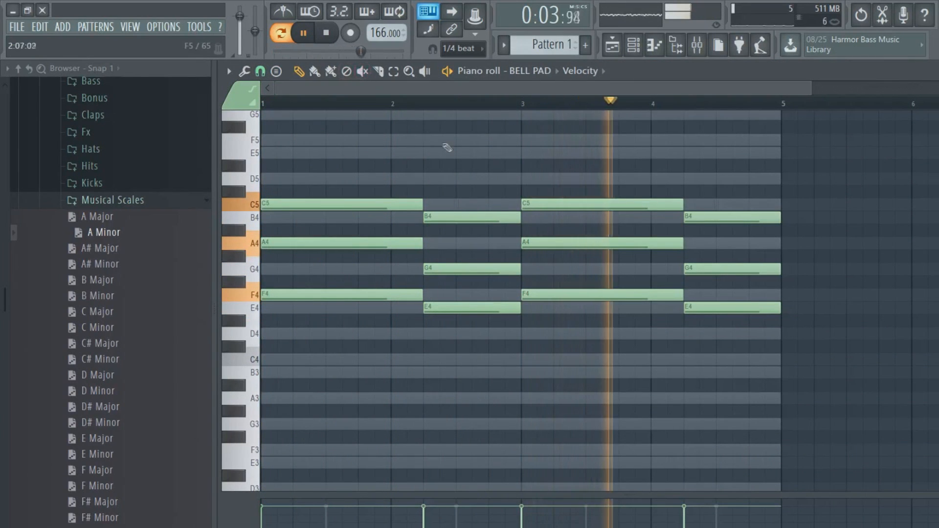
click(328, 34)
Step: Move the chord changes to the middle of bars 4 and 2, extending the preceding F4, A4, C5 chords to meet them
drag(689, 203, 803, 315)
drag(688, 307, 721, 308)
drag(684, 190, 714, 294)
drag(497, 184, 457, 310)
drag(433, 174, 450, 292)
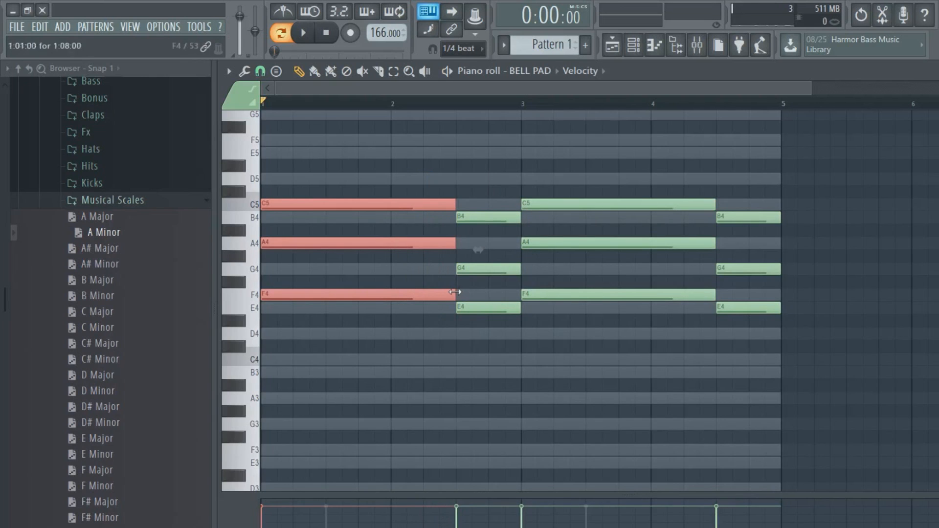
Step: Play the pattern back, and move the first chord change to beat 2 of bar 2, shortening F4, A4, C5 and extending E4, G4, B4
key(space)
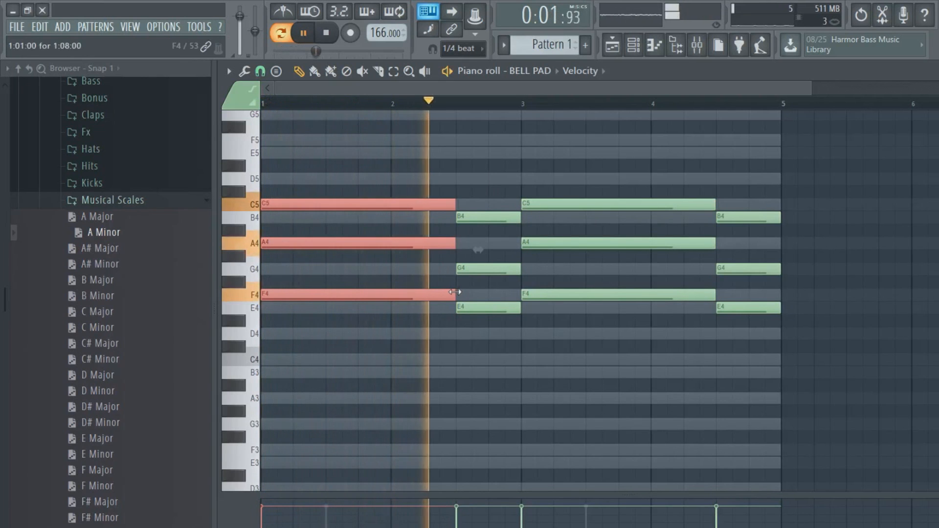
key(space)
drag(455, 204, 423, 215)
drag(435, 198, 472, 376)
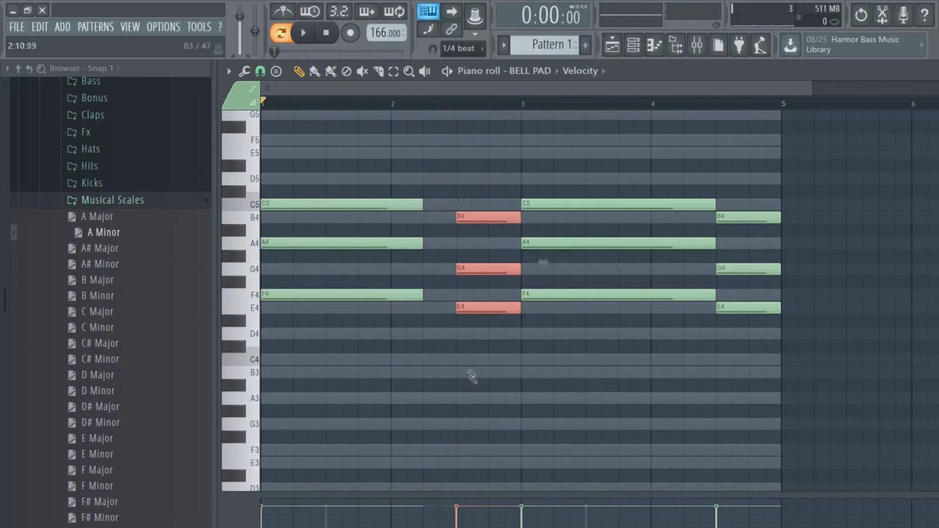
drag(457, 305, 423, 318)
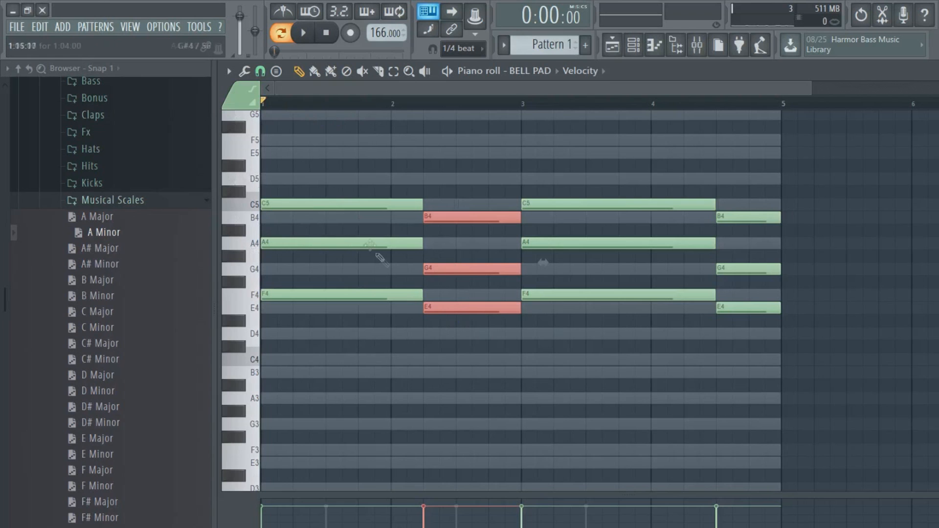
click(633, 49)
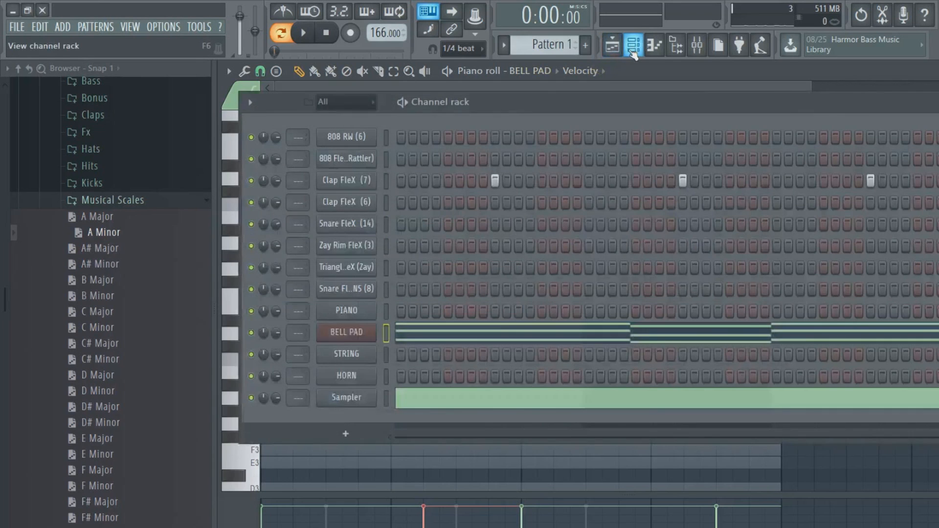
click(632, 49)
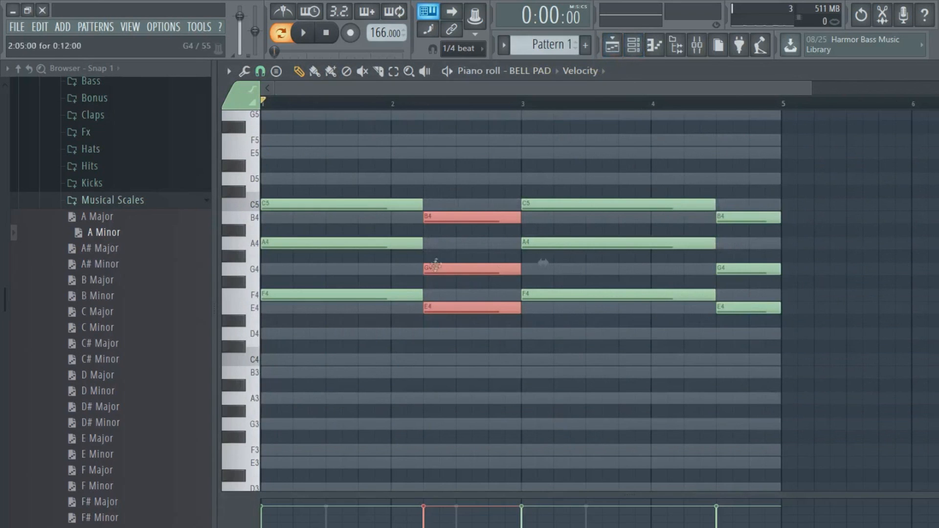
Step: Move the second chord change to beat 2 of bar 4, shortening the third chord and extending the last chord to meet it
drag(708, 165, 702, 367)
drag(712, 300, 678, 310)
drag(694, 214, 708, 371)
drag(709, 201, 780, 389)
drag(717, 310, 688, 330)
click(679, 365)
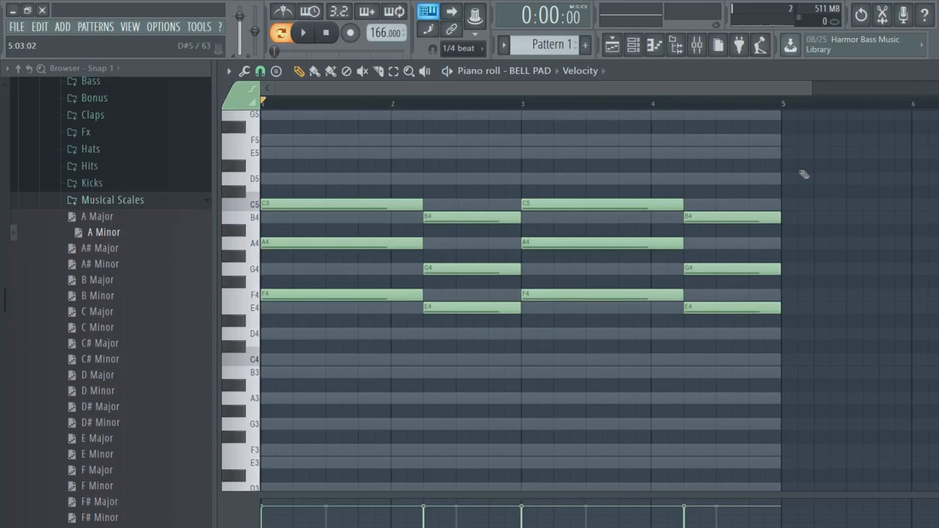
drag(799, 186, 270, 340)
click(346, 220)
key(ctrl+a)
drag(307, 297, 290, 306)
click(291, 173)
Step: Lower the first and third chords one semitone to E4, G#4, B4, and raise the second and fourth to F4, G#4, C5
drag(445, 157, 305, 380)
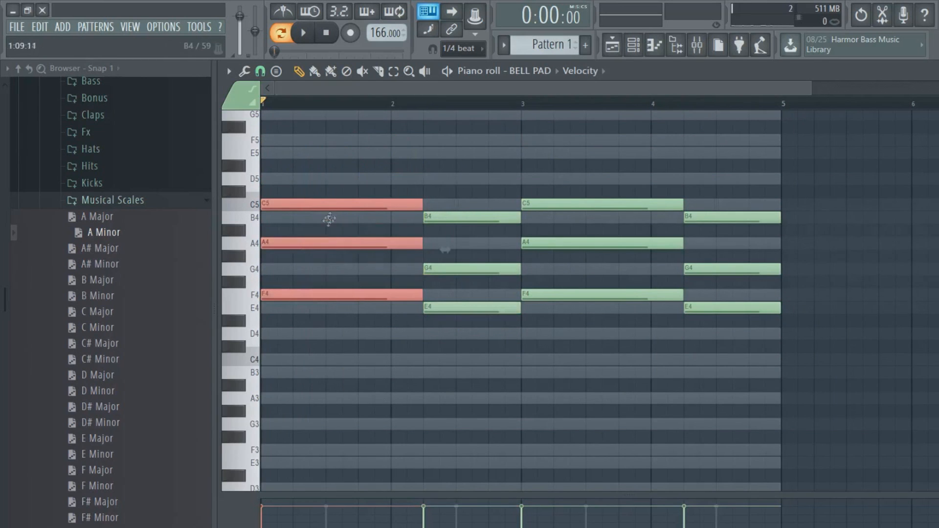
drag(329, 220, 330, 221)
drag(439, 166, 449, 293)
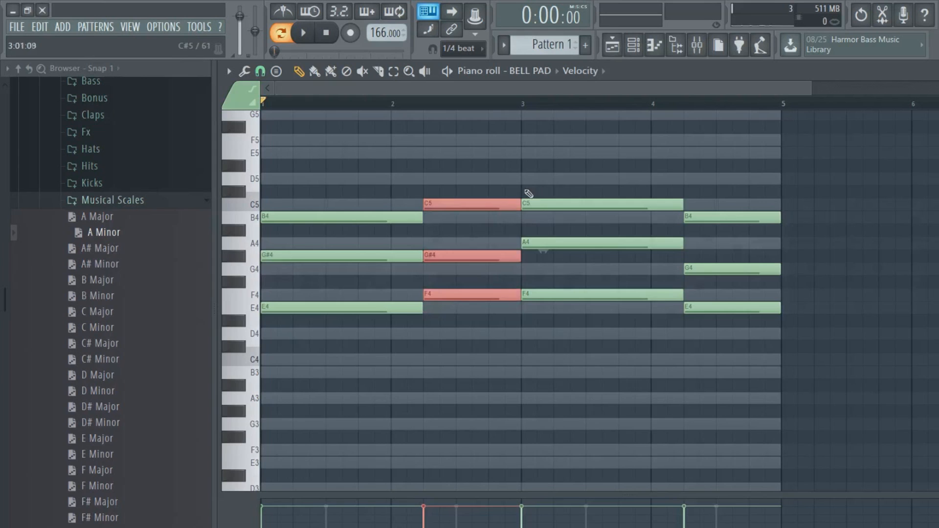
drag(528, 193, 589, 389)
drag(573, 296, 571, 309)
drag(684, 180, 733, 294)
Step: Select the middle note of all four chords and lower it from G#4 to G4
ctrl+click(410, 163)
mouse_move(440, 254)
mouse_down()
mouse_move(450, 283)
mouse_move(451, 255)
mouse_up()
drag(364, 254, 802, 257)
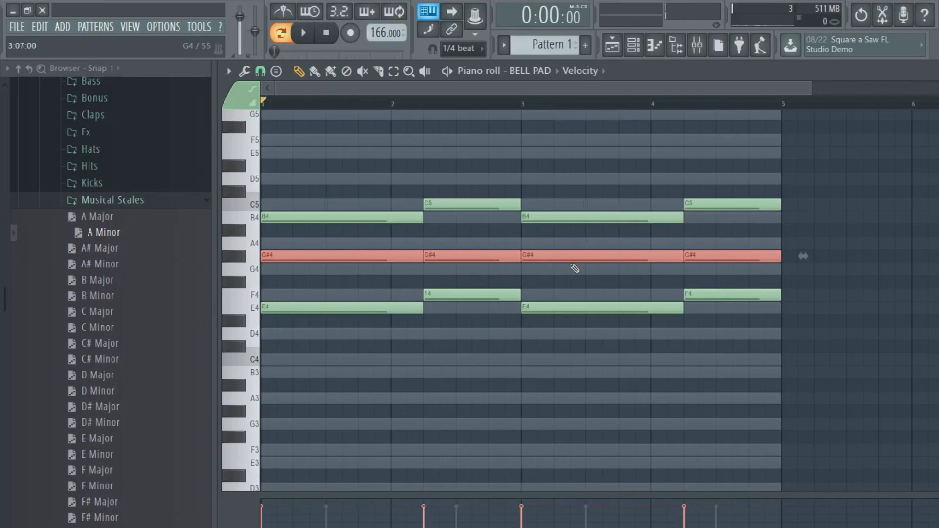
drag(573, 273, 573, 276)
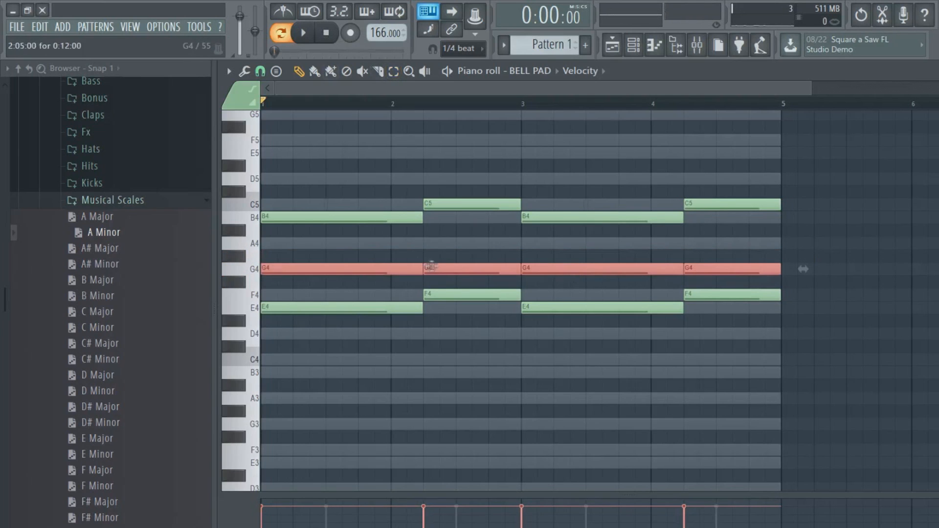
Step: Raise the middle note of the second and fourth chords to A4 and play the progression back
ctrl+click(447, 261)
drag(462, 269, 470, 243)
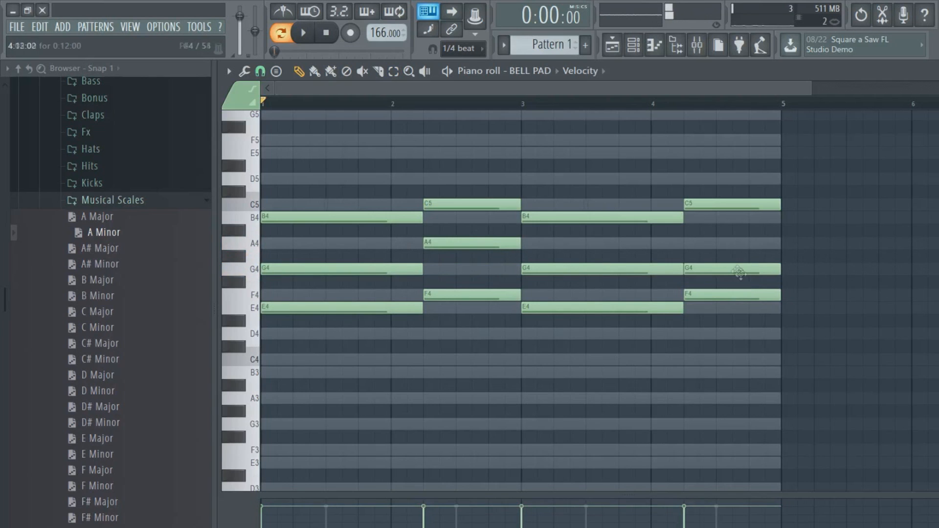
drag(734, 269, 736, 240)
click(304, 33)
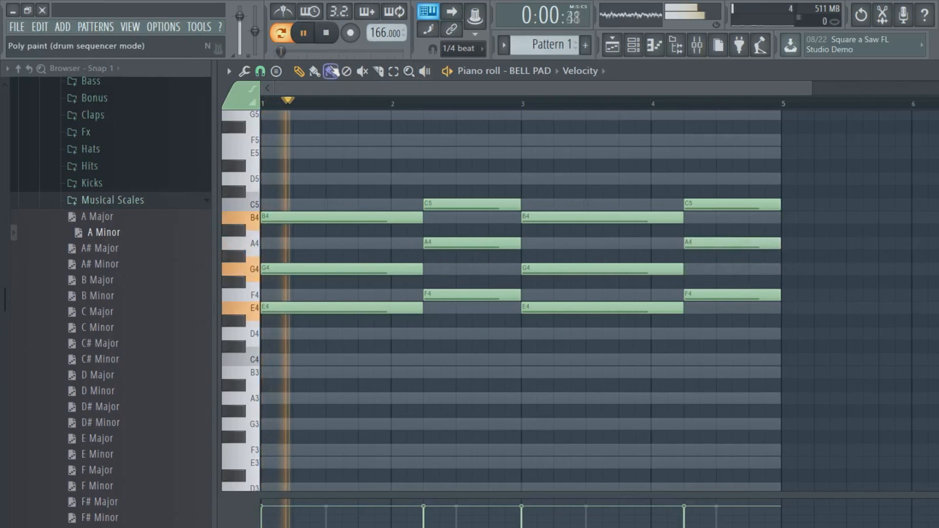
click(332, 47)
Step: Undo the chord moves back to the earlier progression for a comparison playback, and restore the latest version from the history
key(ctrl+alt+z)
key(ctrl+alt+z)
key(ctrl+alt+z)
key(ctrl+alt+z)
key(ctrl+alt+z)
key(ctrl+alt+z)
key(ctrl+alt+z)
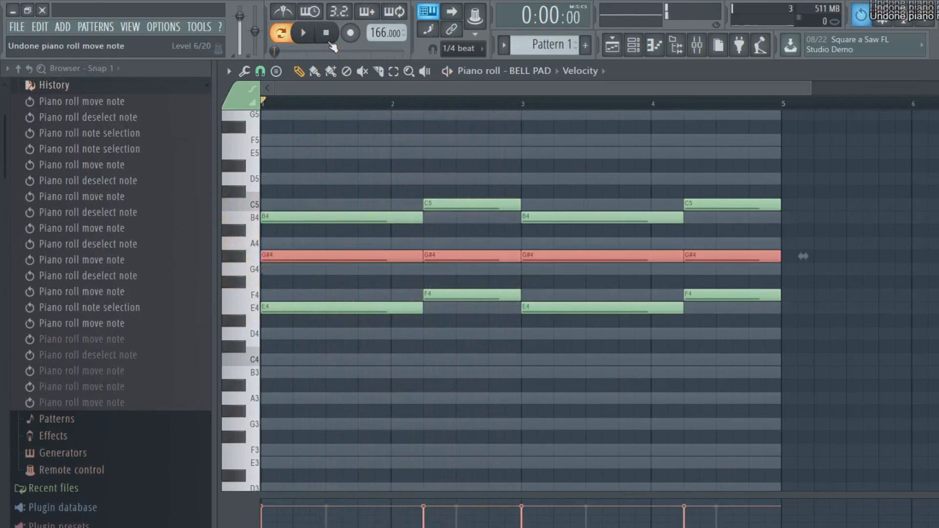
key(ctrl+alt+z)
key(ctrl+alt+z)
key(ctrl+alt+z)
key(ctrl+alt+z)
key(ctrl+alt+z)
key(ctrl+alt+z)
key(ctrl+alt+z)
key(ctrl+alt+z)
key(ctrl+alt+z)
key(ctrl+alt+z)
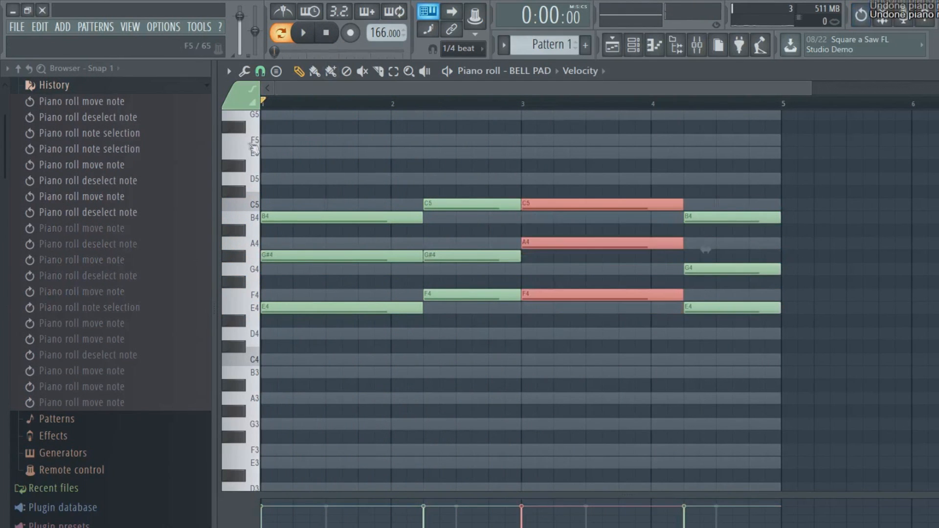
click(303, 33)
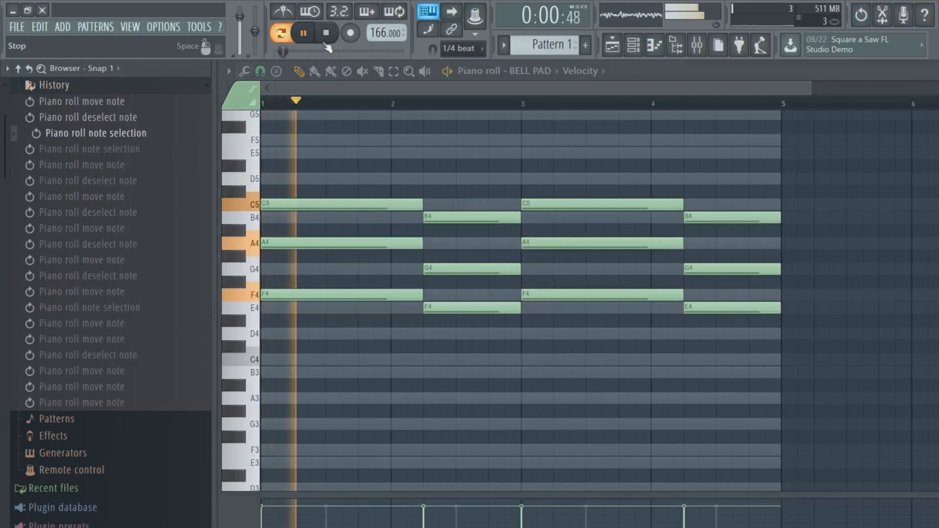
click(327, 43)
click(95, 388)
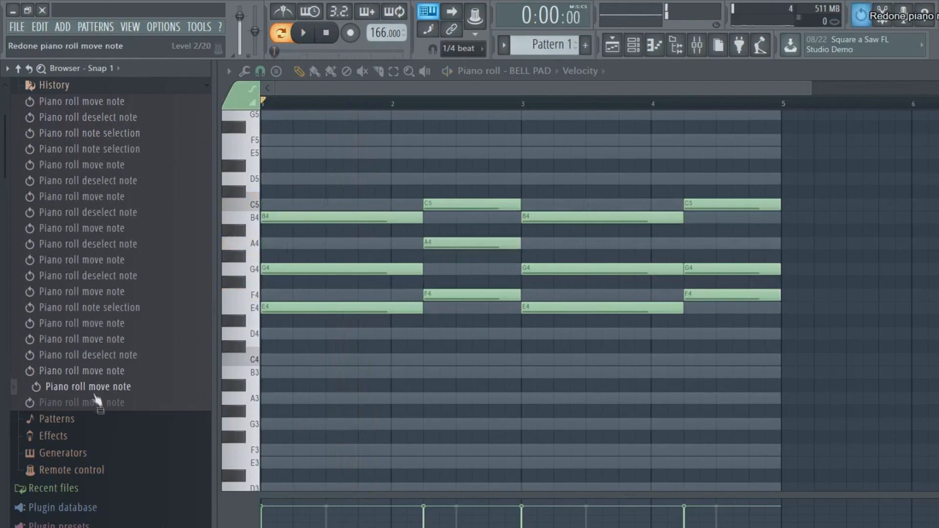
click(138, 403)
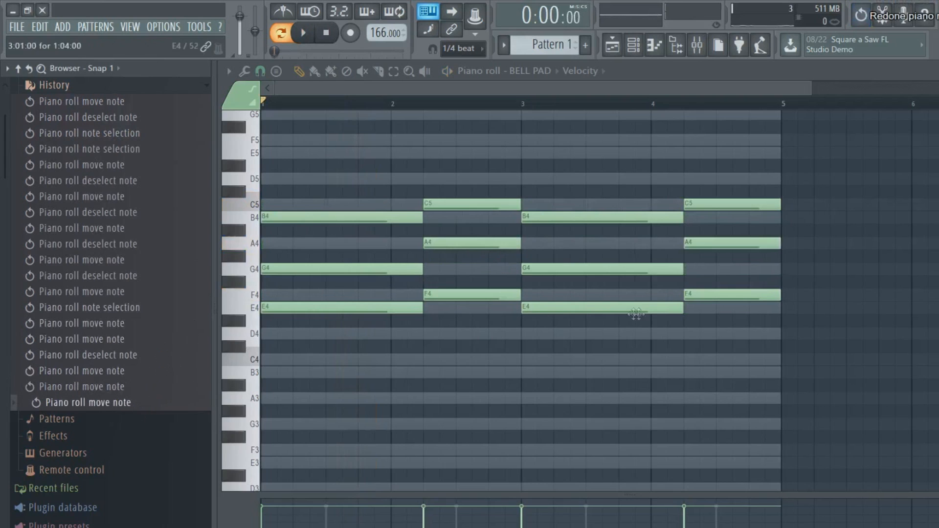
Step: Show the channel rack, collapse the history list and narrow the browser
click(622, 49)
click(622, 49)
click(634, 45)
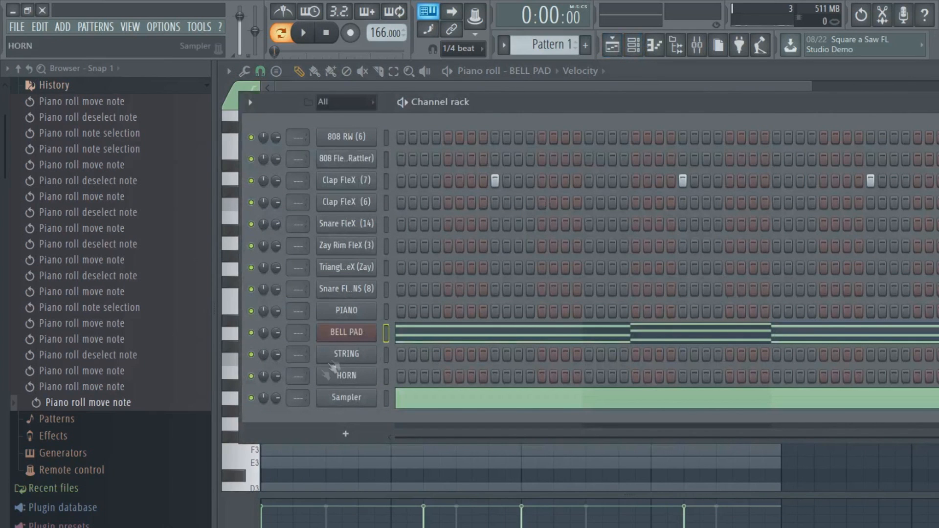
click(137, 86)
drag(215, 192, 139, 195)
Step: Replace the STRING channel's instrument with the Orchestral plugin
right_click(261, 353)
click(262, 354)
right_click(262, 355)
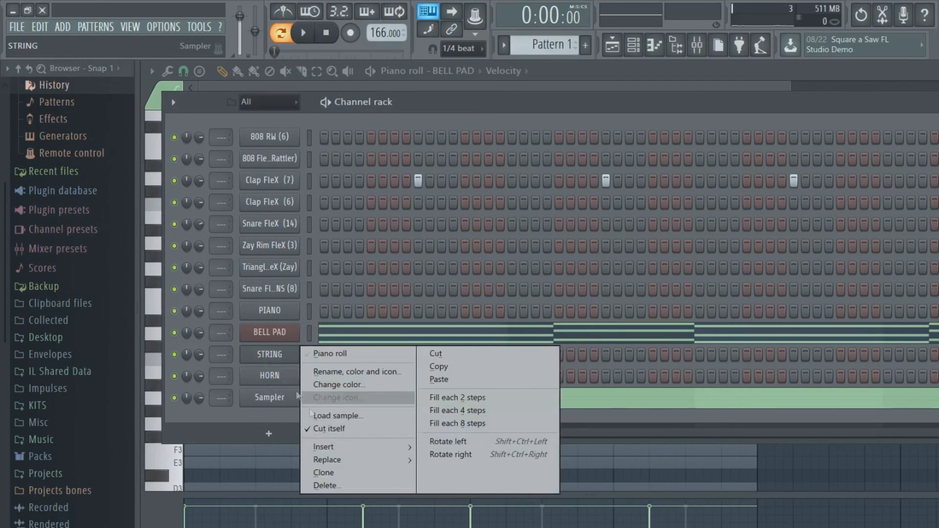
mouse_move(353, 460)
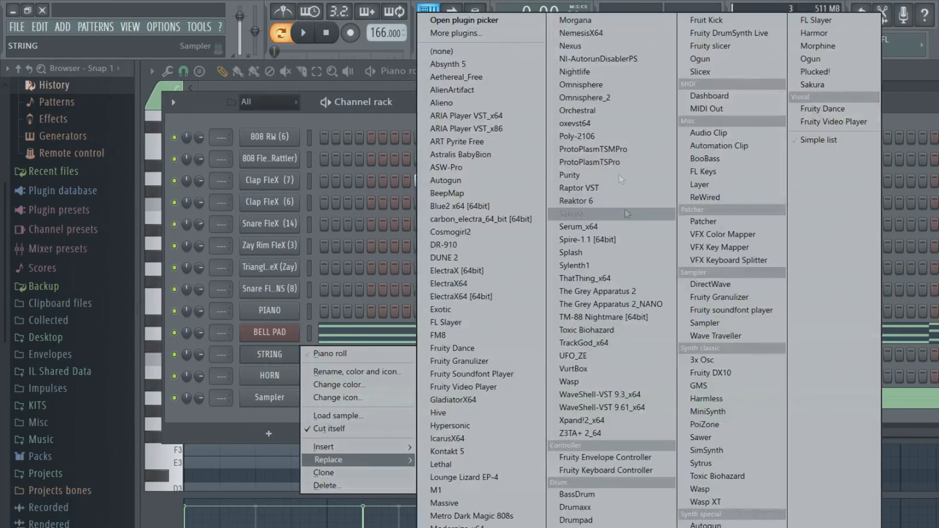
click(594, 111)
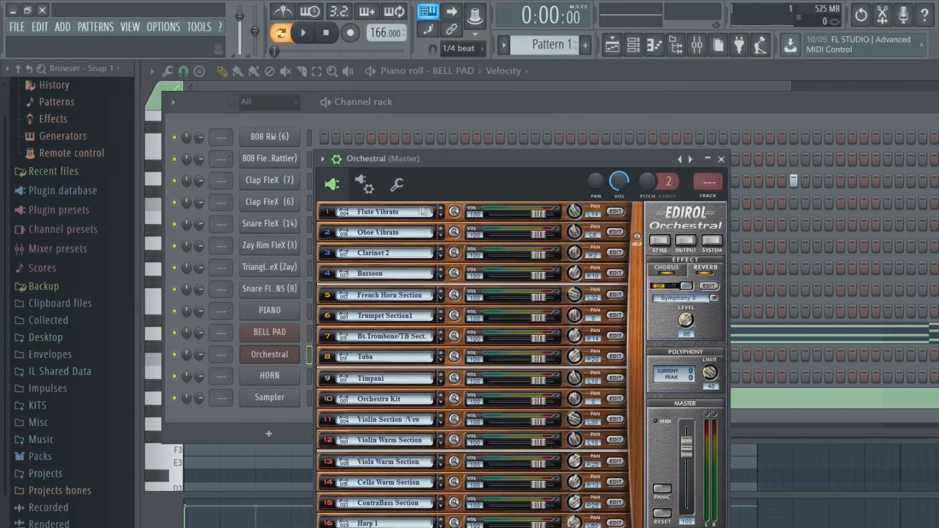
Step: Open the tone finder for Orchestral part 1, browse its string and brass categories and audition French Horn Mute
click(455, 211)
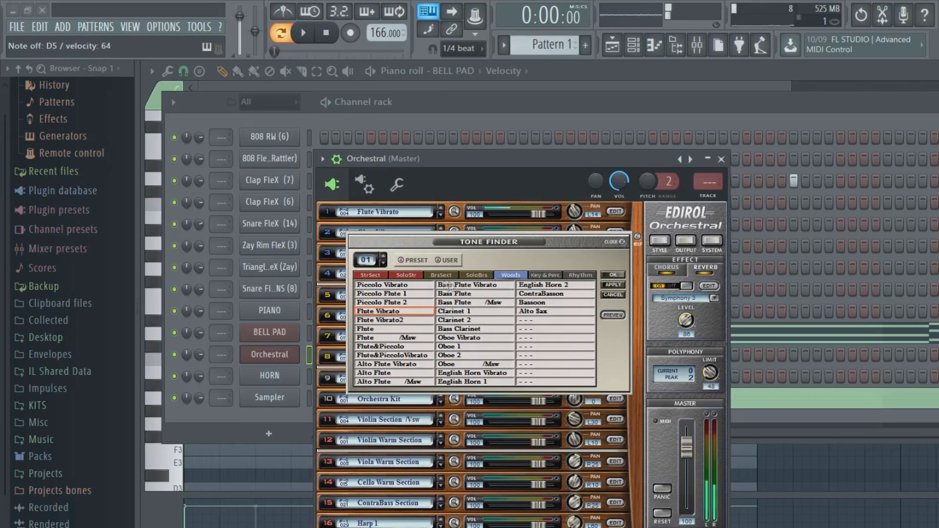
click(433, 278)
click(367, 277)
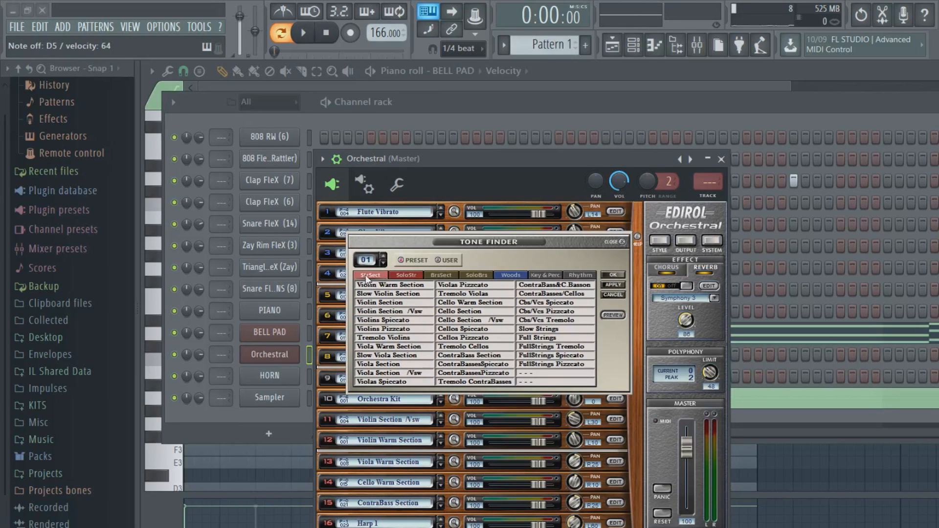
click(406, 276)
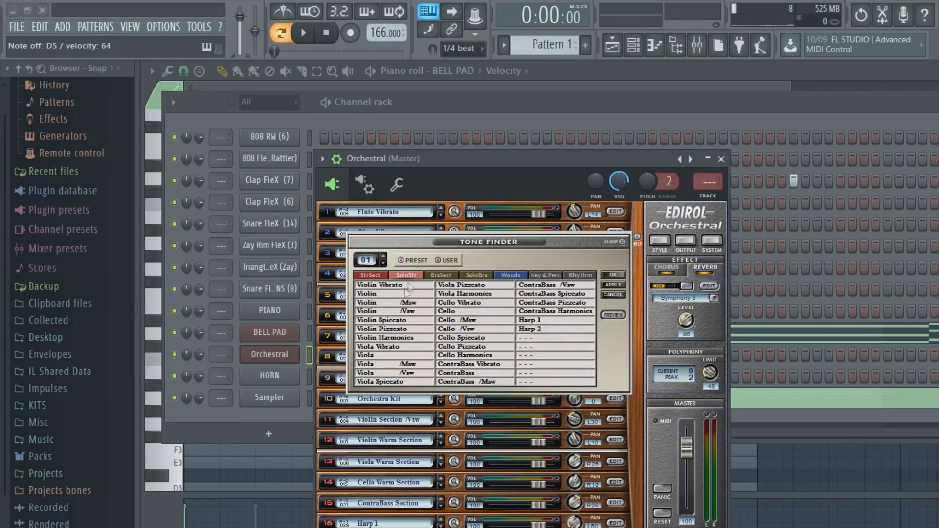
click(440, 276)
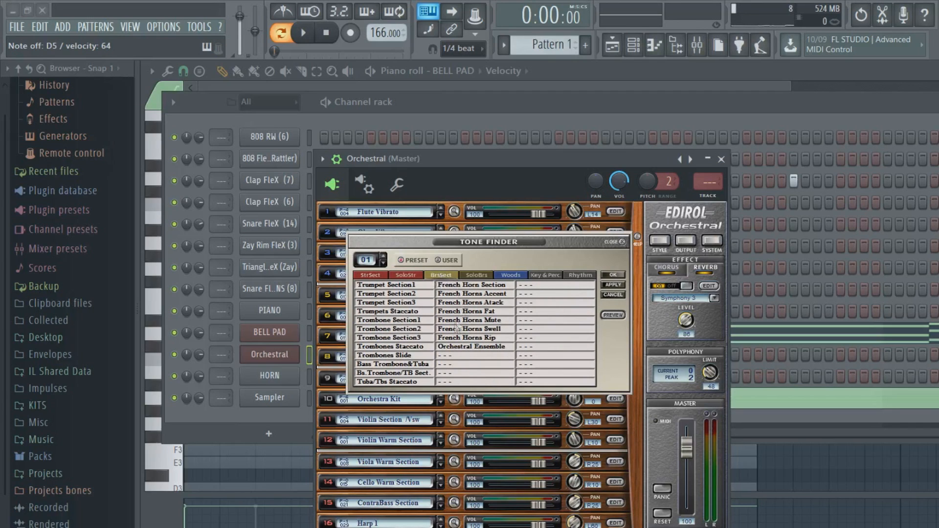
click(481, 277)
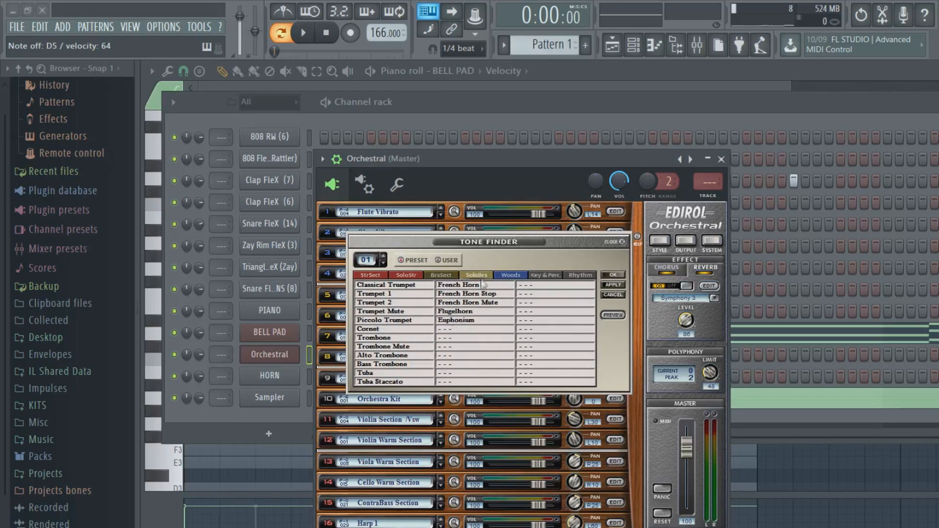
click(399, 331)
click(469, 303)
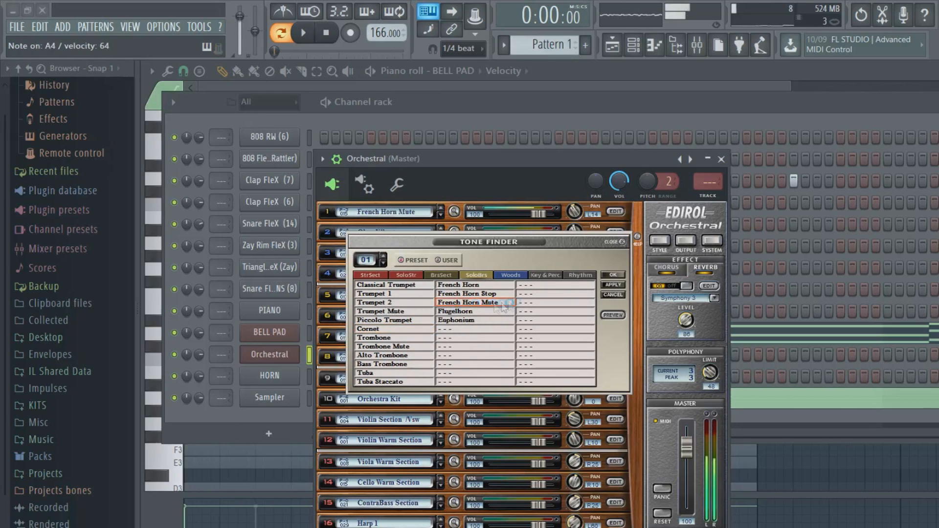
Step: Audition tones in the string section category, set part 1 to Slow Violin Section and close the plugin window
click(370, 275)
click(406, 311)
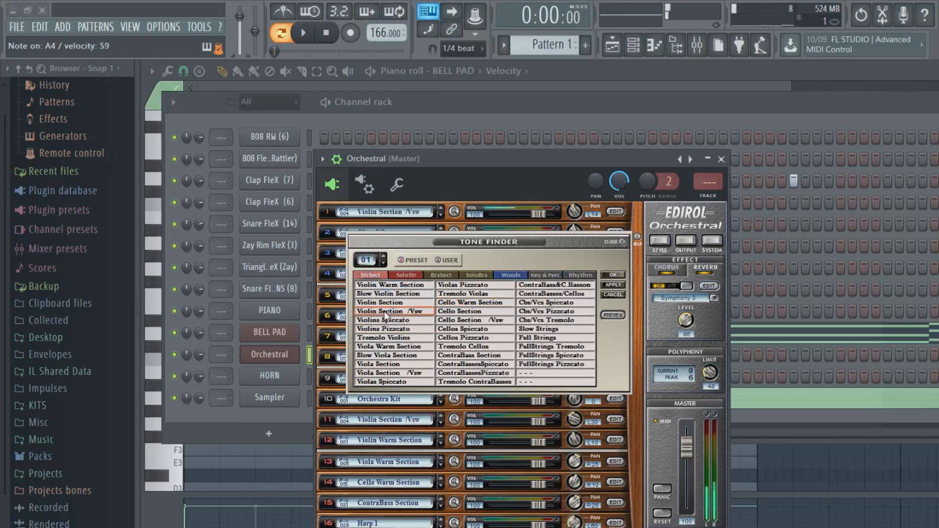
click(407, 301)
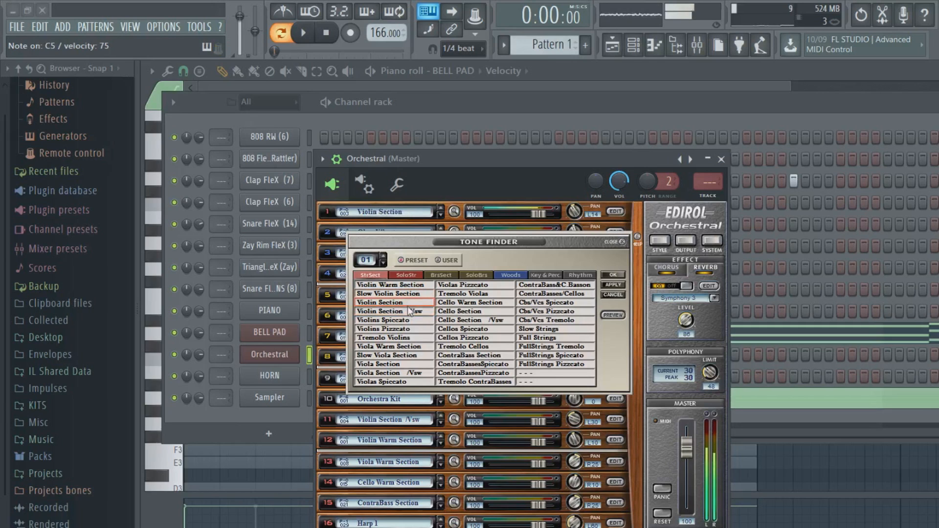
click(465, 312)
click(485, 356)
click(402, 364)
click(403, 357)
click(407, 294)
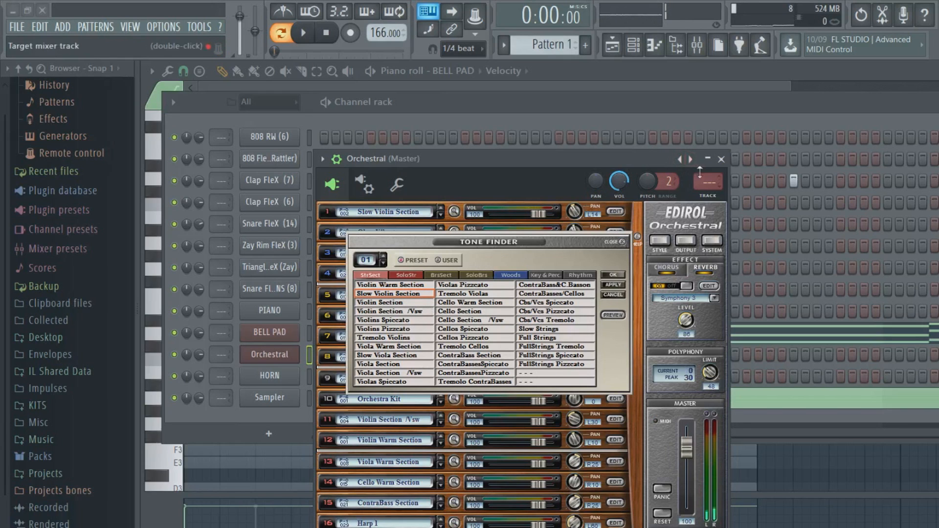
click(722, 160)
Step: Copy the BELL PAD chord notes into the Orchestral channel
right_click(296, 327)
click(481, 347)
right_click(301, 353)
click(489, 380)
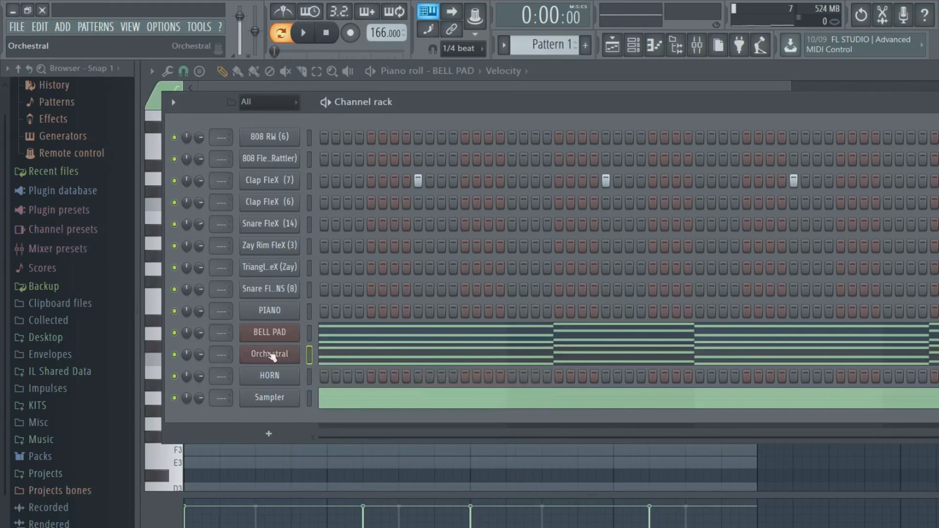
Step: In the Orchestral piano roll, end the first G4 at beat 4 of bar 1 and stretch A4 from there to the end of bar 2
click(487, 360)
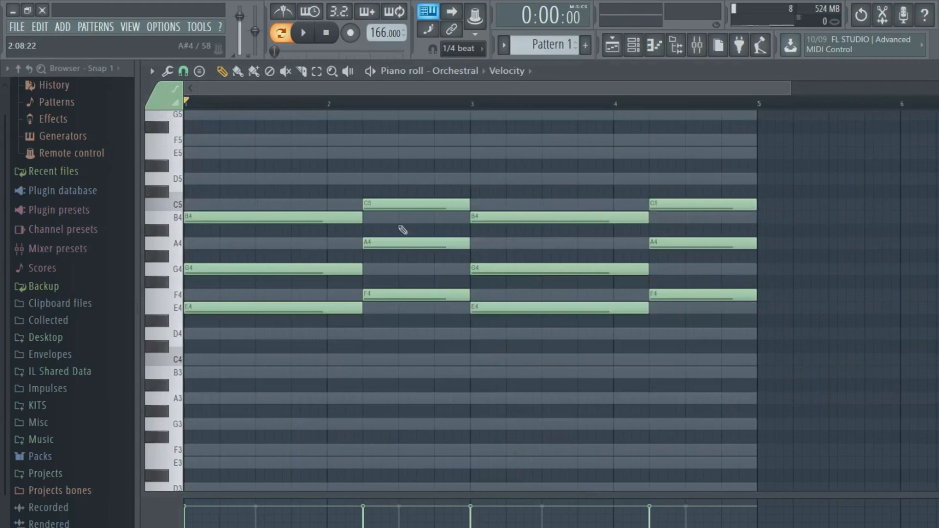
drag(424, 246, 290, 269)
drag(333, 247, 325, 247)
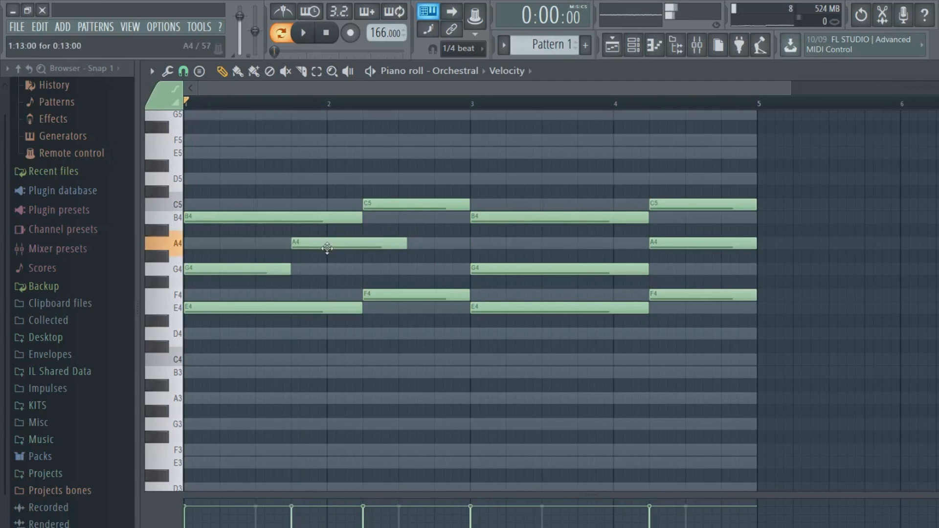
drag(405, 246, 462, 247)
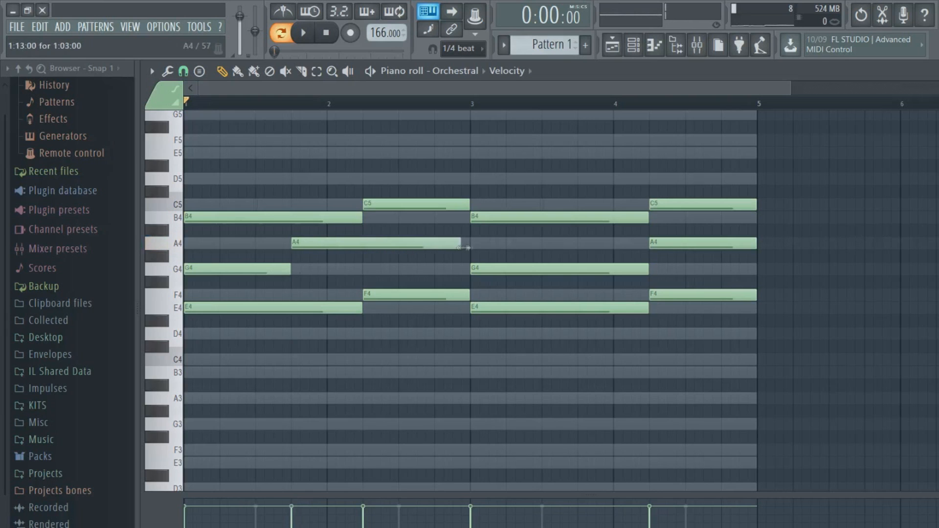
scroll(349, 294, up, 3)
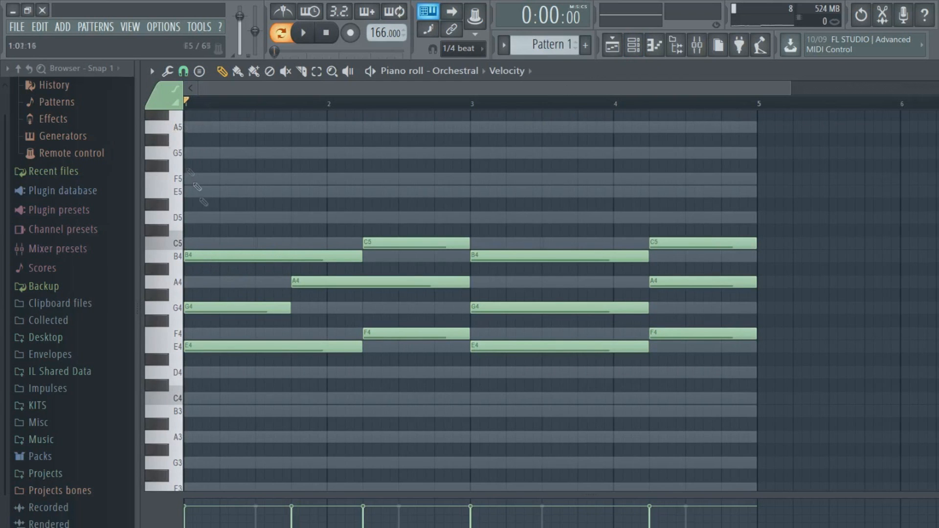
Step: Turn off ghost channels in the Orchestral piano roll
scroll(190, 172, up, 6)
scroll(204, 182, down, 20)
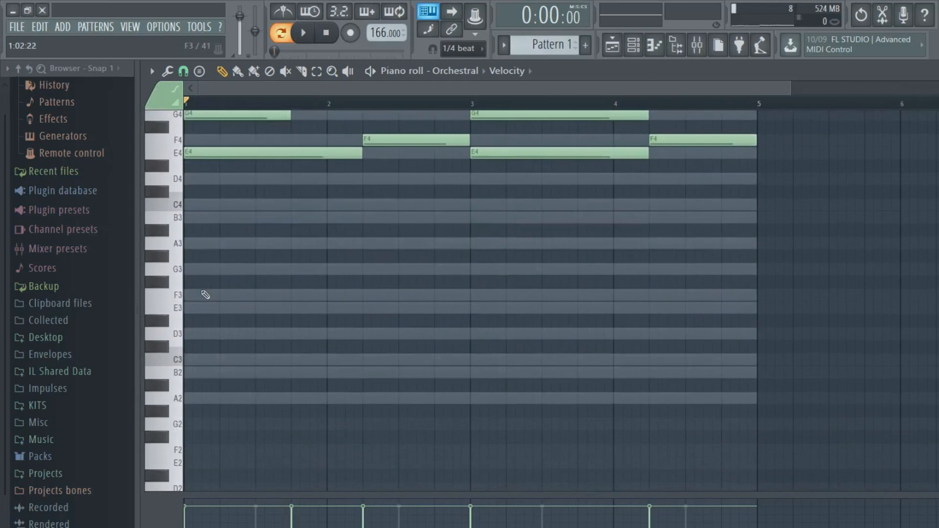
scroll(214, 293, up, 12)
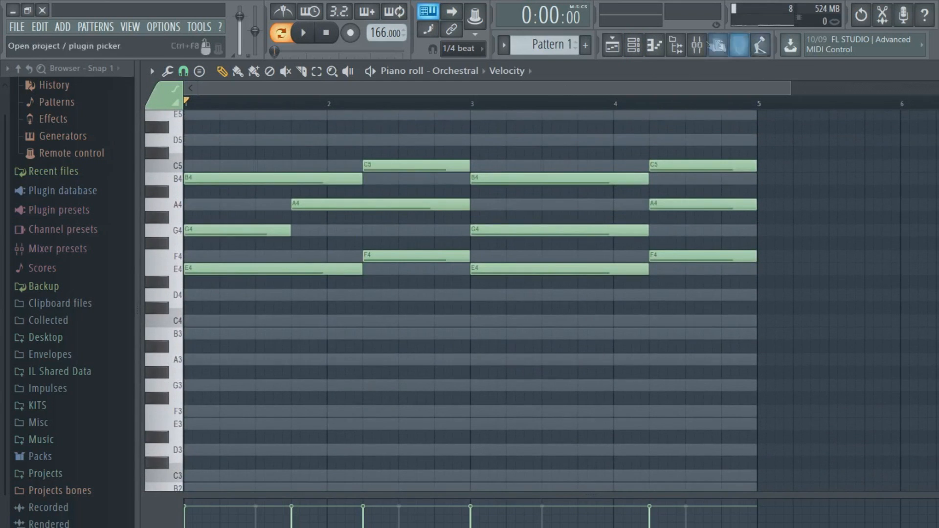
click(152, 72)
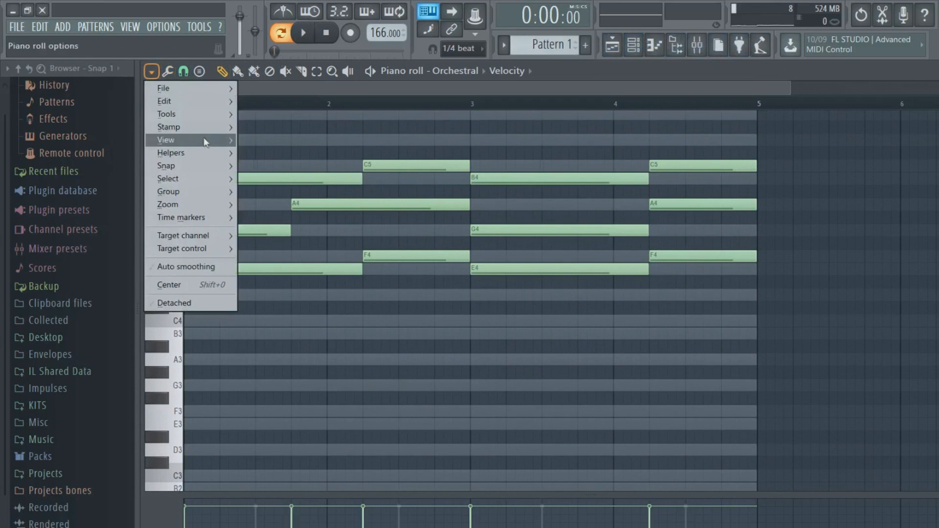
mouse_move(196, 153)
click(328, 202)
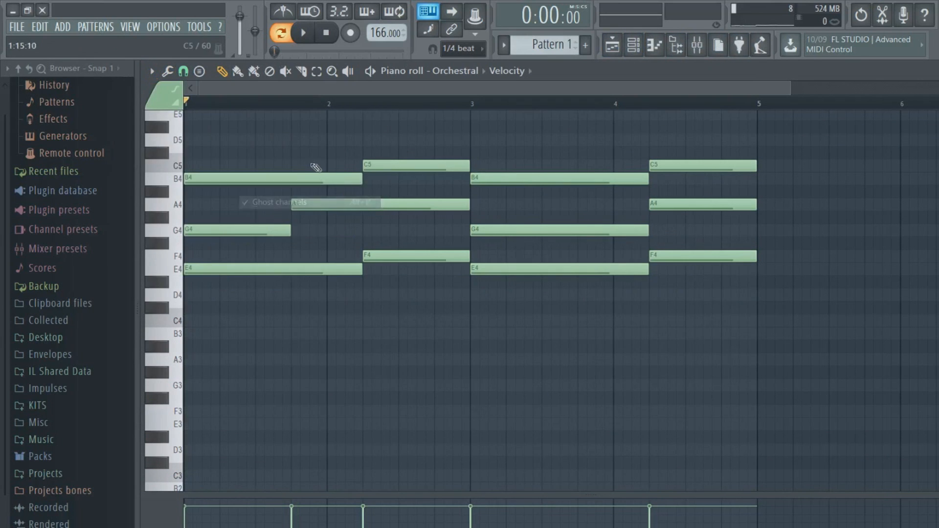
scroll(318, 240, up, 3)
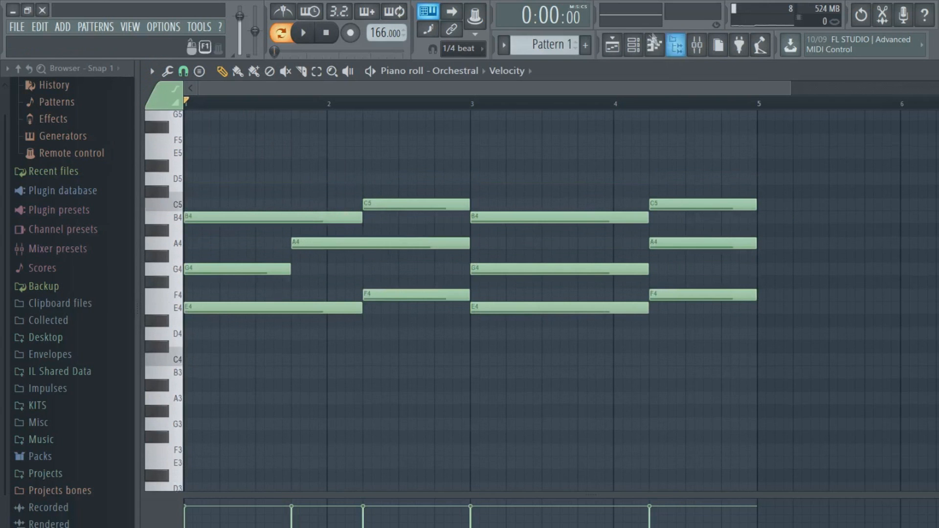
Step: Check the BELL PAD chords, and in the Orchestral part add E5 from beat 2 of bar 3 and F5 from beat 4 to bar 4's end
click(634, 45)
click(417, 337)
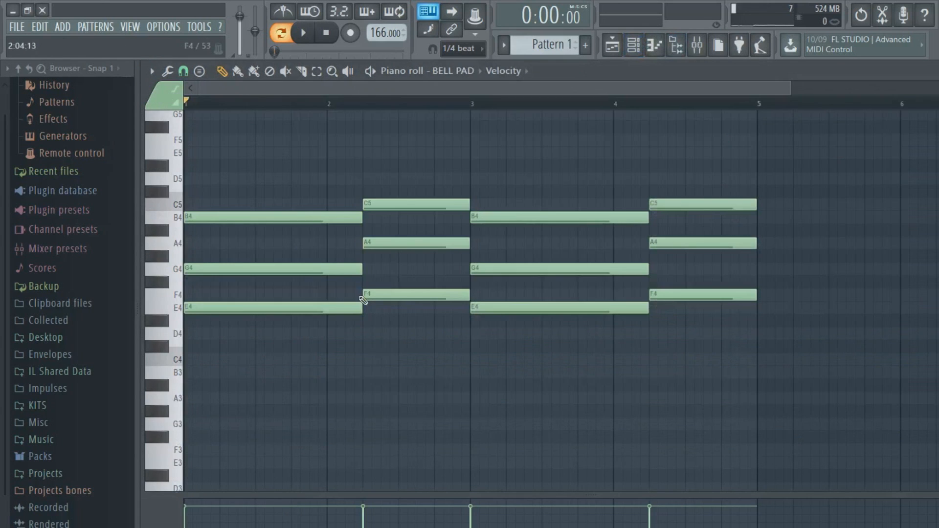
click(633, 45)
click(375, 360)
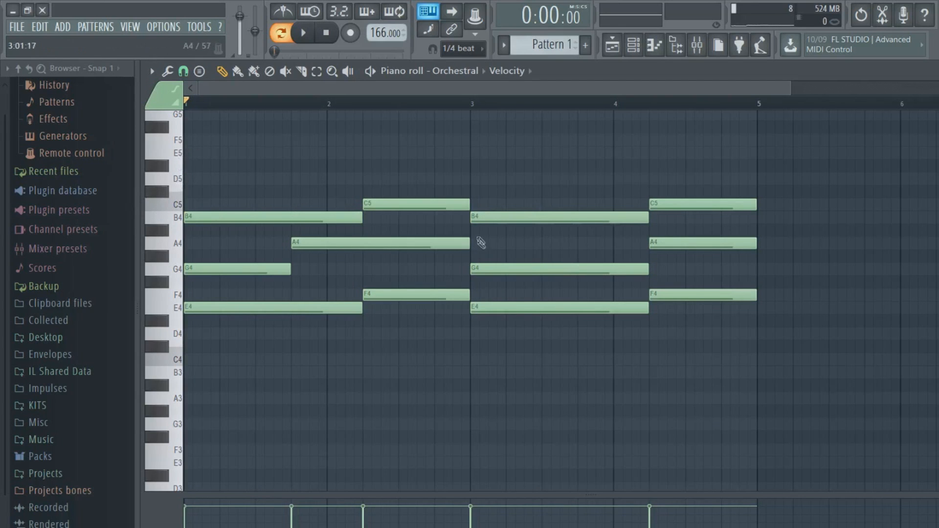
click(511, 154)
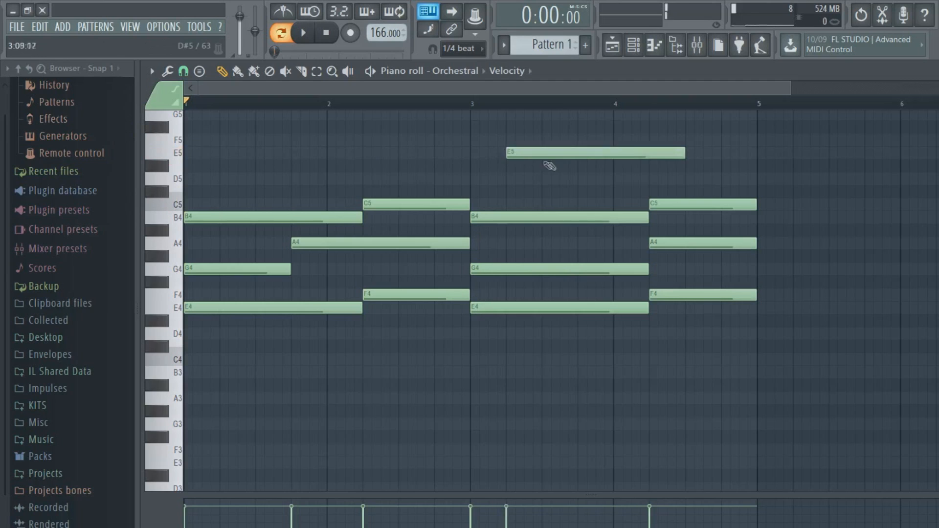
drag(667, 155, 578, 155)
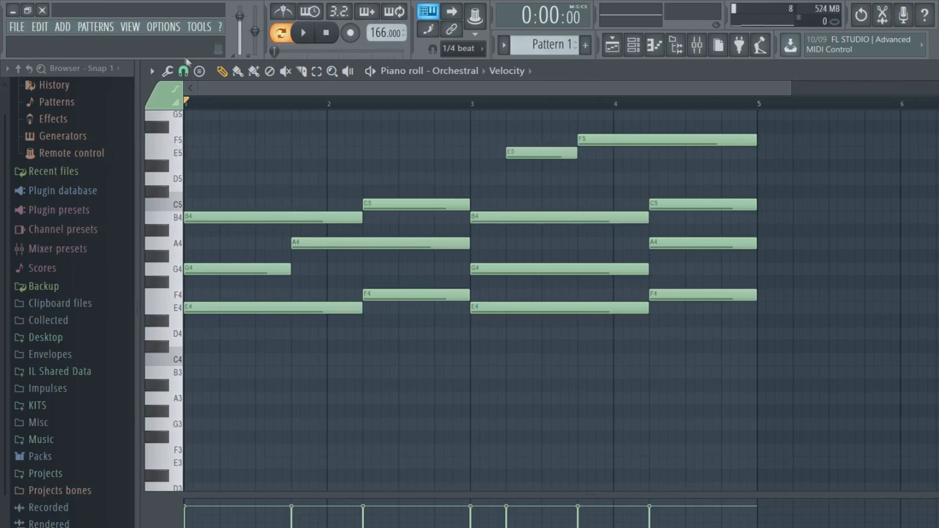
Step: Turn ghost channels back on in the piano roll
click(152, 71)
mouse_move(204, 165)
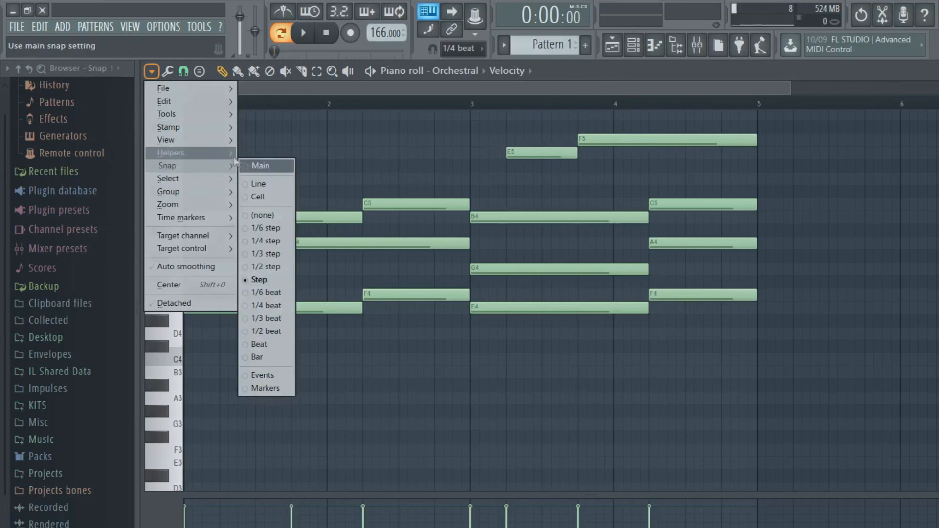
click(284, 202)
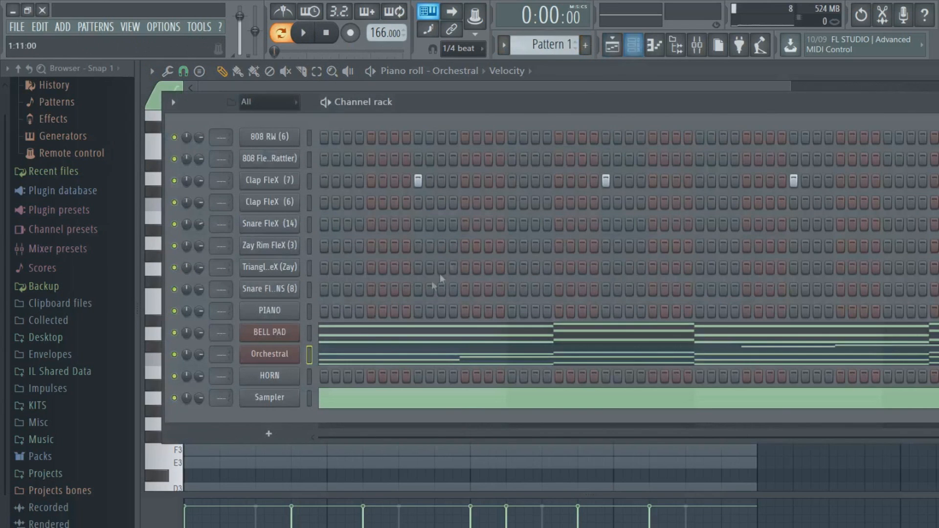
Step: Rename the Orchestral channel to STRINGS and turn its volume down slightly
click(633, 45)
click(286, 360)
right_click(288, 365)
click(320, 372)
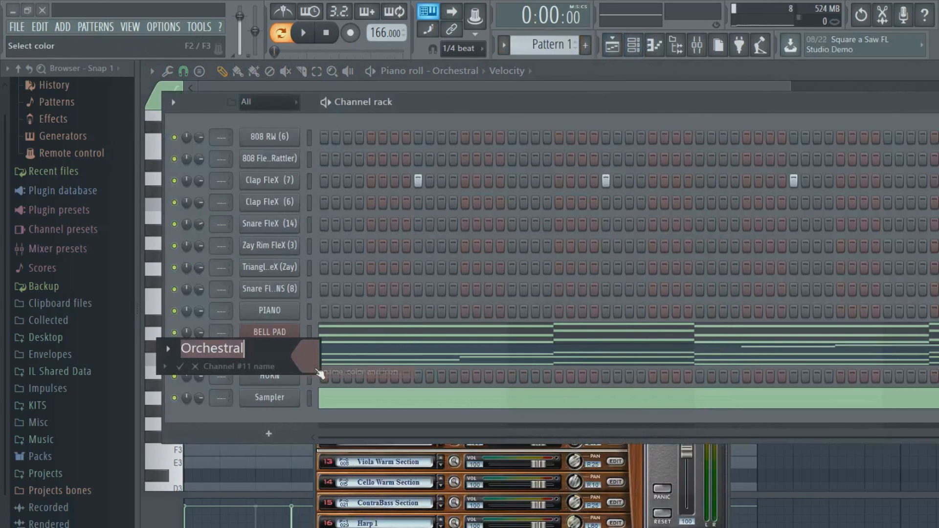
text(STRINGS)
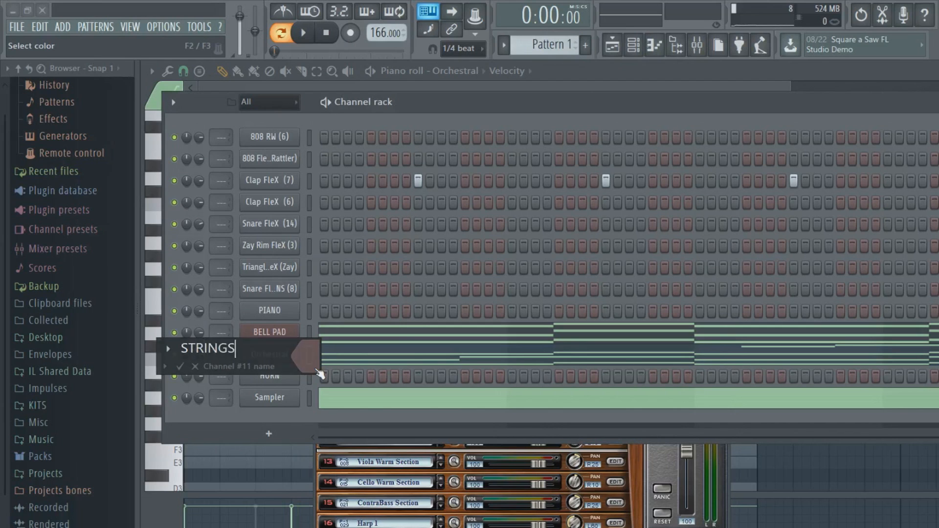
key(Return)
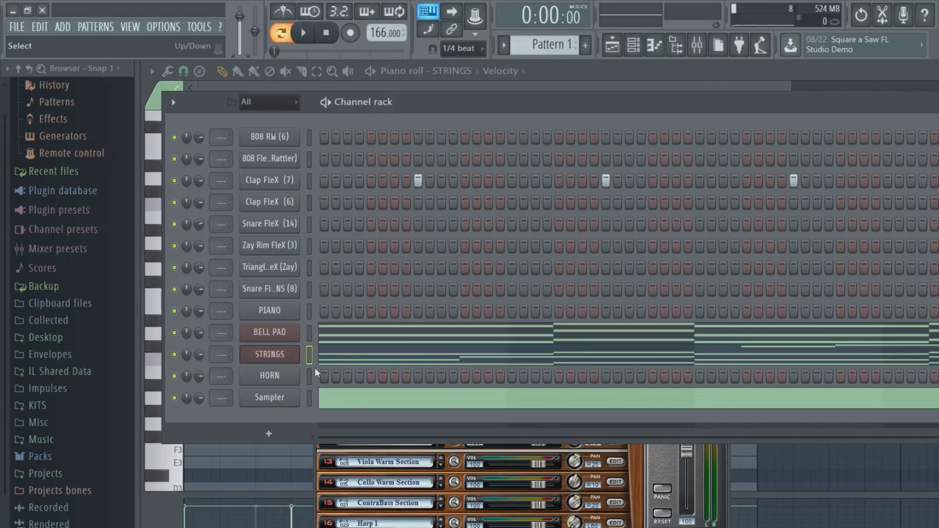
drag(200, 356, 200, 363)
Step: Play the pattern and, in the STRINGS piano roll, raise the short E5 in bar 3 to F5 and lower the long F5 to E5
key(space)
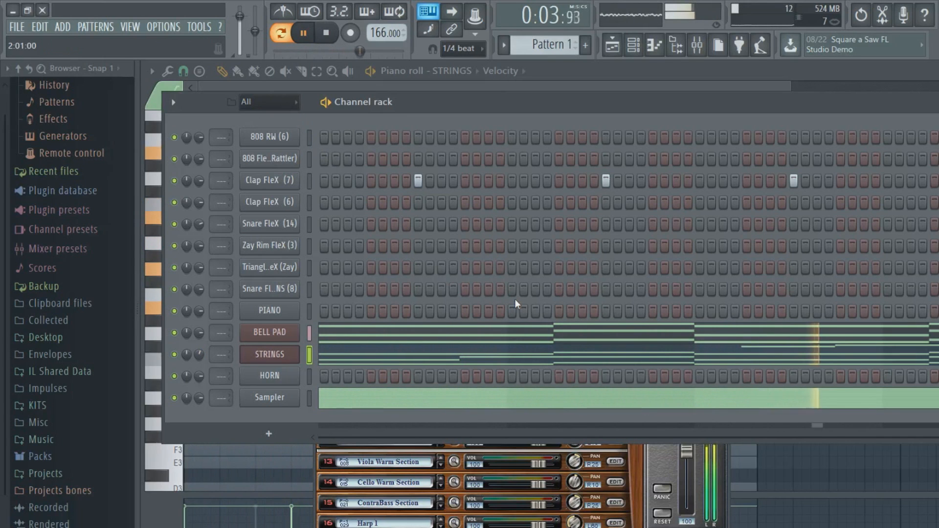
click(520, 364)
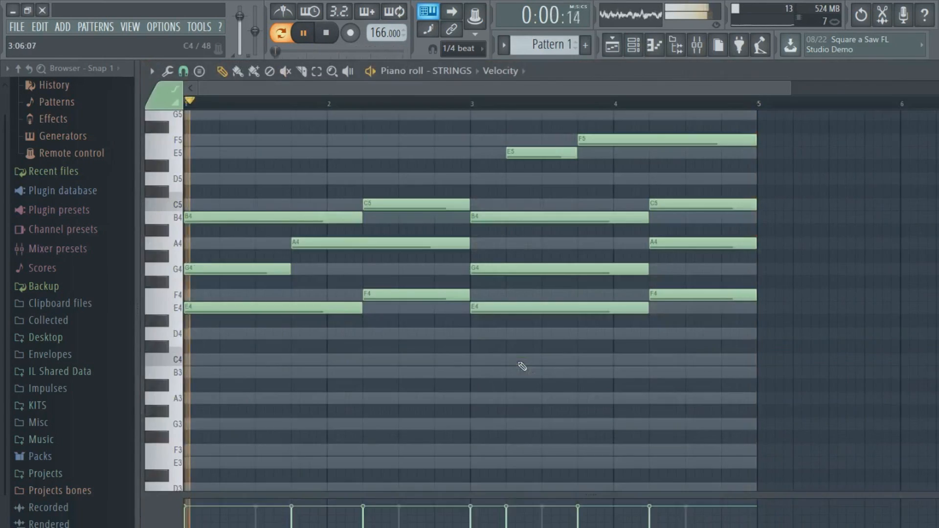
drag(537, 153, 537, 141)
drag(598, 143, 597, 157)
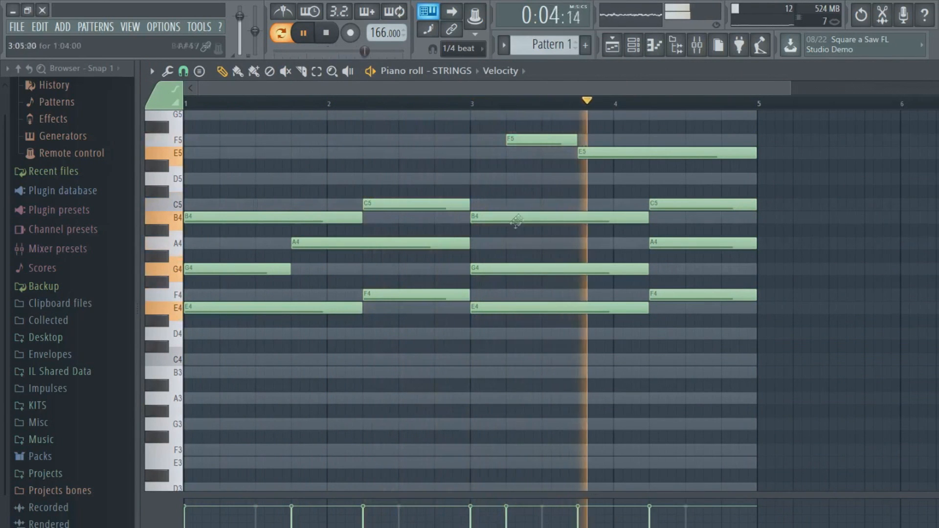
Step: Delete the long A4 across bars 1 and 2, extend the first G4 to just before bar 3, and stop playback
scroll(548, 162, up, 1)
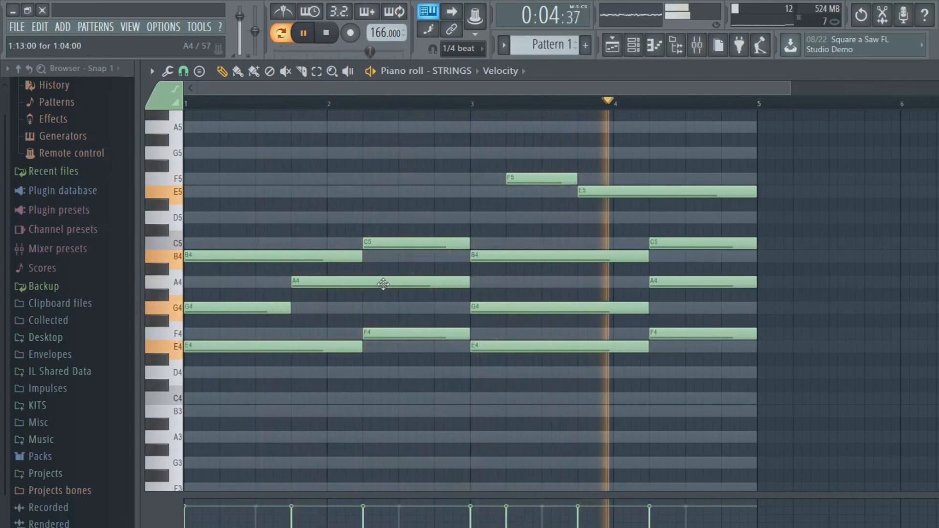
right_click(323, 285)
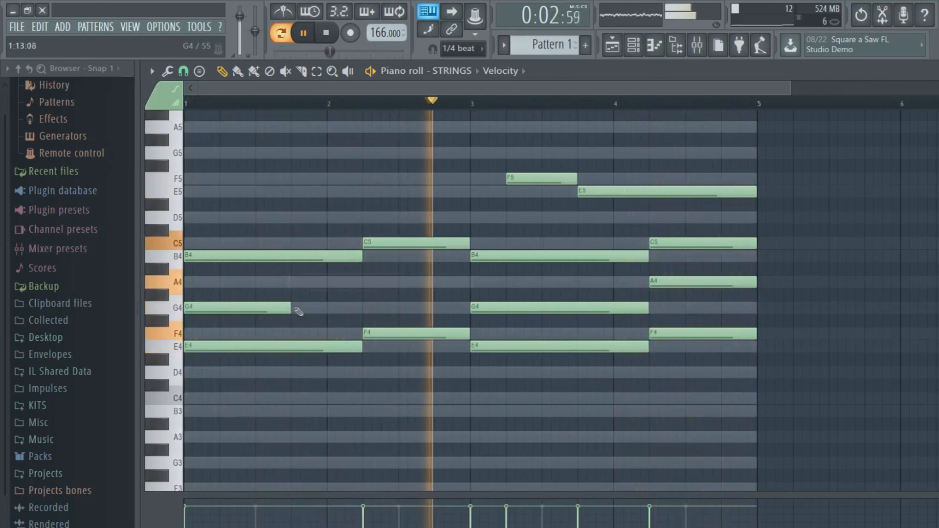
drag(292, 308, 460, 309)
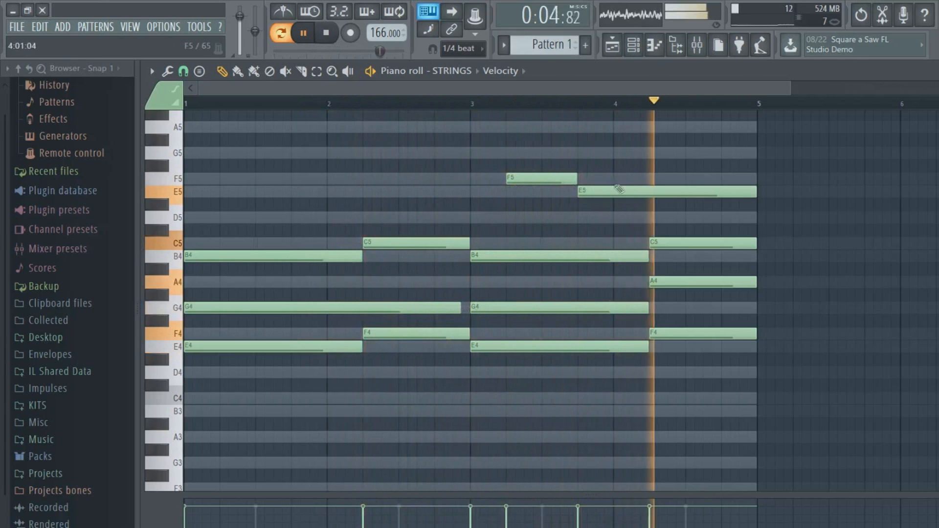
key(space)
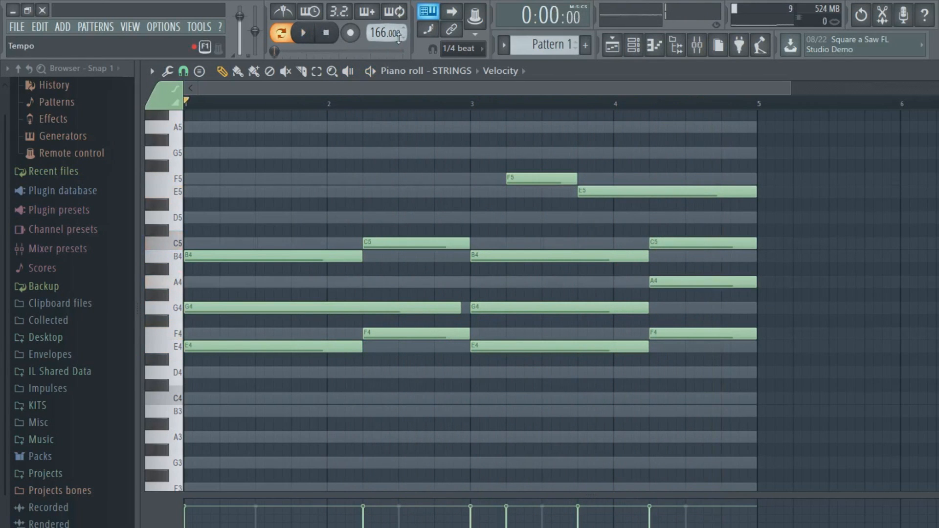
Step: Save the project as a new version named 21 2
key(ctrl+shift+s)
text(21 2)
key(Return)
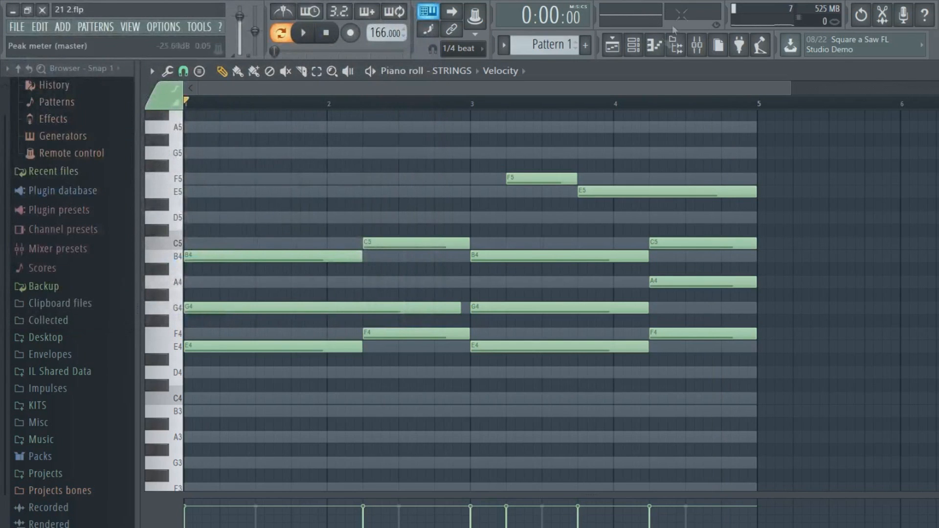
Step: Review the BELL PAD chords in the piano roll and return to the STRINGS notes for comparison
click(635, 46)
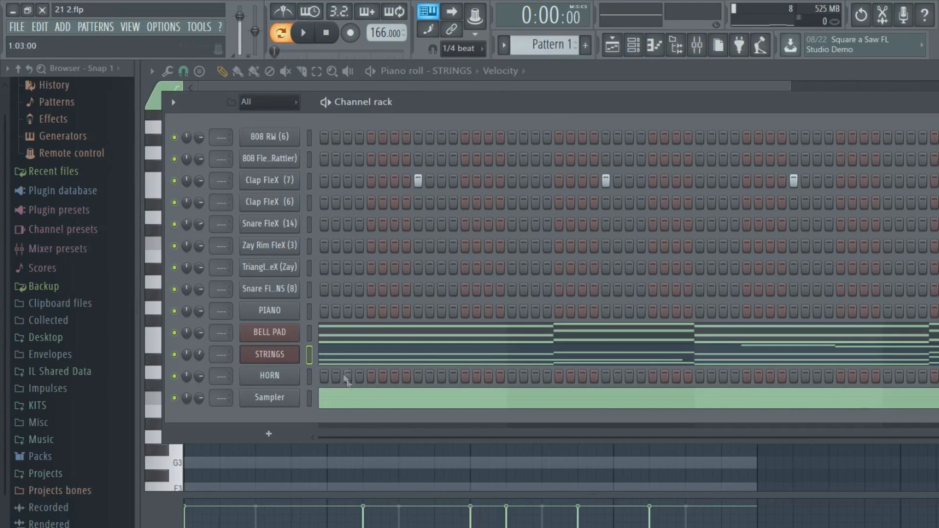
click(335, 336)
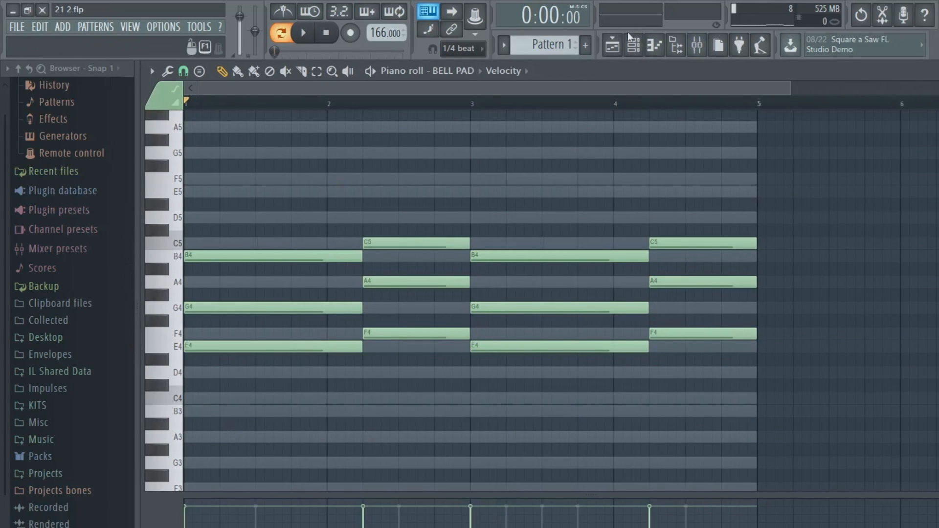
click(634, 45)
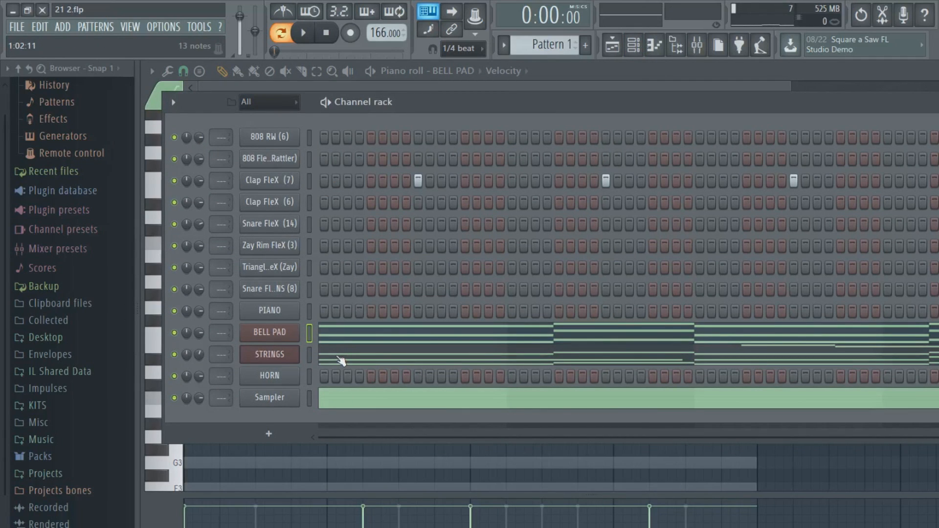
click(398, 357)
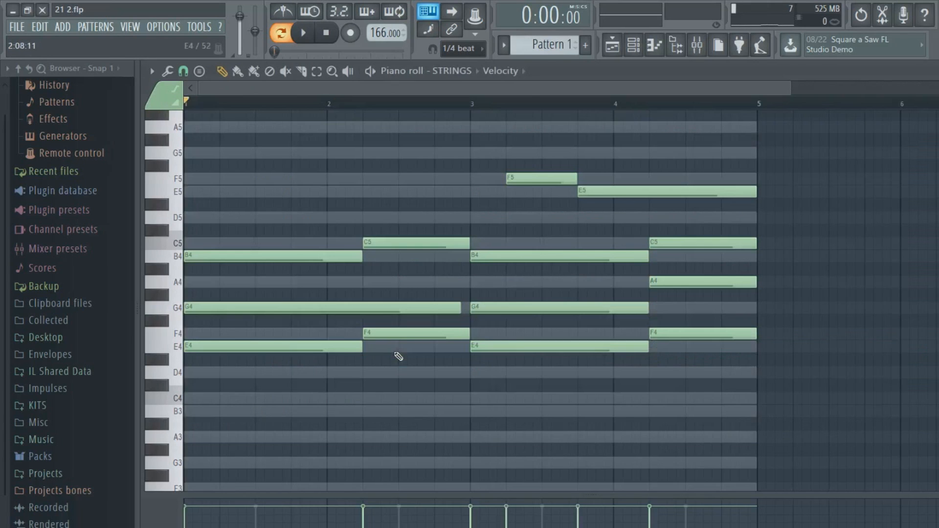
Step: Remove the trial A4 from bar 2 of the STRINGS part and extend the first G4 to the end of that bar
mouse_move(457, 308)
mouse_down()
mouse_move(355, 313)
mouse_move(374, 283)
mouse_up()
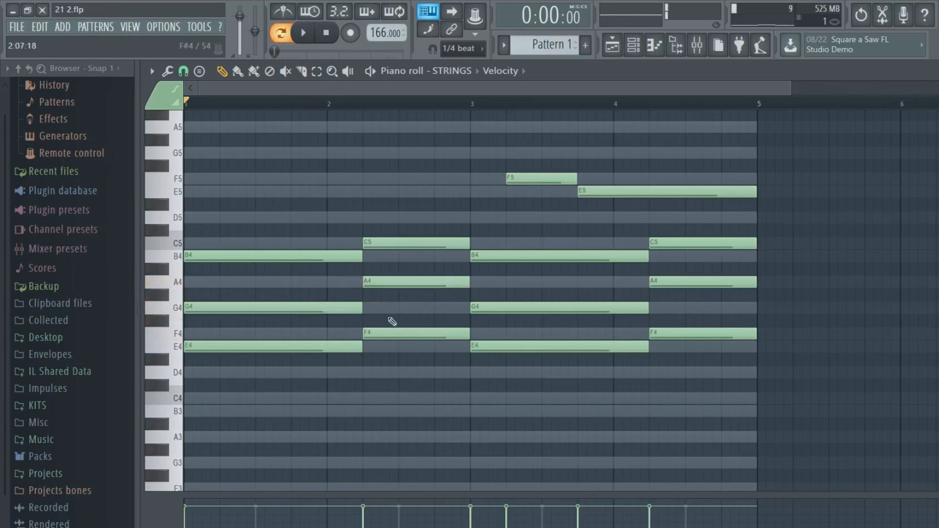
right_click(386, 285)
drag(359, 307, 444, 308)
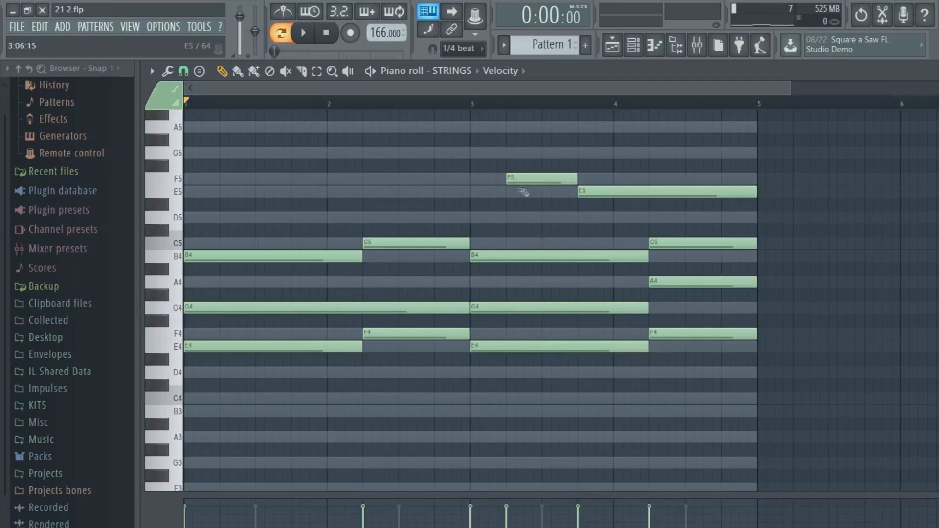
drag(568, 179, 594, 192)
drag(760, 223, 184, 429)
click(441, 216)
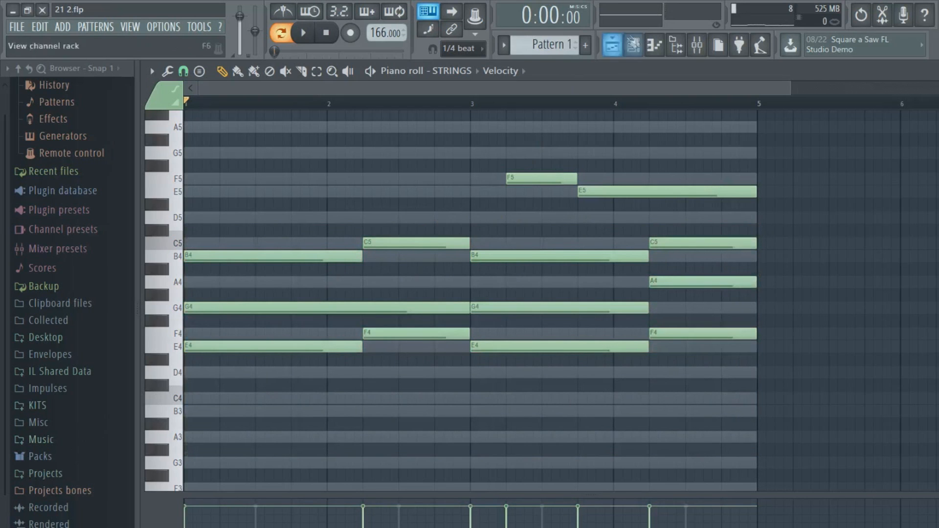
Step: Replace the HORN channel's sampler with the Orchestral plugin
click(634, 45)
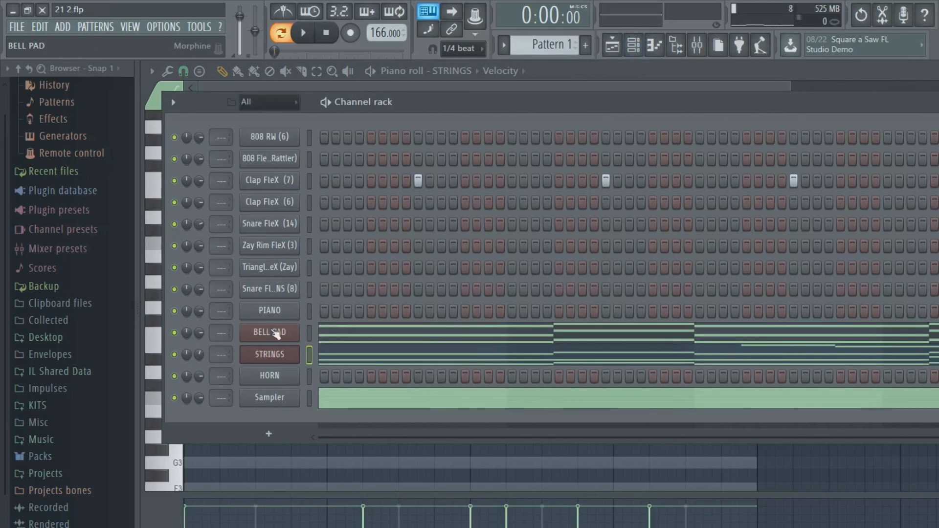
right_click(277, 380)
key(Escape)
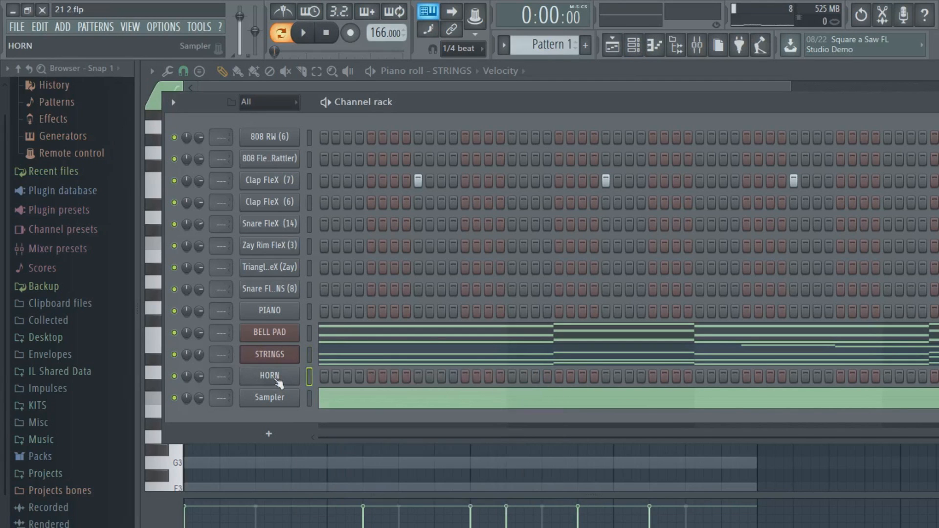
right_click(275, 379)
mouse_move(327, 481)
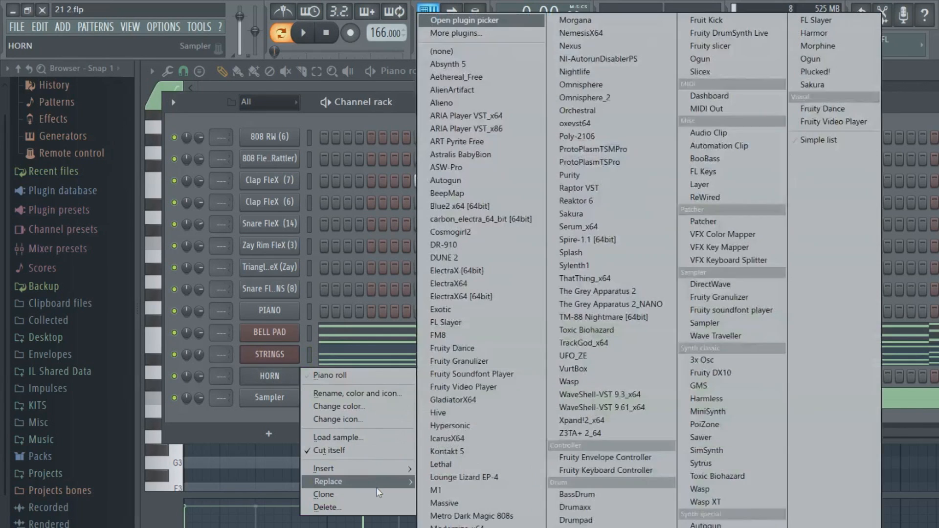
click(588, 111)
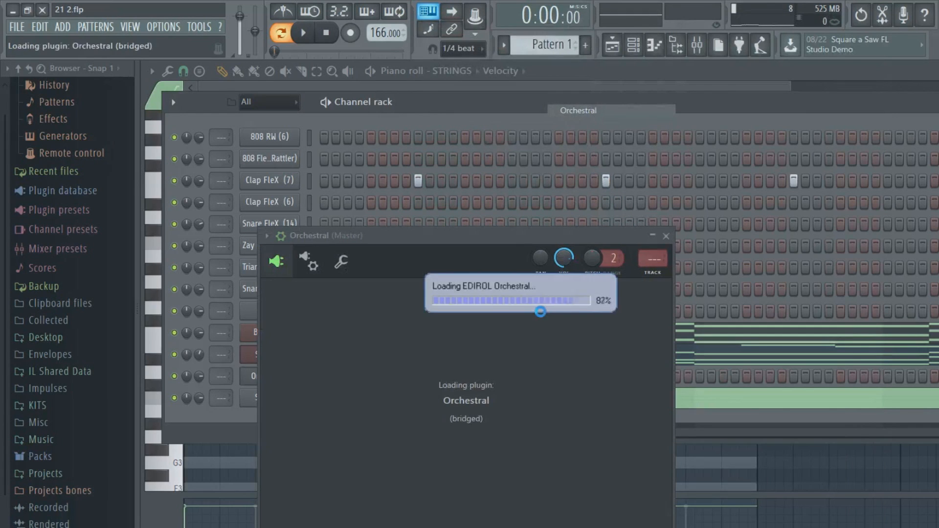
Step: Audition solo brass tones for part 1 of the Orchestral plugin and choose French Horn Stop
click(398, 288)
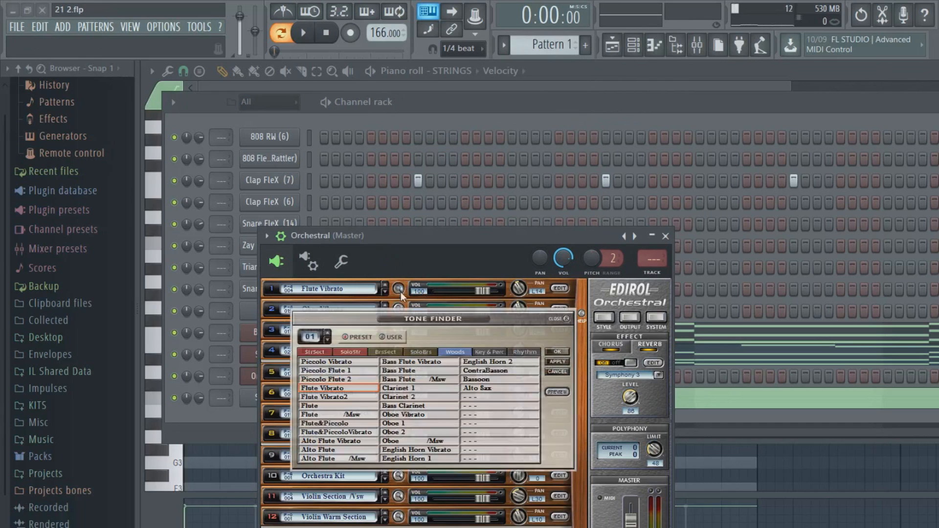
click(422, 351)
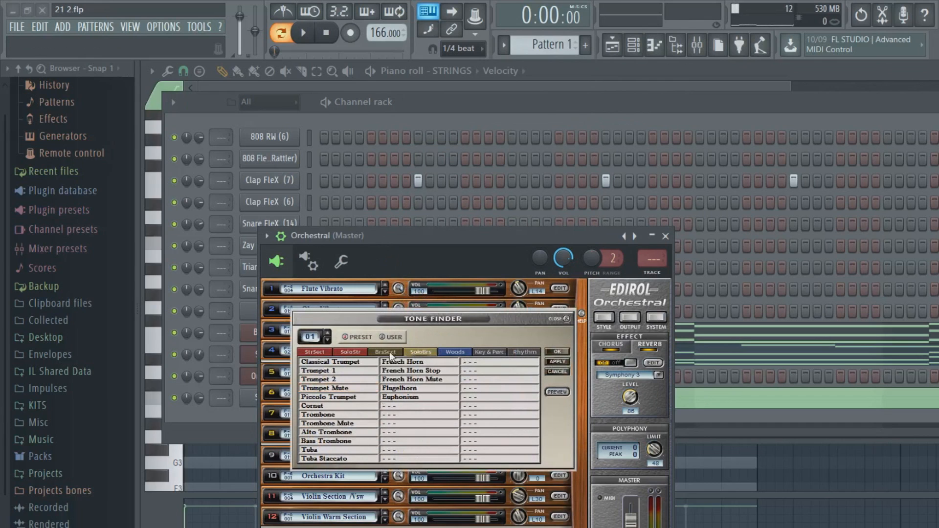
click(341, 398)
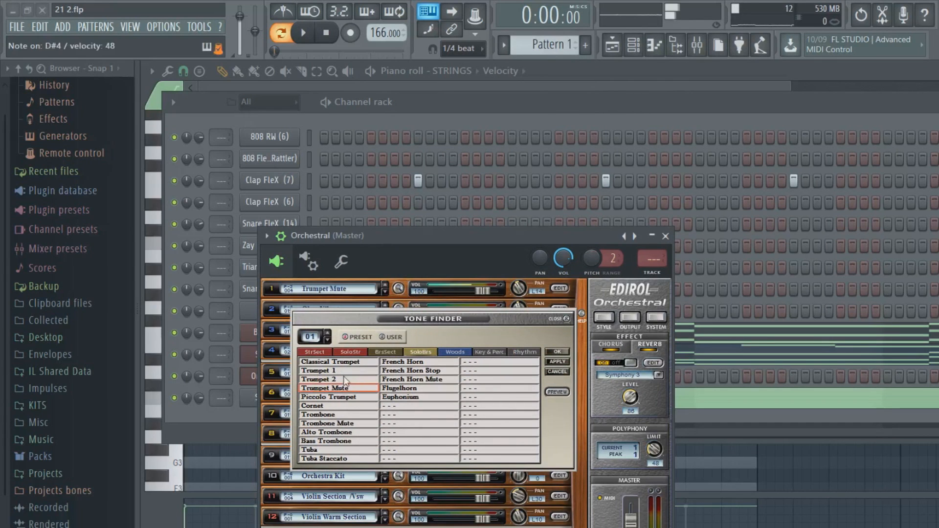
click(364, 421)
click(364, 406)
click(401, 388)
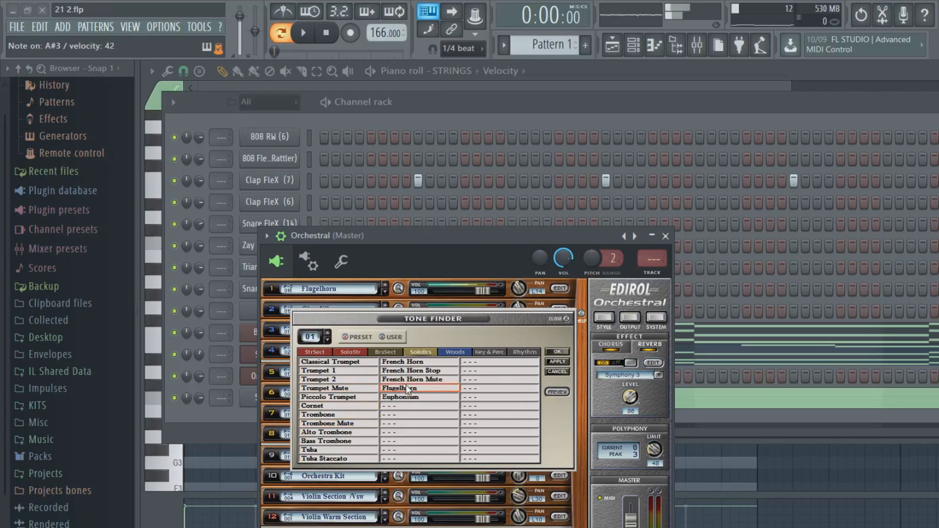
click(329, 372)
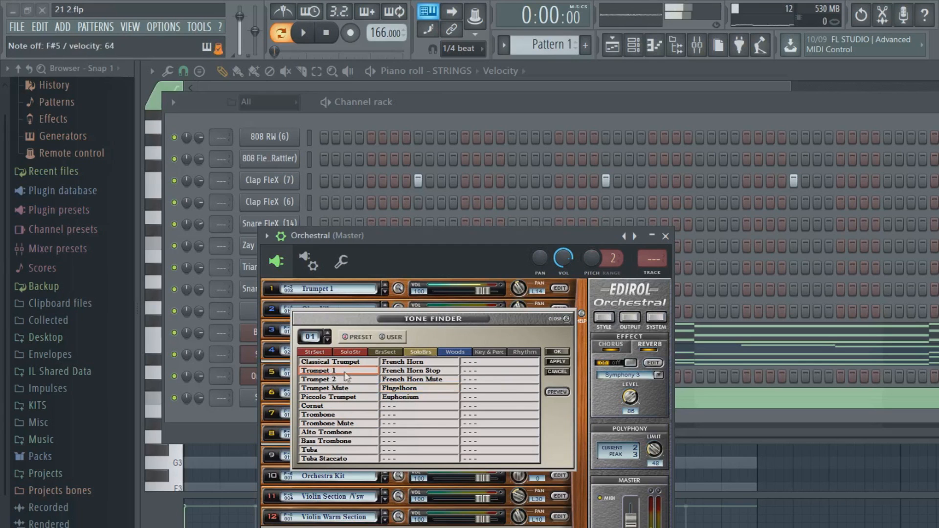
click(342, 449)
click(348, 433)
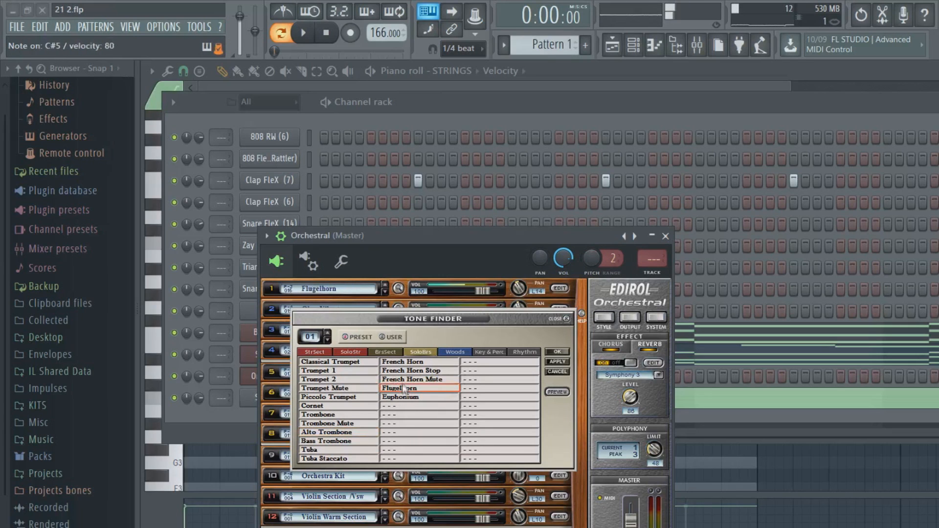
click(348, 407)
click(391, 373)
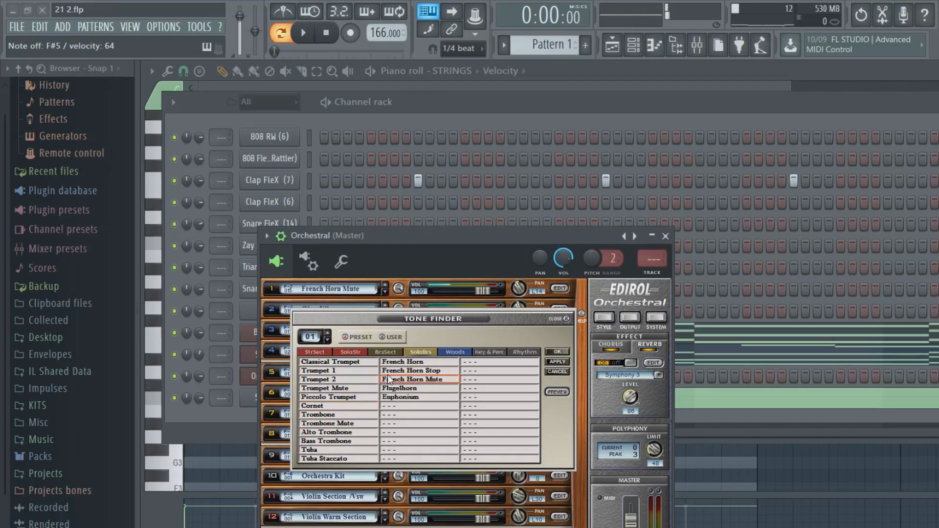
click(665, 236)
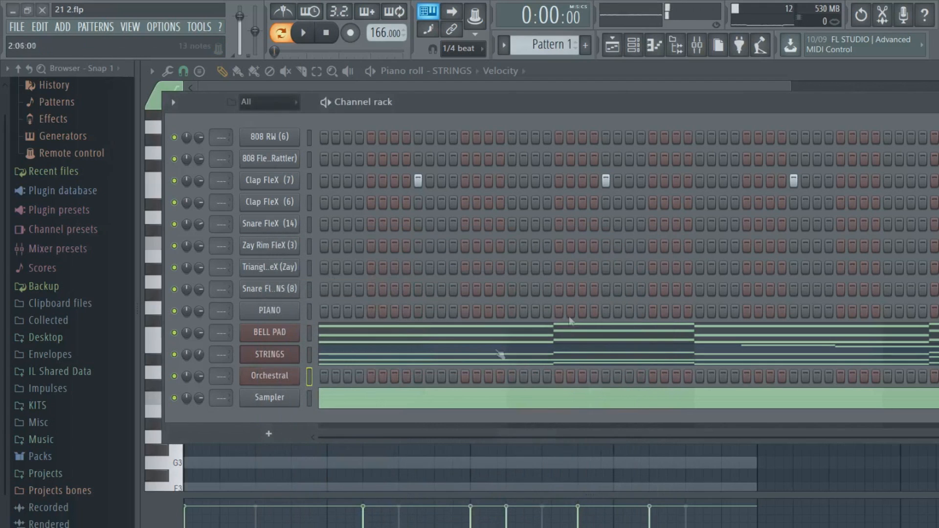
Step: Rename the Orchestral channel to HORN
right_click(290, 378)
click(363, 396)
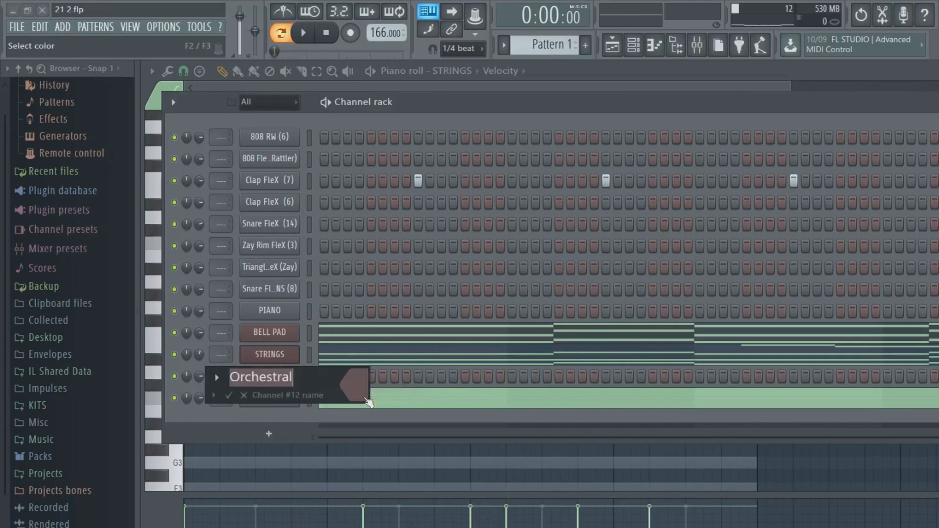
text(h)
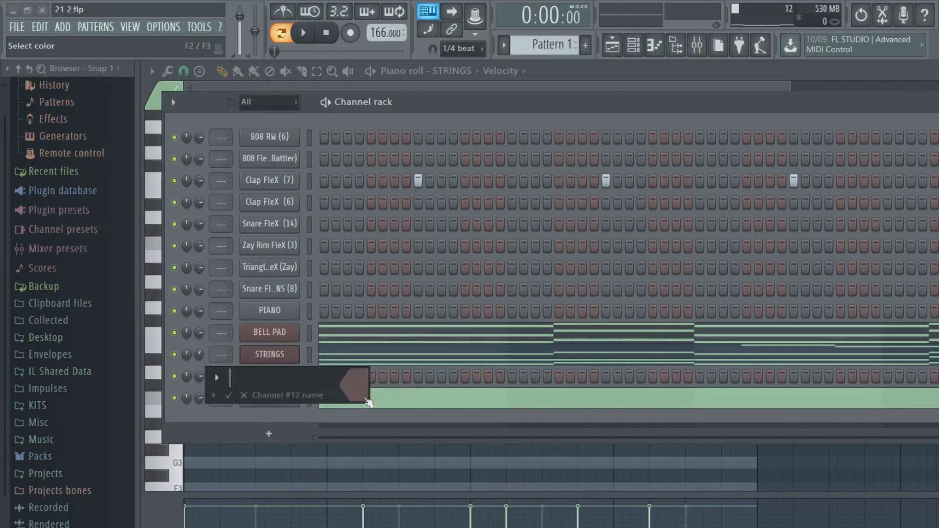
text(ORN)
key(Return)
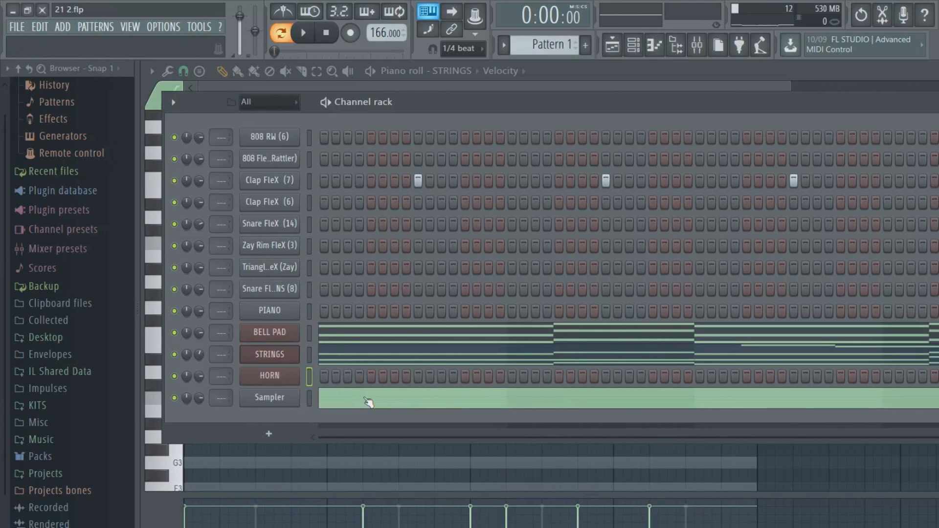
Step: Copy the BELL PAD chords into the HORN channel and open them in the piano roll
right_click(270, 373)
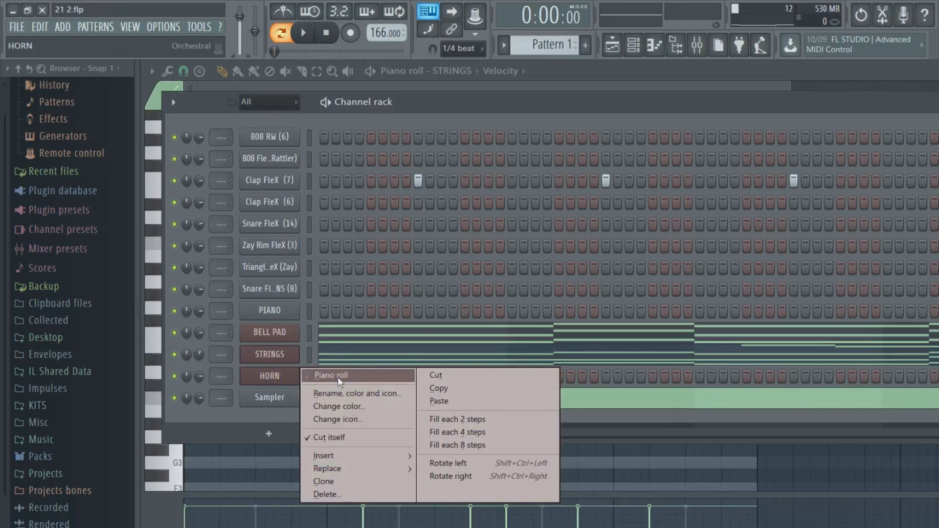
right_click(272, 335)
click(439, 345)
right_click(270, 376)
click(480, 402)
click(383, 379)
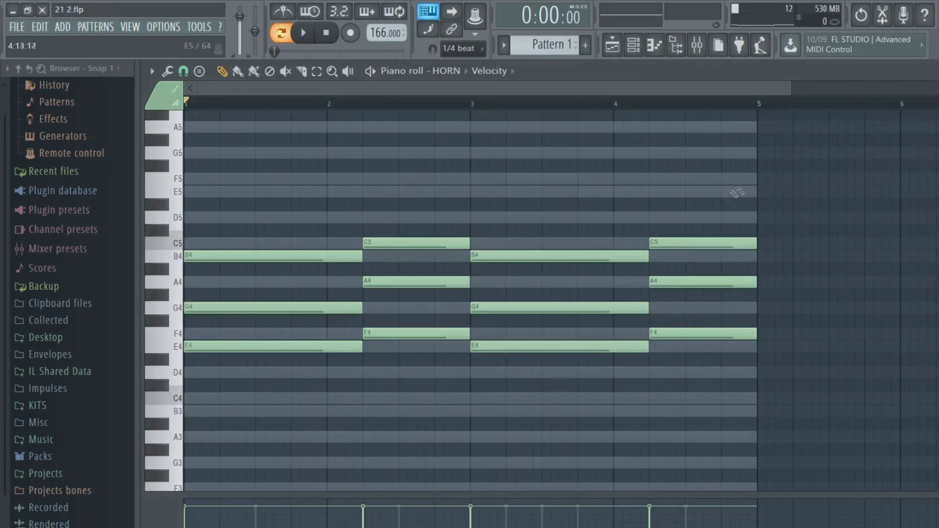
Step: Chop all HORN chords into one-beat notes by raising the chopper's time multiplier
key(ctrl+a)
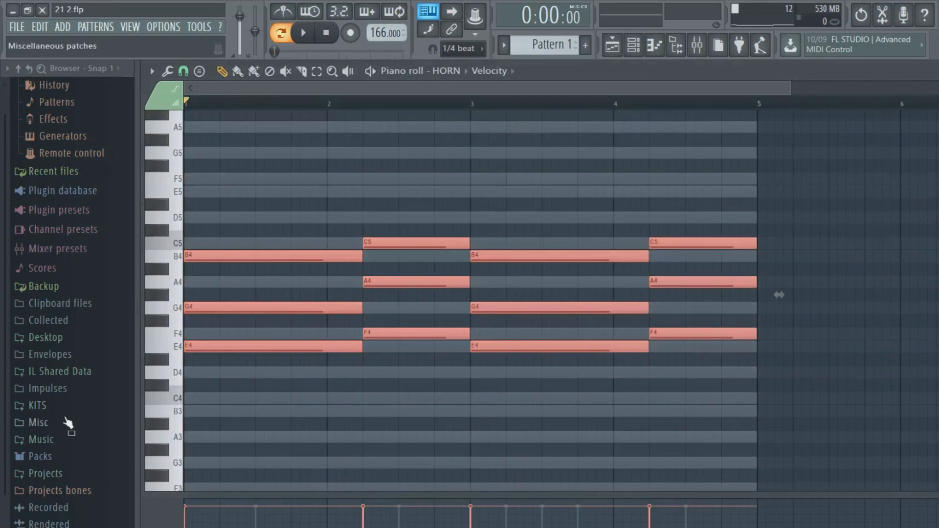
click(169, 71)
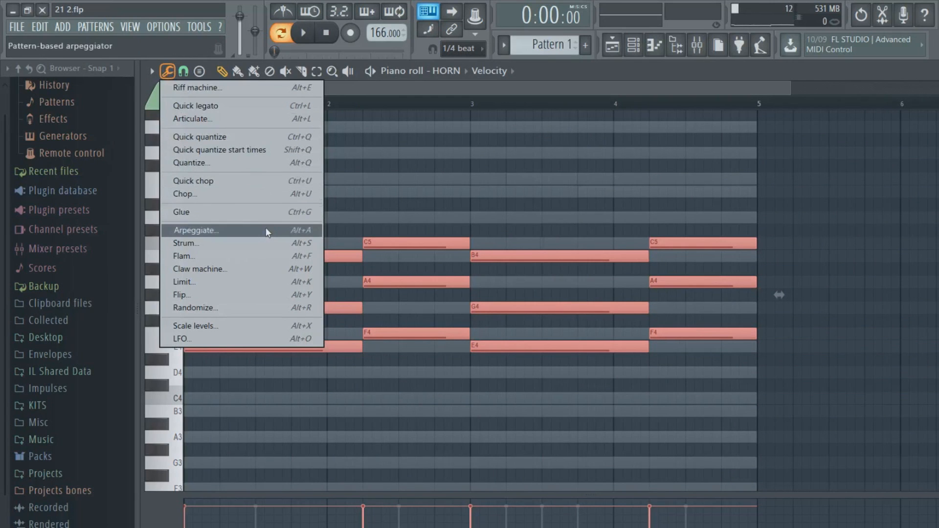
click(233, 193)
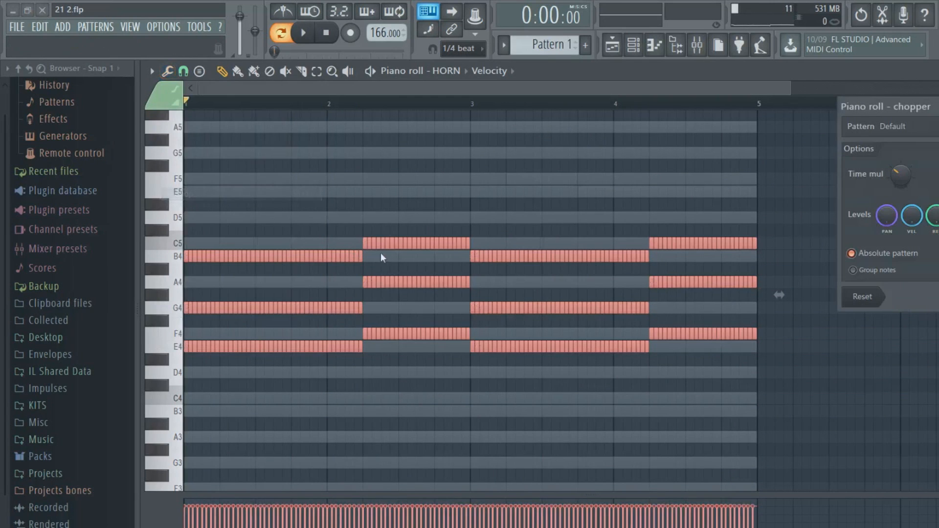
drag(913, 171, 913, 153)
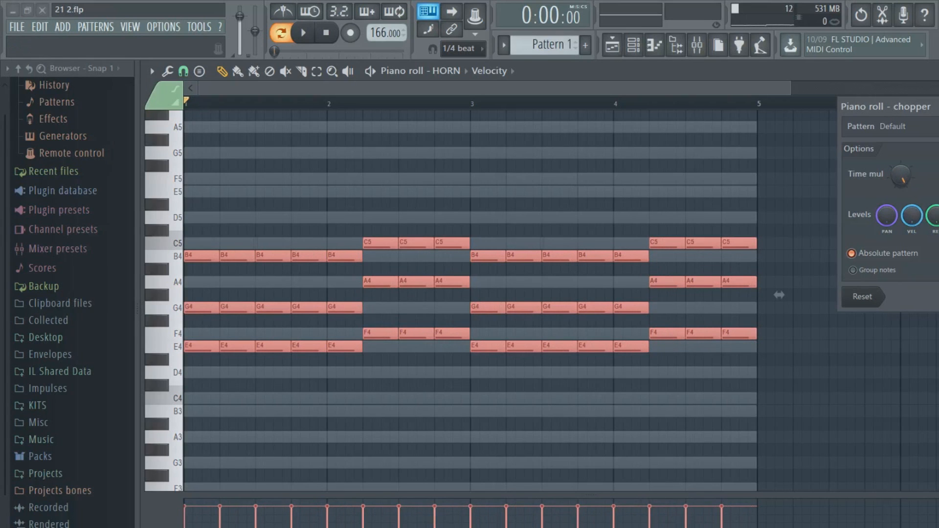
key(Return)
Step: Shorten all the chopped HORN notes to three steps each and play the pattern briefly
drag(760, 241, 749, 241)
key(ctrl+d)
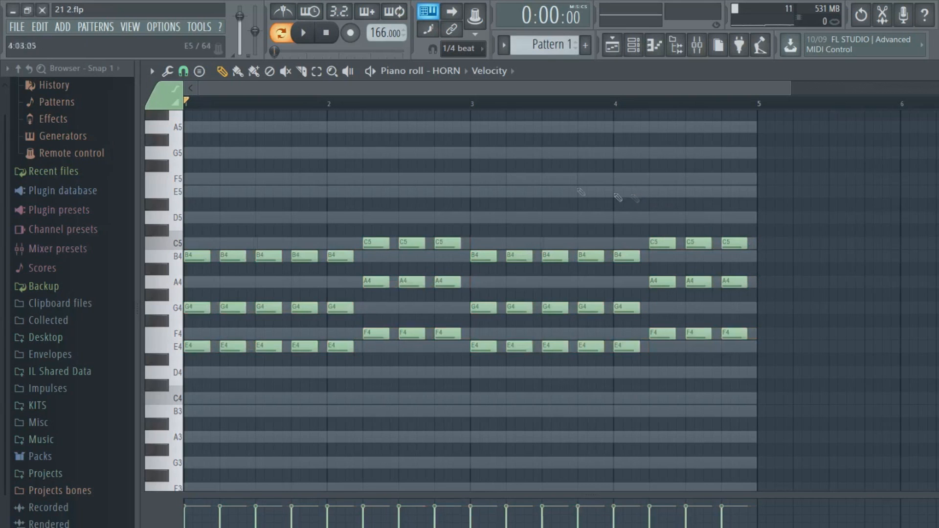
click(304, 33)
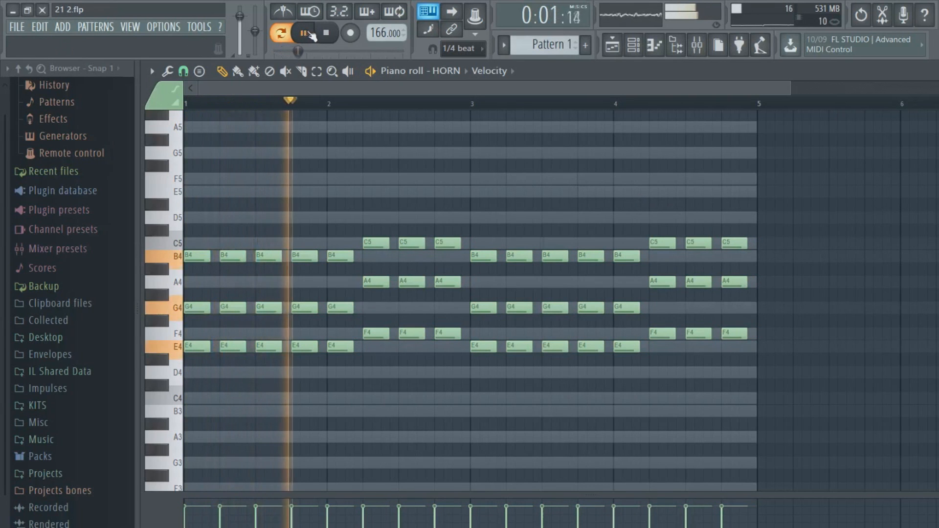
click(325, 33)
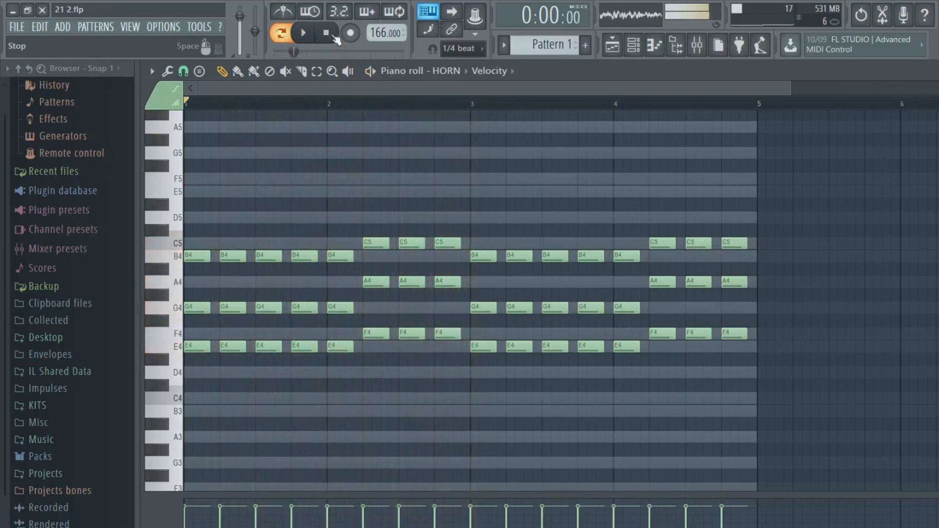
Step: Select every HORN note across the four bars and shorten each one to two steps
drag(871, 224, 255, 487)
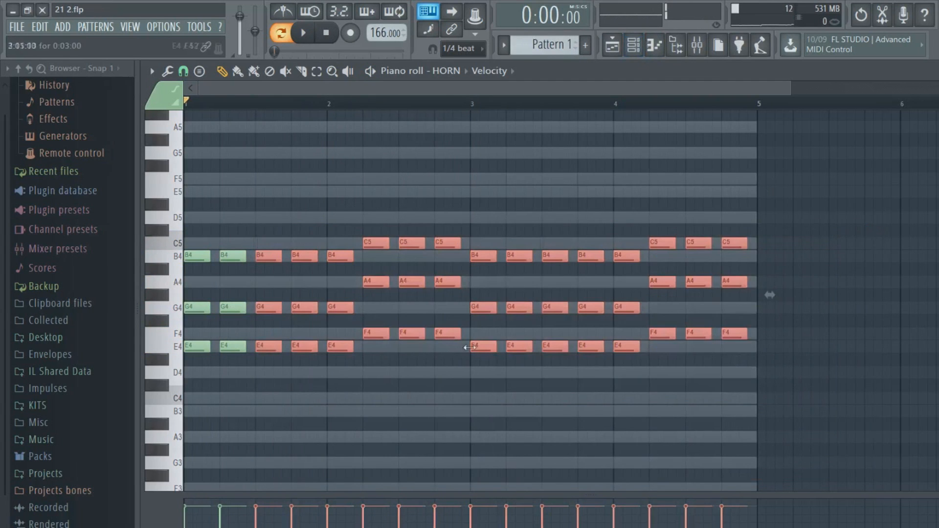
drag(797, 225, 181, 481)
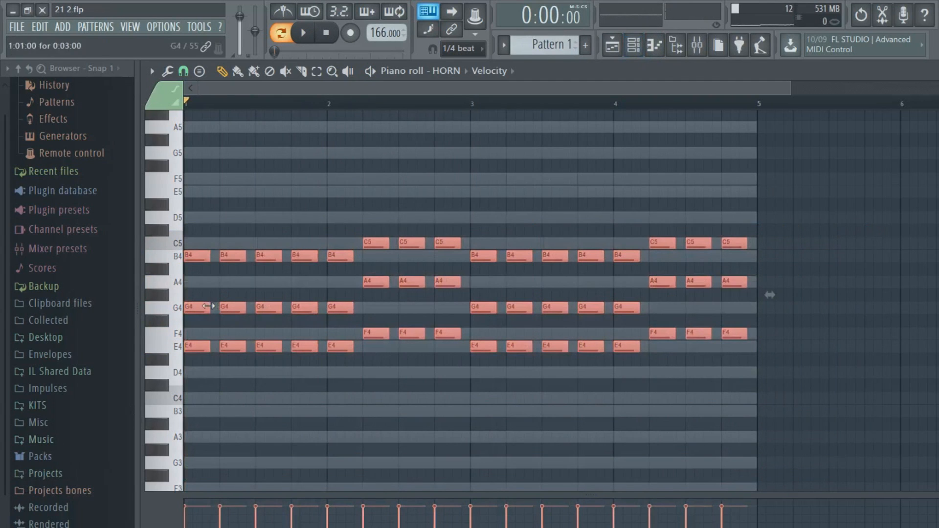
drag(208, 306, 192, 309)
drag(191, 255, 200, 256)
Step: Open the HORN channel's Orchestral instrument and listen to the shortened notes in the pattern
click(633, 46)
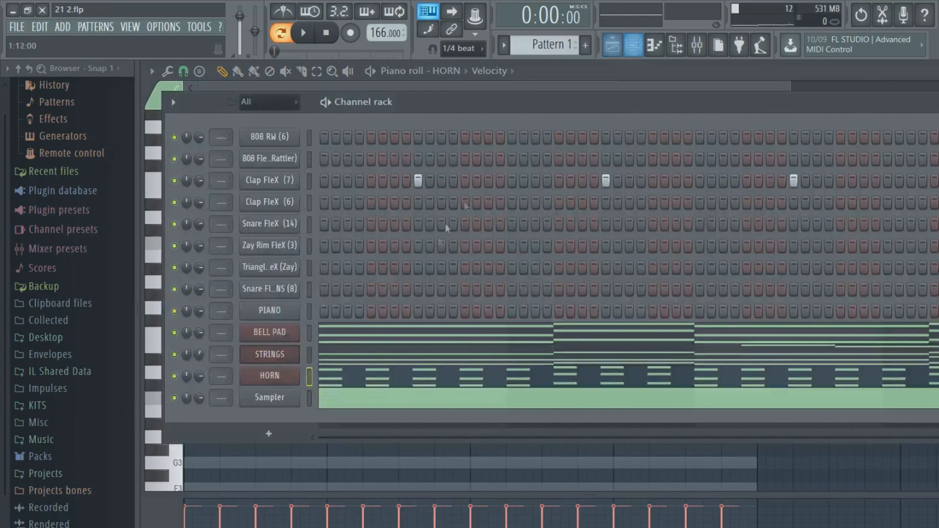
click(255, 376)
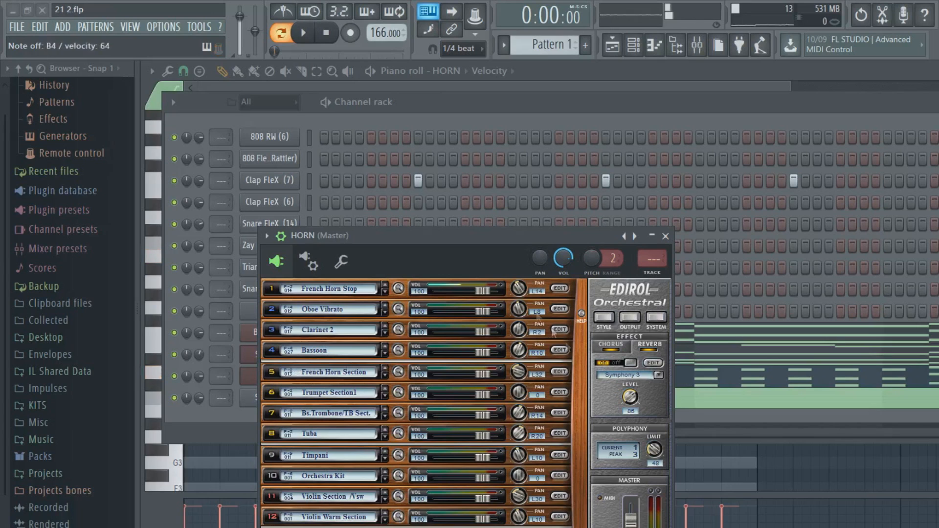
click(304, 33)
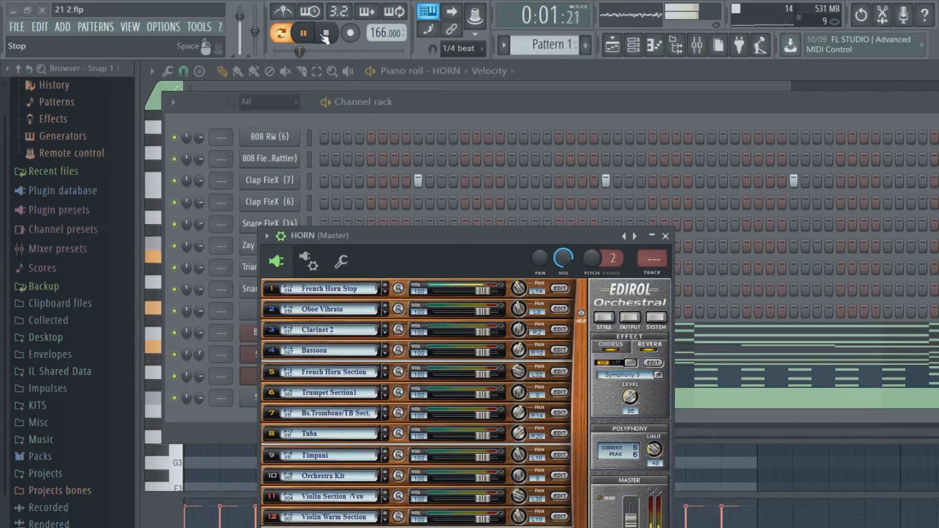
click(326, 34)
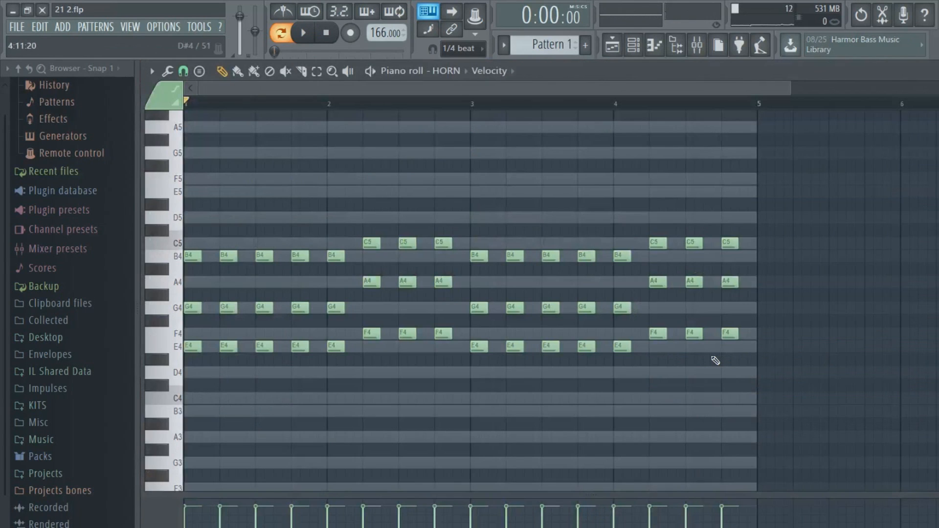
Step: Raise the upper two voices of the HORN chords by one octave and start playback
drag(786, 214, 162, 310)
key(ctrl+Up)
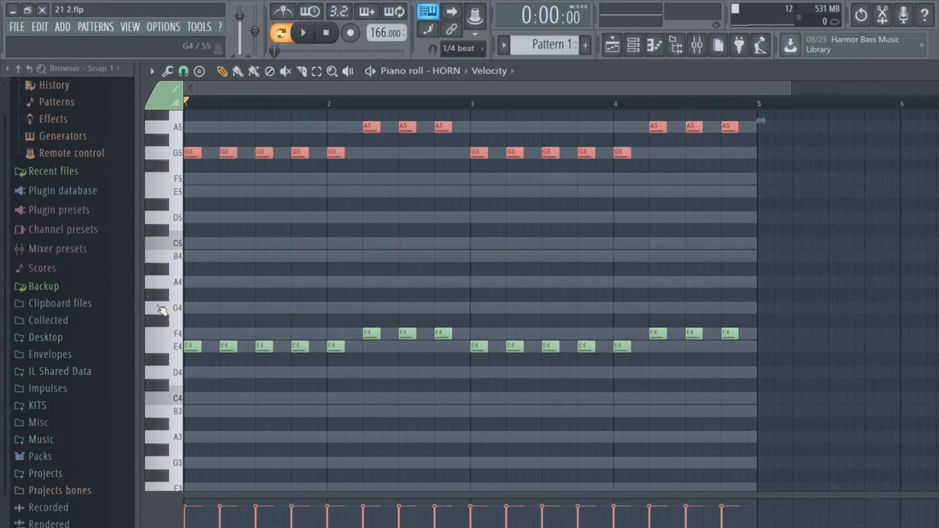
key(space)
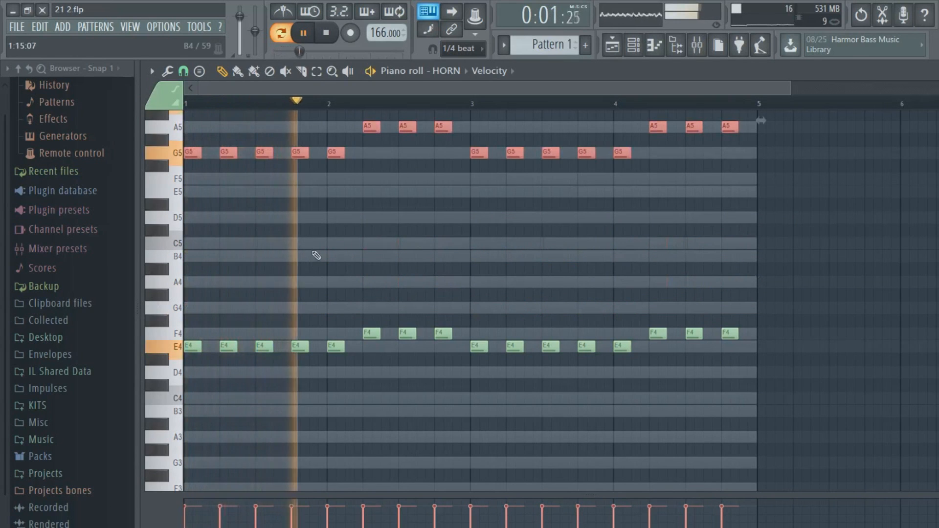
Step: Try shifting the raised HORN notes two steps to the right and undo the shift
drag(192, 154, 210, 154)
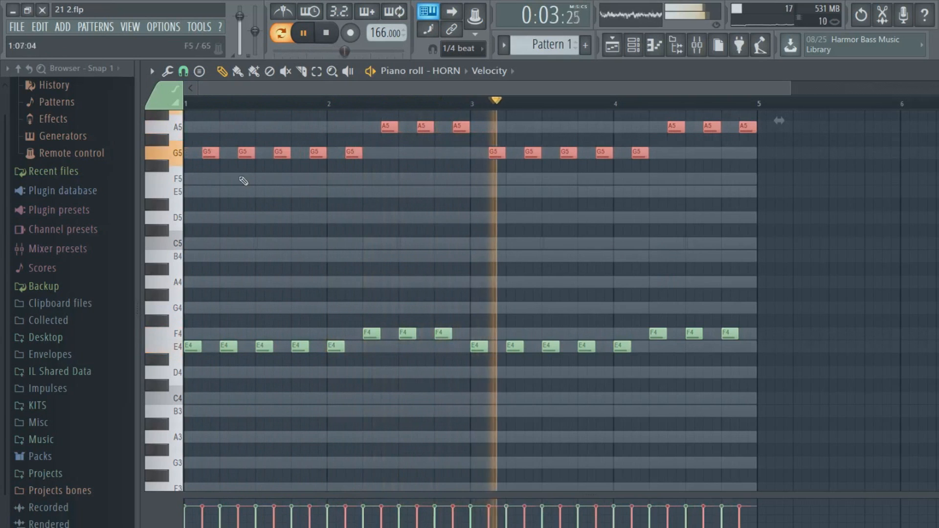
key(ctrl+z)
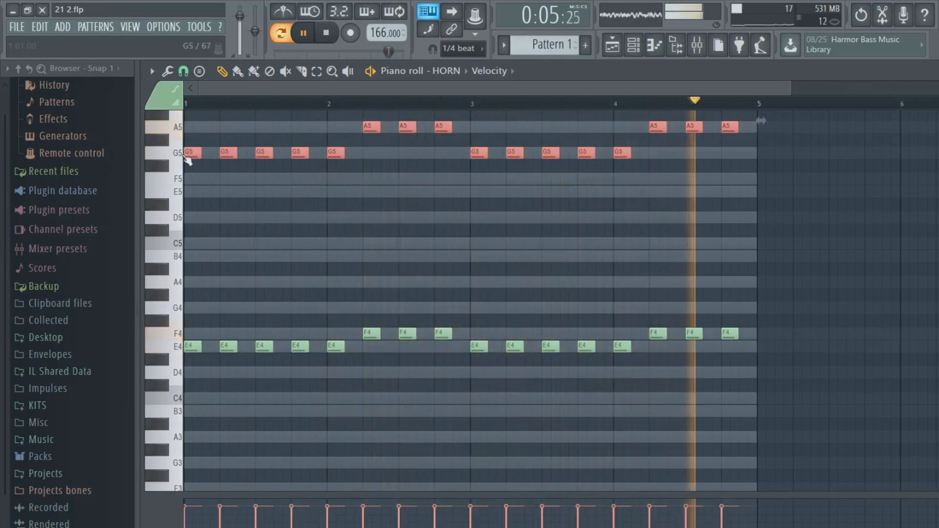
Step: Shift the low E4 and F4 HORN notes two steps to the right and lower their velocity
drag(768, 302, 118, 363)
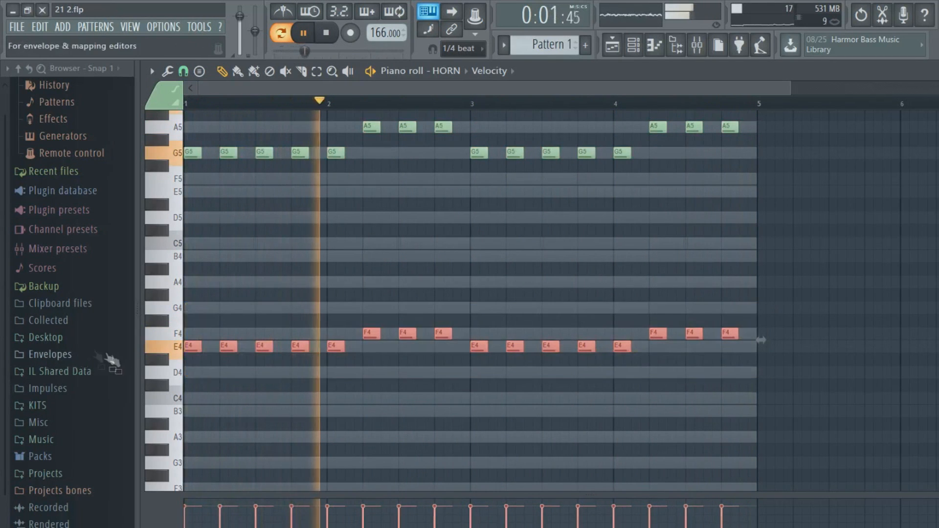
drag(198, 348, 217, 348)
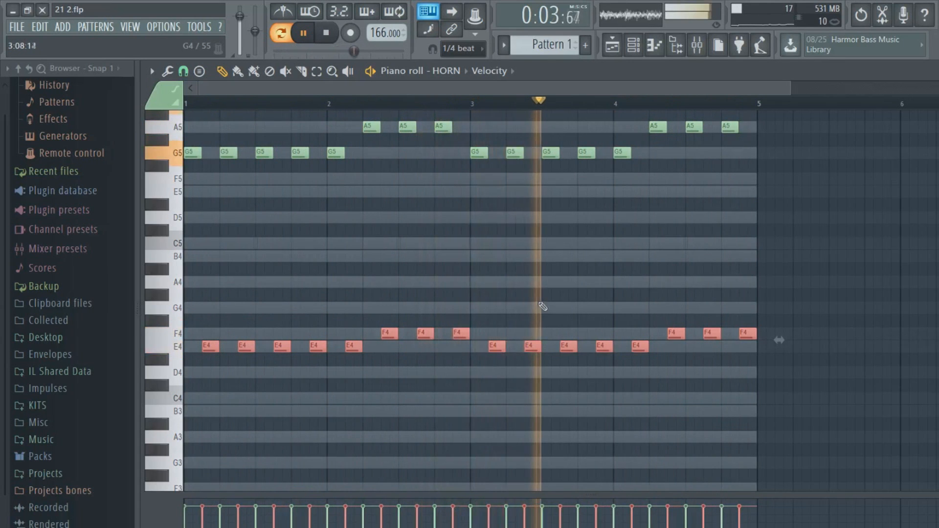
scroll(537, 304, up, 3)
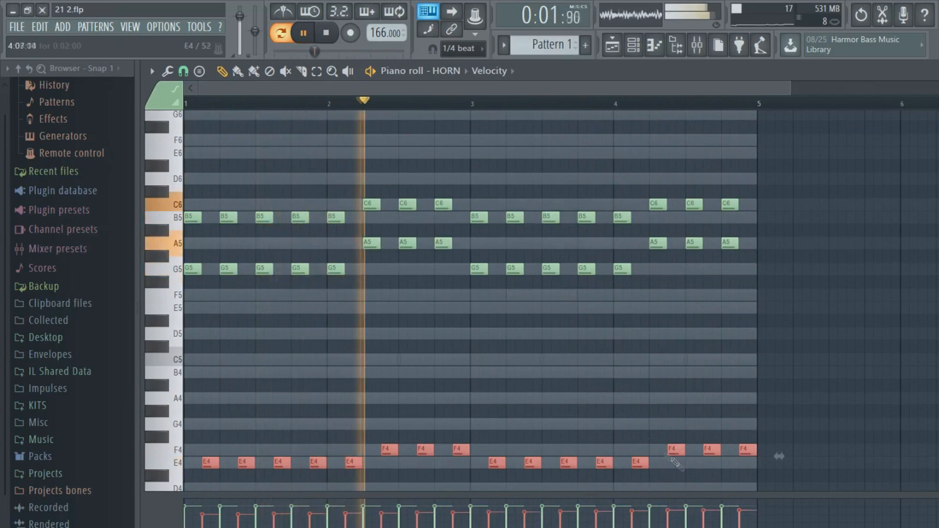
Step: Raise the velocity of the upper HORN notes, from G5 to C6, and bring up the channel rack
ctrl+click(614, 398)
drag(807, 172, 182, 278)
mouse_move(193, 505)
mouse_down()
mouse_move(772, 490)
mouse_move(528, 431)
mouse_move(196, 465)
mouse_up()
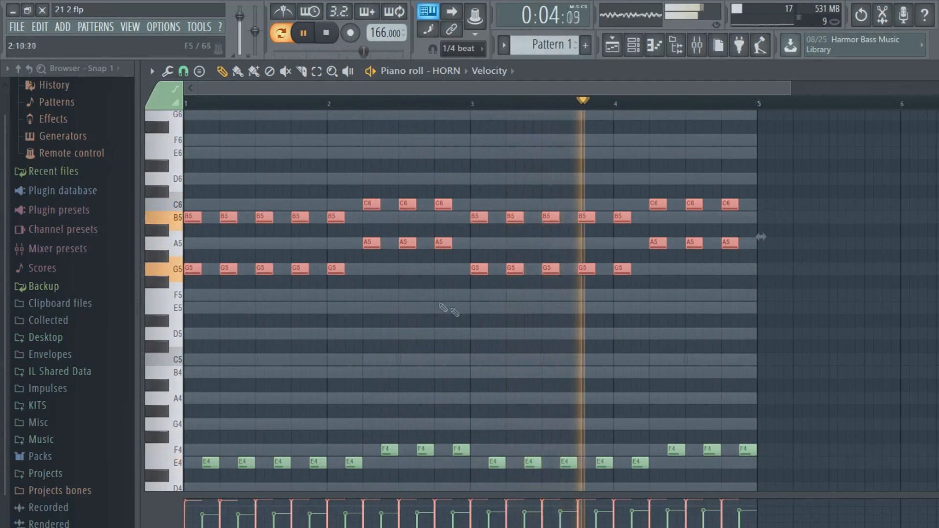
click(634, 45)
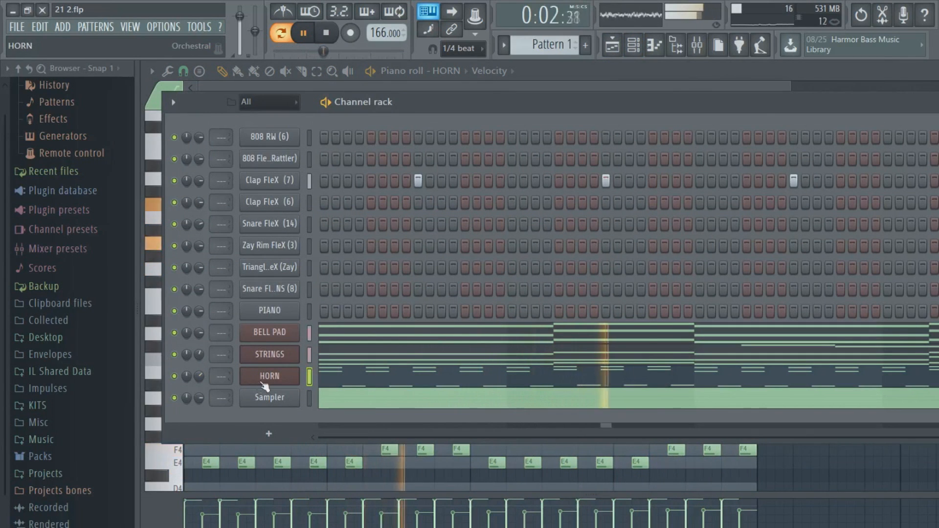
Step: Reopen the HORN piano roll, stop playback and lower the upper chord voices by one octave
click(347, 384)
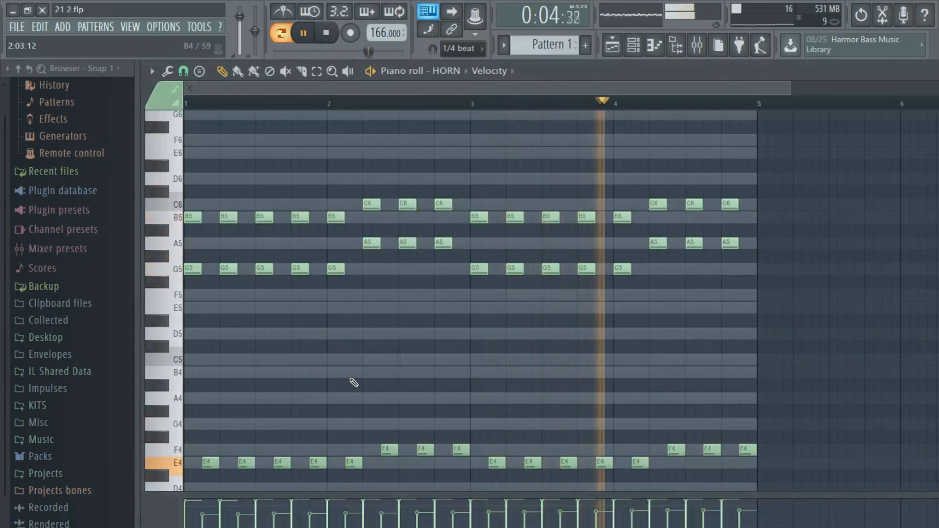
key(space)
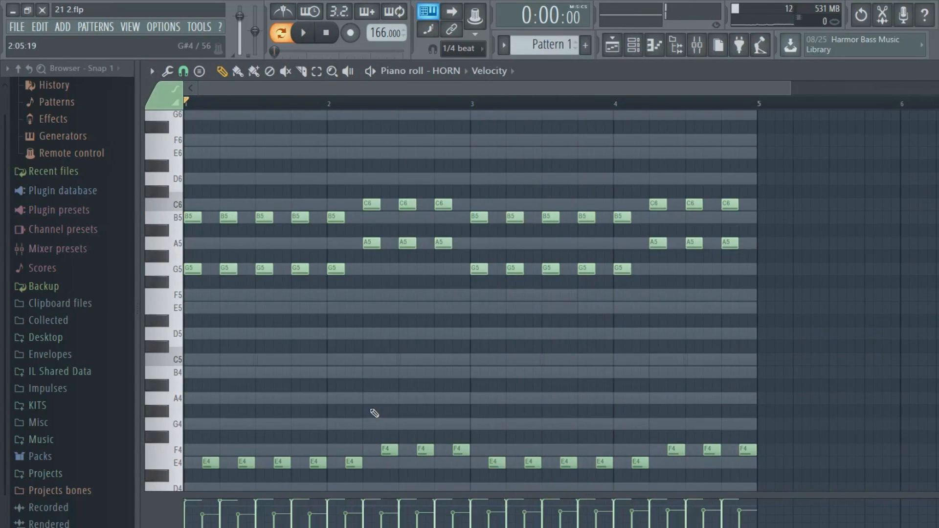
scroll(283, 350, up, 3)
drag(810, 213, 185, 404)
key(ctrl+Down)
scroll(596, 266, down, 6)
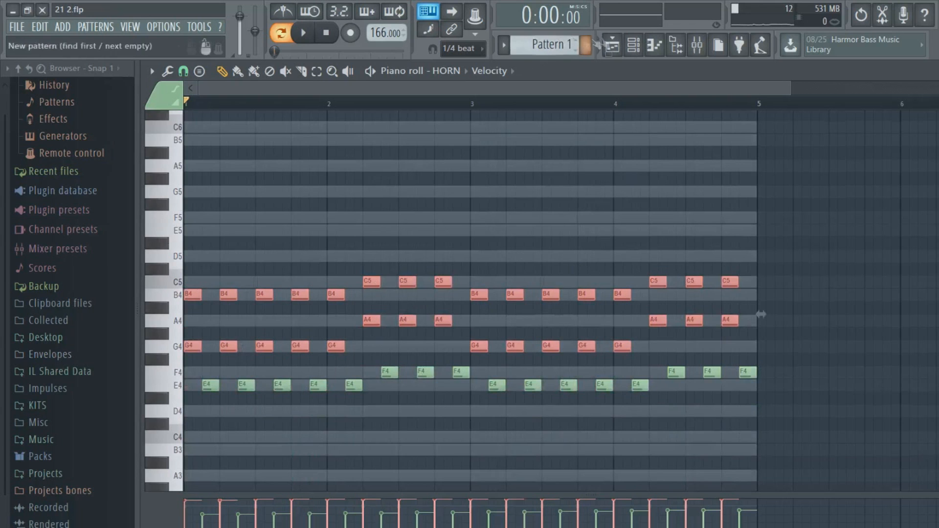
Step: Raise the upper HORN notes, G4 to C5, by one octave and clear the selection
click(634, 45)
click(572, 90)
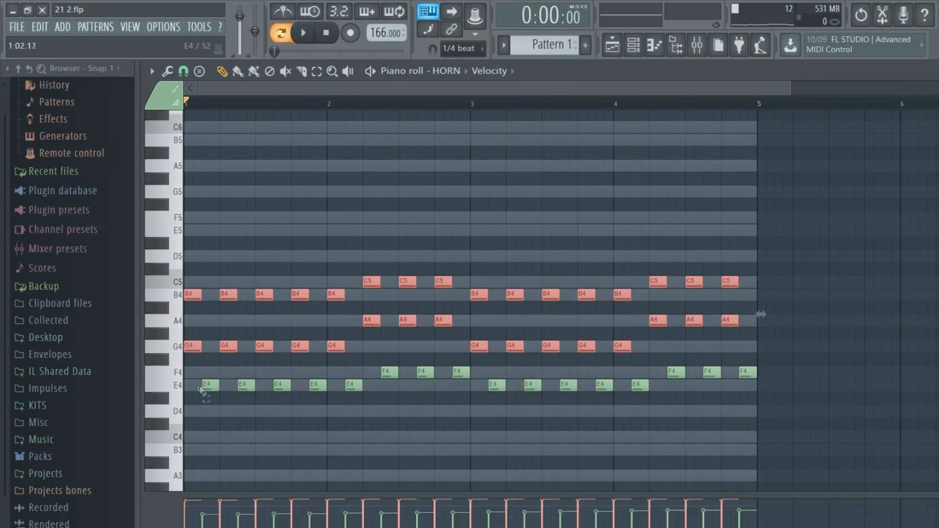
drag(200, 390, 876, 409)
drag(768, 359, 210, 393)
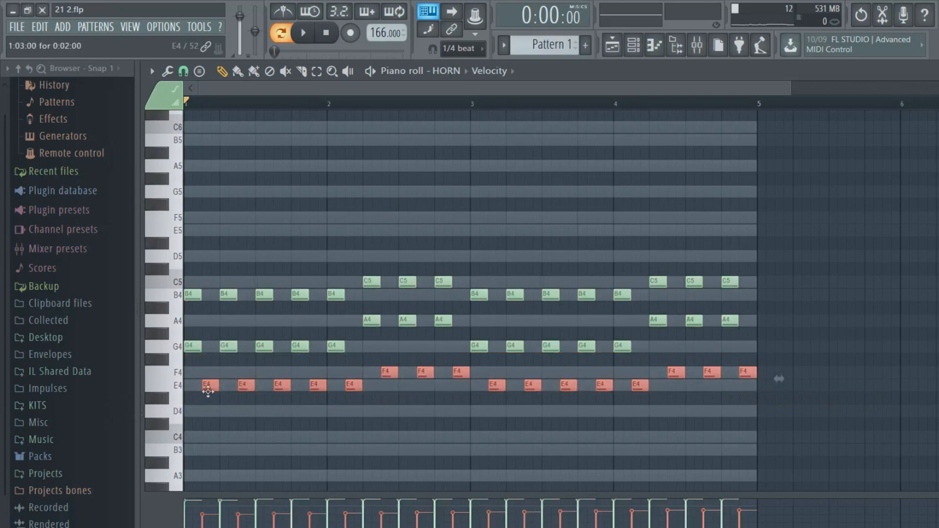
drag(782, 238, 169, 352)
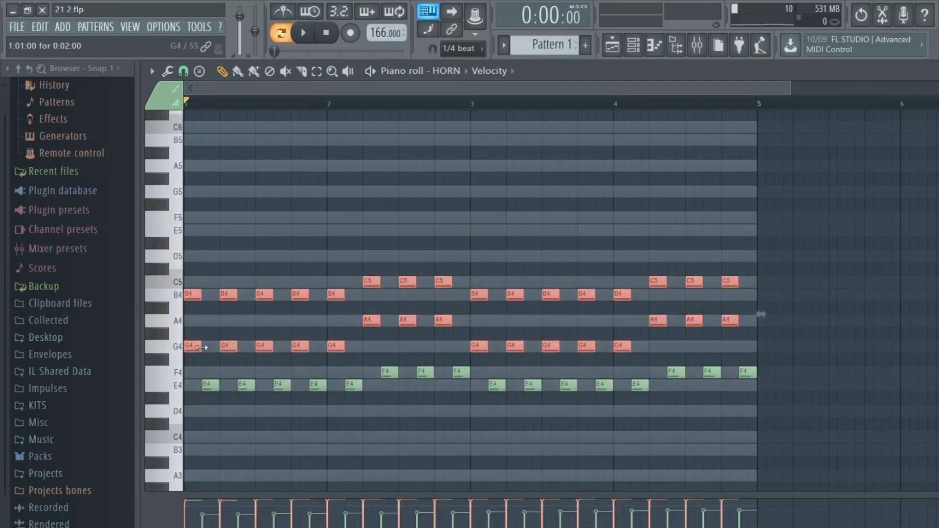
key(ctrl+Up)
scroll(252, 331, up, 3)
key(ctrl+d)
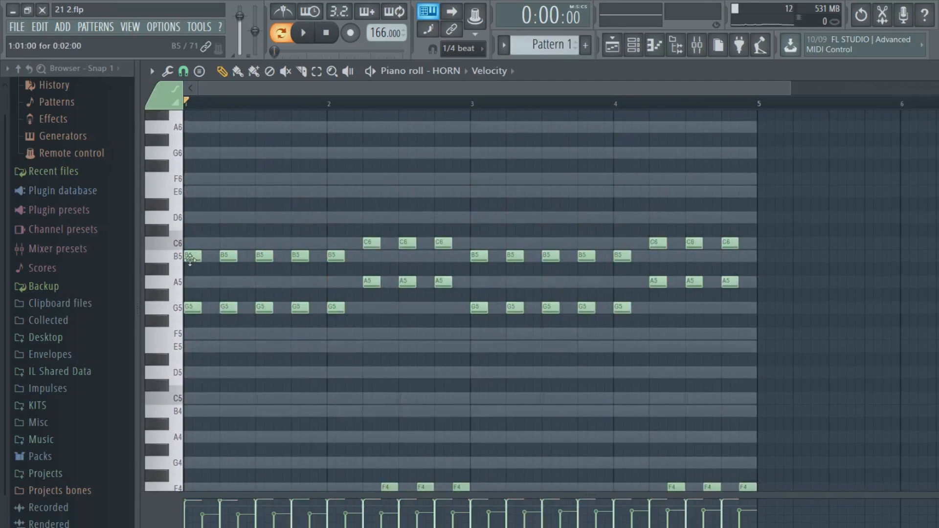
Step: Duplicate the top HORN voice one octave higher at B6 and C7 with shortened notes and play the pattern
mouse_move(763, 212)
mouse_down()
mouse_move(751, 223)
mouse_move(174, 269)
mouse_move(207, 258)
mouse_move(185, 259)
mouse_move(200, 256)
mouse_move(195, 268)
mouse_move(177, 252)
mouse_move(332, 256)
mouse_move(165, 251)
mouse_move(169, 215)
mouse_move(169, 268)
mouse_move(166, 107)
mouse_move(164, 178)
mouse_move(162, 166)
mouse_move(185, 175)
mouse_up()
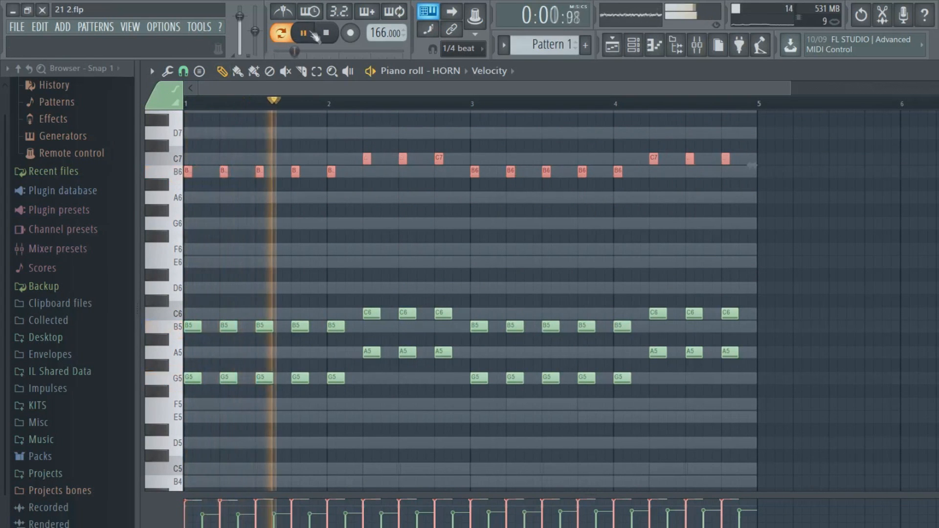
click(404, 208)
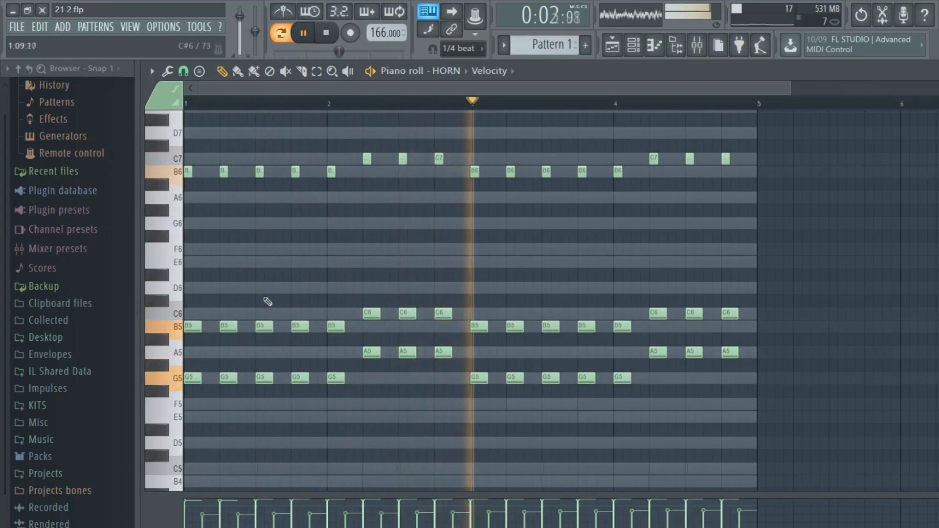
Step: Add short G6 and A6 notes to the HORN part in bars 1 and 3 and stop playback
click(277, 223)
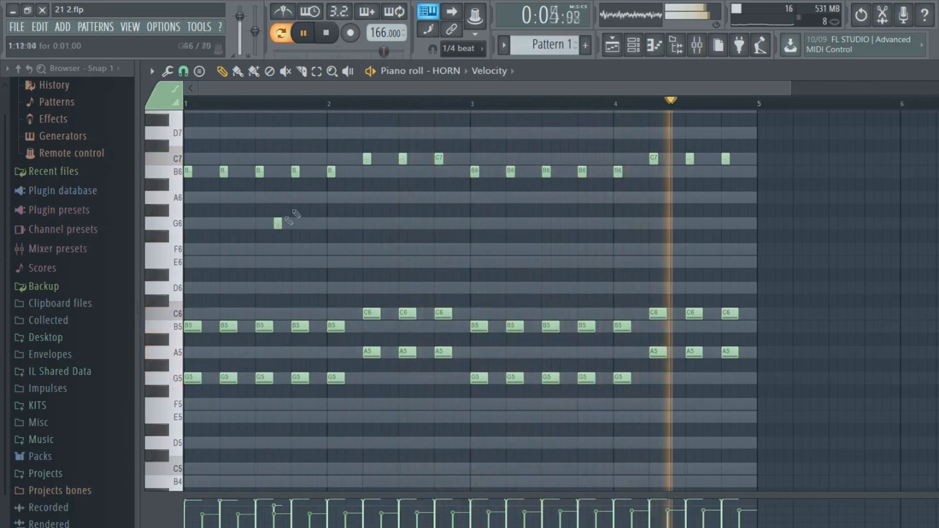
click(317, 197)
right_click(323, 198)
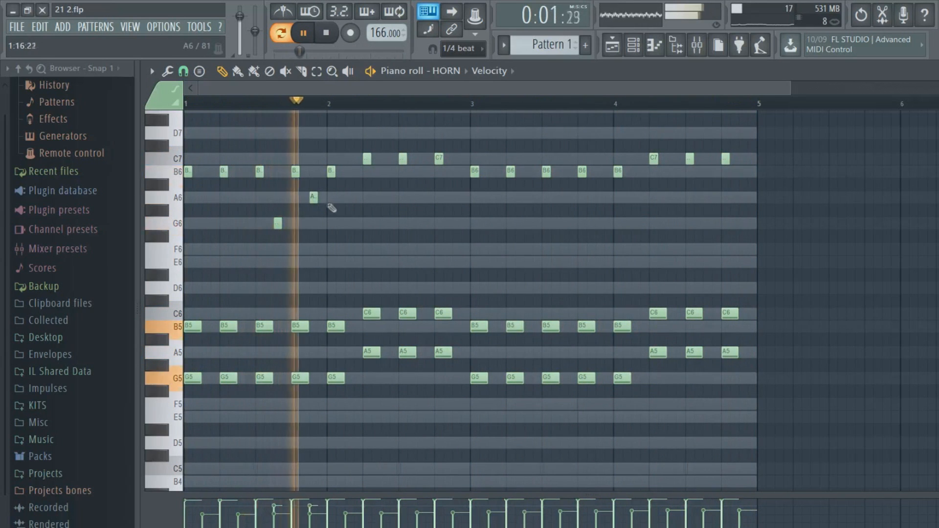
click(564, 223)
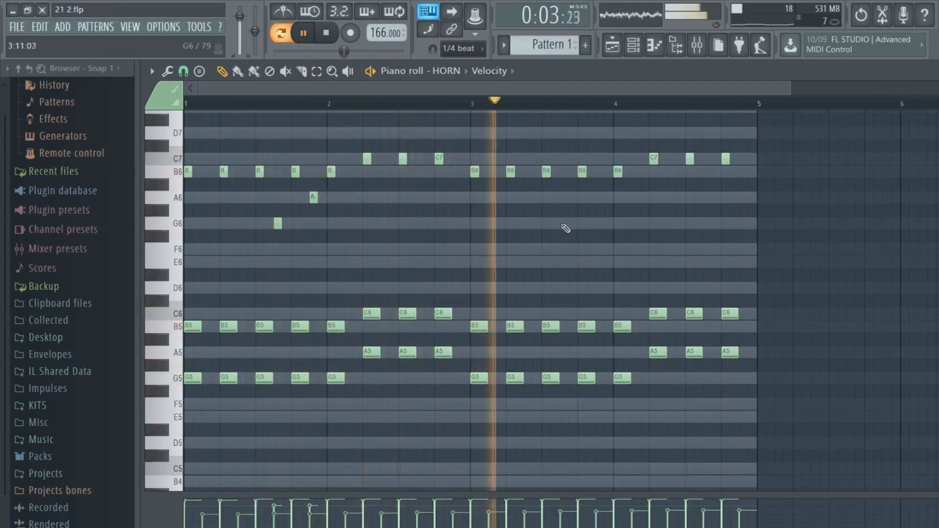
click(600, 198)
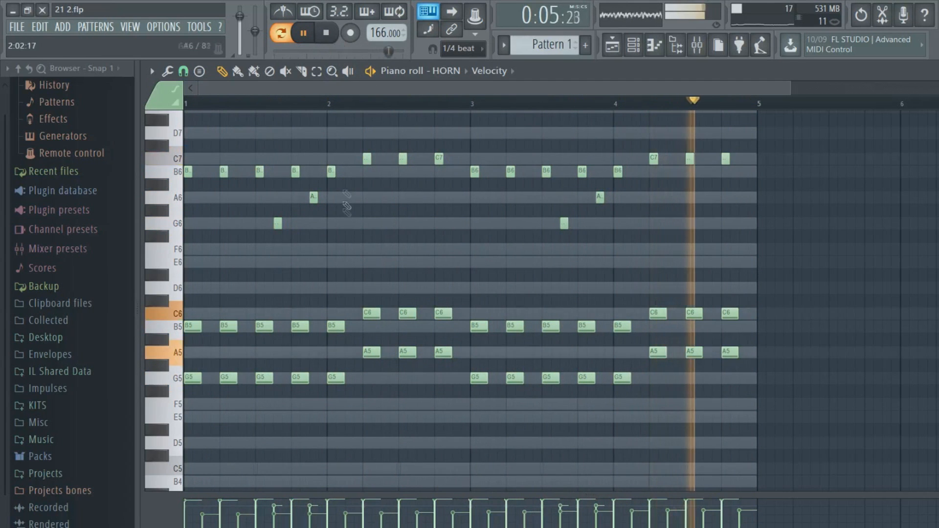
key(space)
Step: Select the added G6 and A6 notes and examine how they sit within the full HORN part
drag(208, 189, 680, 239)
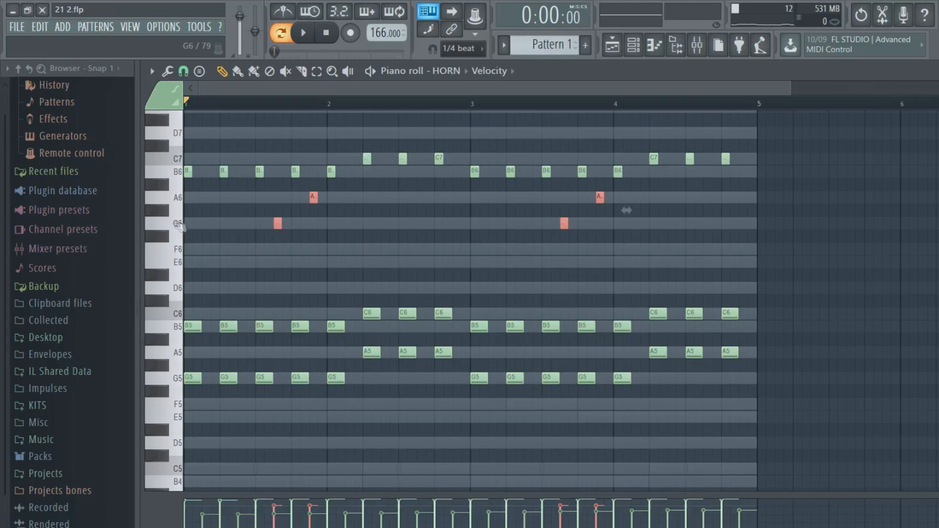
click(267, 197)
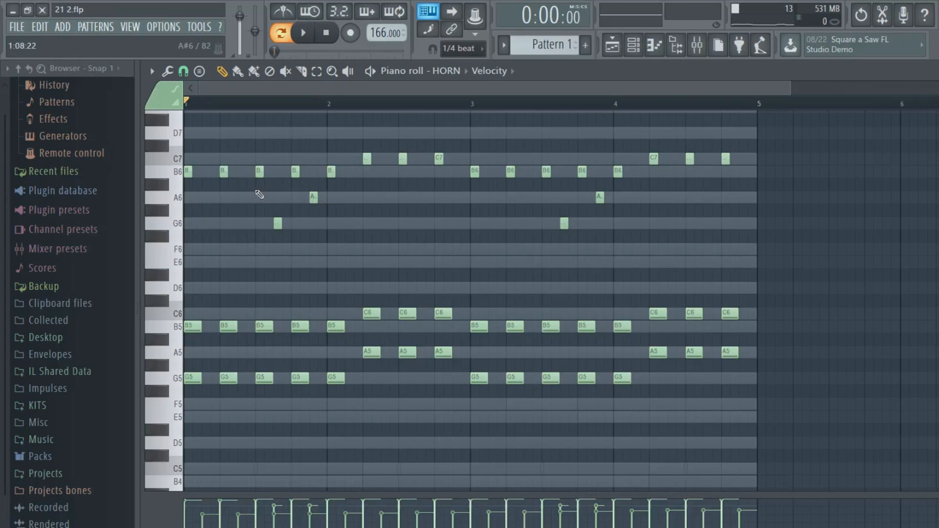
drag(250, 191, 705, 283)
scroll(617, 220, down, 3)
click(333, 72)
right_click(336, 143)
scroll(402, 170, down, 2)
scroll(403, 171, up, 3)
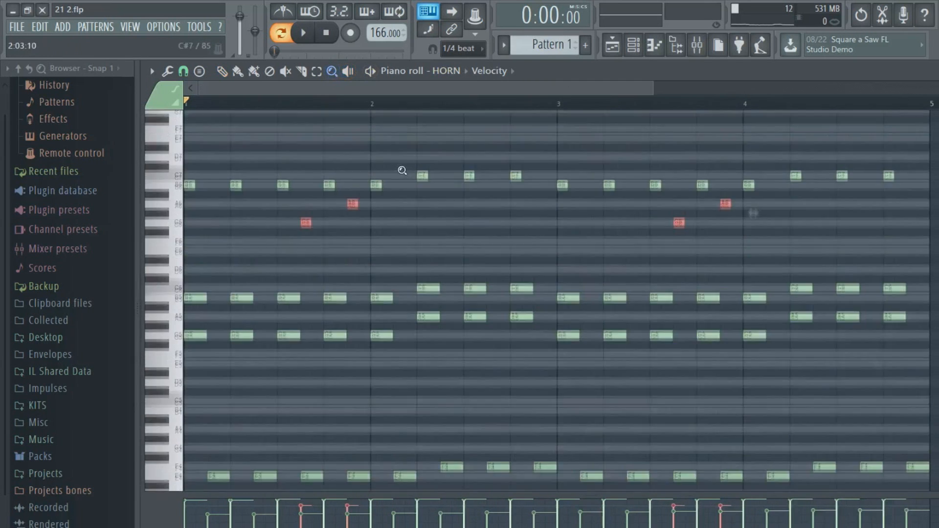
scroll(402, 171, down, 3)
scroll(402, 170, up, 2)
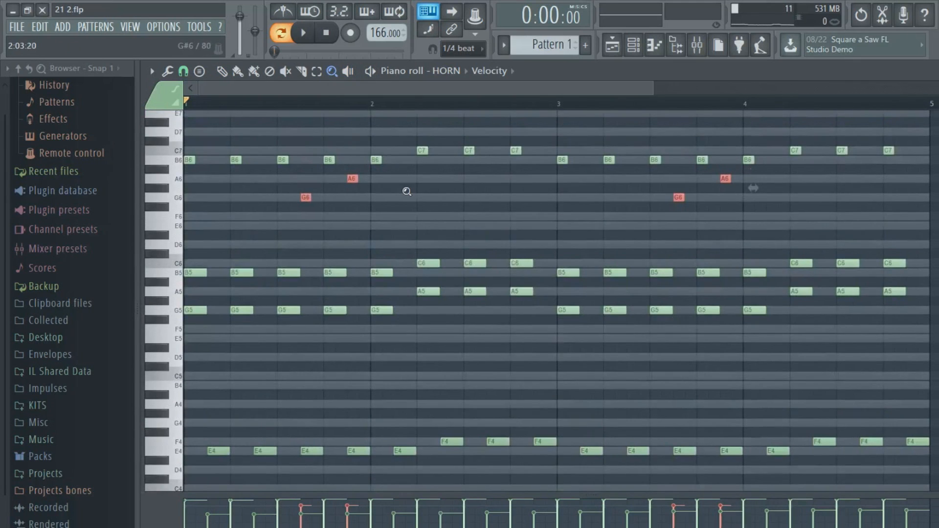
right_click(402, 189)
scroll(329, 160, up, 3)
scroll(329, 160, down, 1)
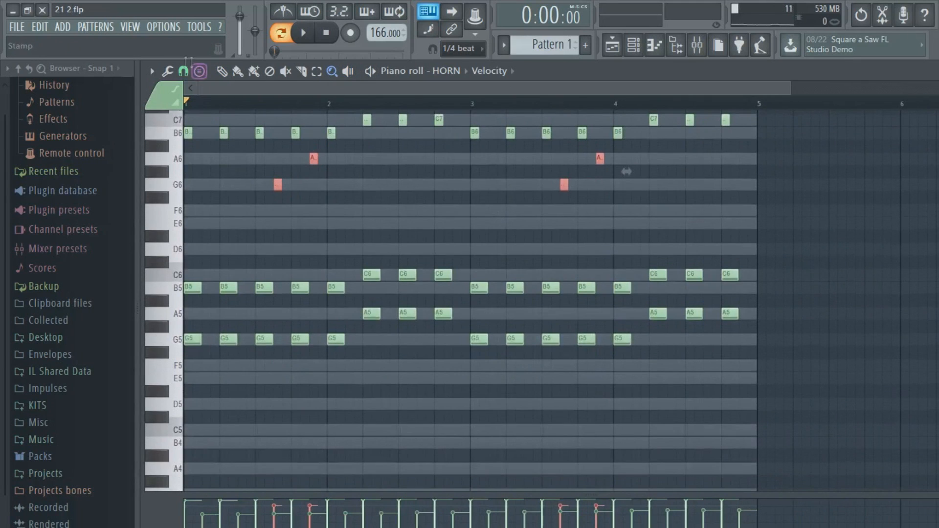
click(222, 71)
Step: Open the BELL PAD notes, try shifting the E4 and F4 notes two steps to the right and undo the shift
scroll(445, 231, down, 3)
click(648, 57)
click(342, 333)
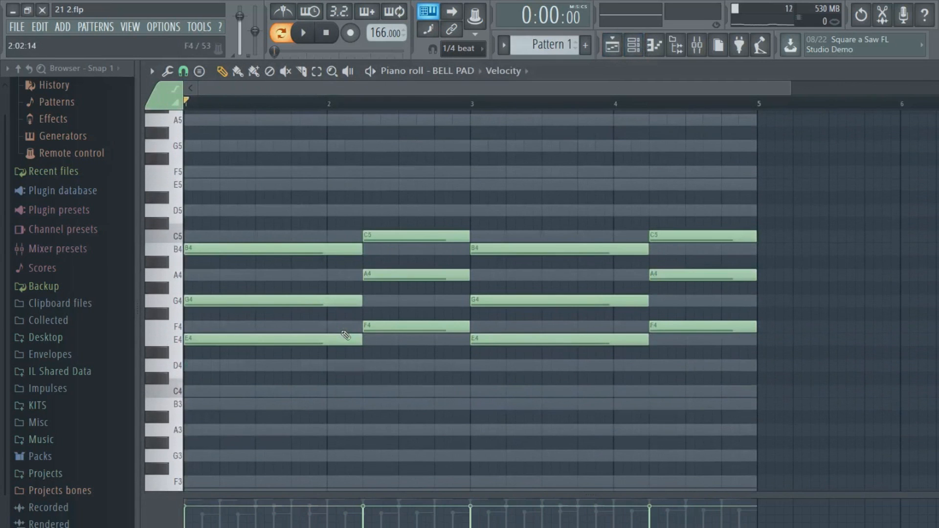
click(634, 45)
click(634, 45)
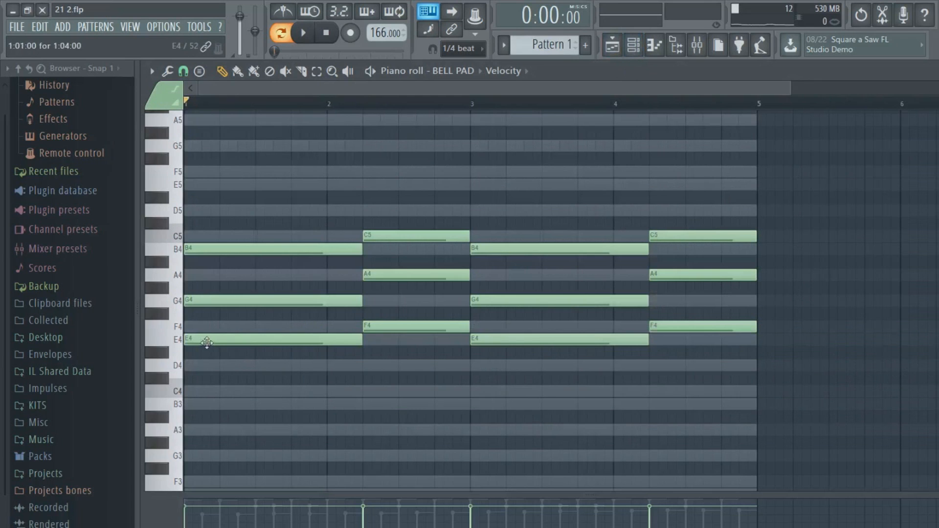
drag(216, 339, 834, 380)
drag(733, 314, 245, 339)
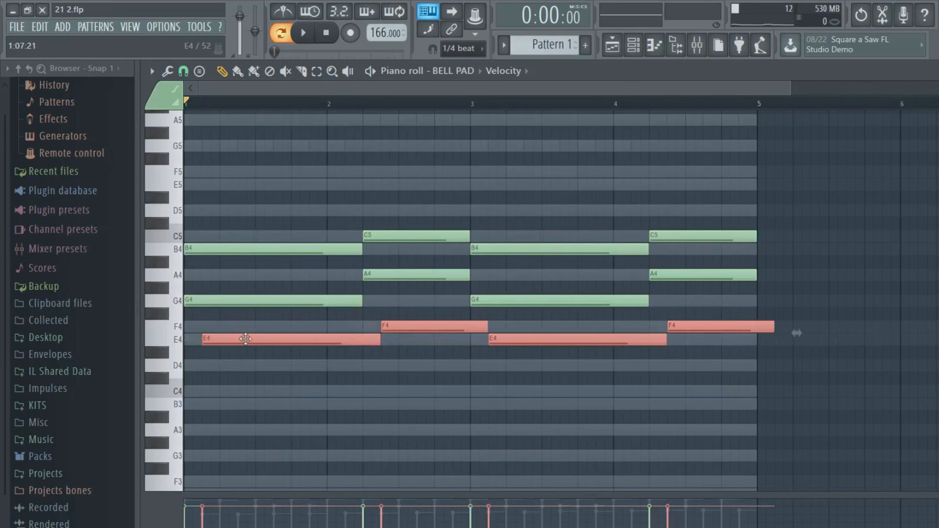
key(ctrl+z)
ctrl+click(294, 406)
Step: Examine the upper BELL PAD chord voices, from G4 to C5, by selecting them in the piano roll
drag(214, 210, 766, 313)
scroll(362, 332, up, 3)
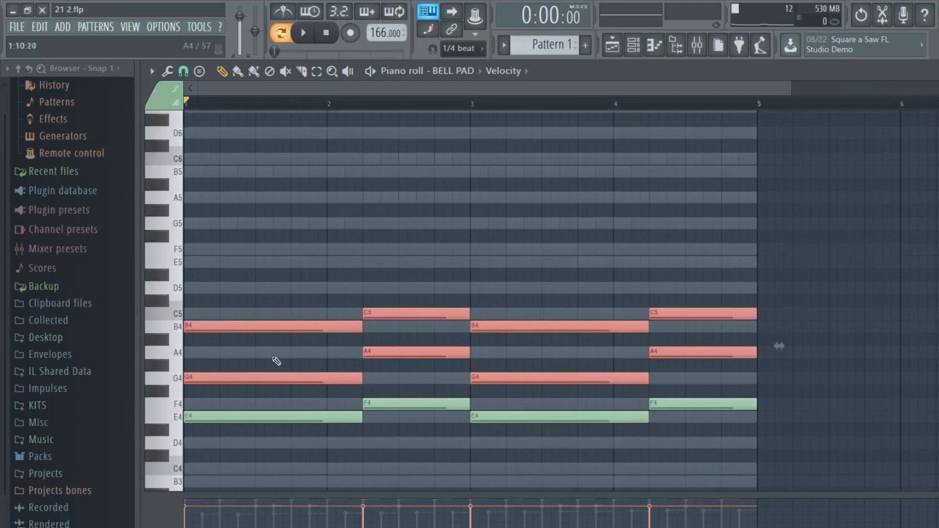
drag(258, 269, 791, 329)
ctrl+click(711, 199)
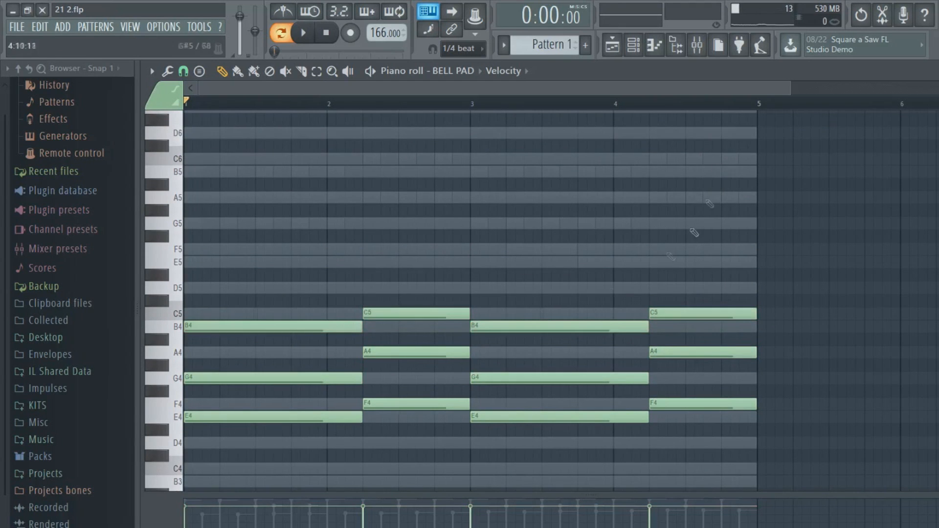
scroll(447, 313, down, 3)
Step: Review the HORN notes in the piano roll, return to the channel rack and save the project
click(633, 45)
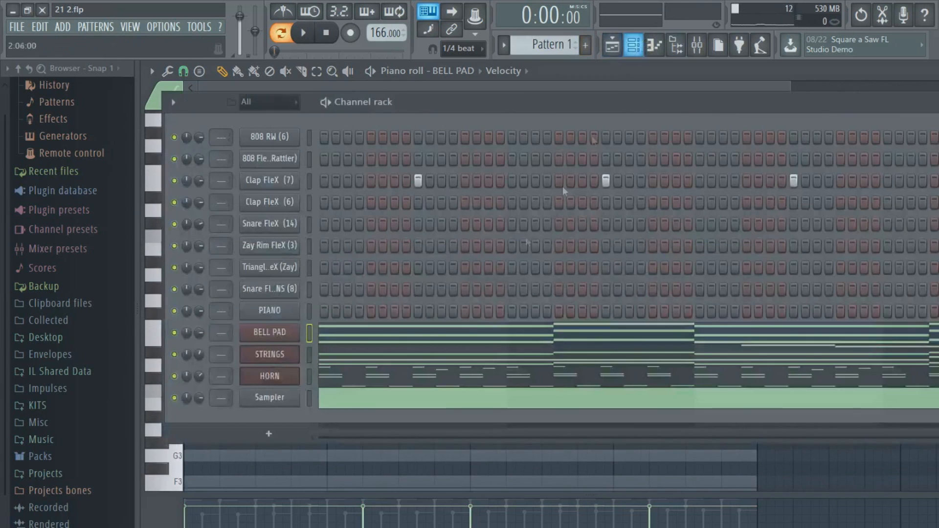
click(376, 376)
scroll(404, 266, up, 5)
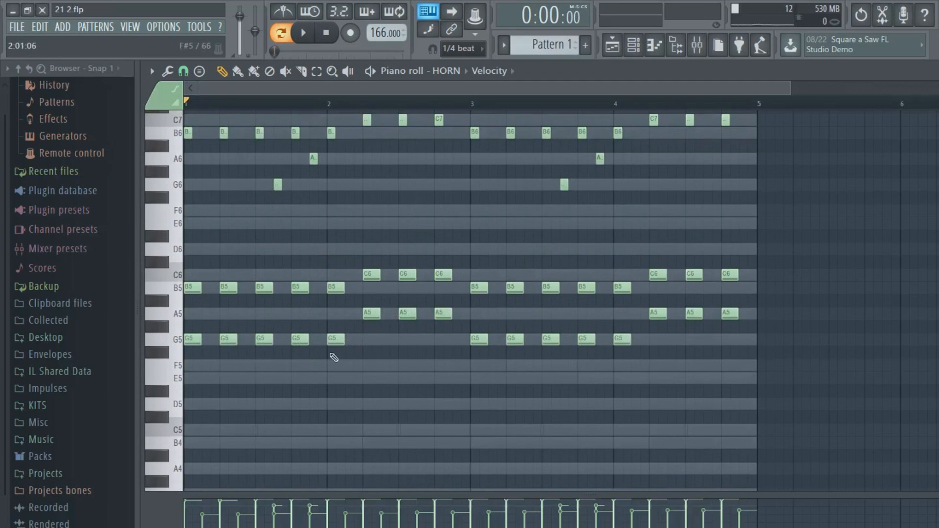
scroll(436, 228, up, 1)
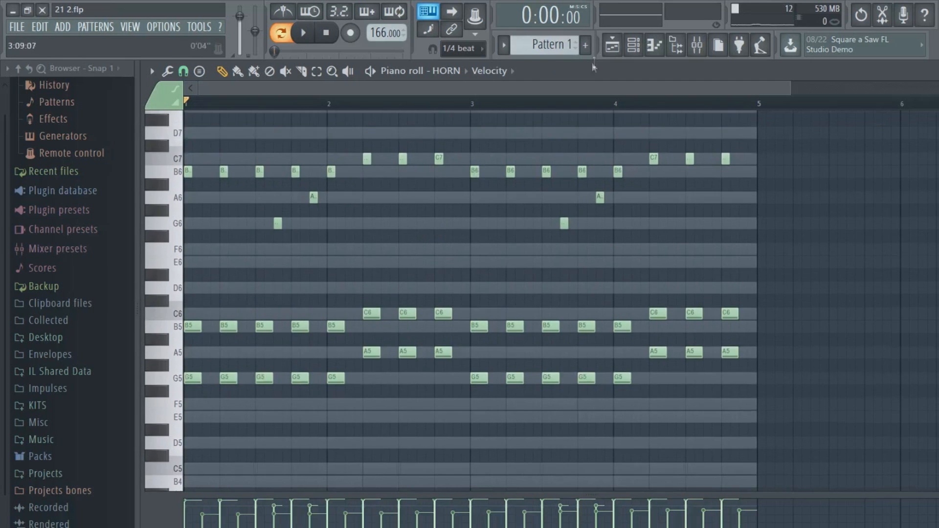
click(633, 45)
key(ctrl+s)
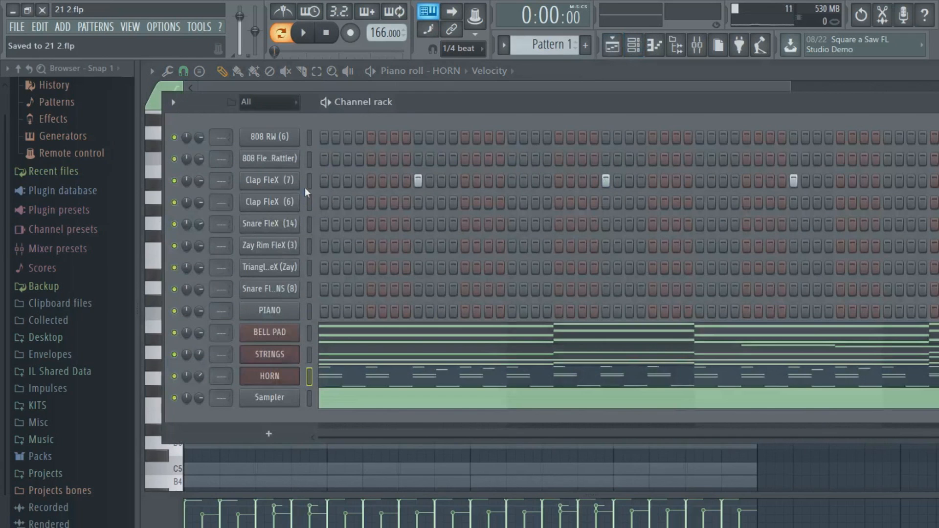
Step: Route the PIANO, BELL PAD, STRINGS and HORN channels to consecutive mixer tracks starting at insert 2
click(440, 527)
click(440, 527)
click(698, 45)
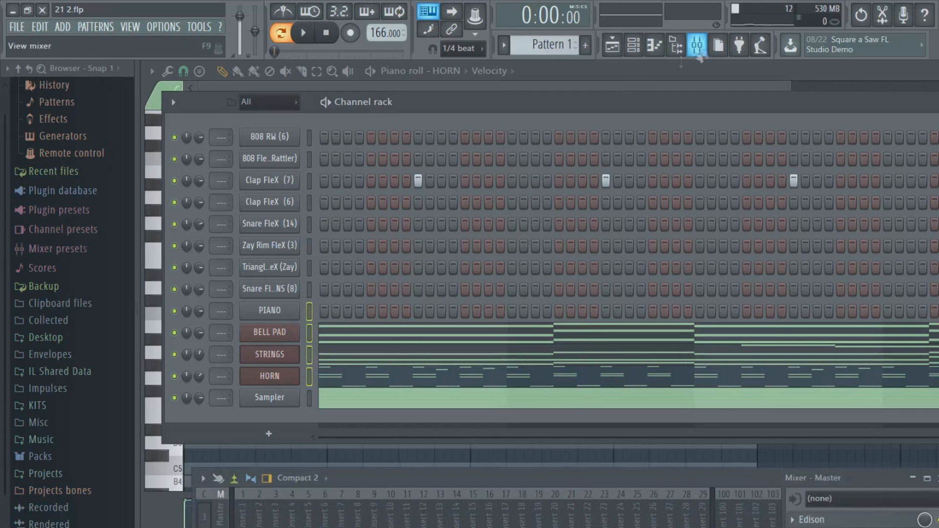
drag(418, 488, 454, 148)
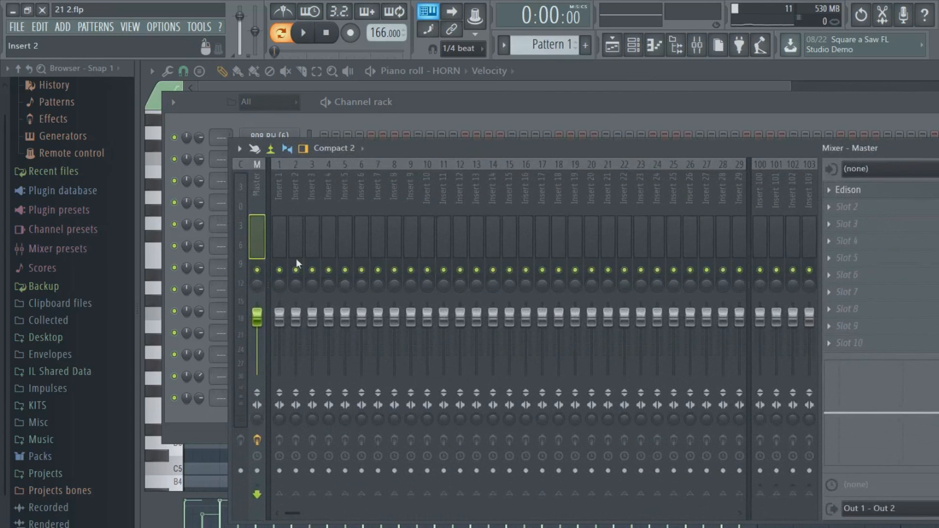
click(283, 242)
right_click(295, 237)
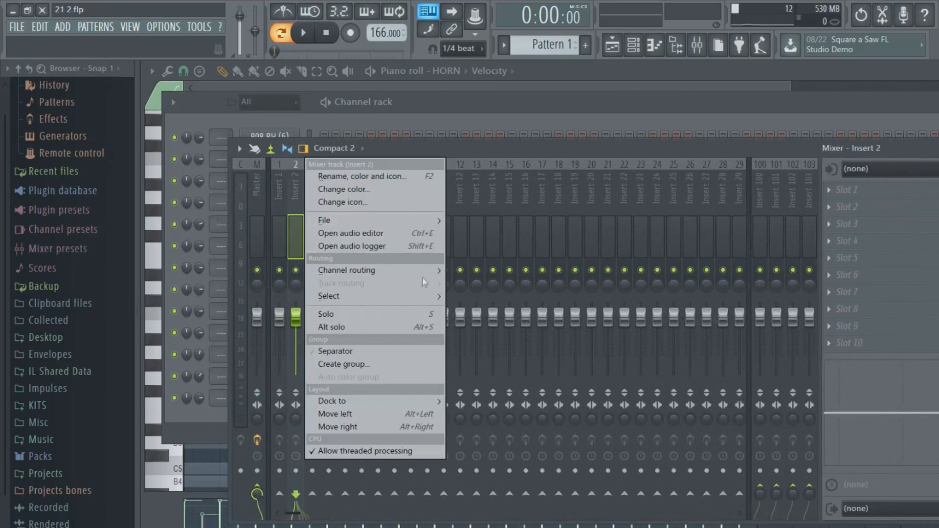
mouse_move(425, 270)
click(471, 287)
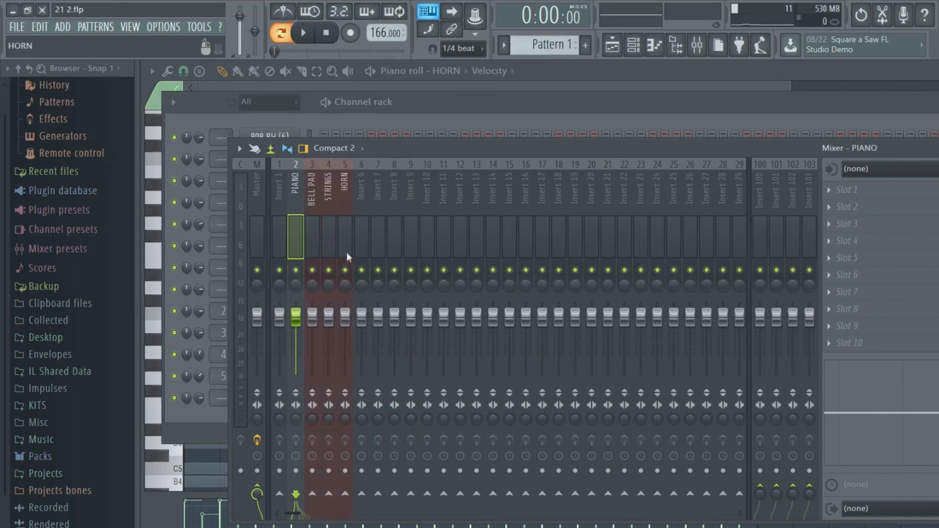
Step: Replace the PIANO channel's sampler with FL Keys and move the plugin window clear of the channel names
click(282, 117)
right_click(280, 310)
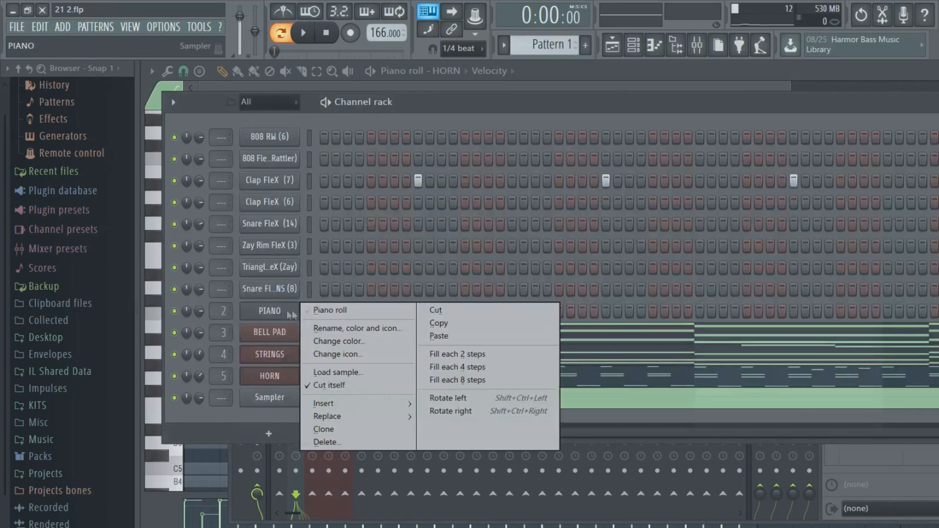
mouse_move(396, 416)
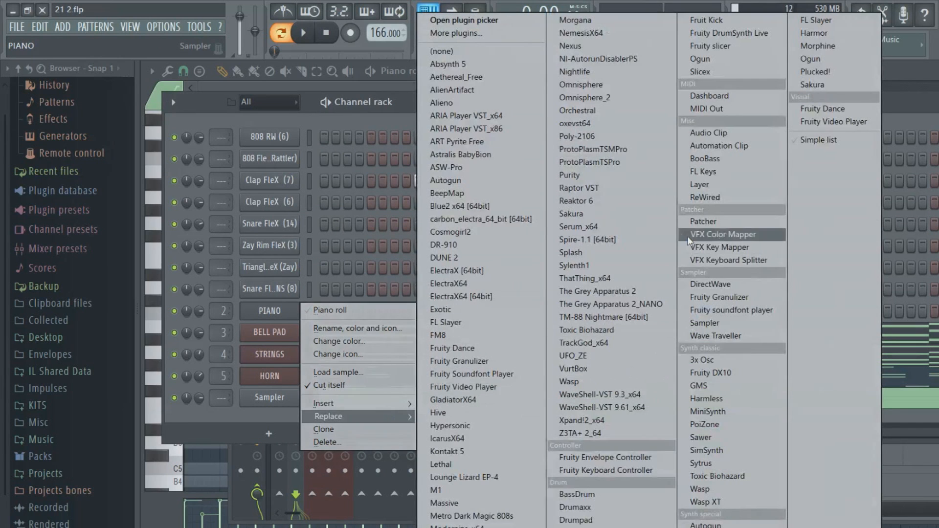
click(699, 171)
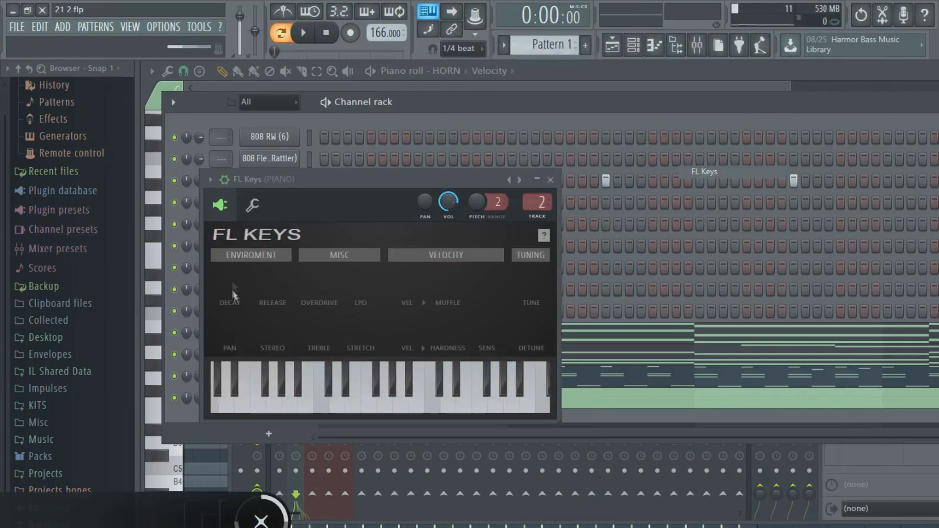
drag(284, 180, 406, 98)
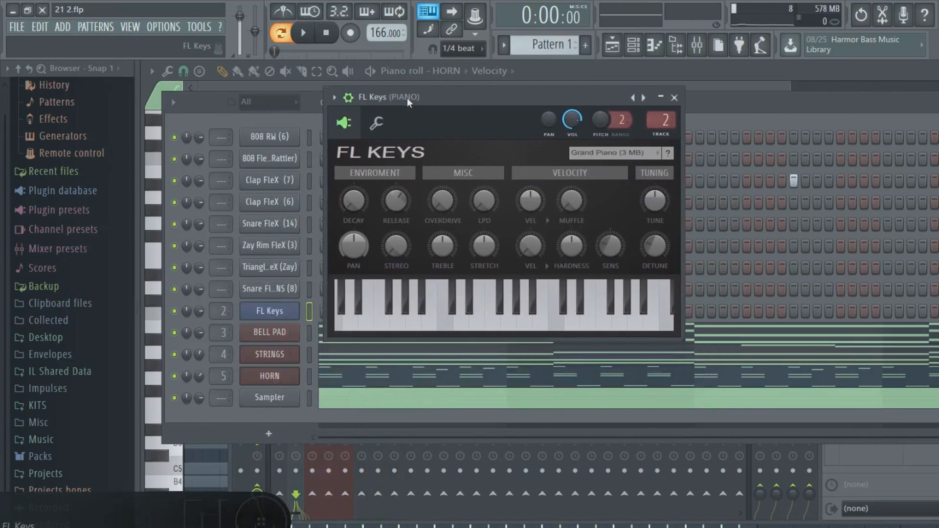
Step: Bring up the mixer behind FL Keys and audition several Grand Piano notes on the PIANO channel
click(697, 45)
click(570, 98)
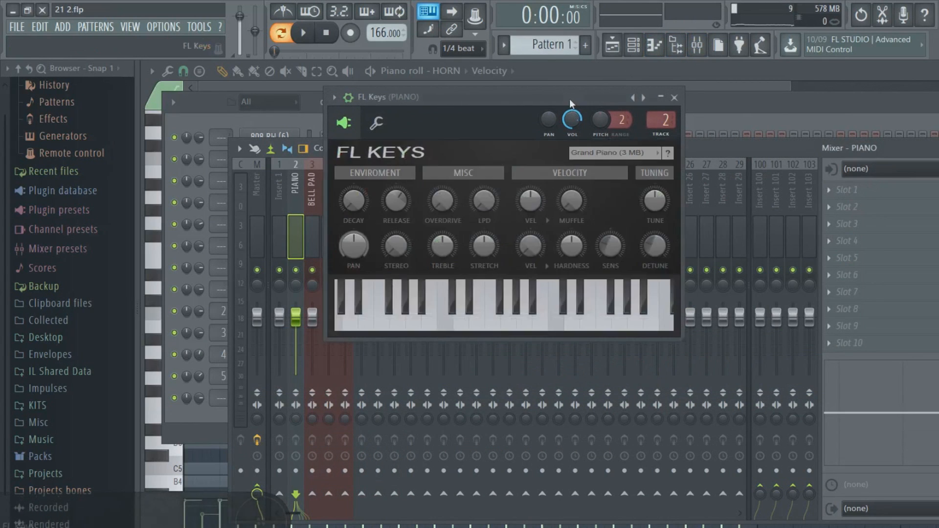
click(554, 318)
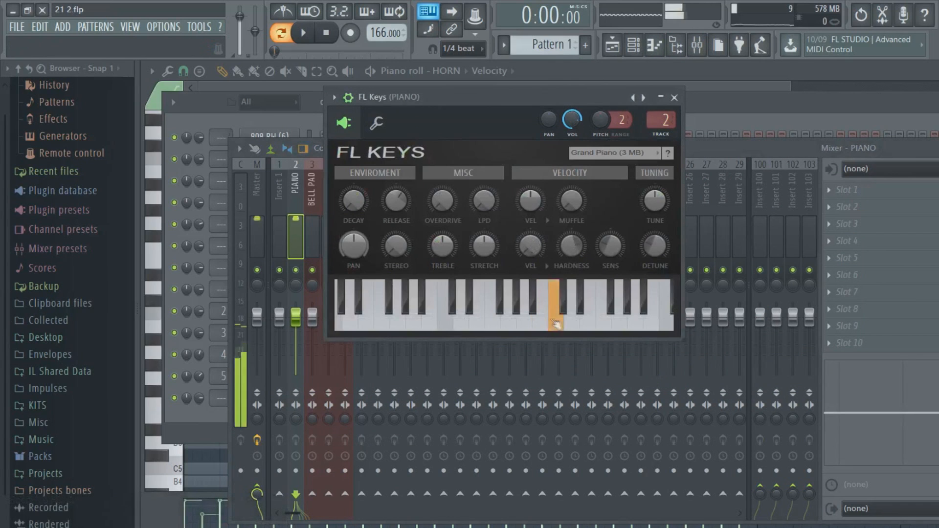
click(635, 318)
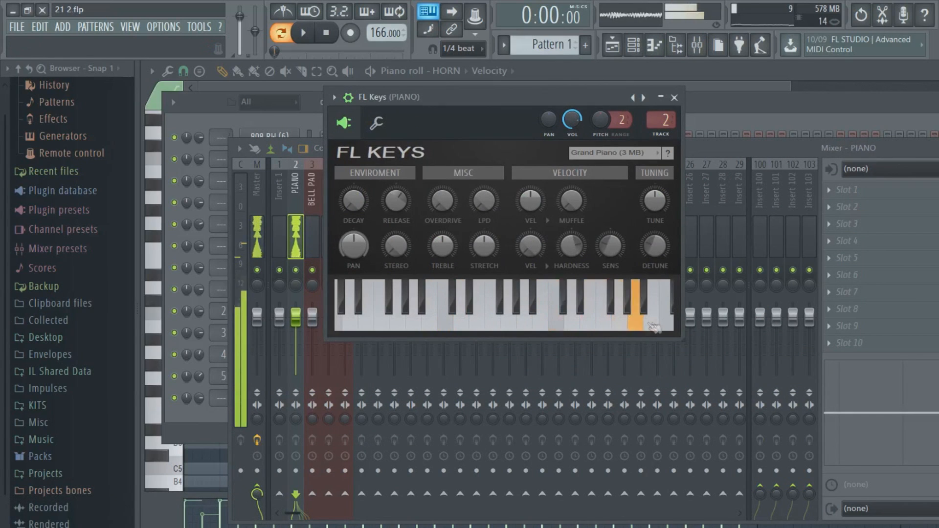
click(541, 318)
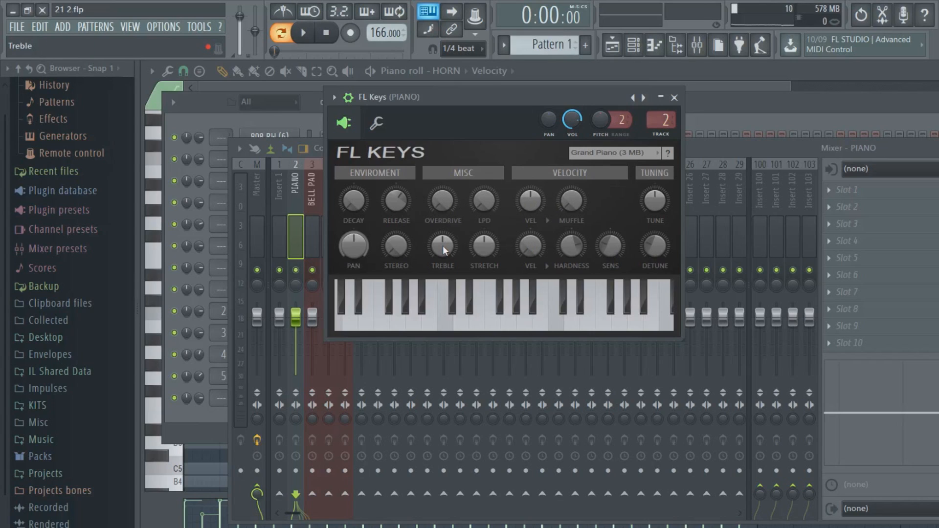
Step: Raise the FL Keys treble slightly above its centre setting, auditioning a run of notes while fine-tuning it
mouse_move(442, 245)
mouse_down()
mouse_move(442, 262)
mouse_move(442, 240)
mouse_up()
drag(526, 306, 615, 313)
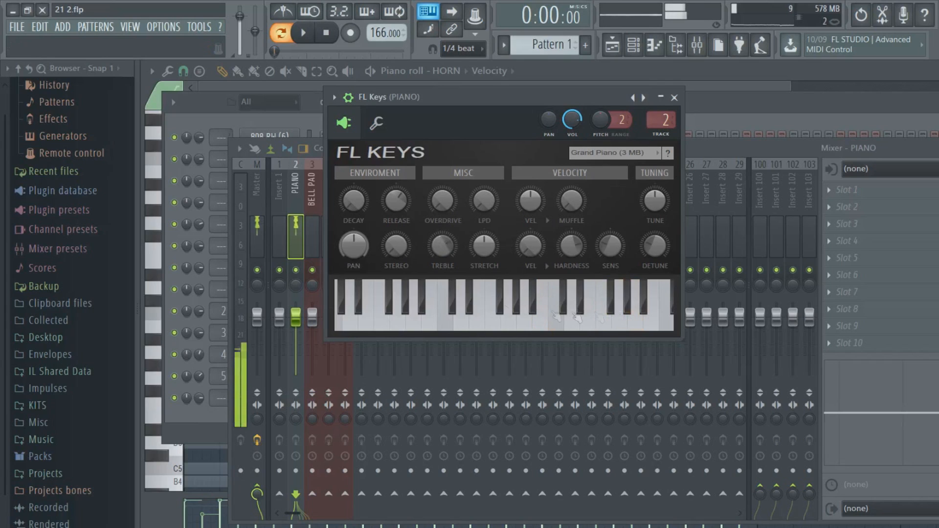
drag(443, 245, 443, 251)
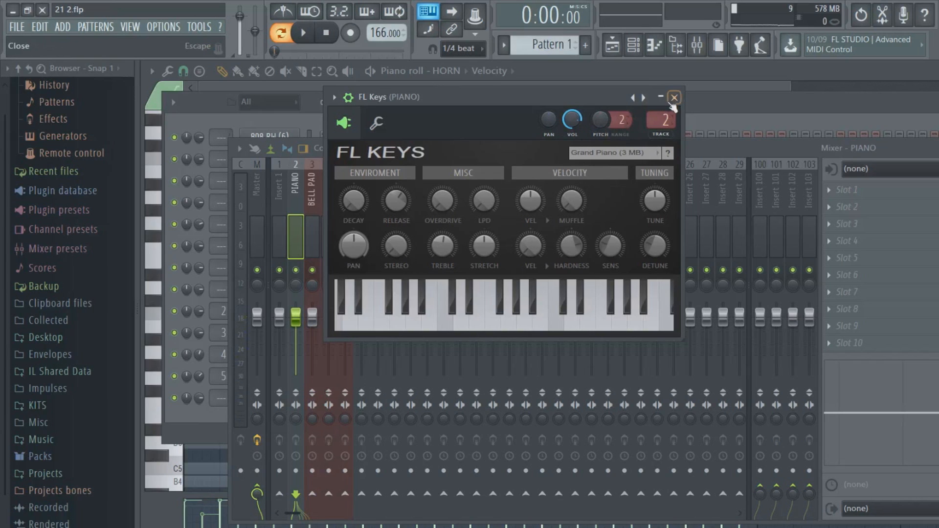
Step: Look through the available FL Keys instrument sounds, then close the plugin to reveal the mixer tracks
click(640, 152)
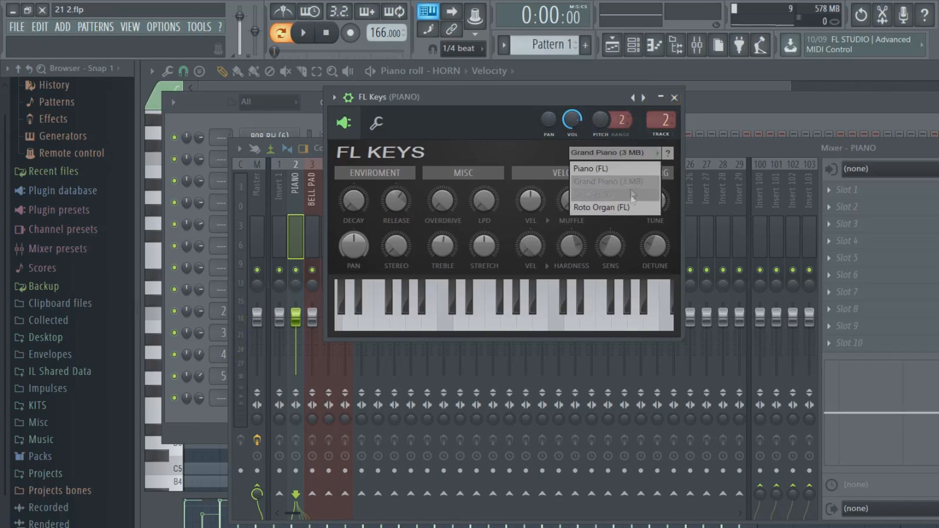
click(523, 134)
click(671, 98)
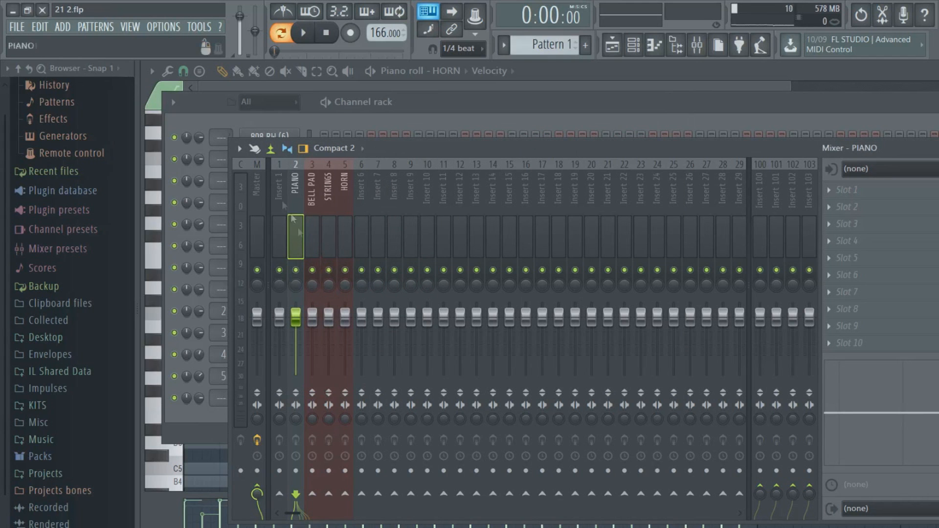
Step: Reveal the channel rack beside the mixer, start playback and add a Fruity Parametric EQ 2 to the HORN track
drag(378, 150, 472, 107)
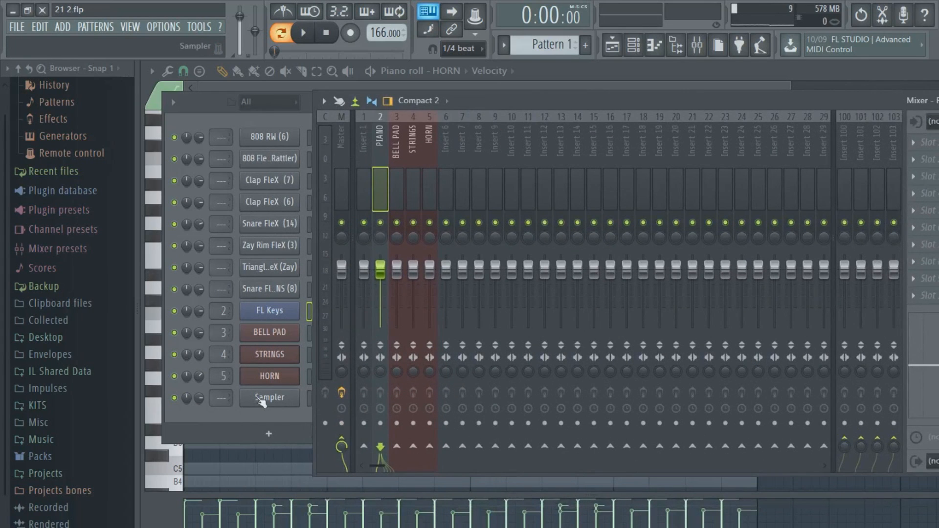
click(303, 33)
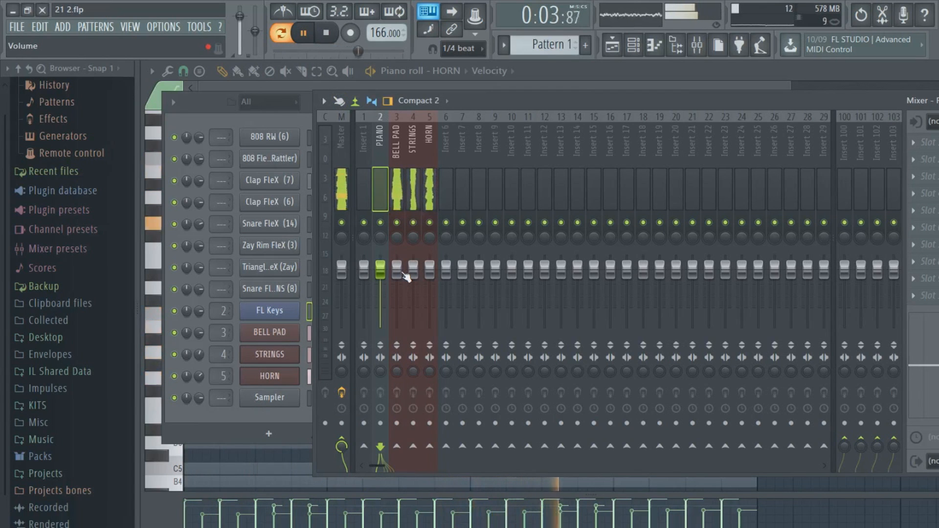
click(427, 208)
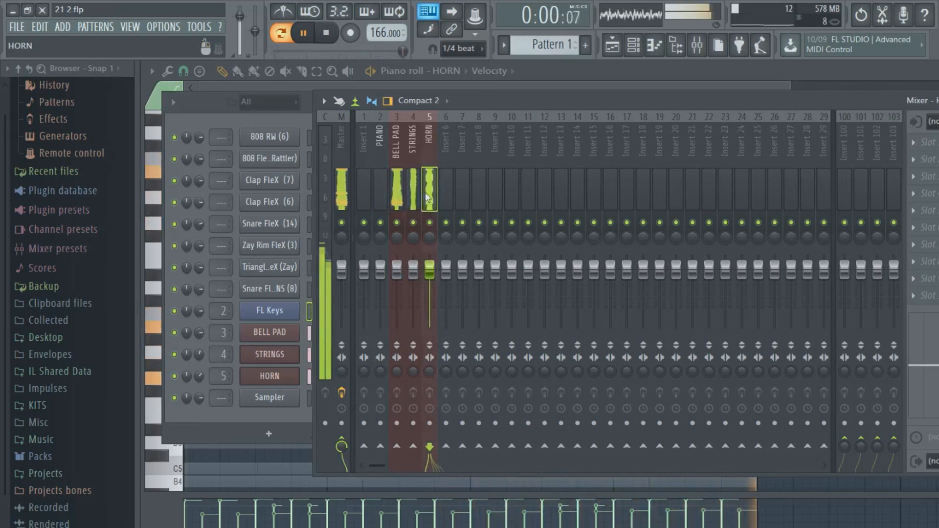
click(926, 142)
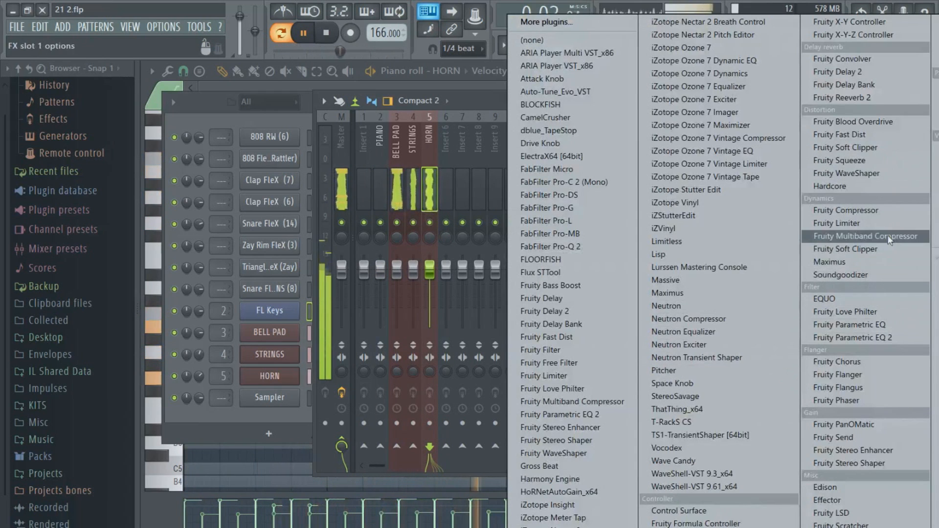
click(877, 336)
Step: Shape the HORN equalizer with a band 1 low cut at about 264 Hz and a band 5 boost near 3362 Hz
drag(285, 298, 295, 345)
drag(380, 294, 415, 284)
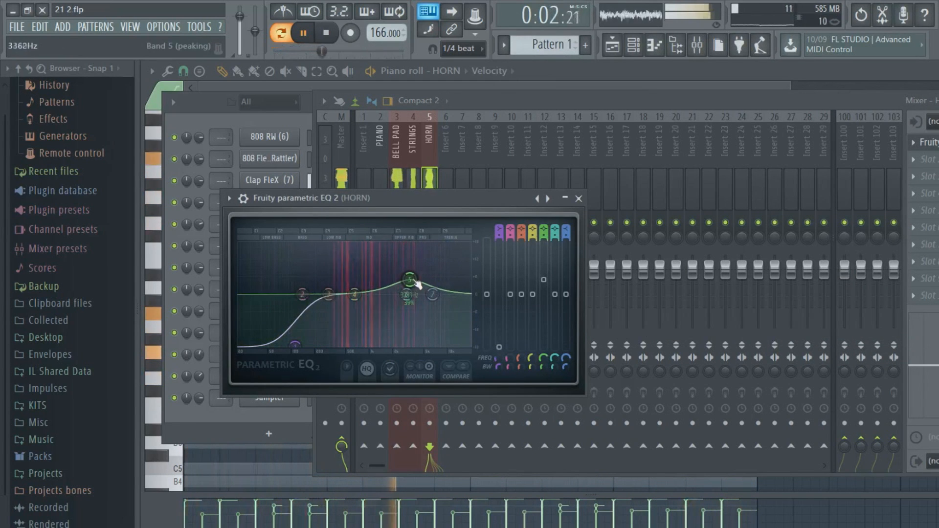
drag(295, 346, 319, 346)
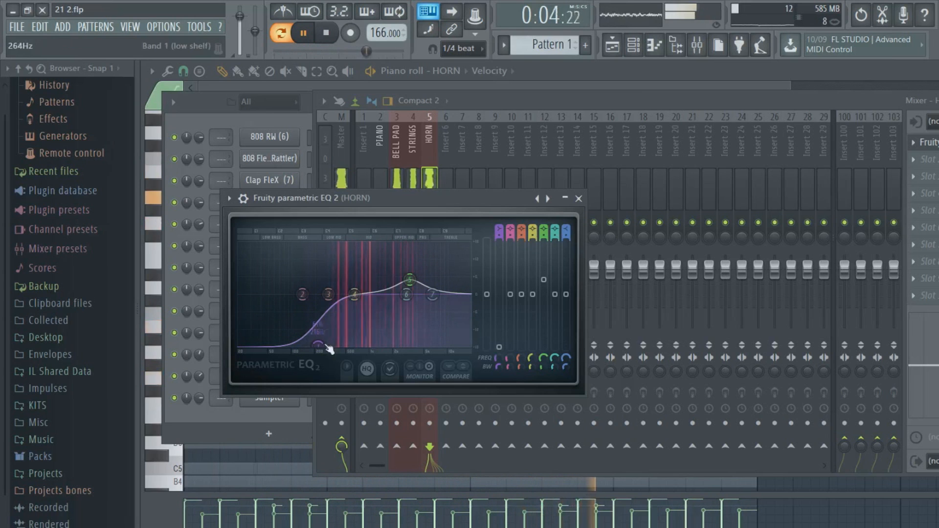
Step: Copy the HORN equalizer to the STRINGS track and move its band 5 boost to about 8.3 dB at 1513 Hz
click(913, 142)
drag(905, 198, 413, 192)
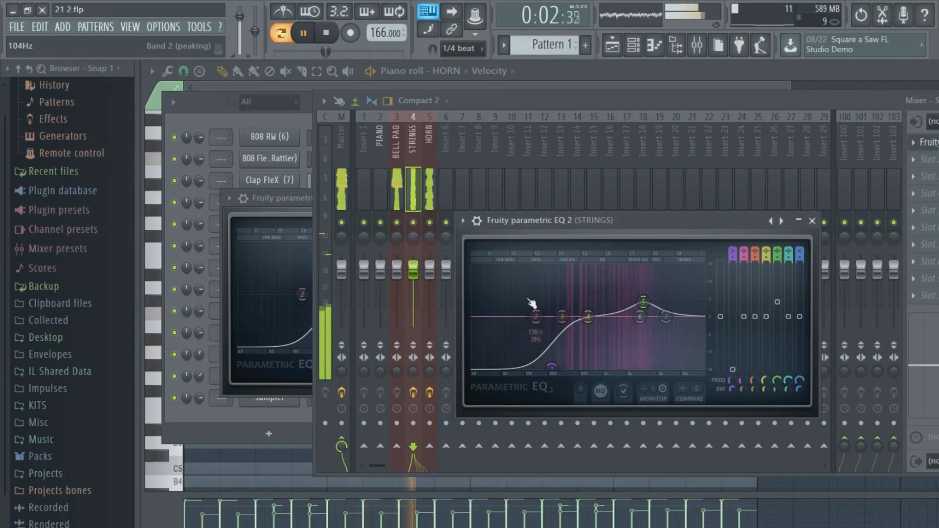
drag(553, 368, 516, 368)
drag(643, 302, 541, 311)
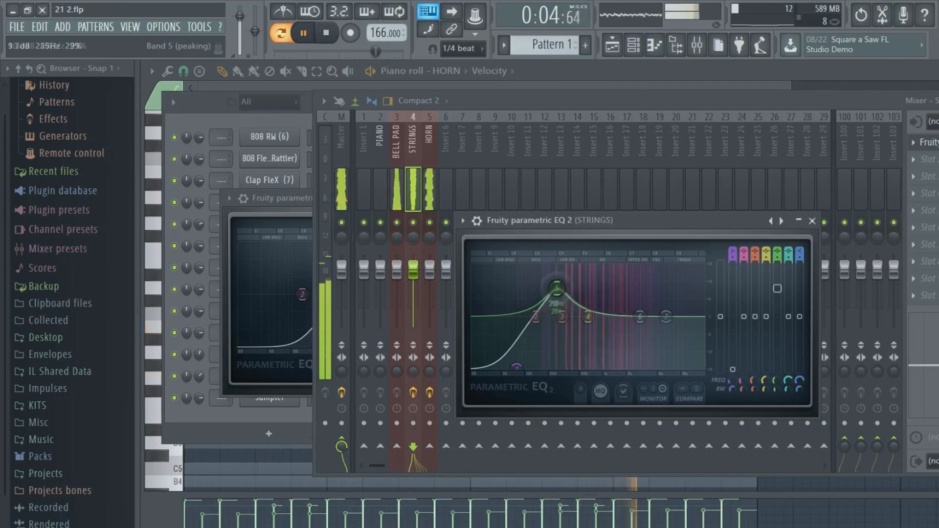
mouse_move(590, 279)
mouse_down()
mouse_move(636, 274)
mouse_move(646, 311)
mouse_move(606, 296)
mouse_move(565, 302)
mouse_move(577, 291)
mouse_up()
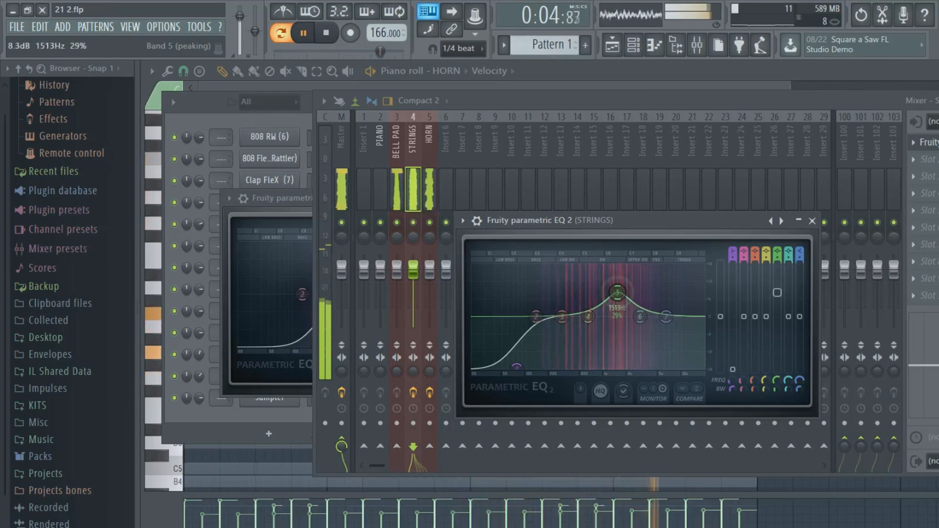
Step: Cut the STRINGS highs with band 7, move the band 1 low cut higher, and close the equalizer
drag(667, 317, 677, 351)
drag(516, 368, 547, 368)
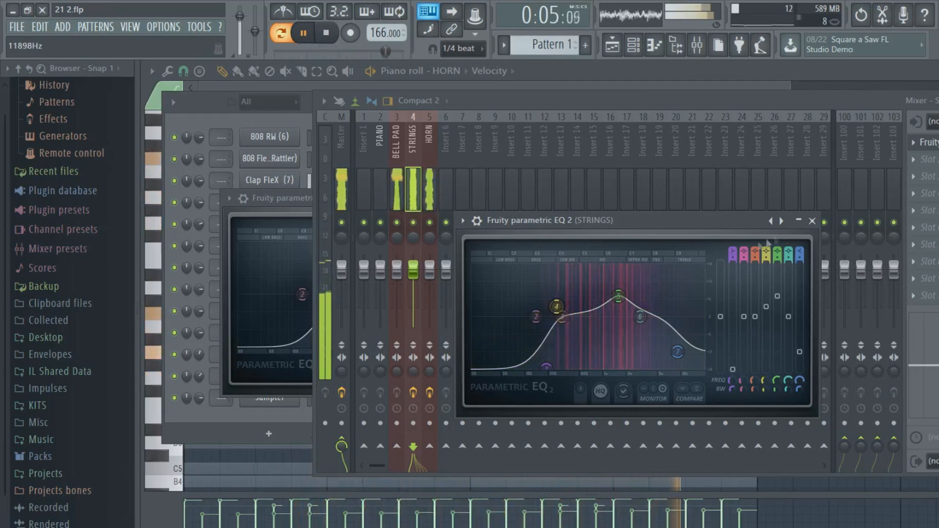
click(816, 225)
Step: Turn the STRINGS and HORN faders fully down and add a Fruity Parametric EQ 2 to the BELL PAD track
click(403, 177)
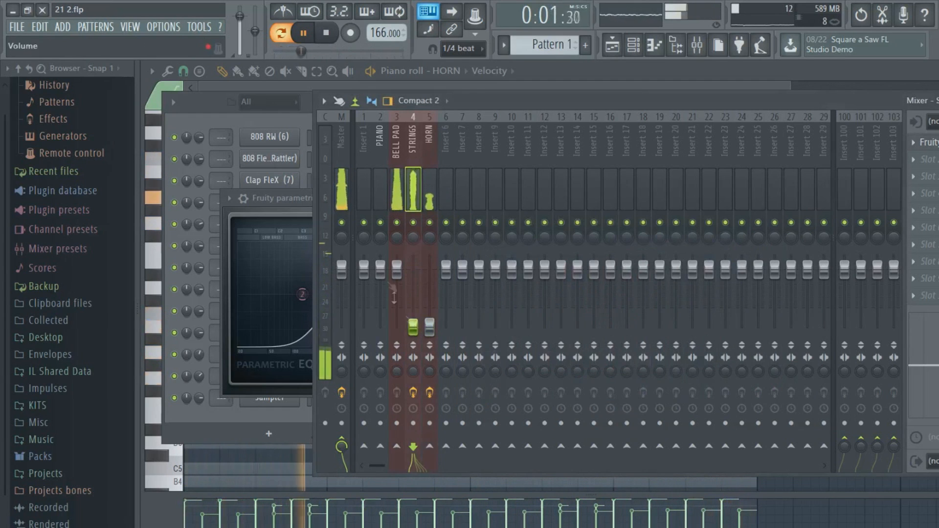
click(925, 143)
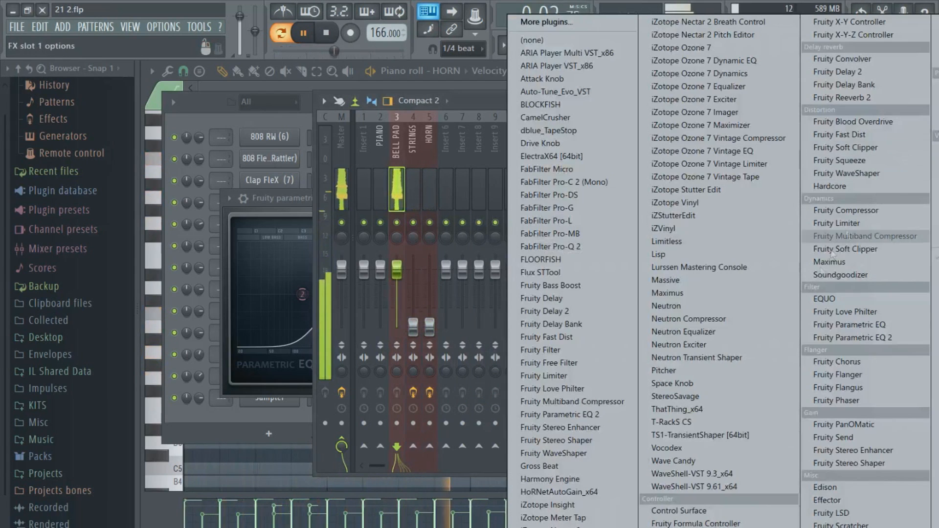
click(842, 328)
Step: Shape the BELL PAD equalizer with a band 1 low cut, a band 5 dip and slight boosts on bands 4, 6 and 7
drag(549, 268, 580, 320)
drag(627, 268, 696, 260)
drag(678, 275, 629, 265)
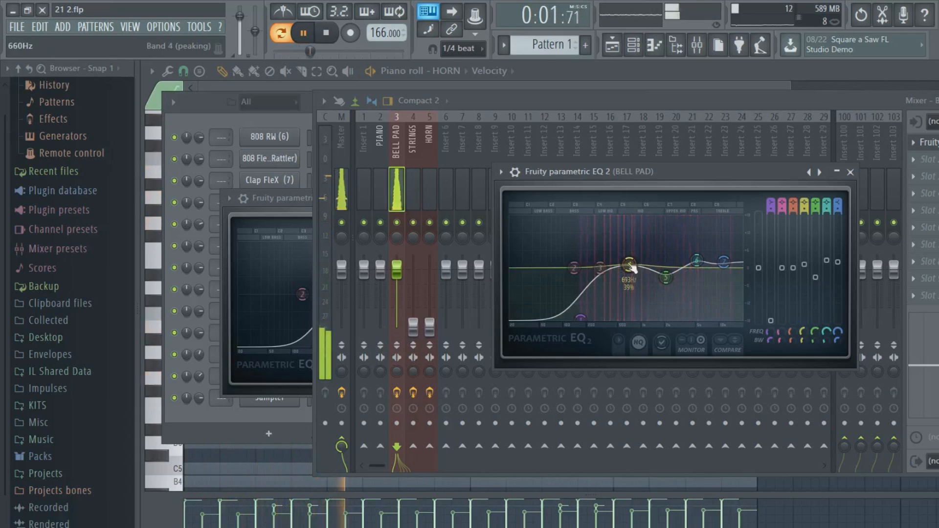
drag(580, 319, 585, 319)
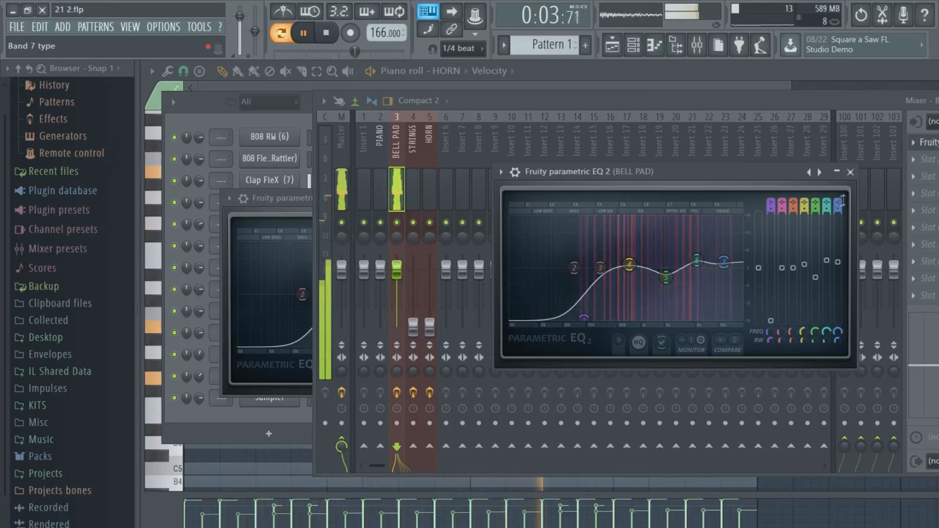
click(853, 177)
Step: Lower the BELL PAD fader to 80% (-4.7 dB) and adjust the panning of the STRINGS and HORN tracks
mouse_move(398, 277)
mouse_down()
mouse_move(398, 309)
mouse_move(397, 293)
mouse_up()
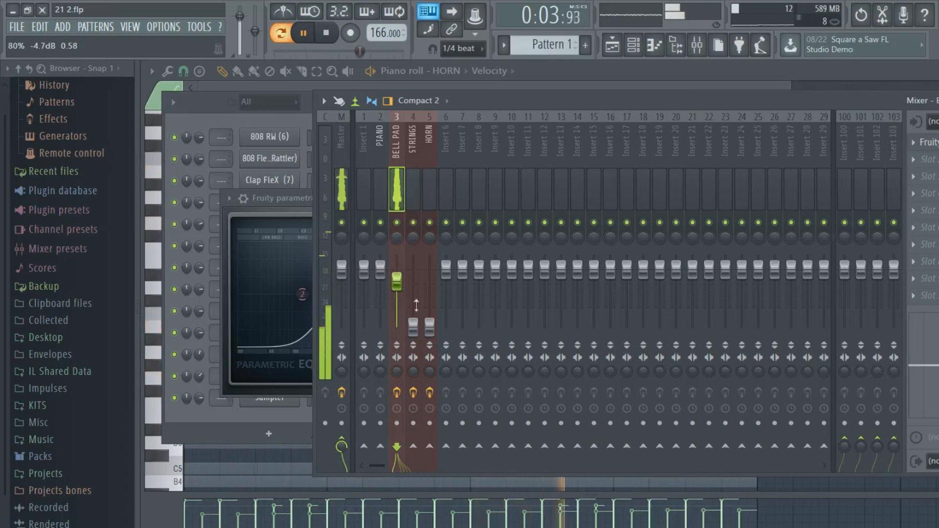
drag(429, 238, 414, 242)
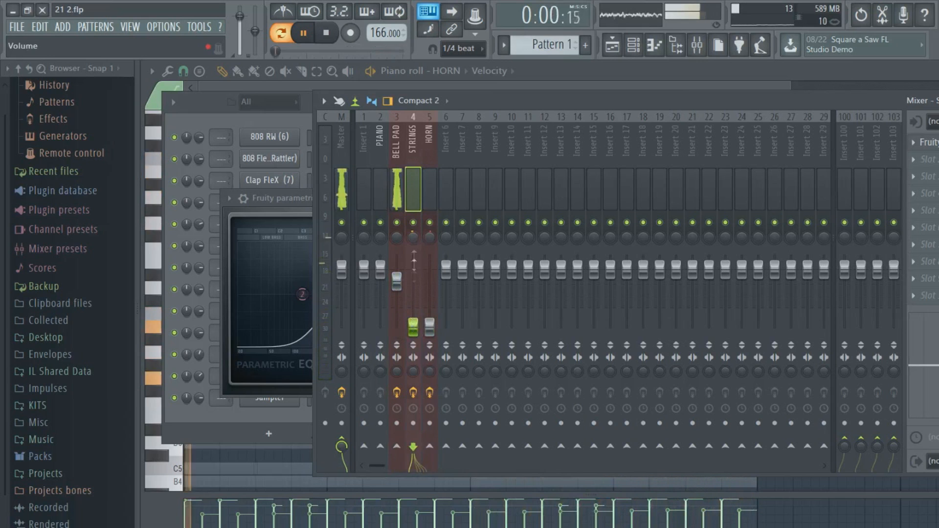
click(432, 237)
Step: Raise the HORN and STRINGS faders to balance them against the BELL PAD track
drag(430, 327, 433, 295)
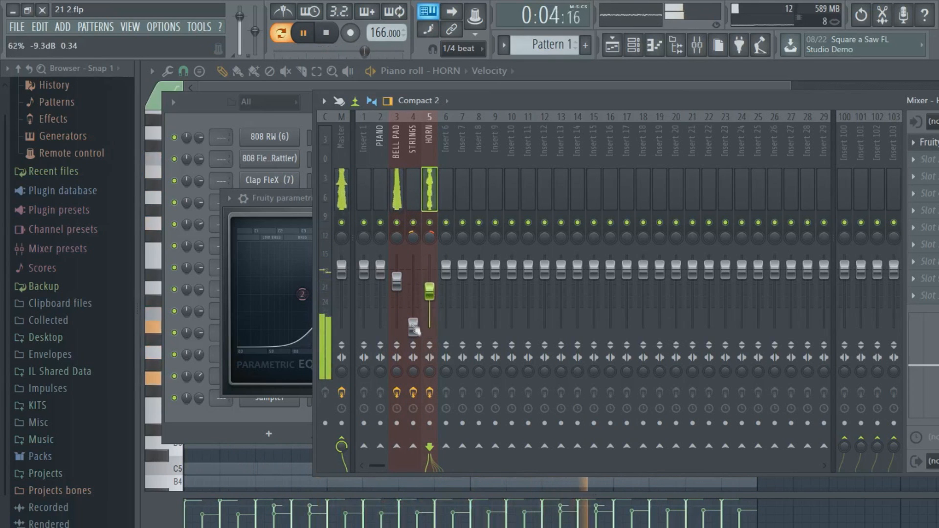
drag(413, 327, 430, 283)
click(429, 287)
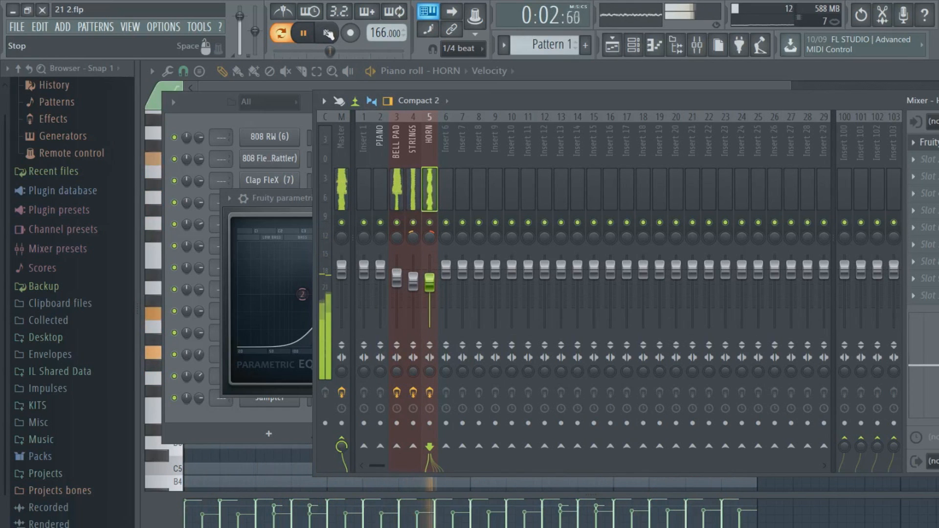
Step: Raise the BELL PAD, STRINGS and HORN faders slightly as a group, then stop playback and set the tempo to 168 BPM
drag(397, 188, 434, 187)
drag(416, 283, 416, 274)
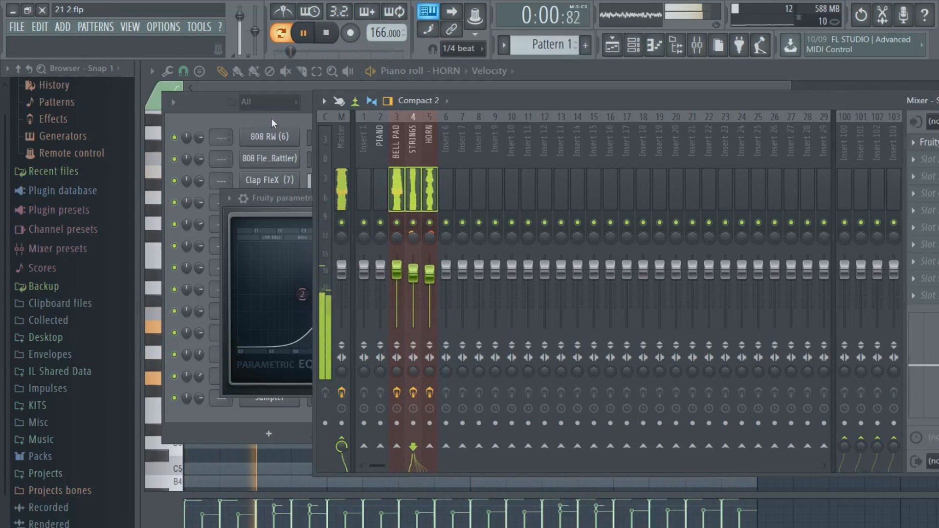
click(676, 45)
click(697, 46)
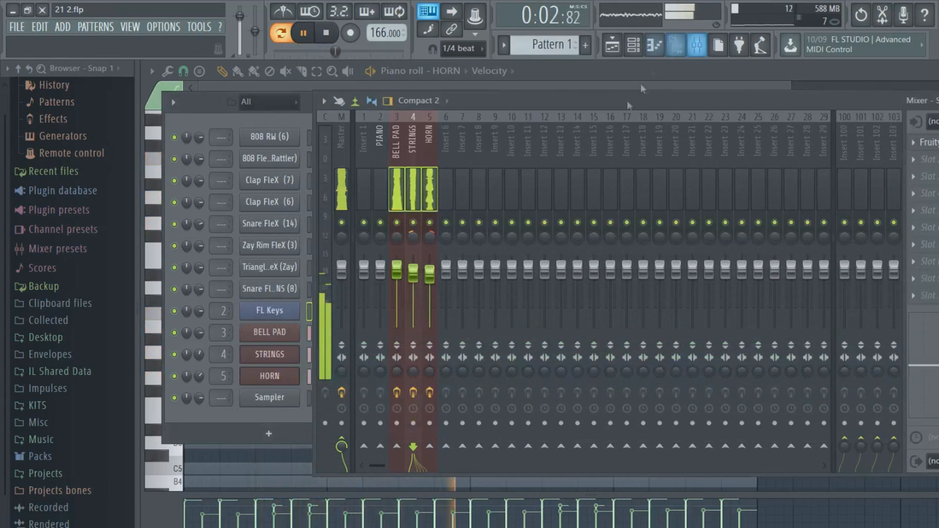
click(414, 275)
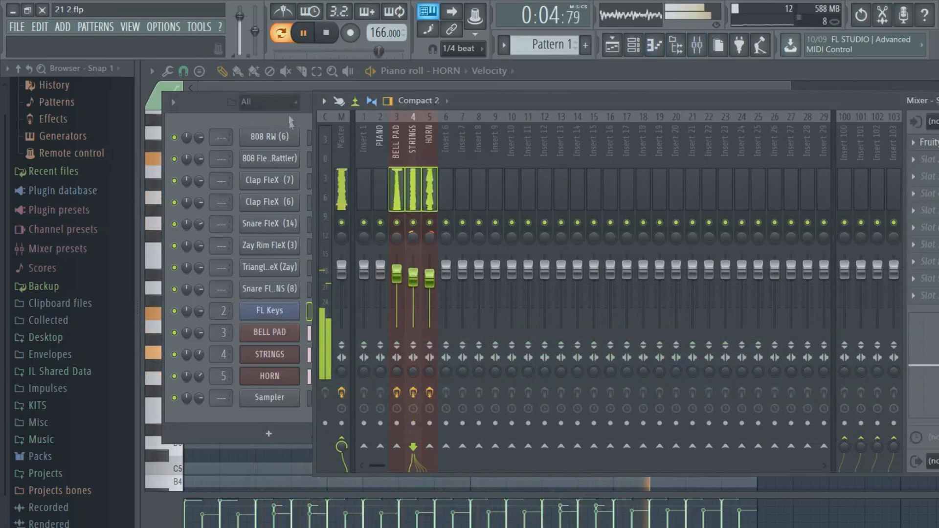
click(326, 33)
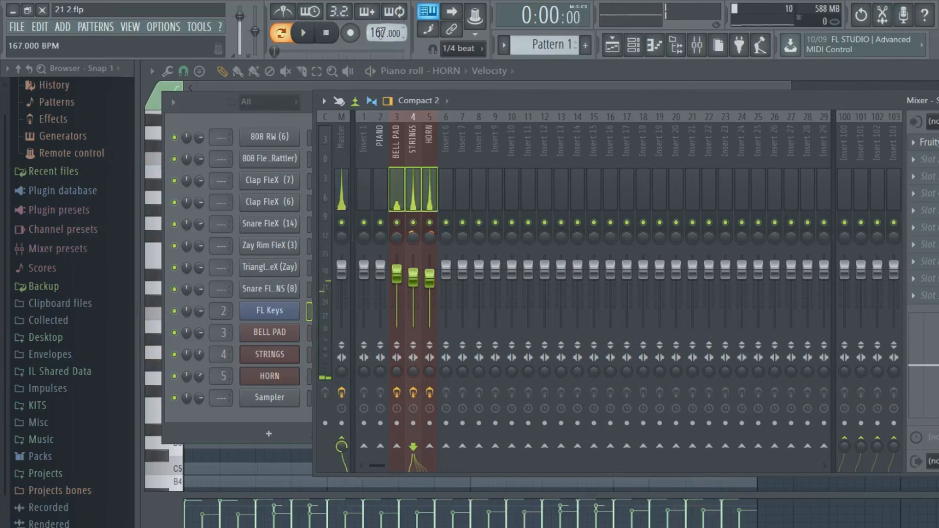
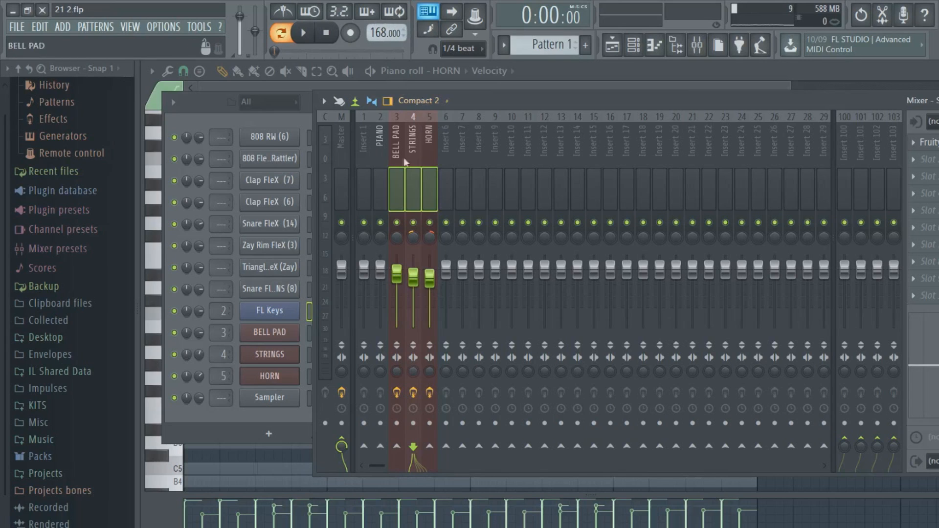
Step: Copy the BELL PAD notes into the FL Keys channel and open that channel's piano roll
click(384, 162)
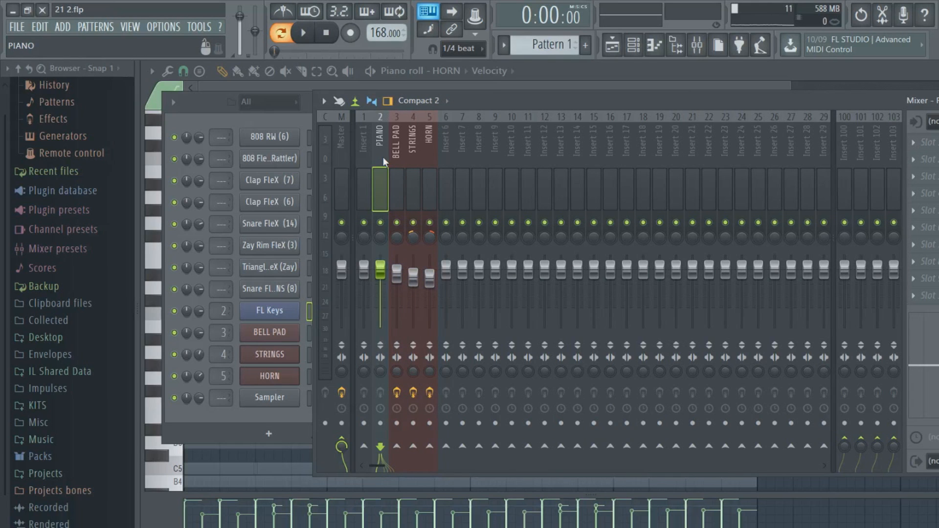
right_click(274, 311)
click(273, 311)
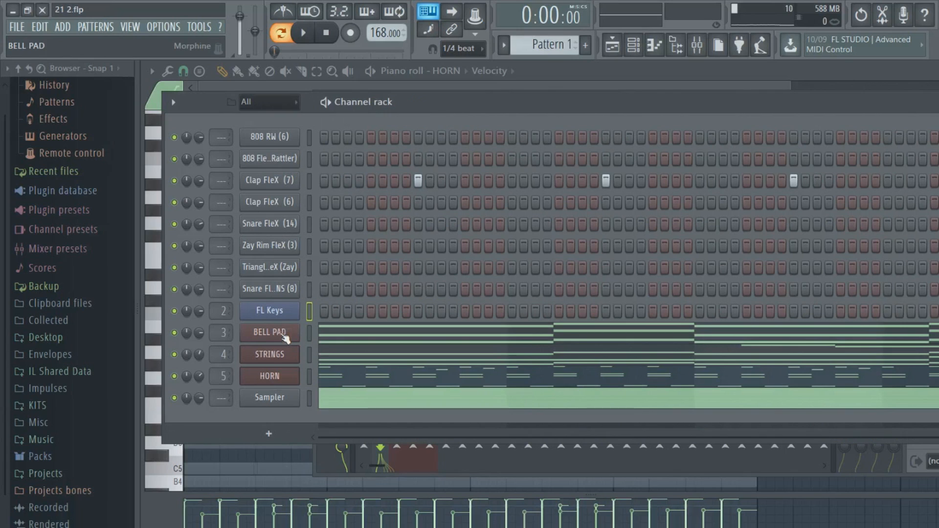
right_click(283, 335)
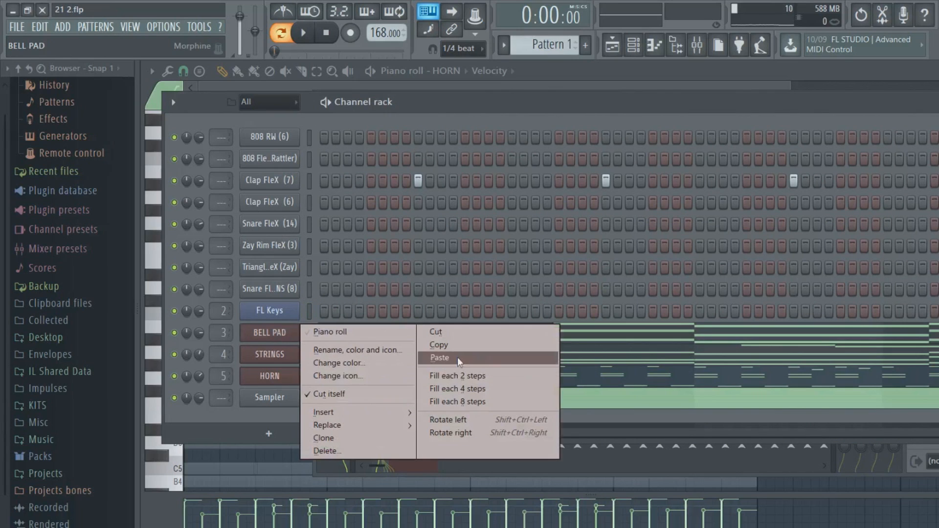
click(452, 348)
right_click(260, 314)
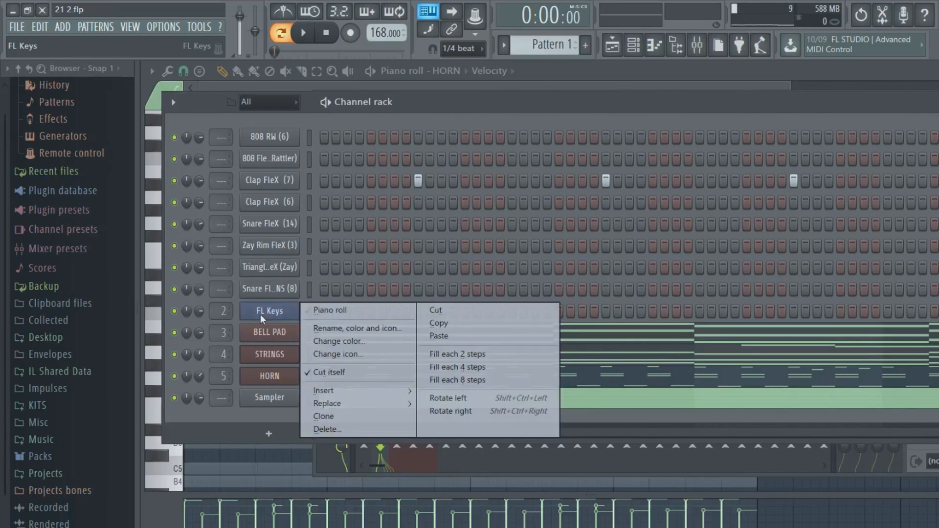
click(433, 336)
click(348, 313)
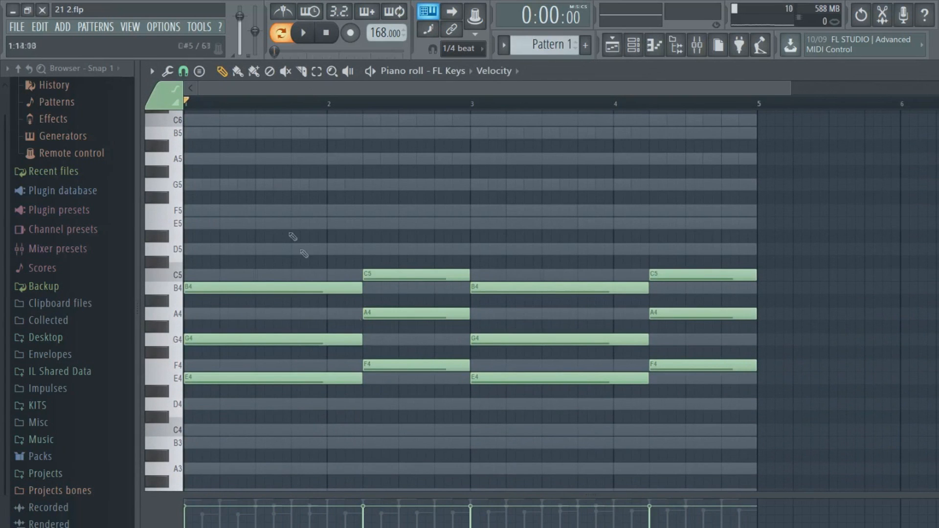
Step: Solo the FL Keys channel in the channel rack and play its chords briefly
click(634, 50)
right_click(175, 311)
click(200, 318)
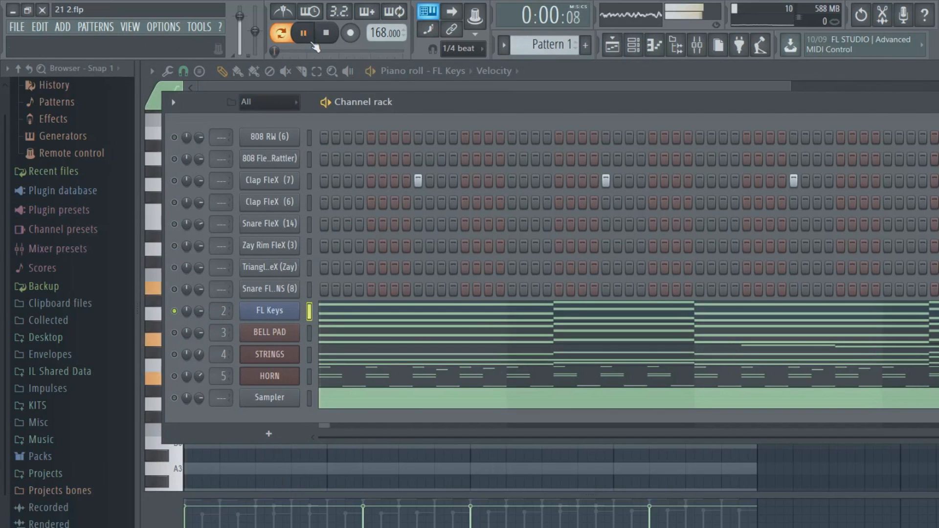
key(space)
Step: Duplicate all the FL Keys chord notes one octave higher in the piano roll and play the layered chords
click(355, 304)
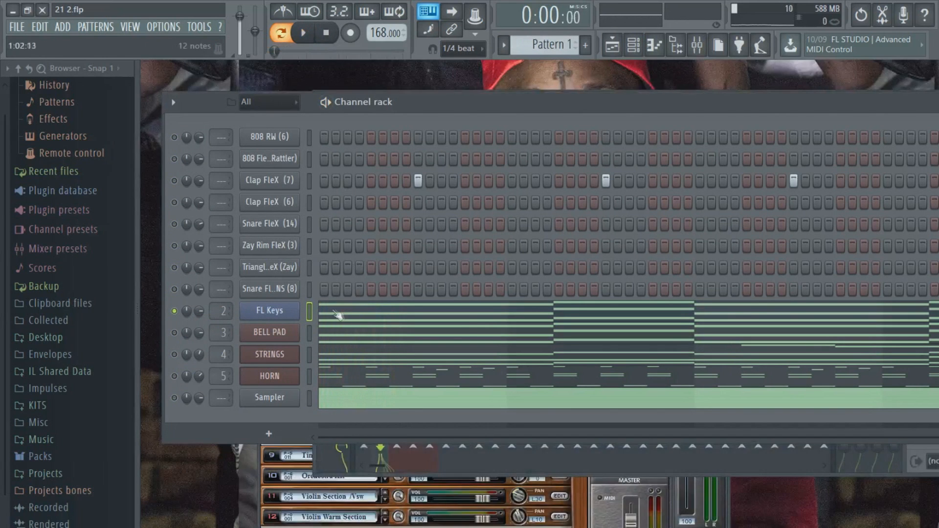
drag(763, 251, 203, 384)
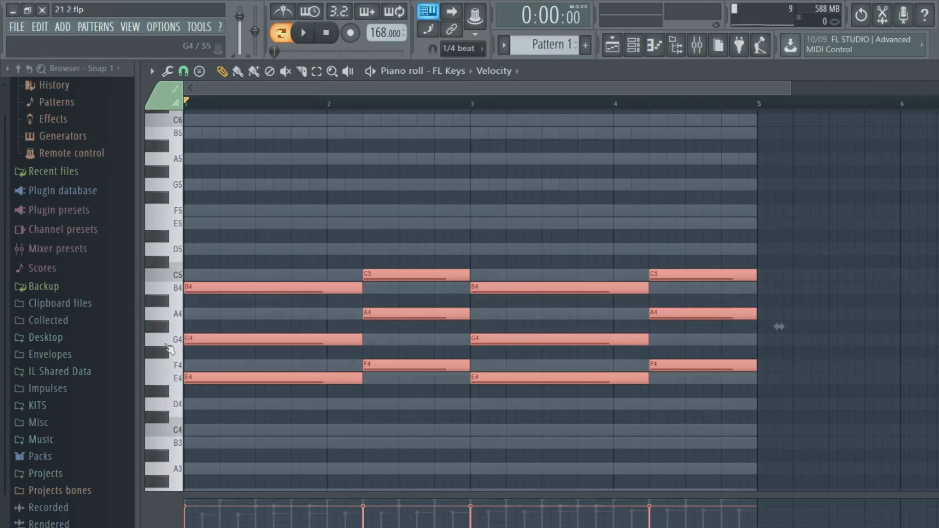
key(ctrl+Up)
scroll(413, 300, up, 3)
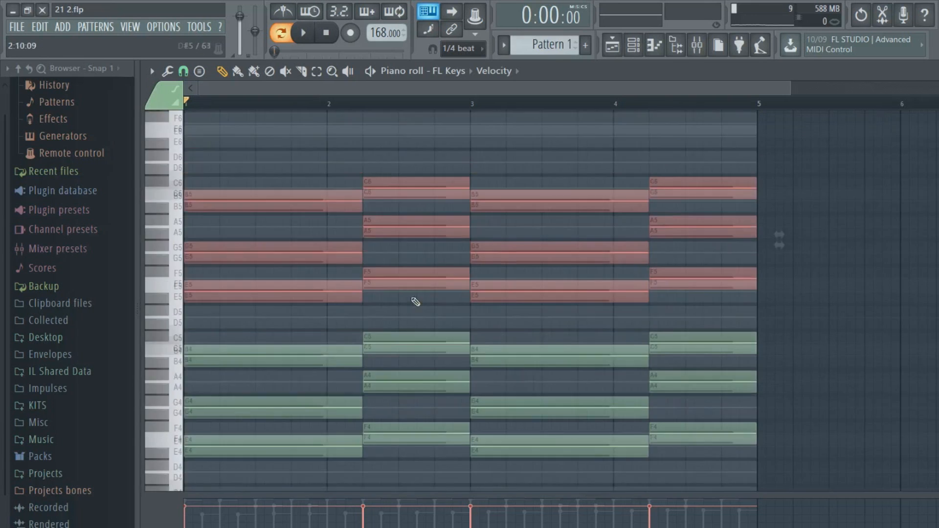
click(260, 195)
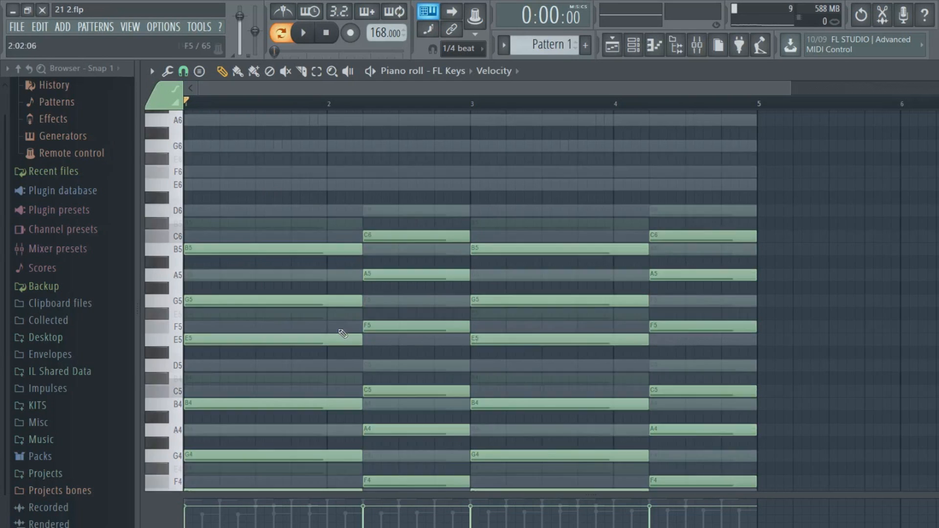
scroll(342, 334, down, 1)
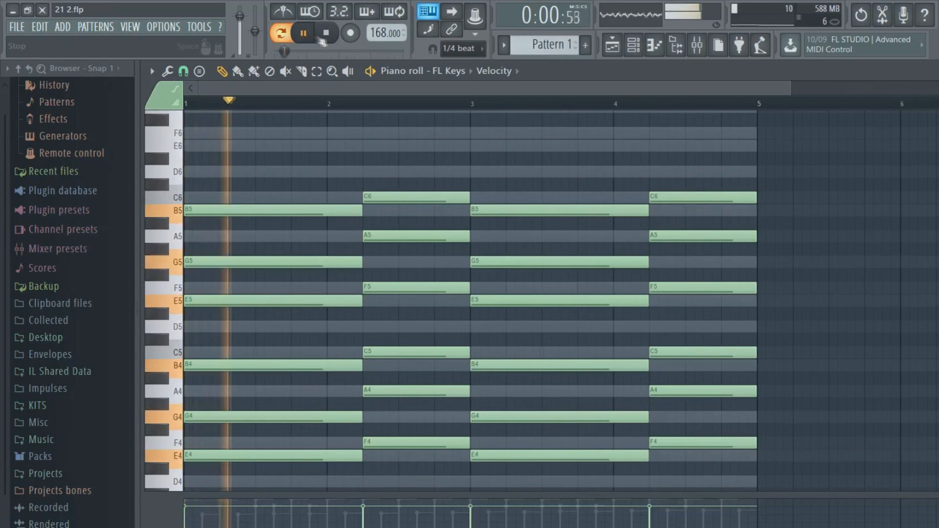
key(space)
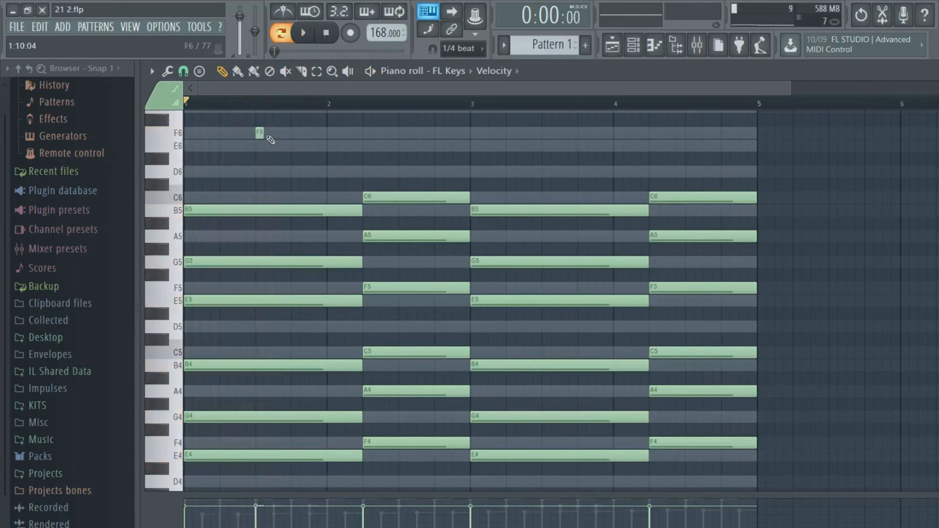
Step: Add an E6 note at 1:13, lengthen it to 15 steps during playback, and place a D6 note at 2:13
click(295, 146)
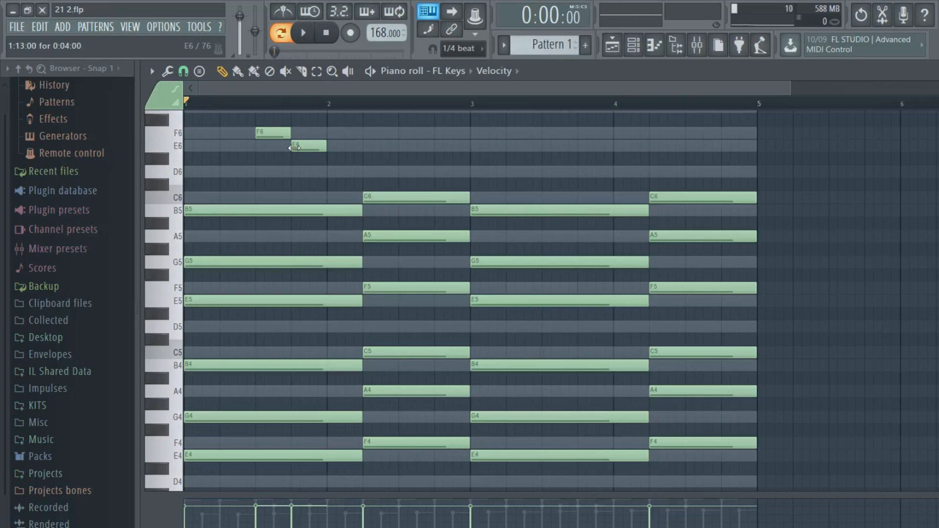
click(304, 35)
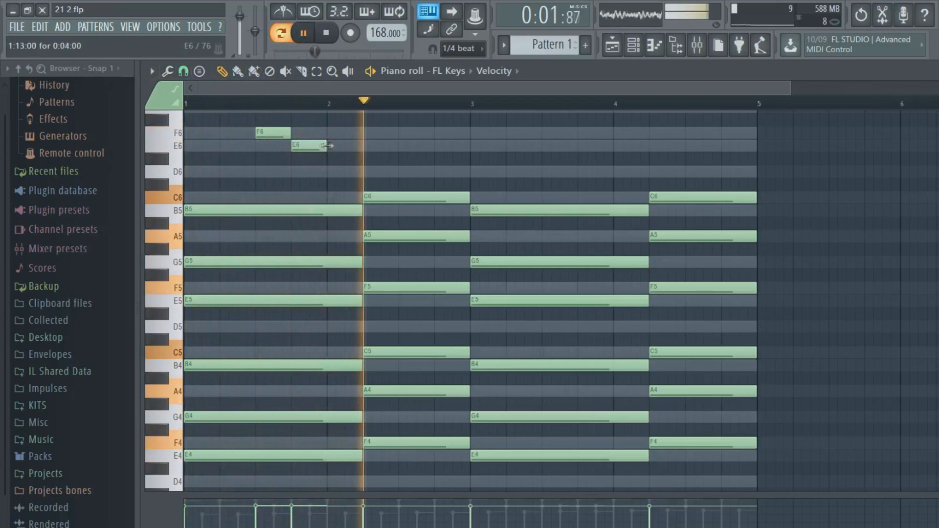
drag(326, 145, 425, 145)
click(438, 171)
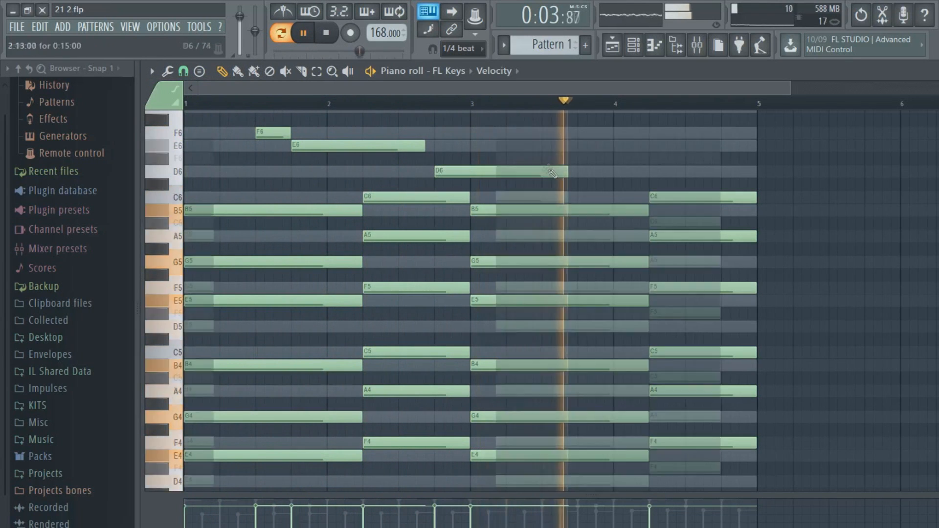
Step: Add two short C7 notes in the second half of bar 3, followed by a longer B6 note running into bar 4
scroll(551, 171, up, 2)
click(547, 121)
mouse_move(670, 121)
mouse_down()
mouse_move(551, 122)
mouse_move(657, 134)
mouse_up()
click(563, 121)
click(581, 132)
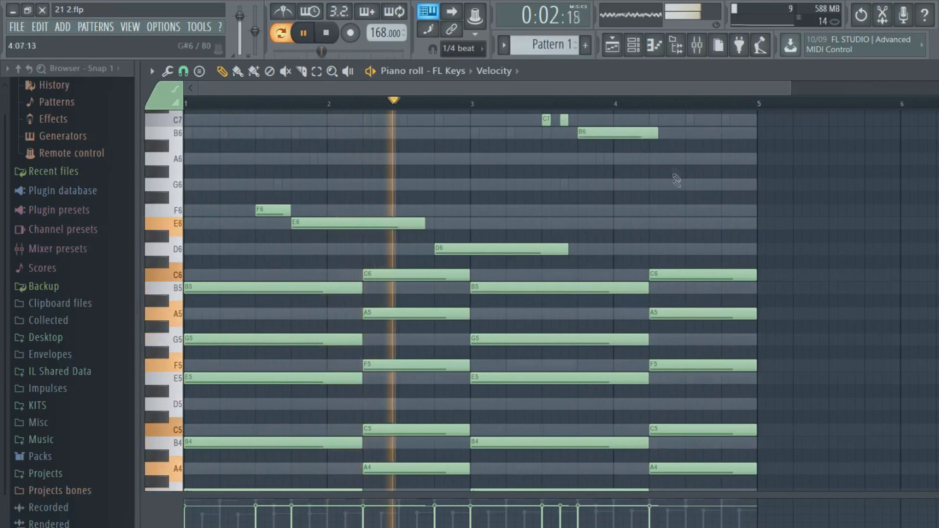
Step: Add an F6 note in bar 4 that ends at bar 5, and shorten the D6 melody note to 12 steps
click(687, 210)
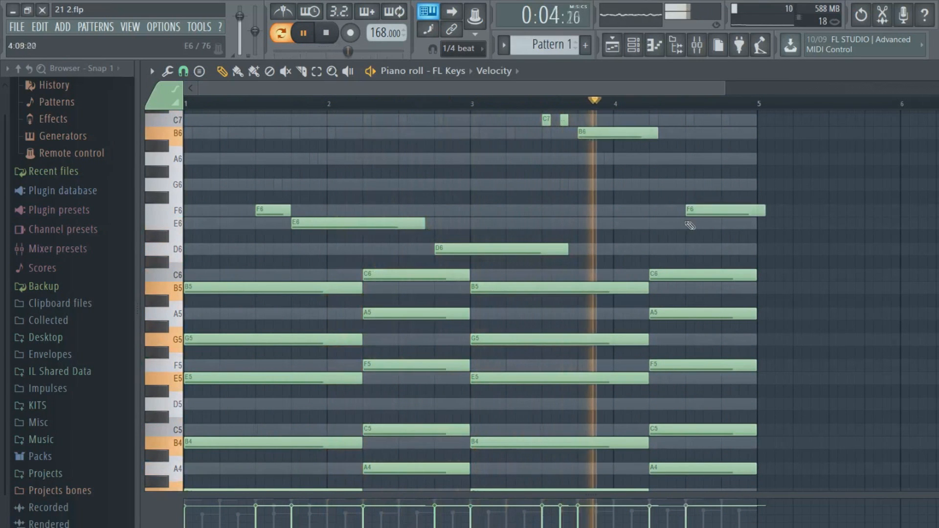
drag(765, 210, 757, 210)
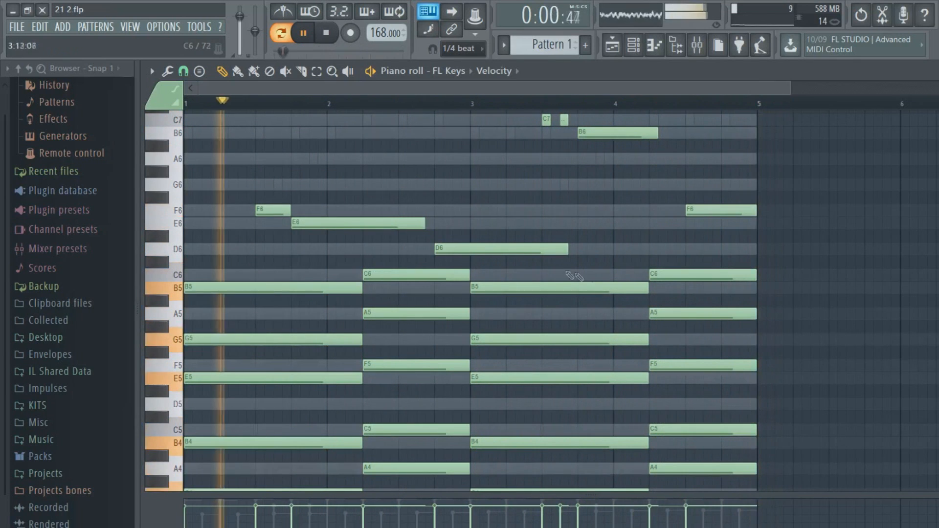
drag(567, 249, 541, 249)
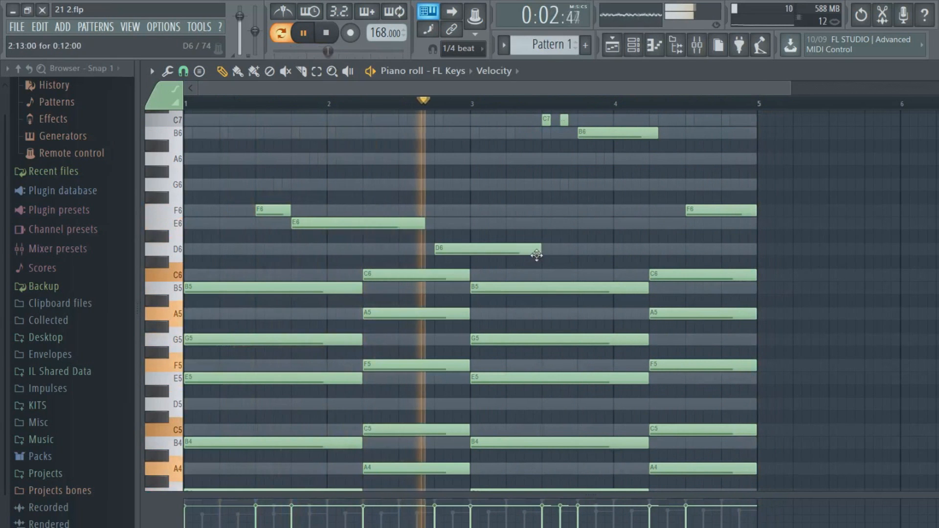
Step: Stagger the bar 2 chord by moving A5 to 2:06 and C6 to 2:07, and shorten both notes
scroll(383, 237, down, 1)
drag(383, 237, 402, 237)
drag(388, 274, 396, 272)
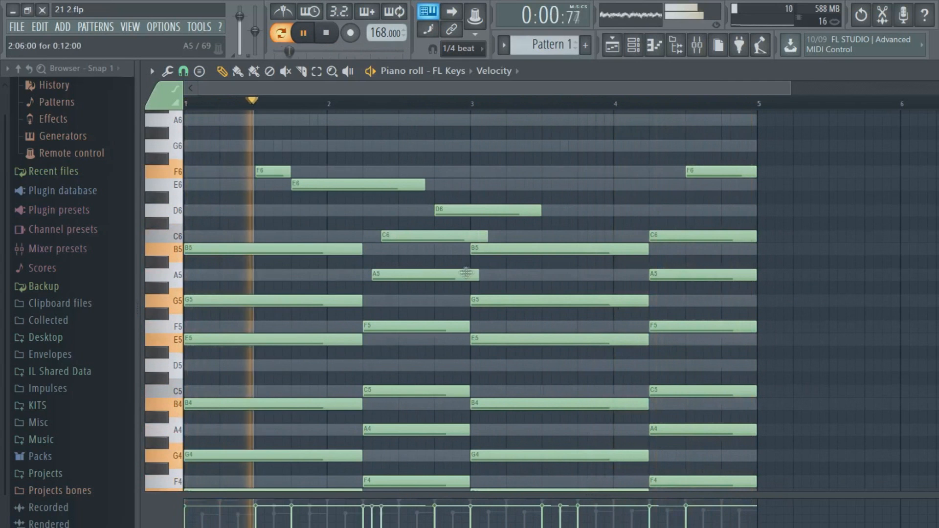
drag(478, 274, 469, 274)
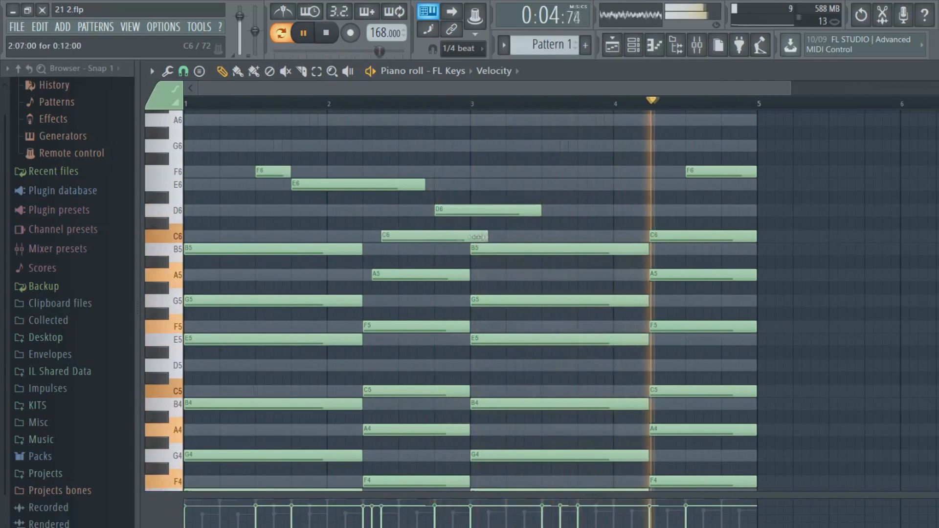
drag(485, 237, 459, 237)
Step: In the bar 4 chord, start A5 two steps later and shorten it, and delete the C6 note
drag(666, 276, 684, 277)
drag(673, 236, 709, 236)
drag(786, 227, 737, 280)
right_click(829, 272)
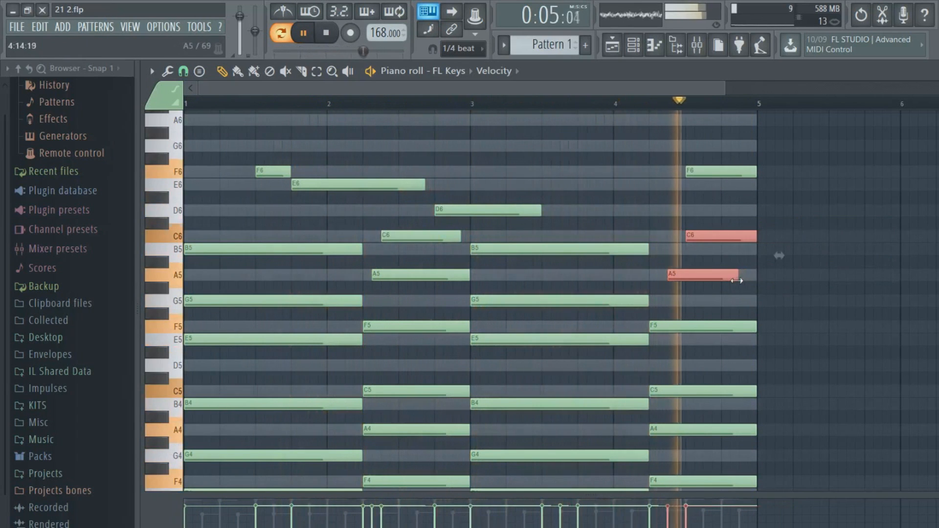
ctrl+click(735, 257)
drag(727, 233, 717, 237)
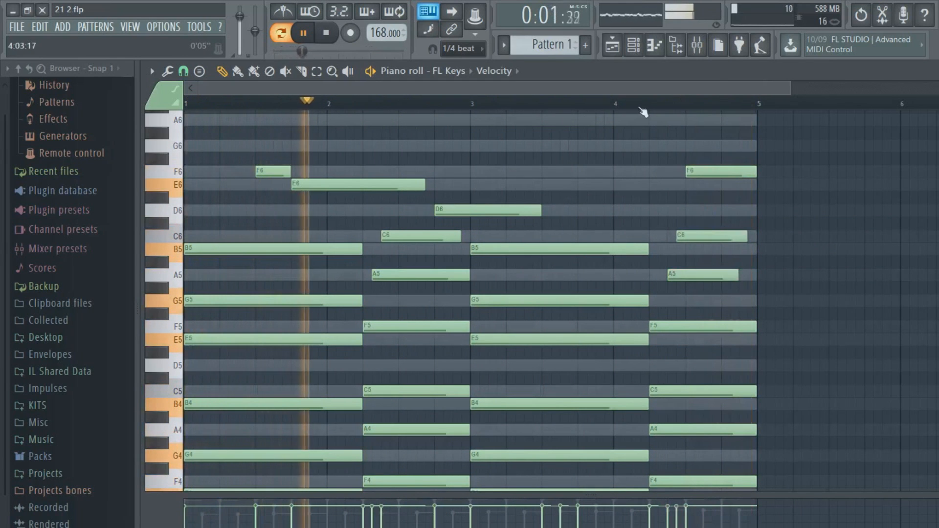
right_click(687, 235)
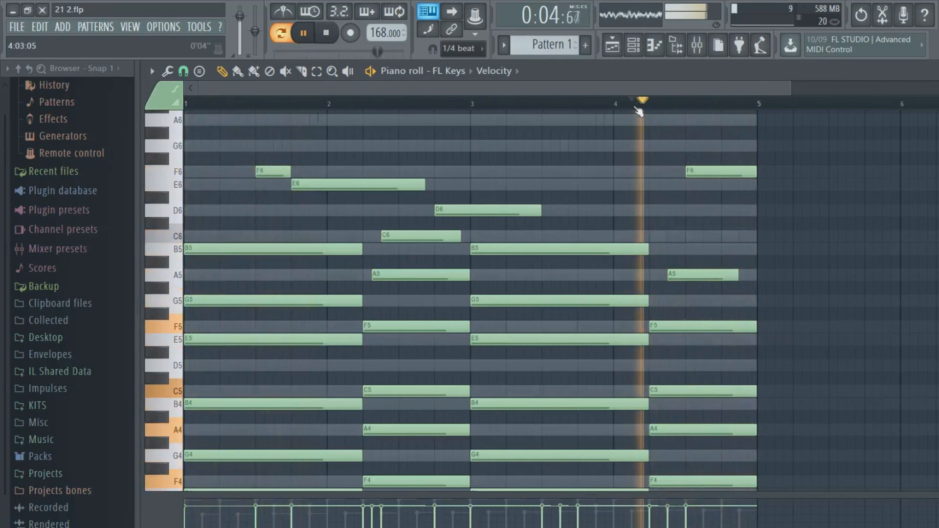
Step: Lower the velocity of the lowest chord notes, E4, F4 and G4, and stop playback
scroll(665, 244, down, 6)
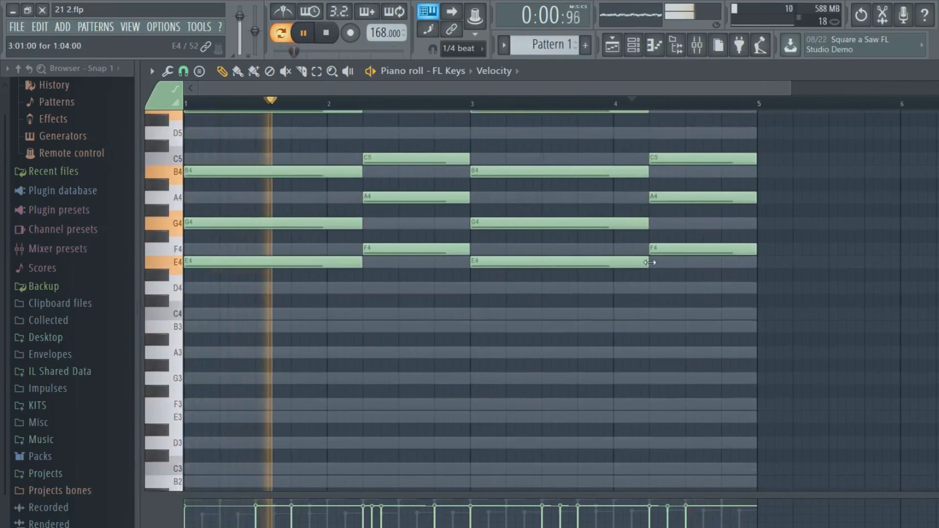
scroll(650, 262, up, 3)
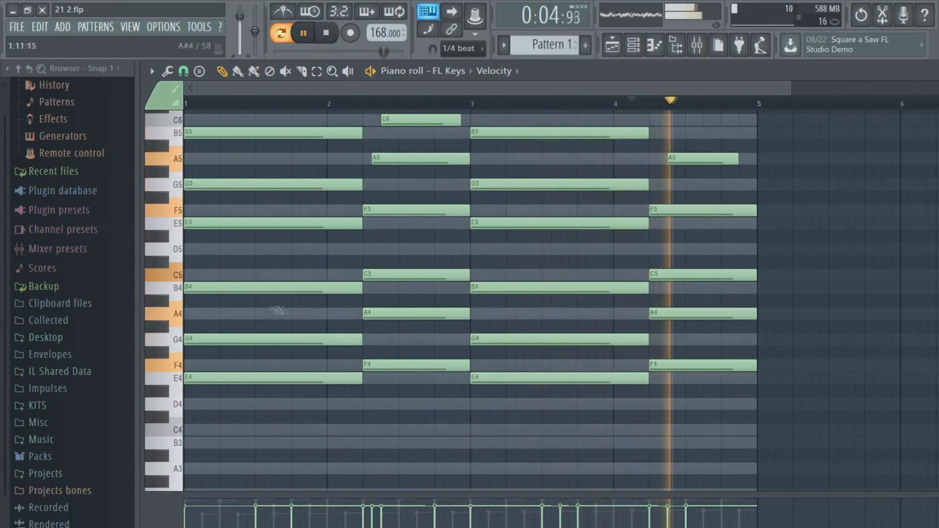
drag(211, 331, 778, 387)
drag(218, 517, 706, 509)
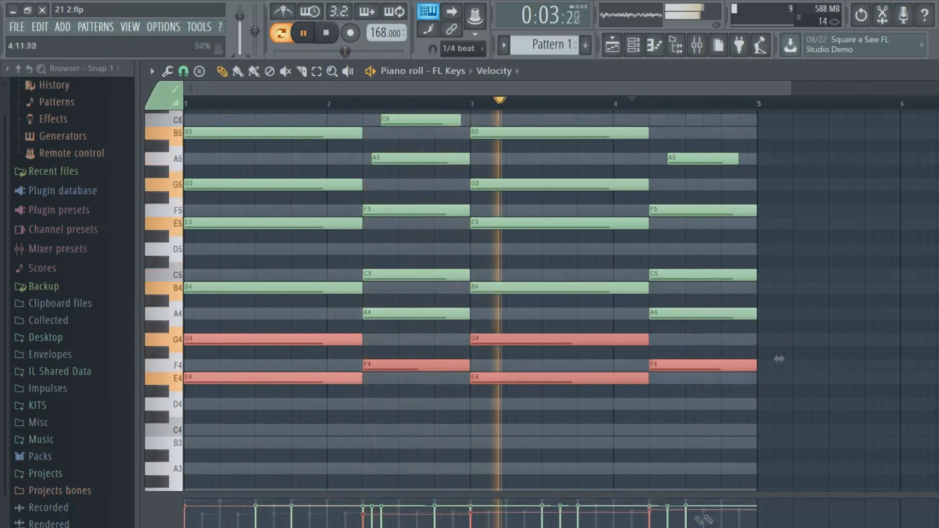
drag(503, 517, 342, 512)
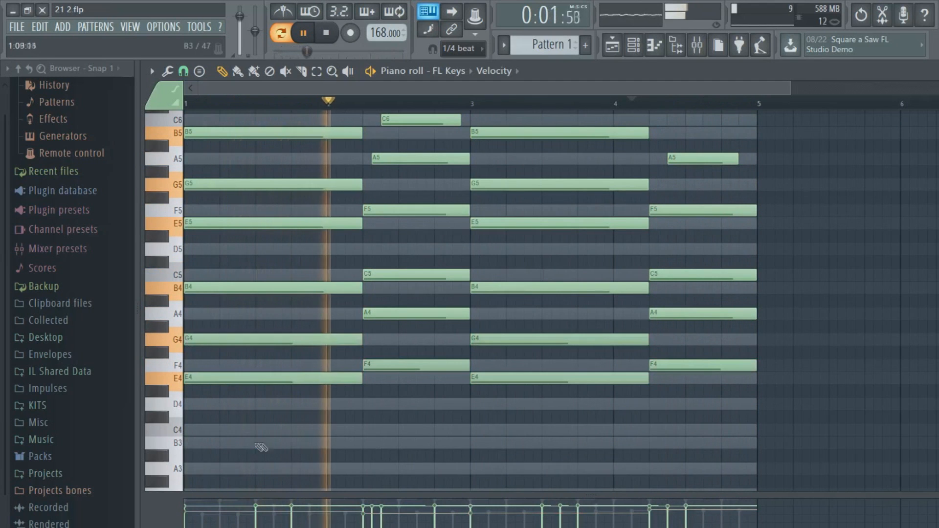
key(space)
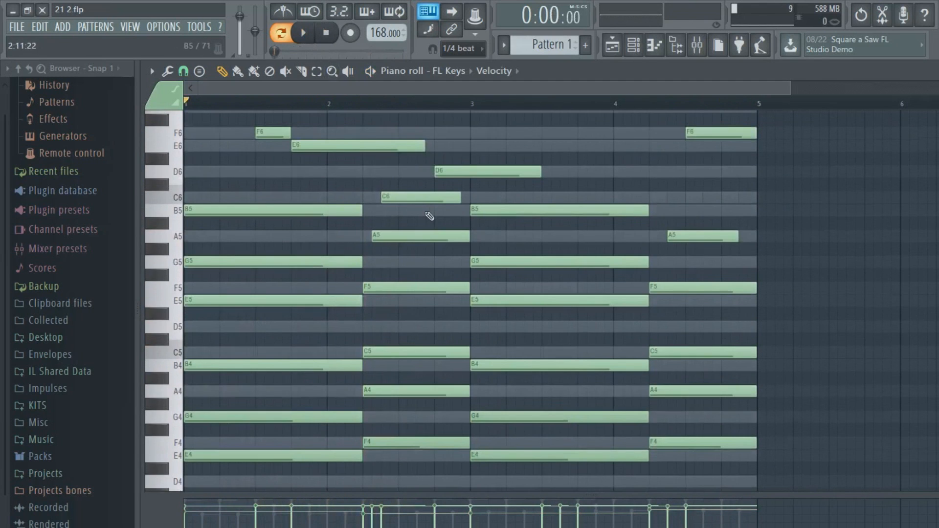
Step: Enlarge the piano roll's note area by collapsing the velocity lane, and switch back to the draw tool
click(332, 72)
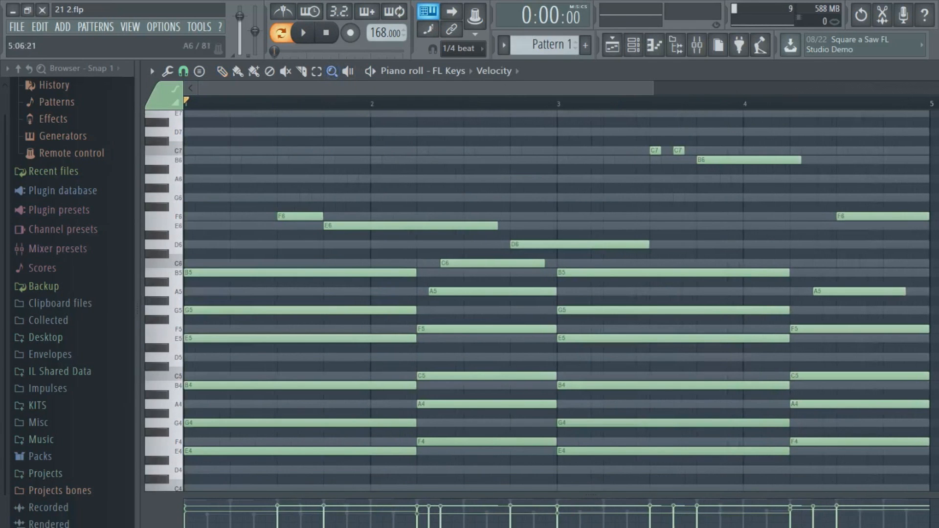
drag(935, 104, 936, 96)
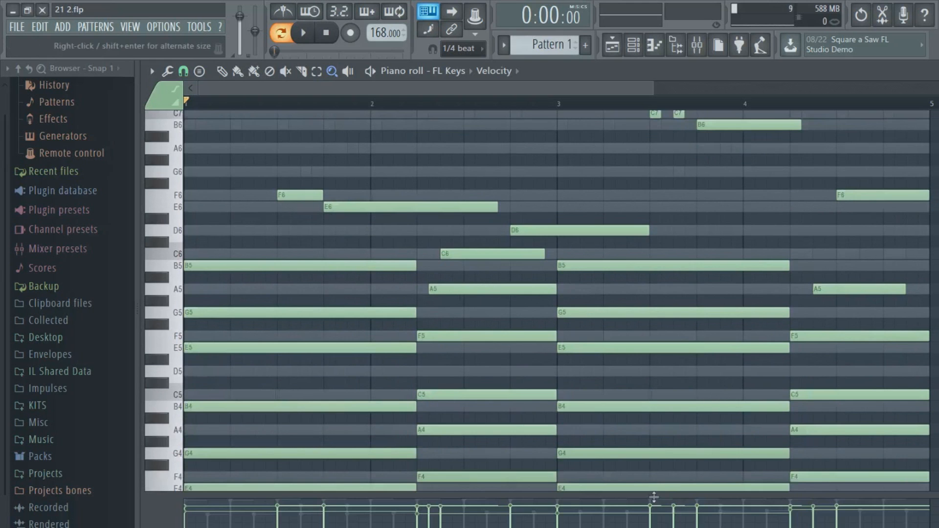
drag(655, 494, 655, 527)
drag(652, 85, 615, 85)
scroll(586, 201, up, 3)
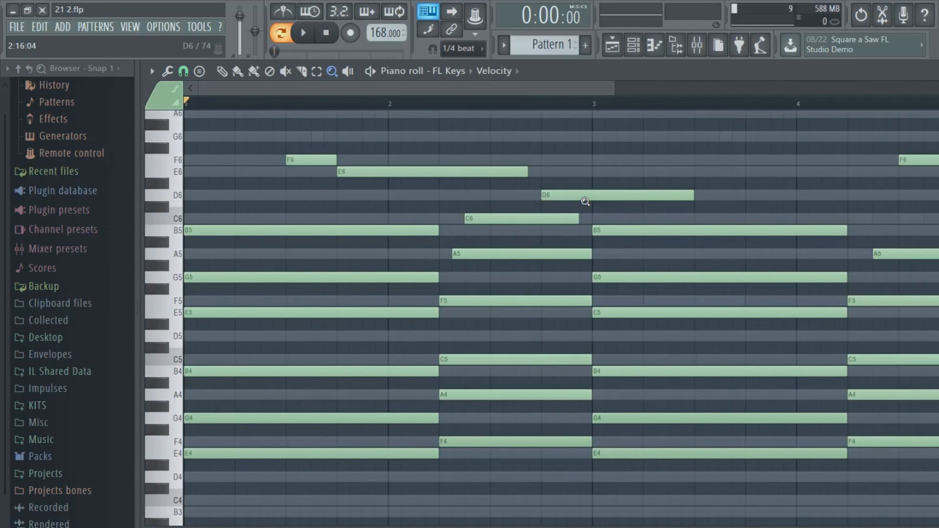
key(p)
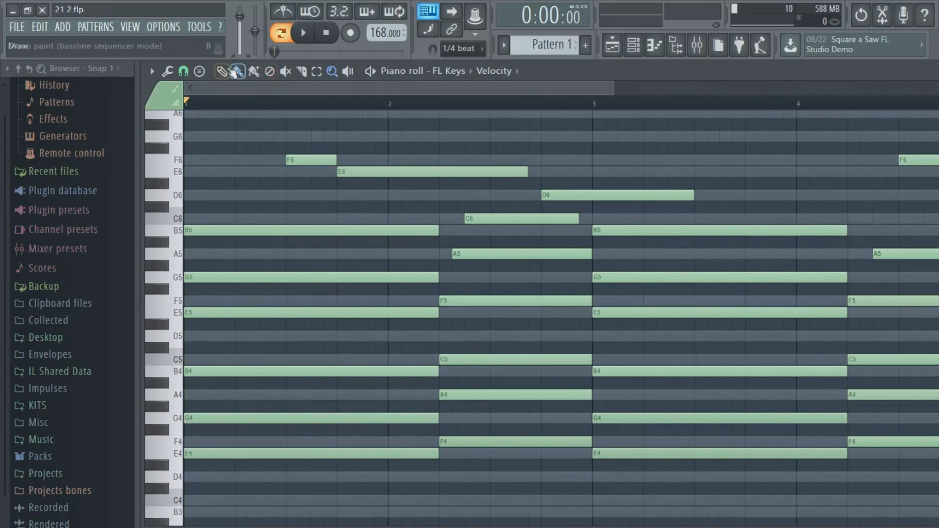
Step: Highlight the lower-octave chord notes from E4 to C5 across all four bars to review them, and clear the selection
drag(217, 330, 920, 482)
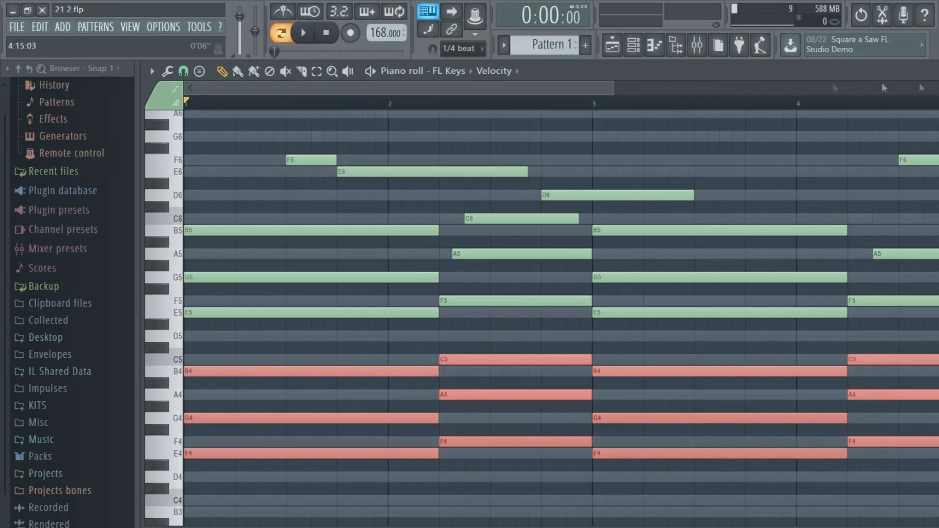
drag(609, 91, 905, 91)
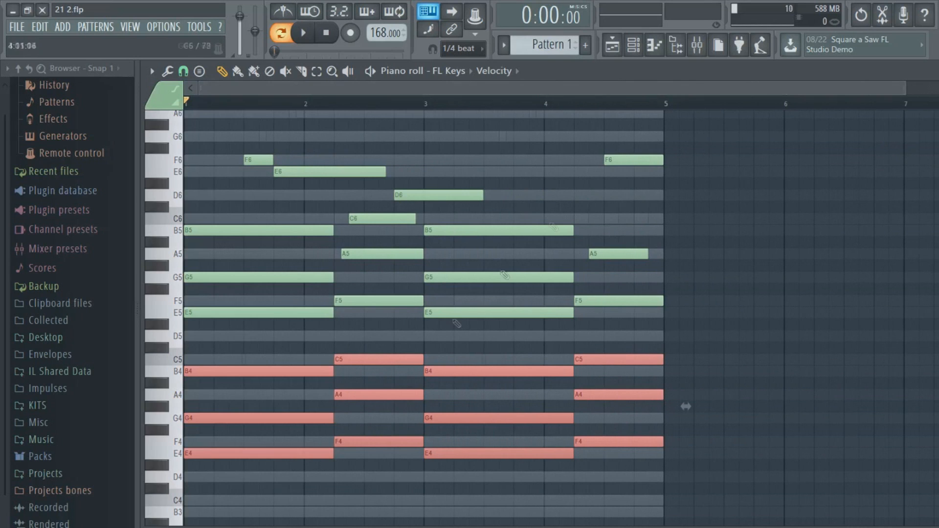
drag(228, 355, 607, 481)
click(734, 527)
click(733, 527)
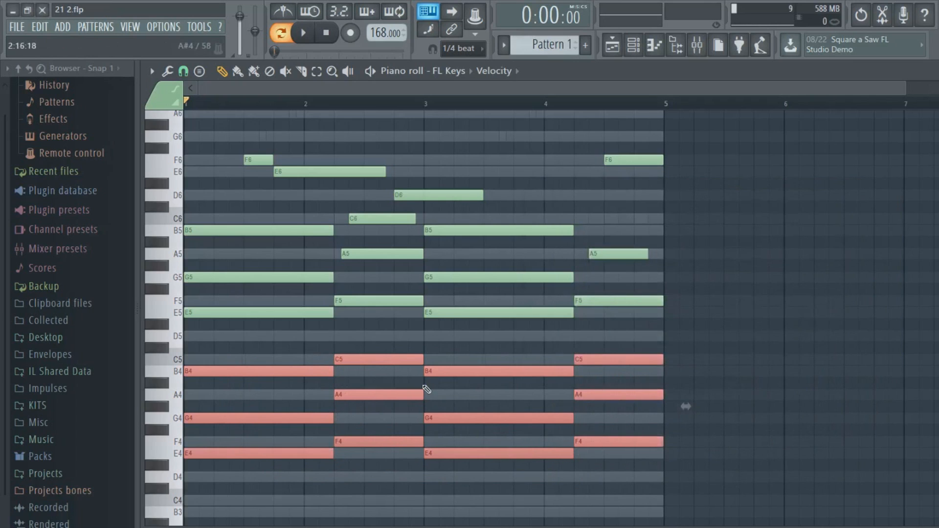
click(260, 339)
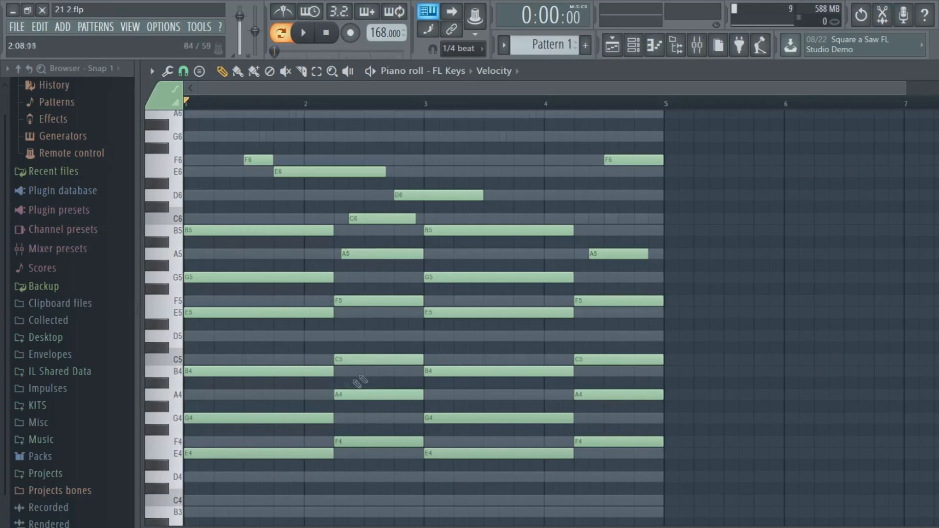
Step: Examine the piano roll's snap-to-grid options and close the list without changing the setting
drag(249, 352, 622, 483)
mouse_move(197, 374)
mouse_down()
mouse_move(268, 375)
mouse_move(139, 234)
mouse_move(590, 230)
mouse_move(583, 237)
mouse_move(688, 239)
mouse_move(690, 248)
mouse_up()
key(Delete)
click(182, 74)
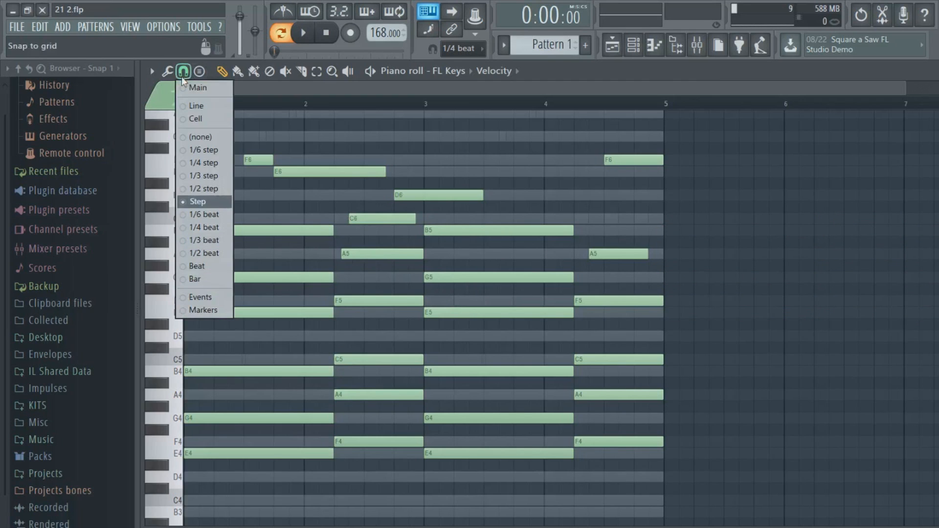
click(181, 75)
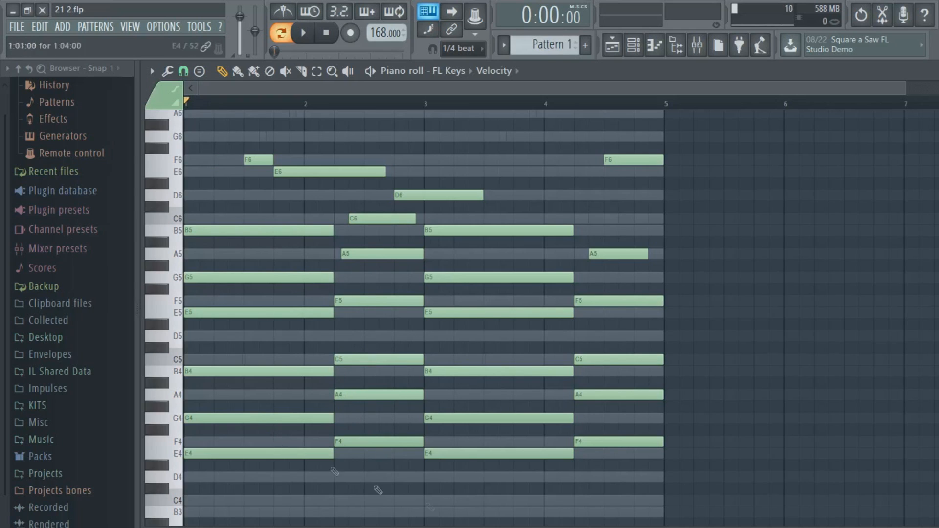
Step: Highlight the shorter chords in bars 4 and 2, compare them with the melody above, and clear the selection
drag(608, 202, 617, 448)
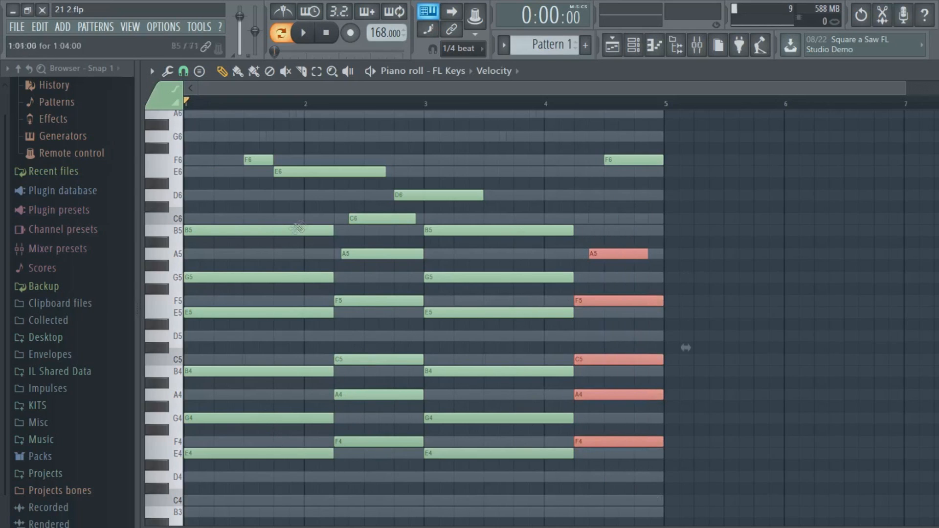
drag(348, 204, 388, 462)
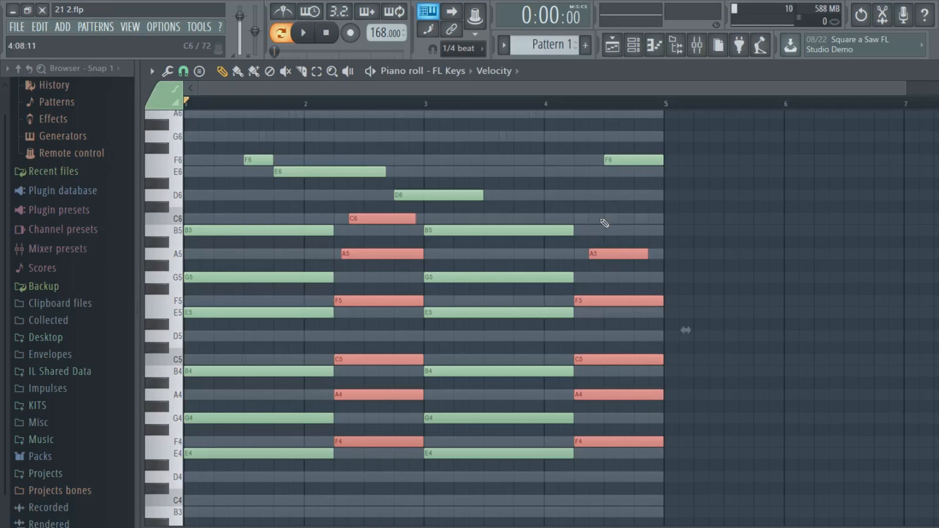
scroll(621, 228, up, 3)
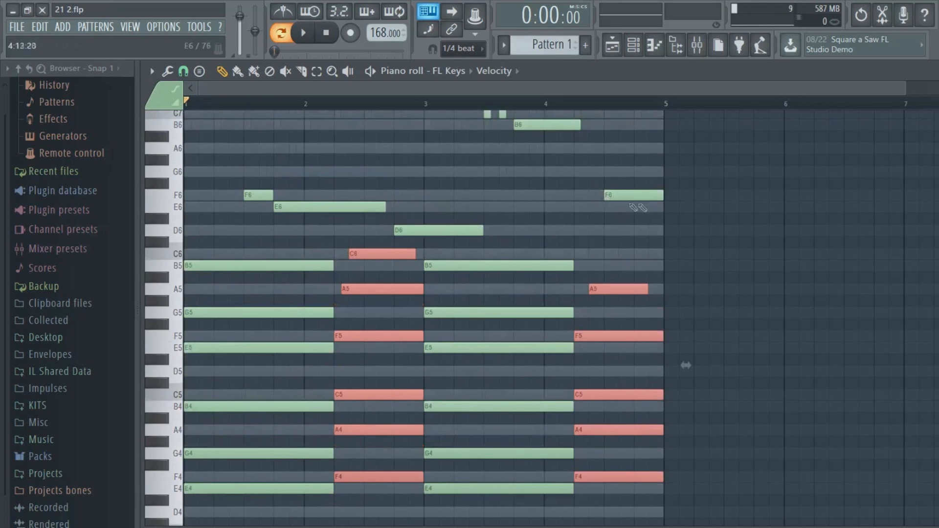
scroll(621, 208, down, 6)
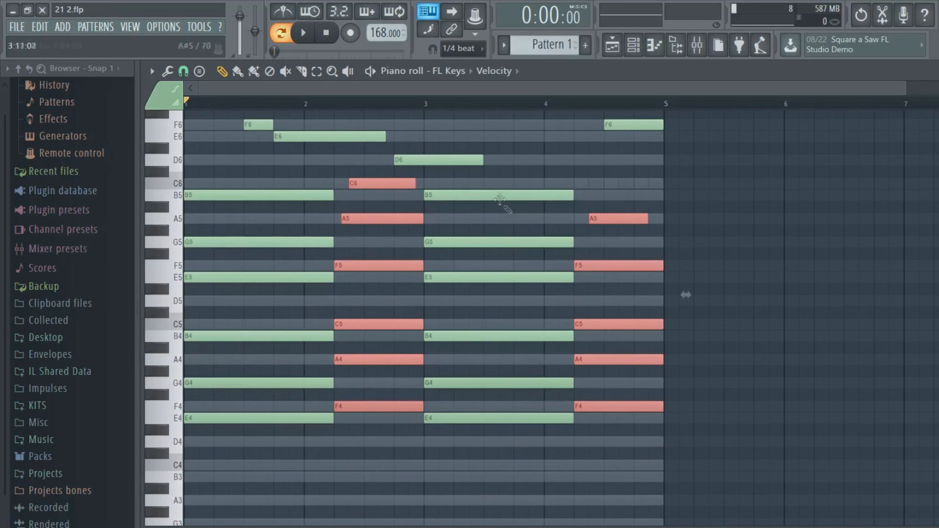
click(354, 218)
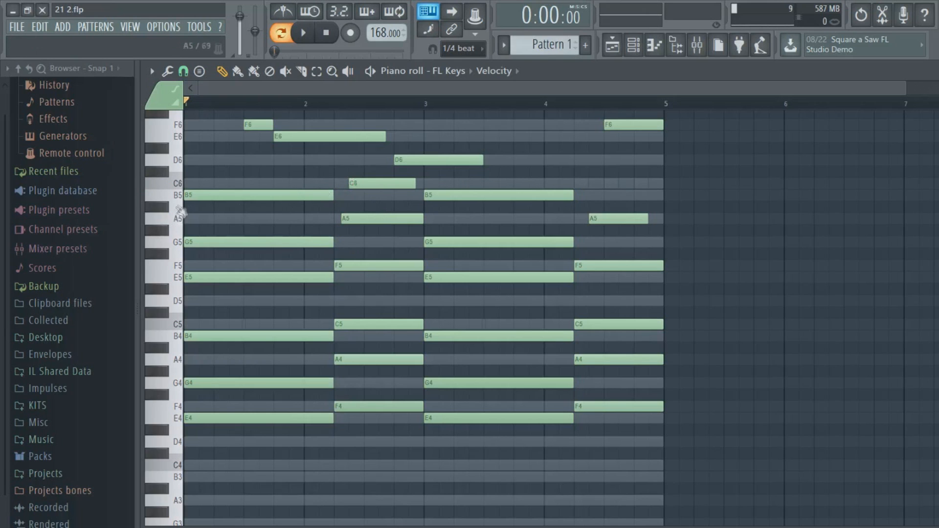
Step: Select all the chord notes from E4 up to C6, leaving the melody notes above them unselected
drag(200, 171, 266, 465)
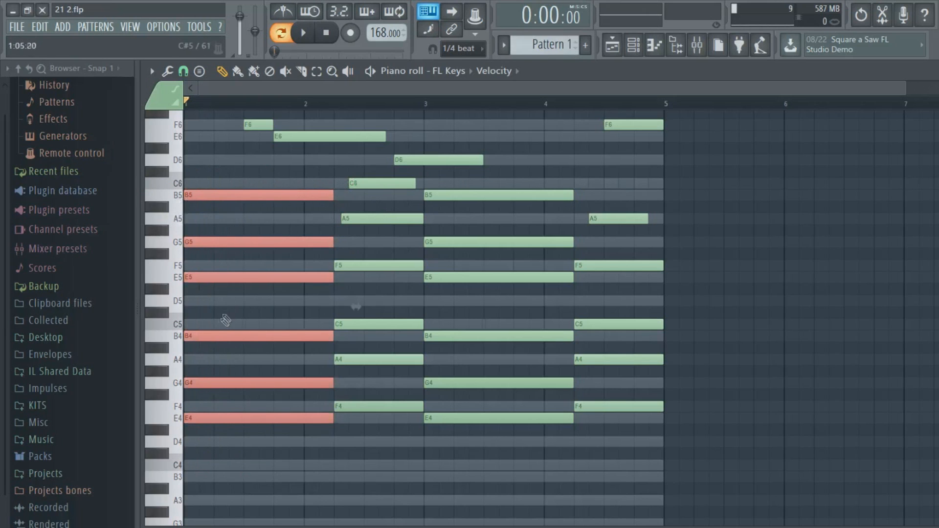
drag(222, 315, 797, 425)
ctrl+click(711, 339)
scroll(538, 308, up, 3)
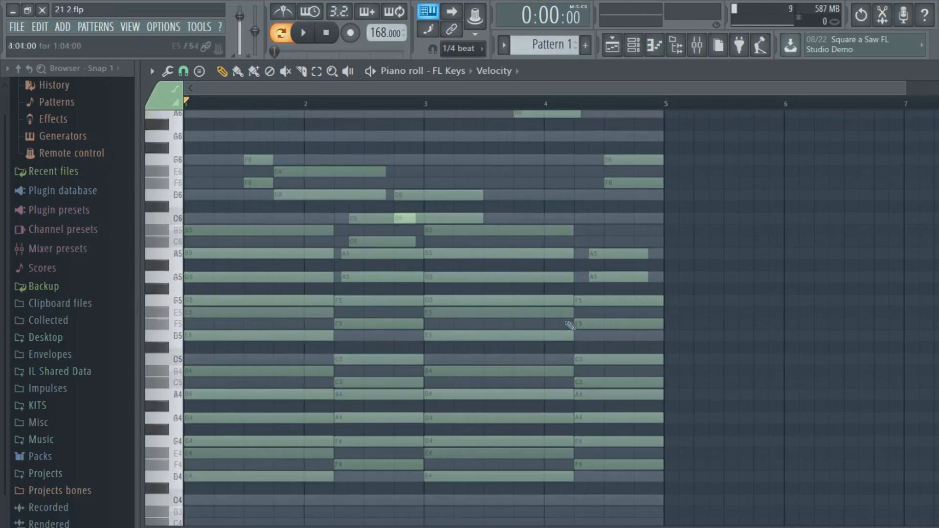
drag(679, 232, 216, 514)
drag(665, 181, 254, 422)
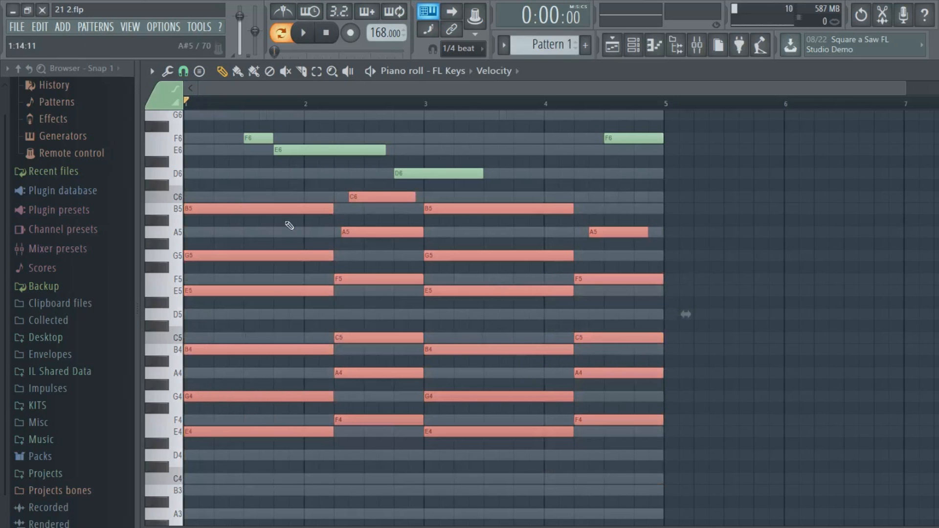
Step: Highlight the melody notes from D6 up to C7 across the four bars to review them, and clear the selection
scroll(286, 230, up, 3)
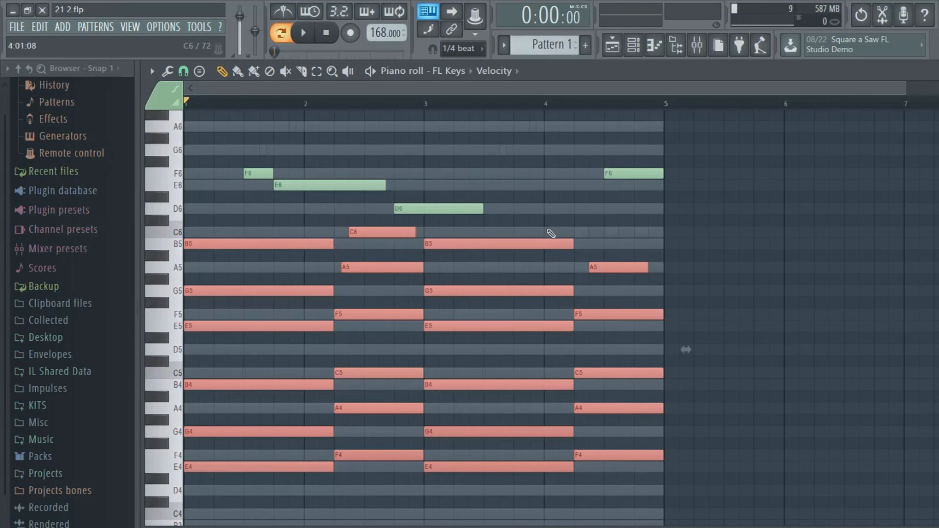
scroll(548, 244, up, 4)
drag(732, 169, 158, 368)
scroll(237, 317, down, 2)
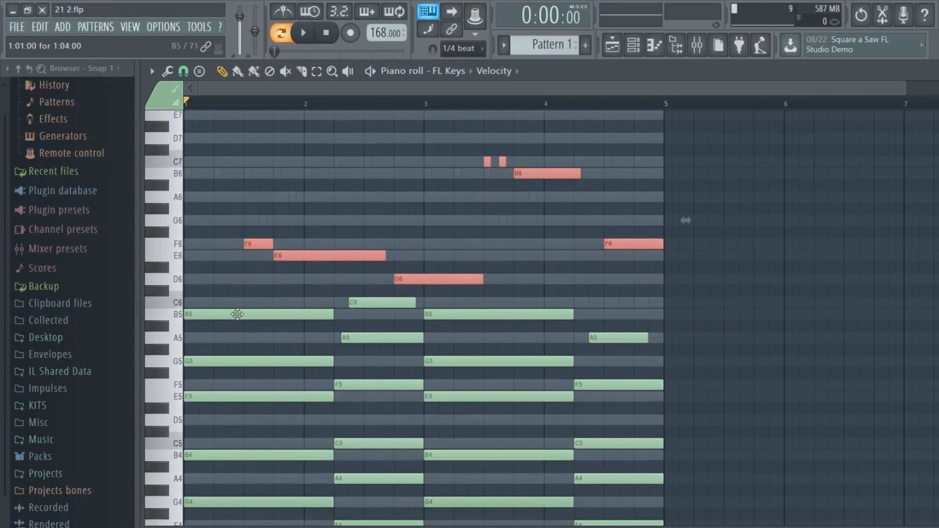
click(255, 230)
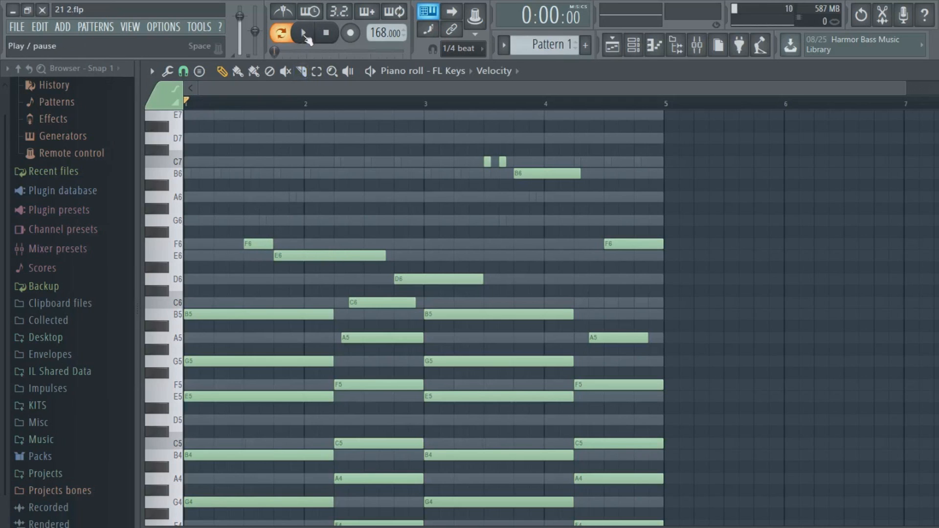
Step: Audition the melody pitches around F6 and D6 on the piano keys, and play the opening bar of Pattern 1
click(184, 258)
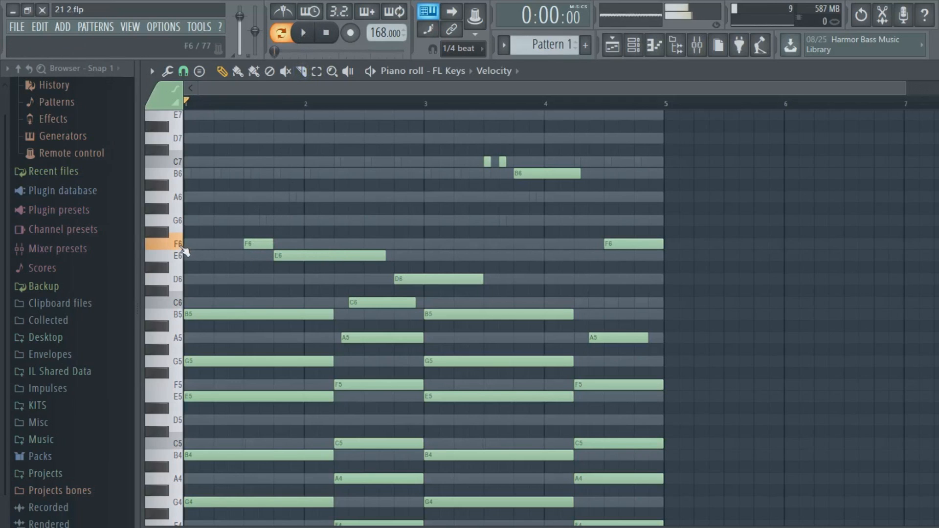
click(184, 280)
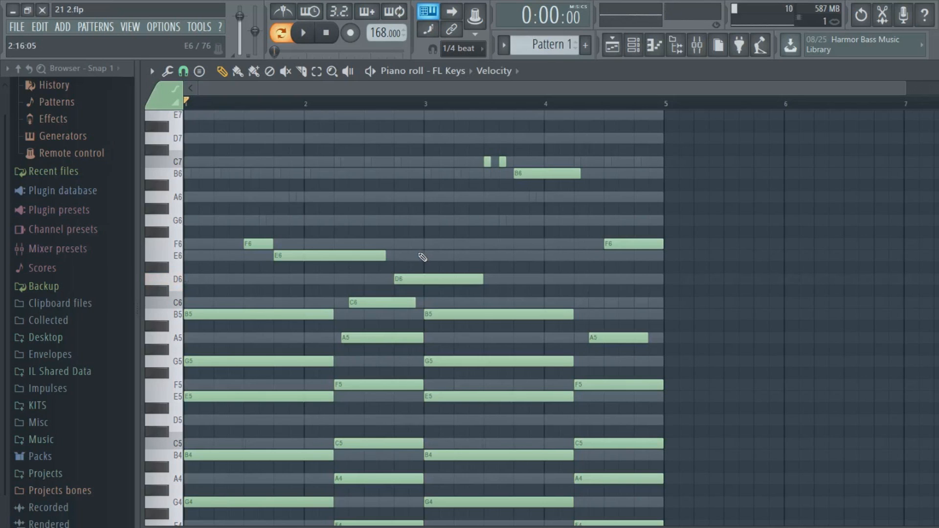
click(310, 41)
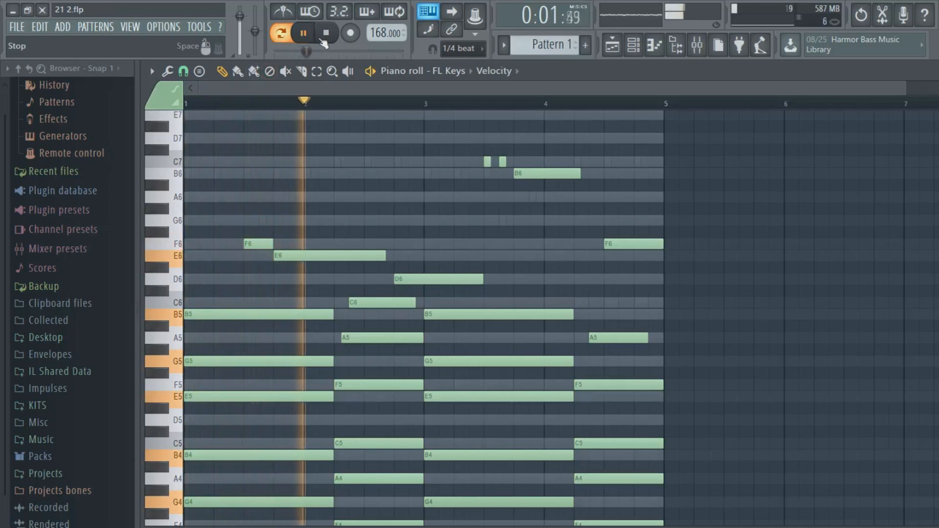
click(325, 33)
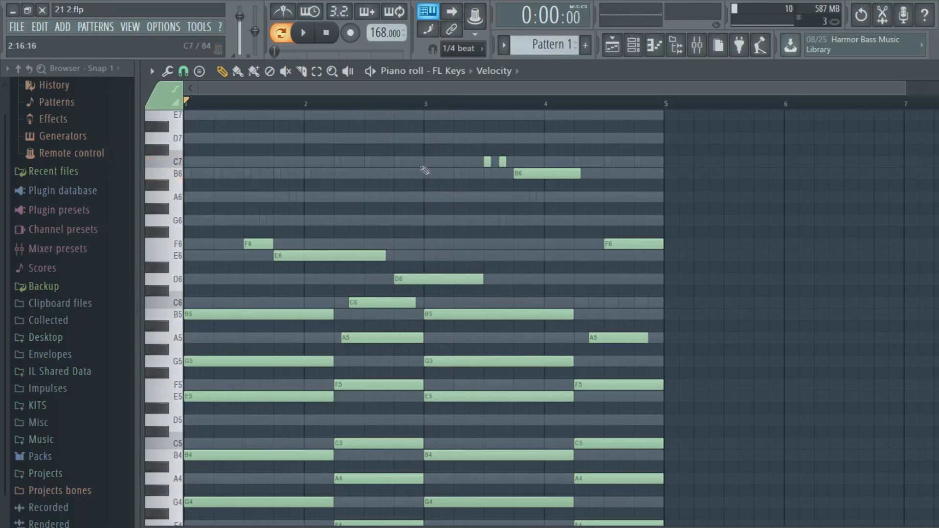
Step: Review the short C7 notes, the final F6 and the chords below, and listen to the start of the pattern again
drag(466, 145, 486, 157)
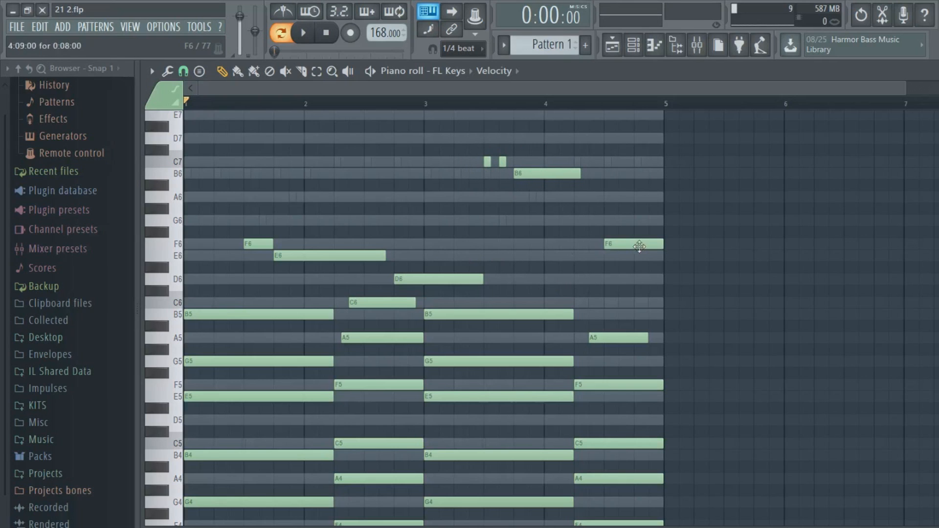
drag(678, 122, 631, 139)
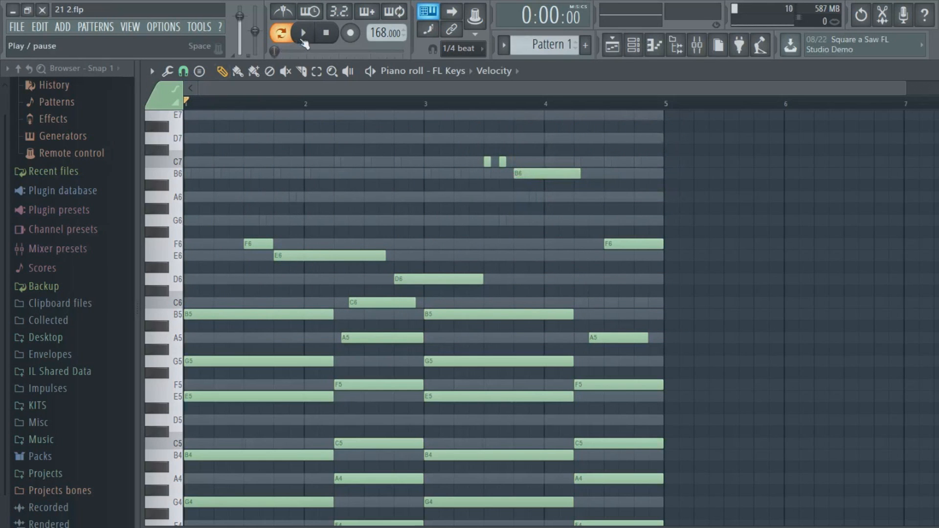
scroll(409, 260, down, 4)
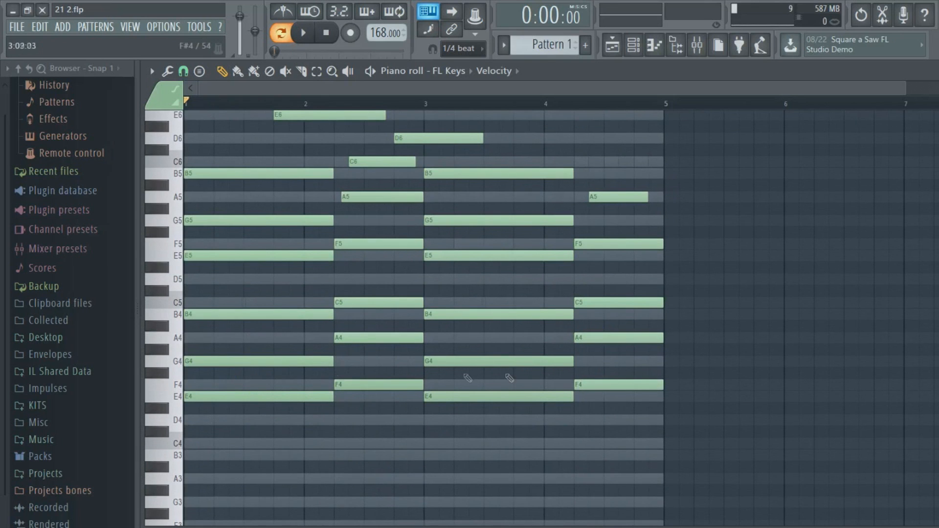
scroll(323, 391, up, 4)
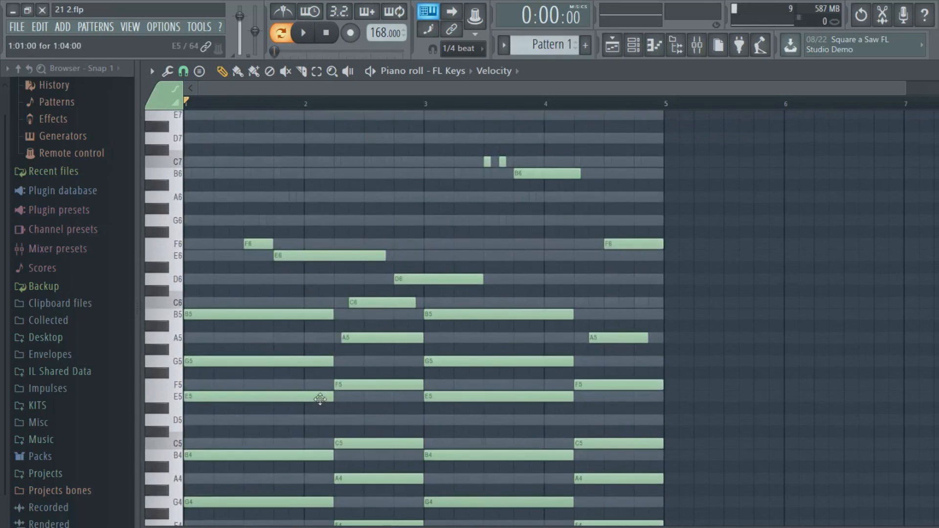
scroll(321, 398, down, 2)
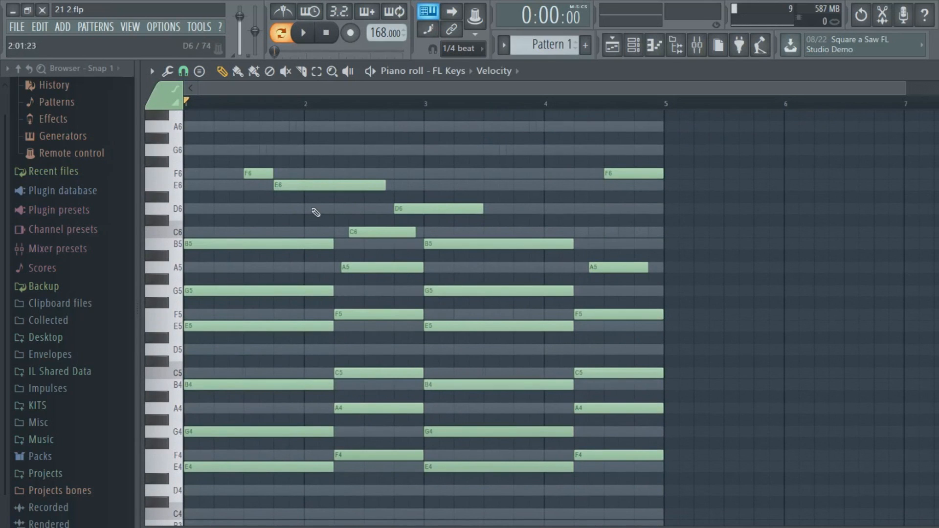
click(303, 34)
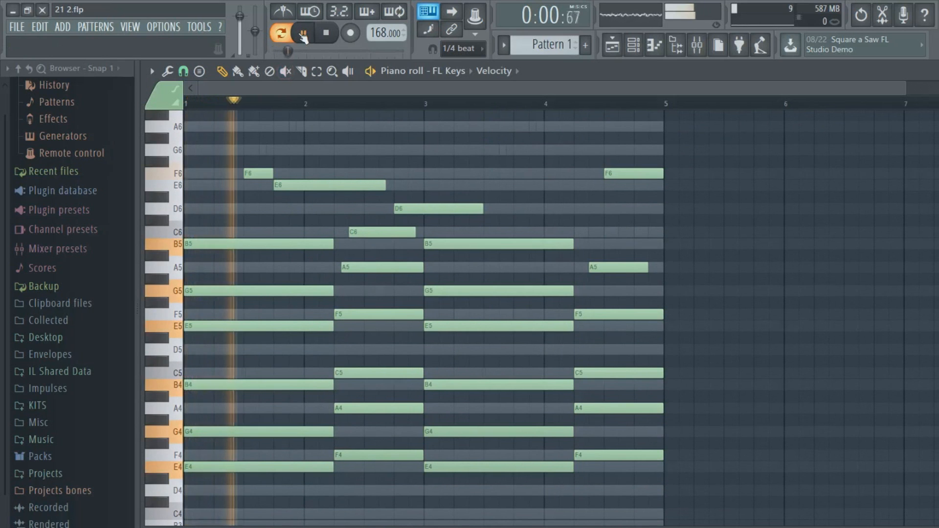
scroll(388, 215, up, 3)
scroll(387, 215, down, 1)
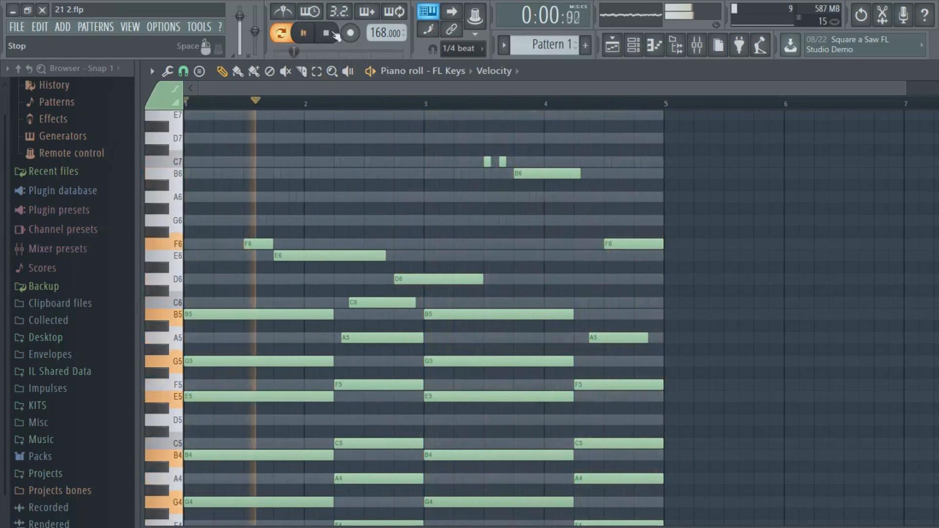
click(326, 33)
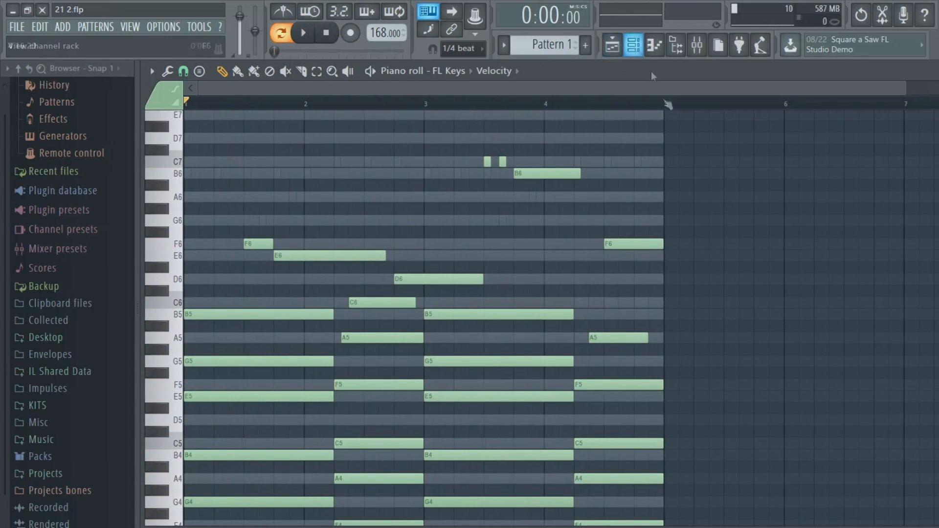
key(alt+Tab)
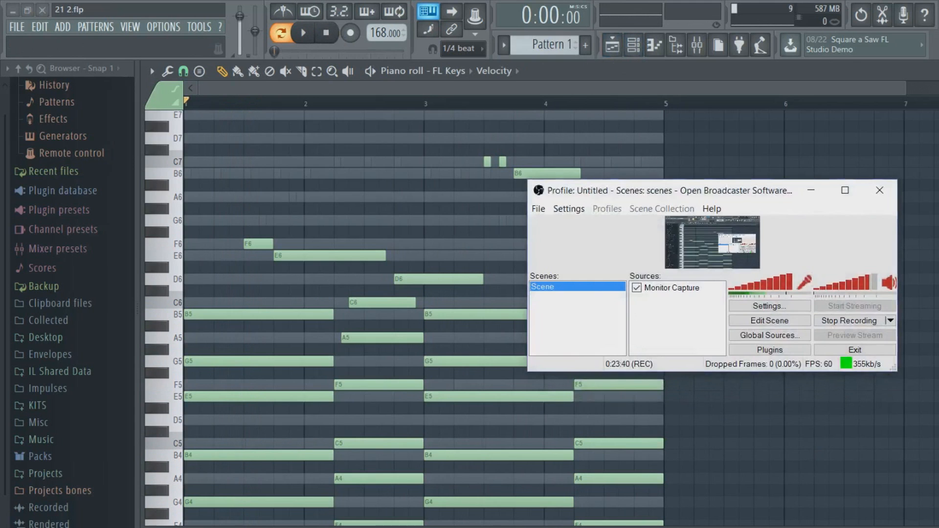
key(alt+Tab)
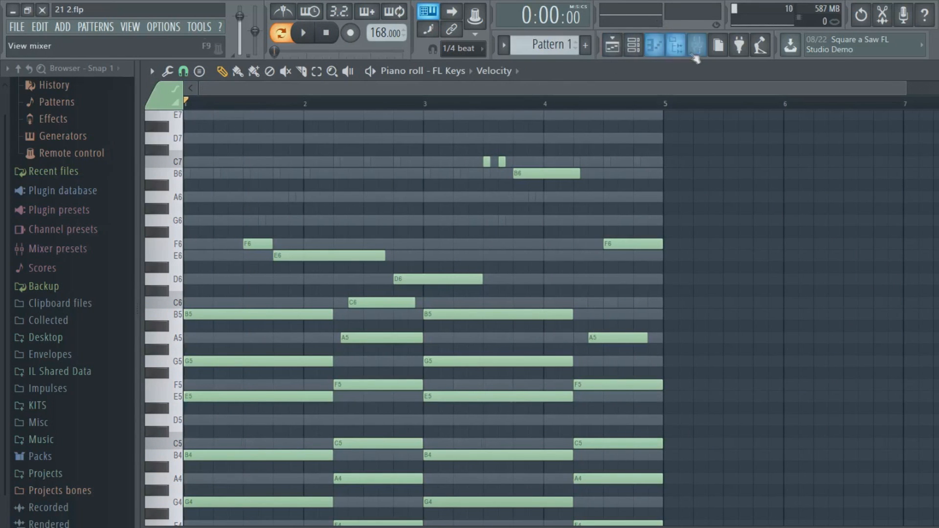
Step: Show the mixer and channel rack, and unmute the BELL PAD, STRINGS and HORN channels
click(697, 45)
click(633, 45)
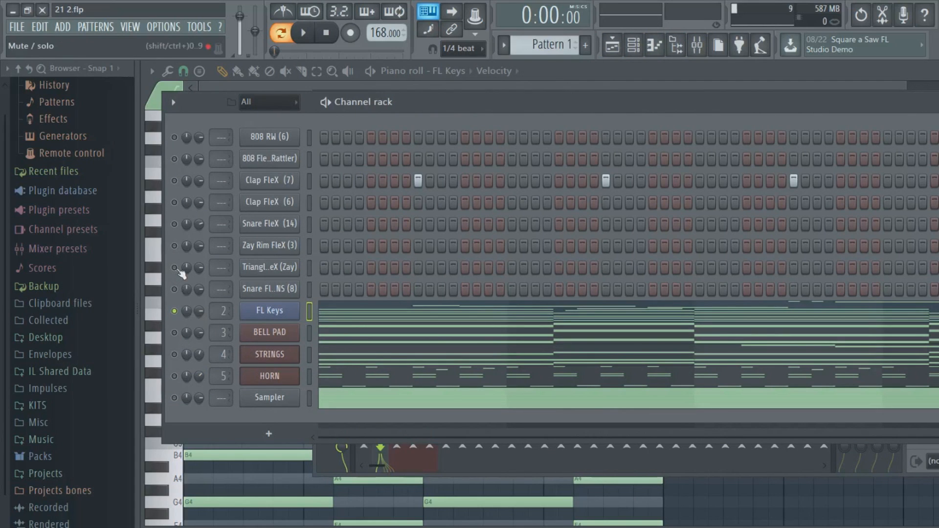
click(175, 333)
click(174, 355)
click(174, 376)
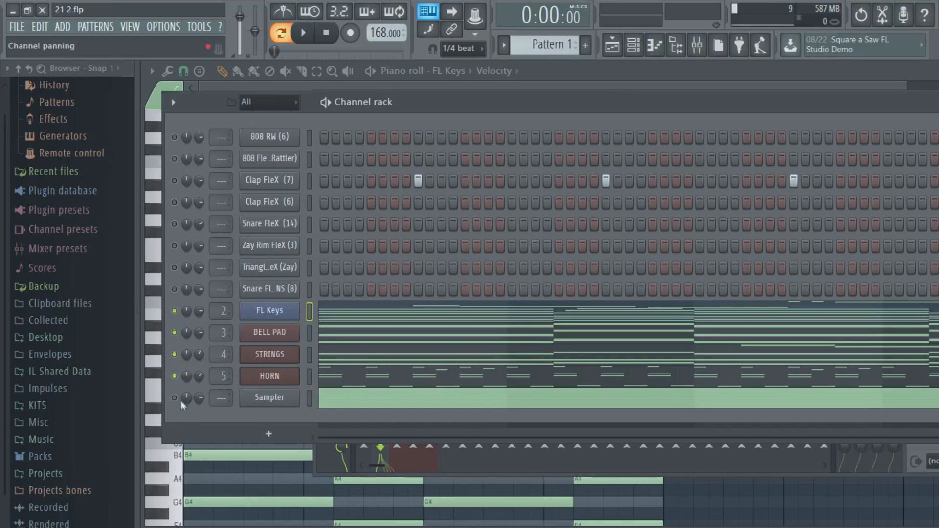
drag(569, 118, 548, 105)
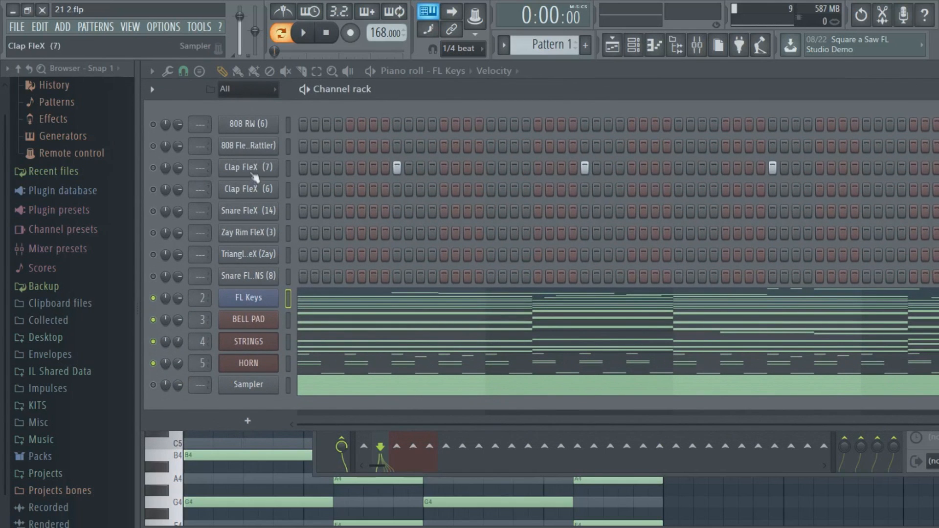
Step: Give Clap FleX (6) the same step pattern as Clap FleX (7)
right_click(249, 167)
click(418, 179)
right_click(249, 189)
click(450, 213)
Step: Inspect the sampler settings of Clap FleX (7) and Clap FleX (6), and close them
click(250, 167)
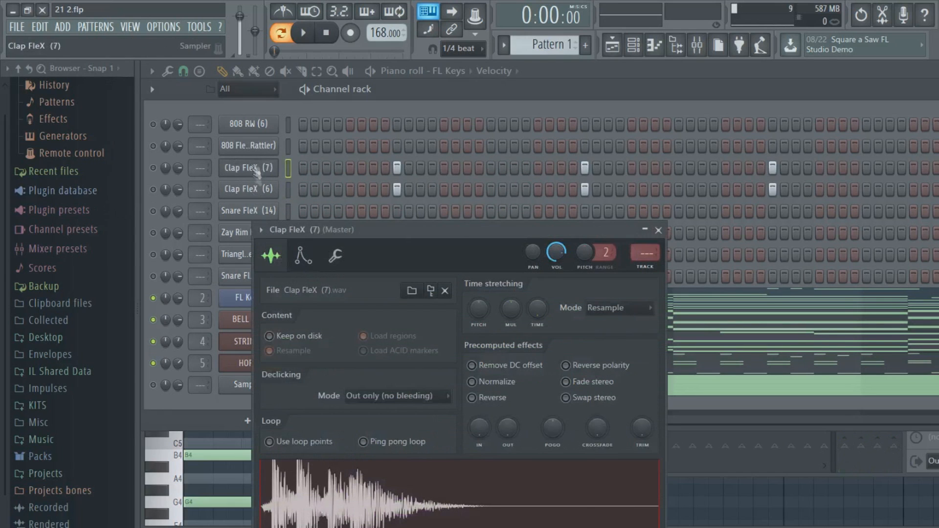
click(250, 188)
click(589, 161)
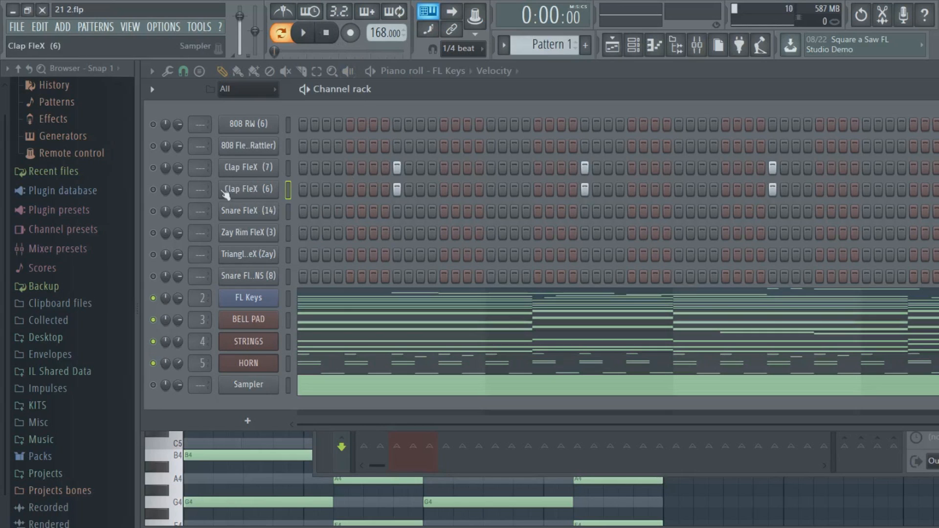
Step: Unmute the clap, snare, rim and triangle channels, and mute FL Keys, STRINGS and HORN
click(153, 168)
drag(154, 177, 160, 287)
click(153, 298)
click(153, 342)
click(153, 364)
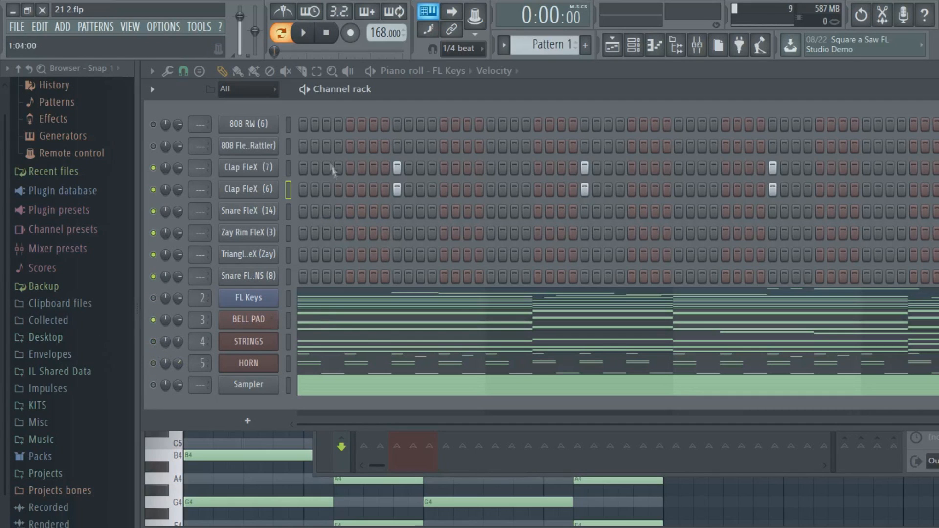
Step: Program 808 RW (6) hits on steps 1, 13, 33, 39 and 45
click(304, 126)
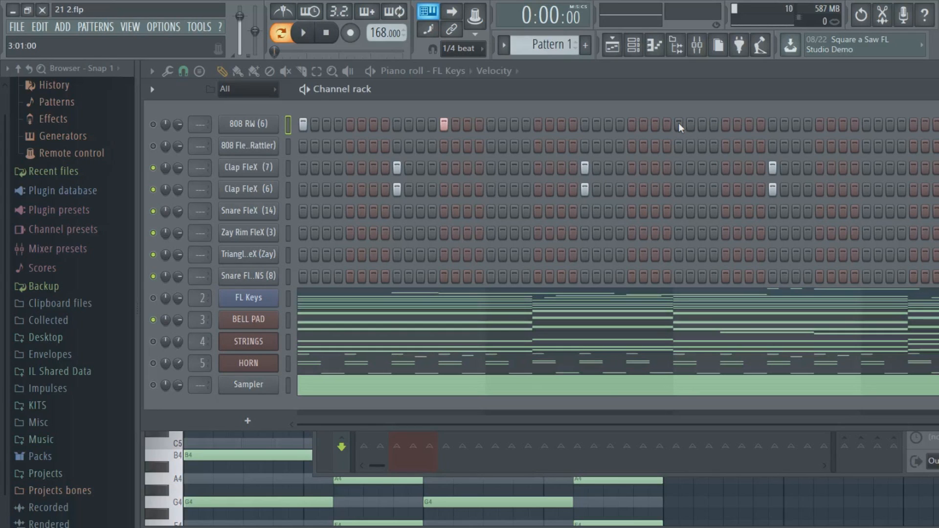
drag(604, 100, 576, 92)
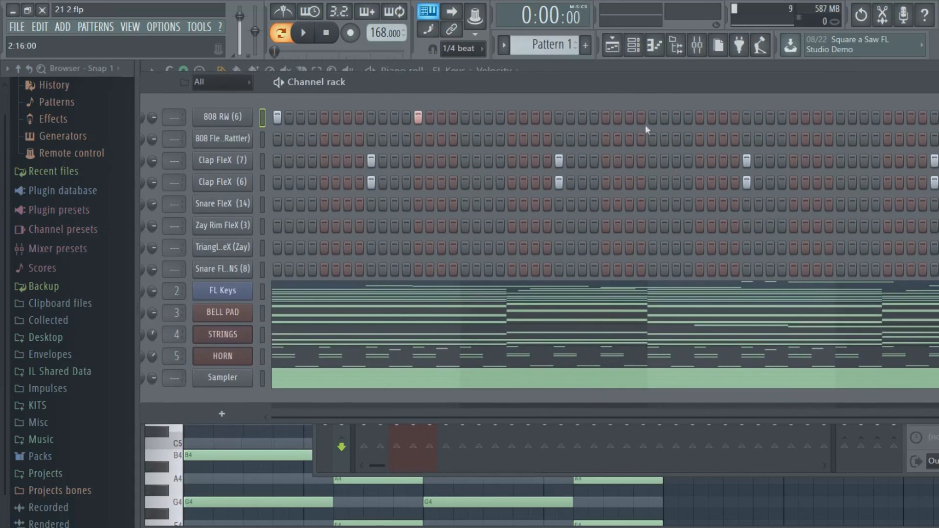
click(653, 117)
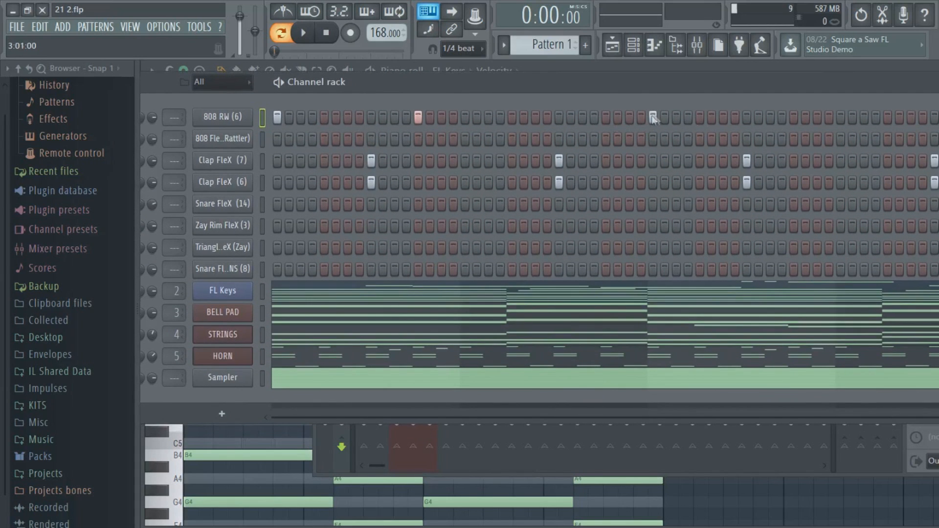
click(723, 117)
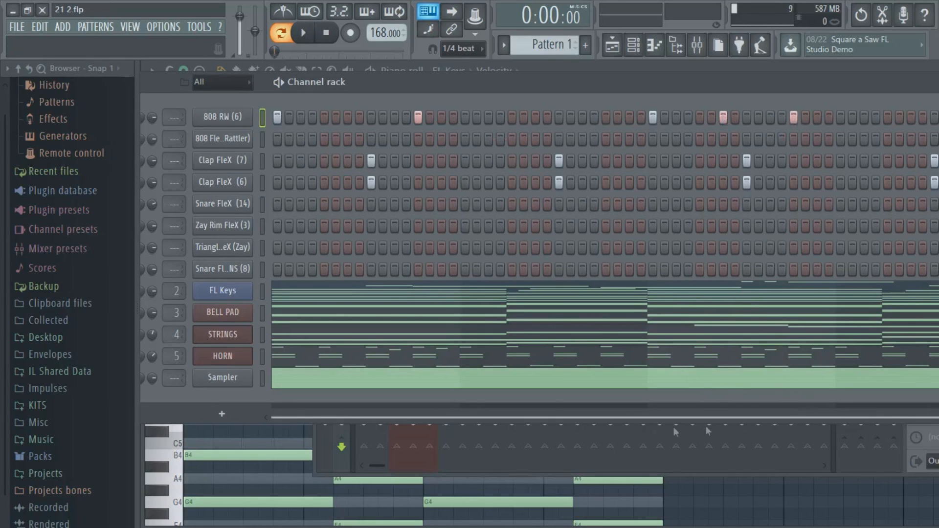
drag(453, 82, 472, 81)
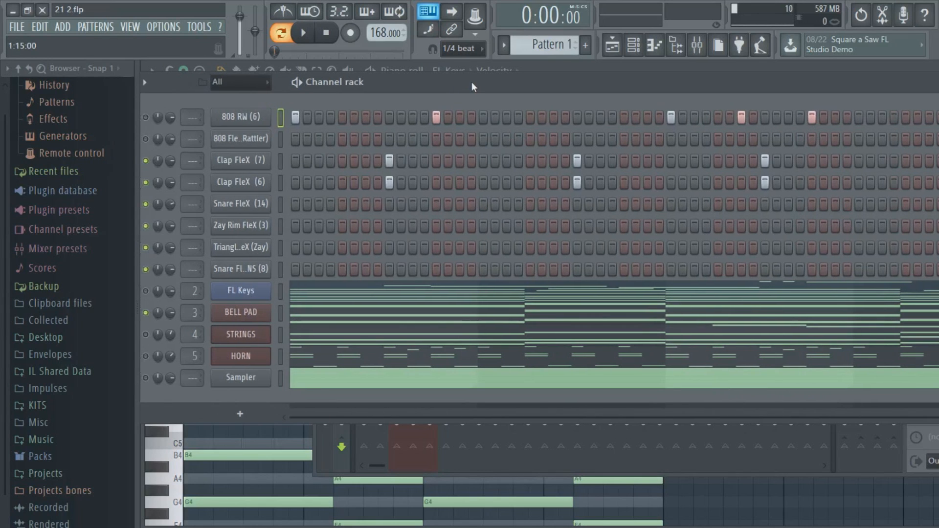
click(461, 161)
click(461, 182)
click(460, 182)
click(460, 160)
click(460, 203)
click(507, 204)
right_click(507, 204)
right_click(460, 203)
Step: Add hits on steps 15 and 47 of both Clap FleX channels, removing the trial hits on step 19
click(460, 160)
click(463, 182)
click(507, 161)
click(507, 183)
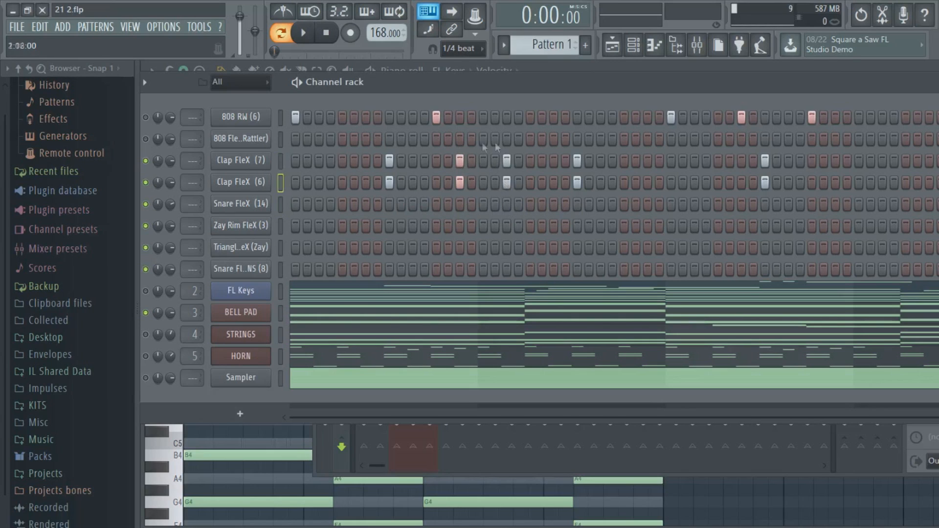
right_click(507, 162)
right_click(506, 182)
click(837, 163)
click(836, 182)
Step: Add Snare FleX (14) hits on steps 15, 47 and 51
mouse_move(512, 81)
mouse_down()
mouse_move(474, 87)
mouse_move(495, 82)
mouse_up()
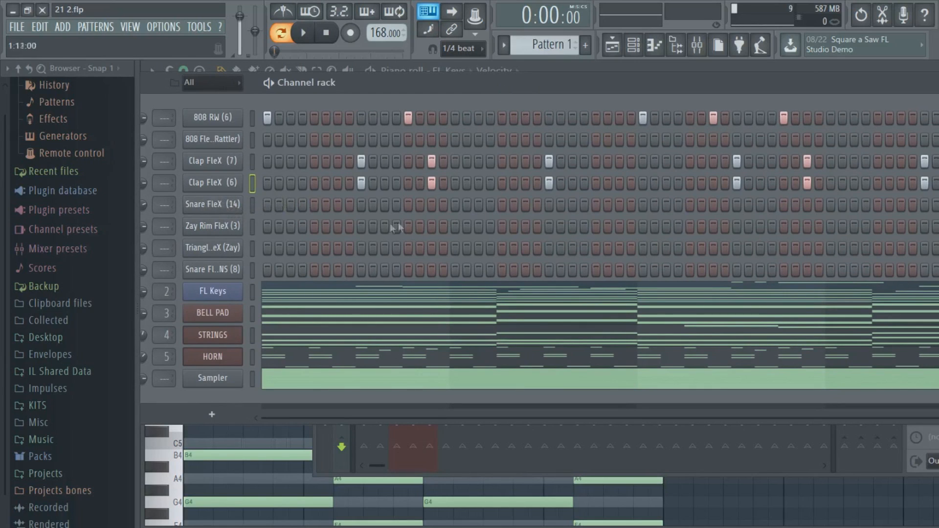
click(431, 207)
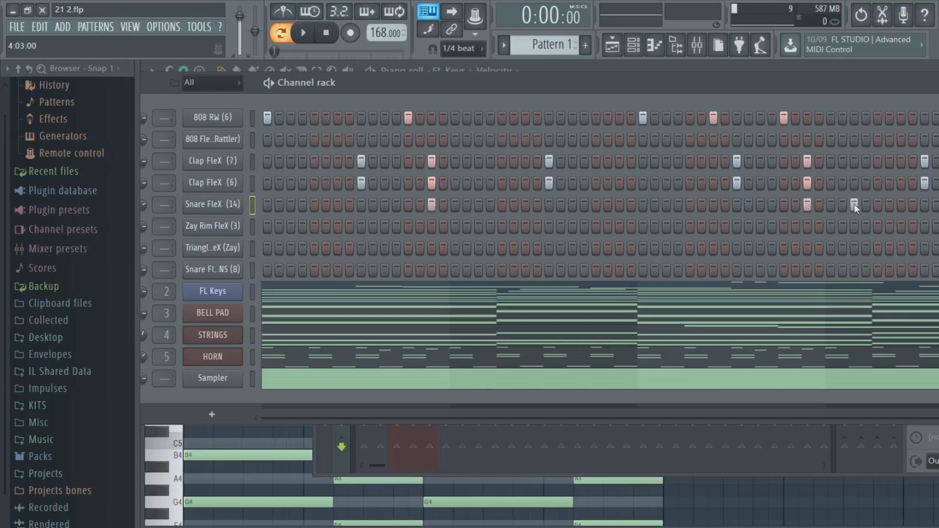
Step: Check the sample and miscellaneous settings of Snare FleX (14), and close its window
click(213, 205)
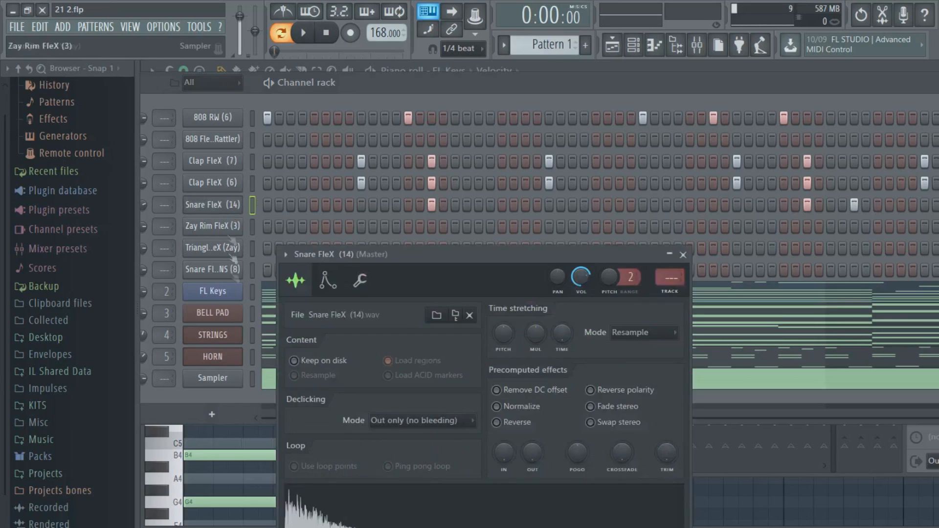
click(683, 254)
click(213, 205)
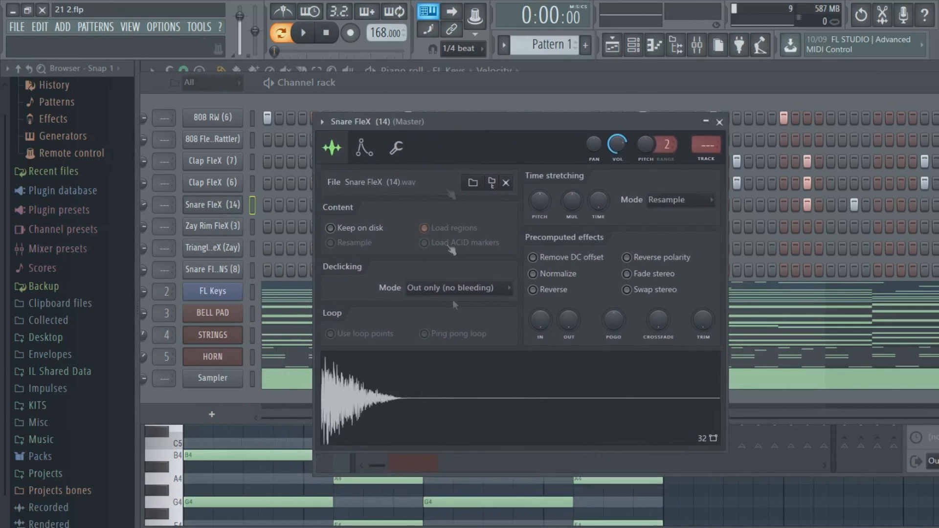
click(396, 148)
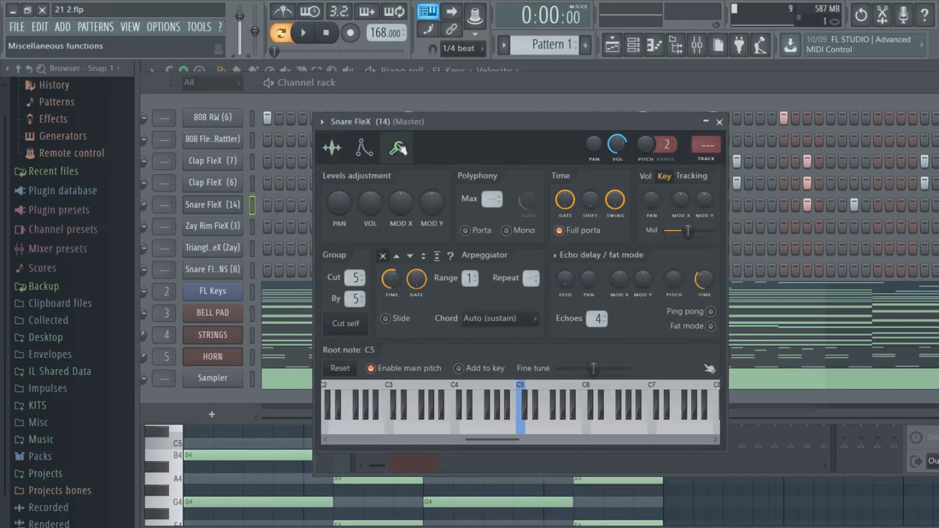
click(721, 122)
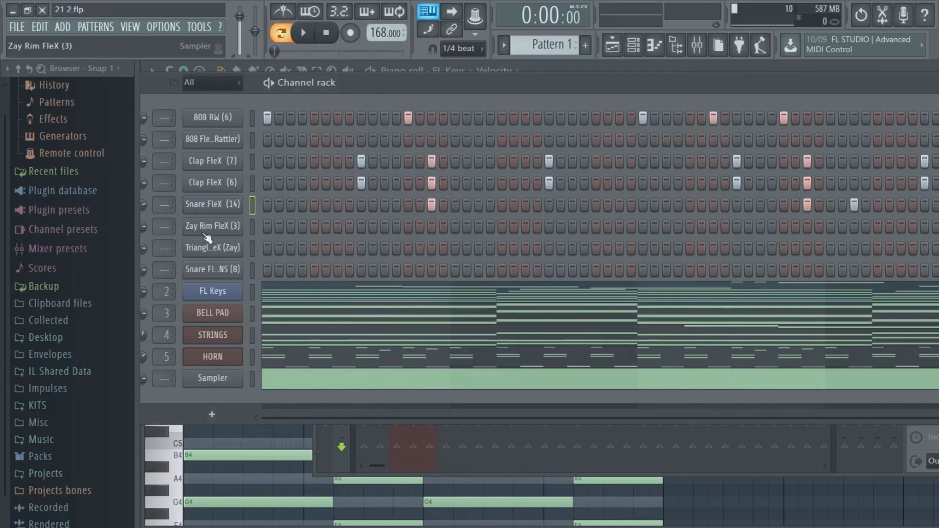
Step: Program Triangle FleX (Zay) hits on steps 5 and 37, removing the trial hit on step 15
click(431, 248)
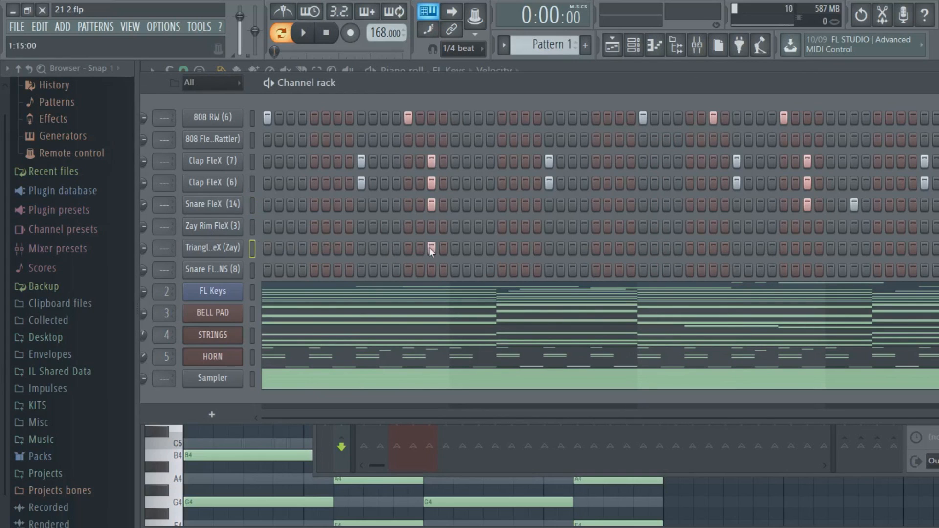
right_click(502, 248)
click(691, 249)
drag(151, 97, 207, 95)
drag(199, 247, 200, 260)
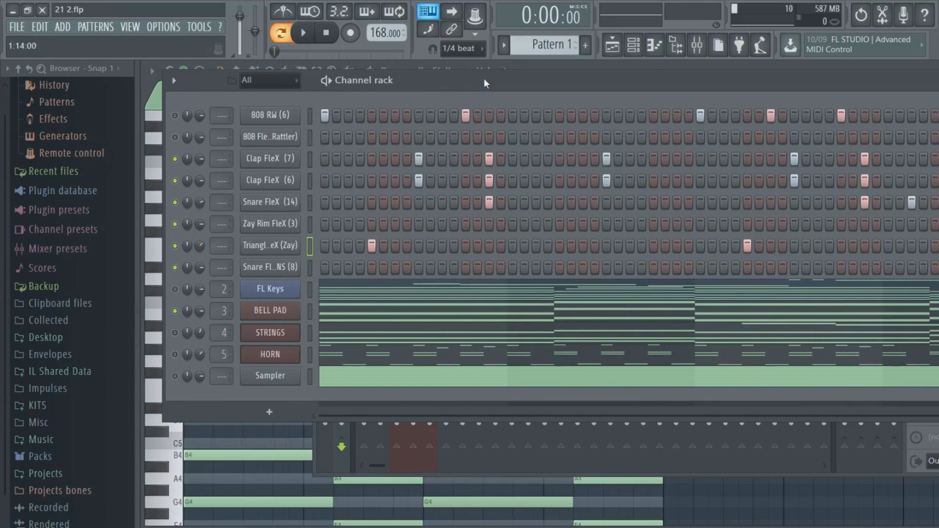
drag(486, 79, 438, 79)
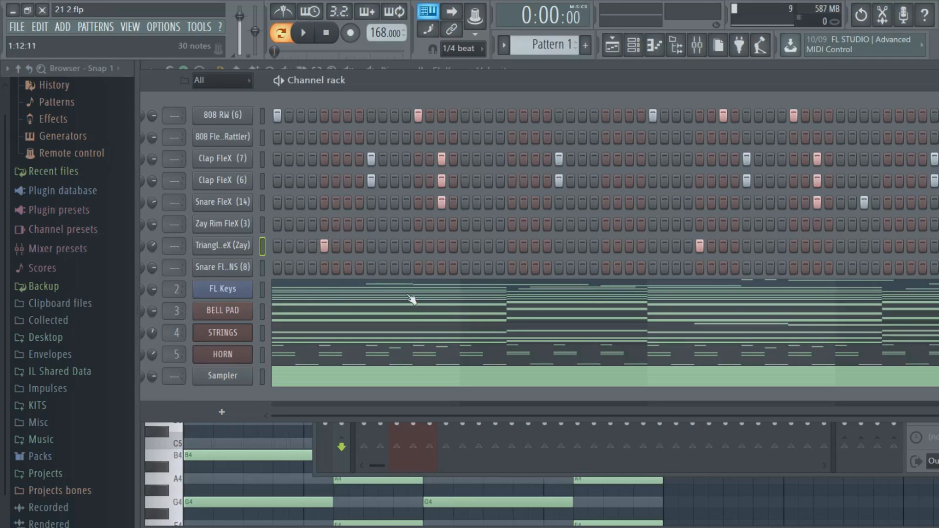
right_click(233, 274)
right_click(233, 274)
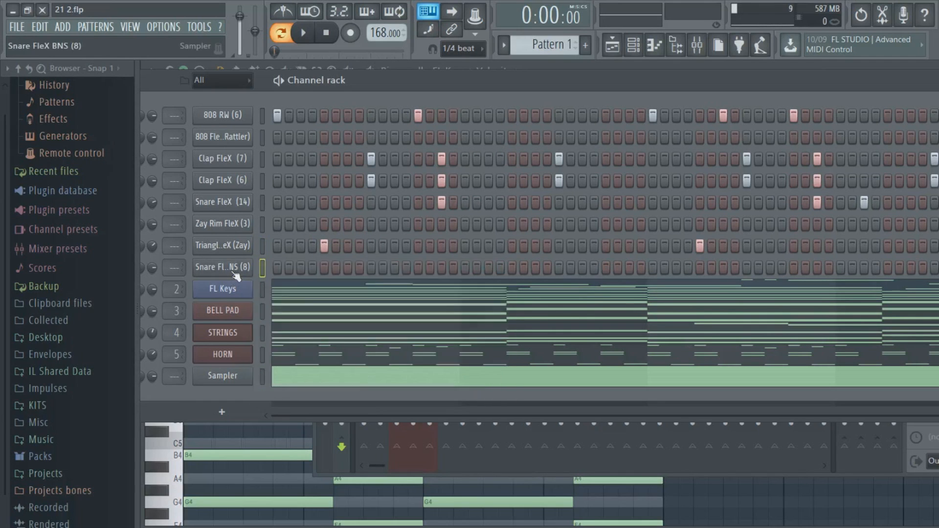
click(267, 344)
right_click(236, 246)
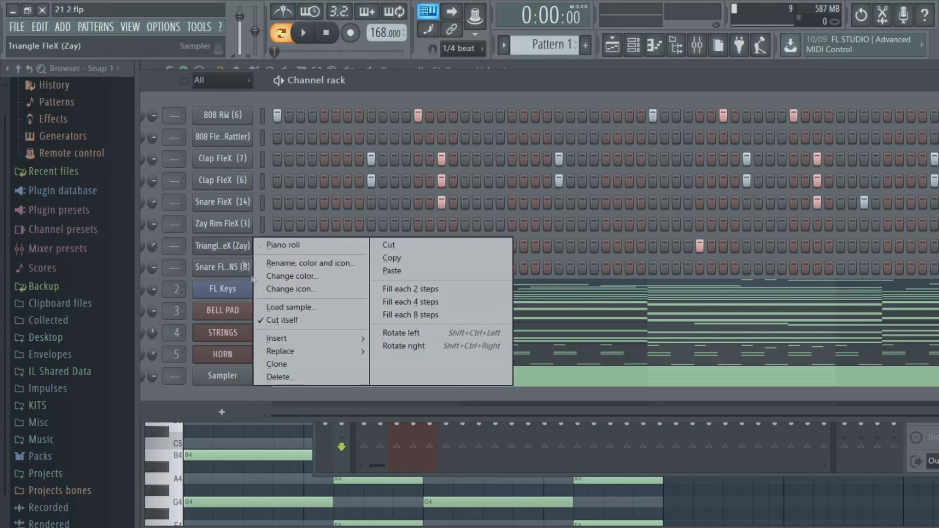
click(239, 257)
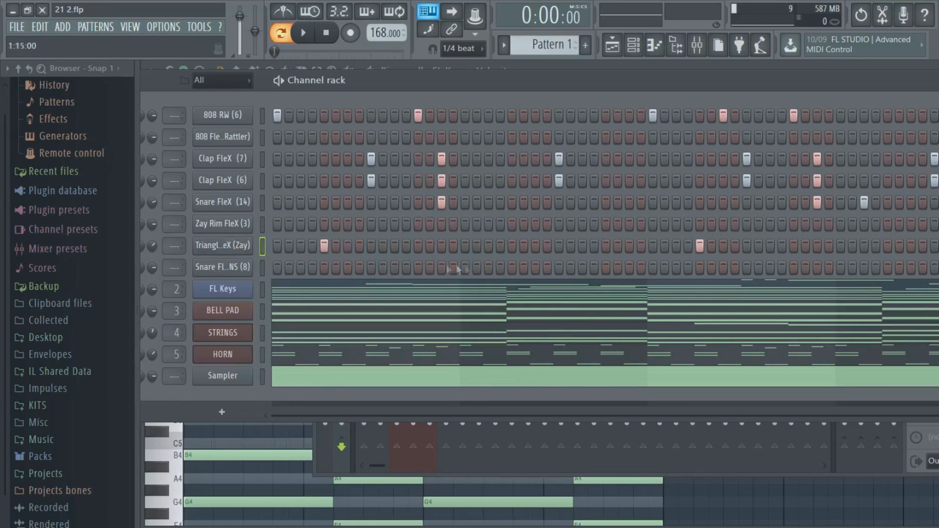
Step: Try Snare FleX BNS (8) hits on steps 19 to 21, 31 and 51 to 53 during playback, and remove them
drag(487, 269, 511, 268)
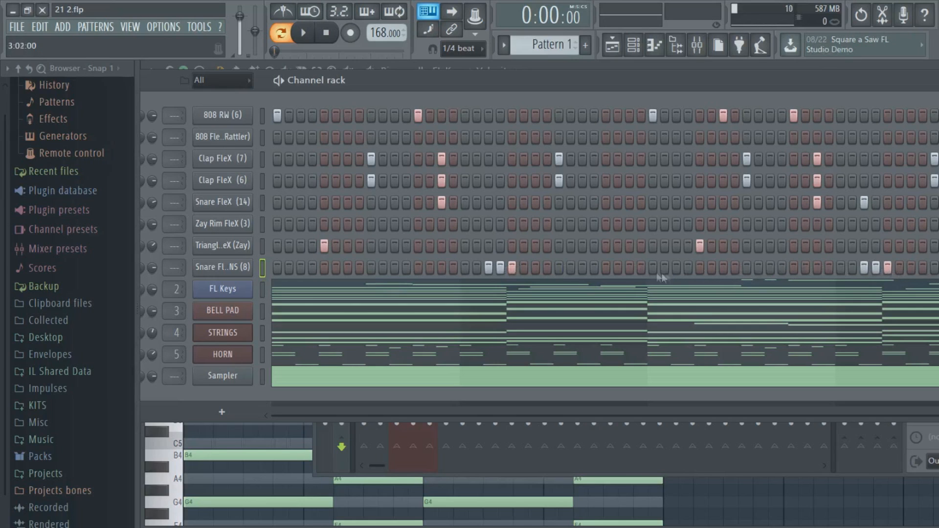
click(304, 34)
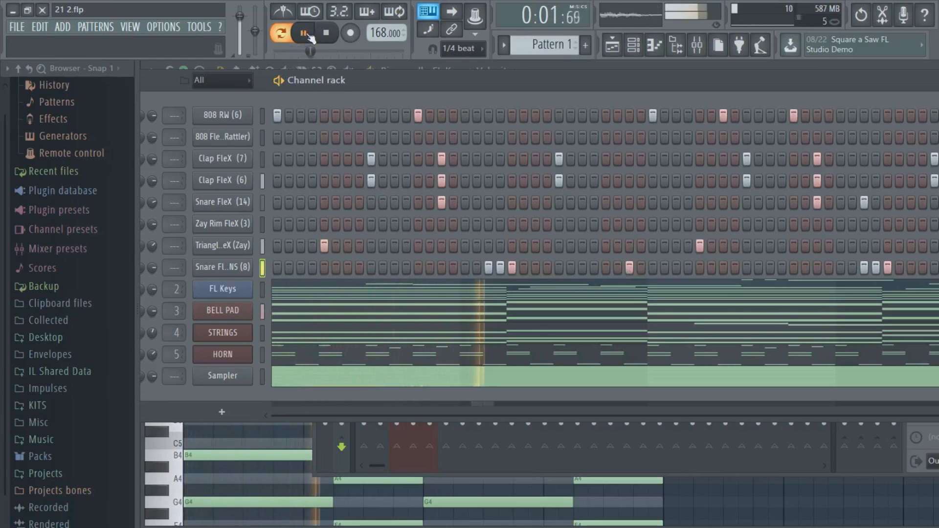
right_click(502, 267)
right_click(512, 268)
right_click(489, 268)
right_click(630, 267)
right_click(865, 267)
right_click(876, 268)
right_click(888, 268)
Step: Add a Snare FleX BNS (8) hit on step 29, and remove the Clap FleX (7) hits on steps 15 and 47
click(609, 266)
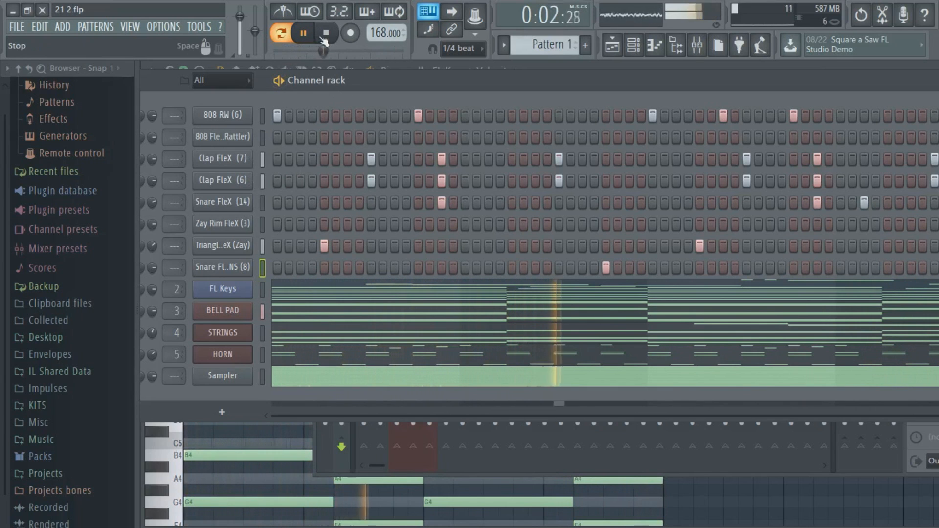
click(442, 159)
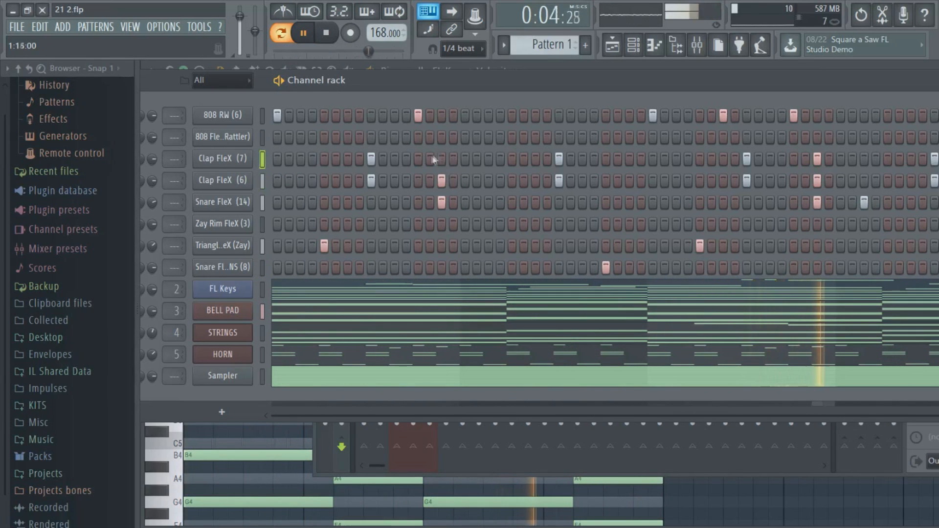
click(817, 160)
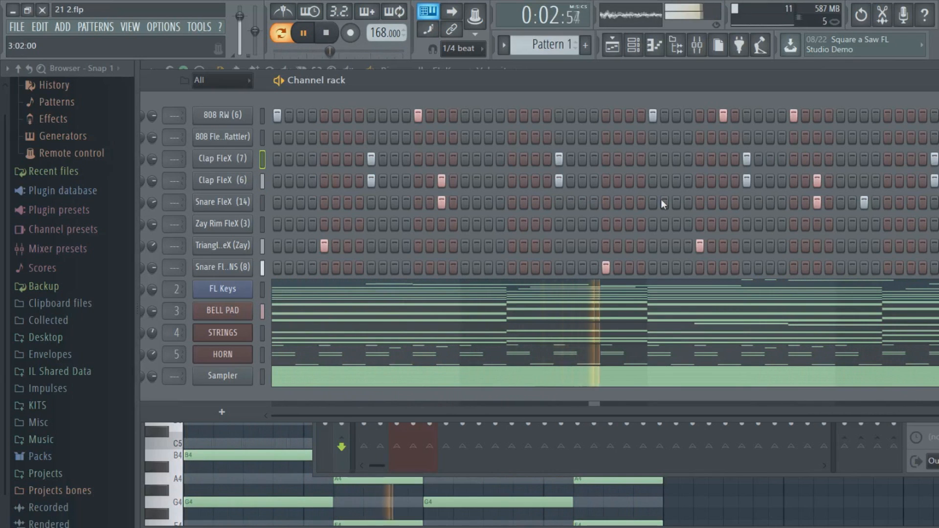
Step: Add Snare FleX (14) hits on steps 9, 25, 41 and 57, and stop playback
click(559, 202)
click(371, 202)
click(747, 202)
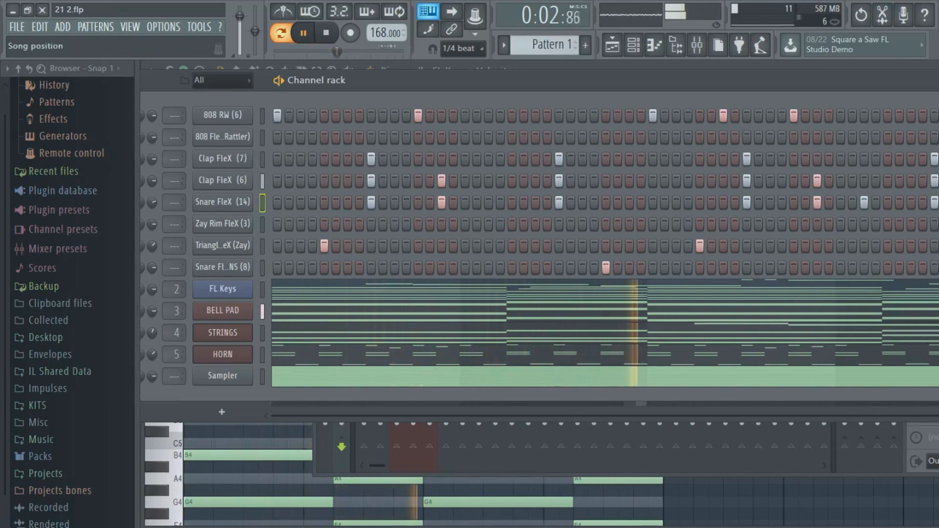
key(space)
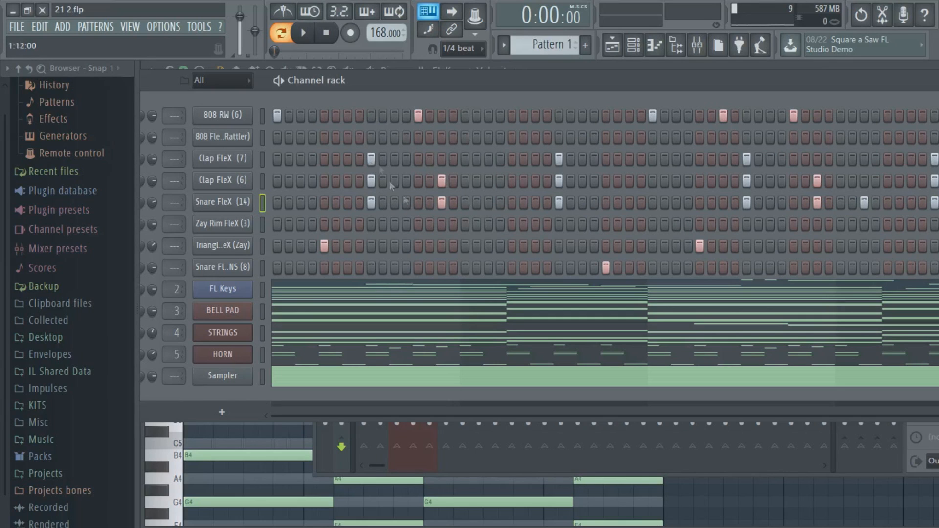
click(441, 201)
Step: Look at the 808 RW (6) hits in the piano roll, and delete the Sampler channel from the channel rack
drag(384, 81, 409, 71)
right_click(274, 106)
click(309, 105)
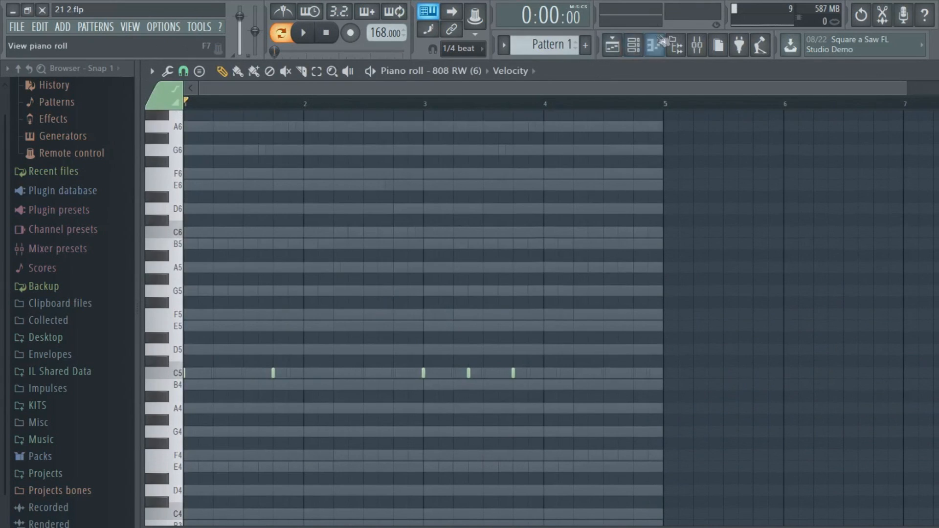
click(634, 45)
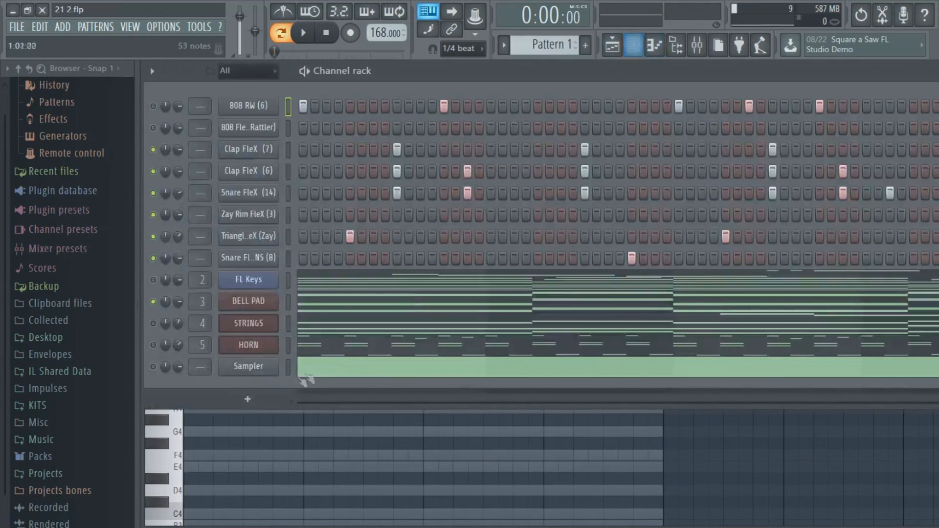
right_click(241, 368)
click(313, 498)
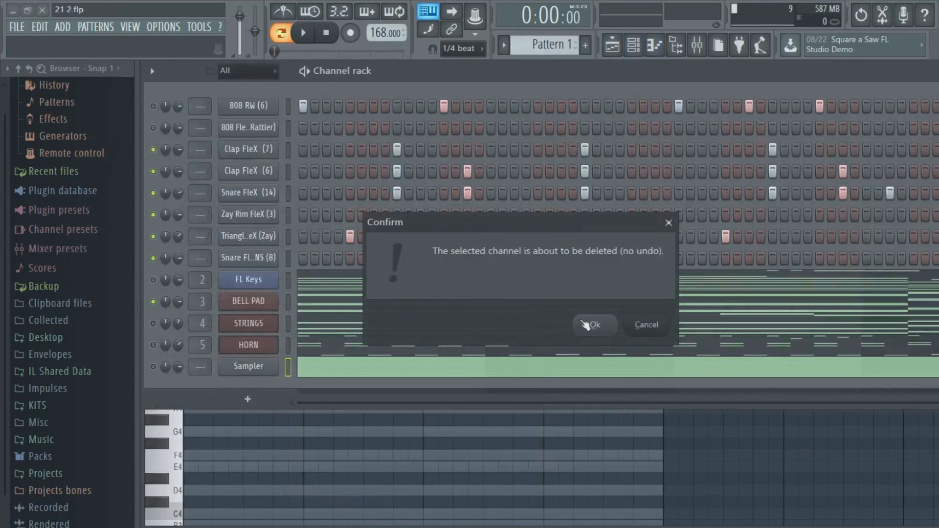
click(587, 325)
Step: Lengthen all 808 RW (6) notes in the piano roll to about 11 steps each
right_click(257, 108)
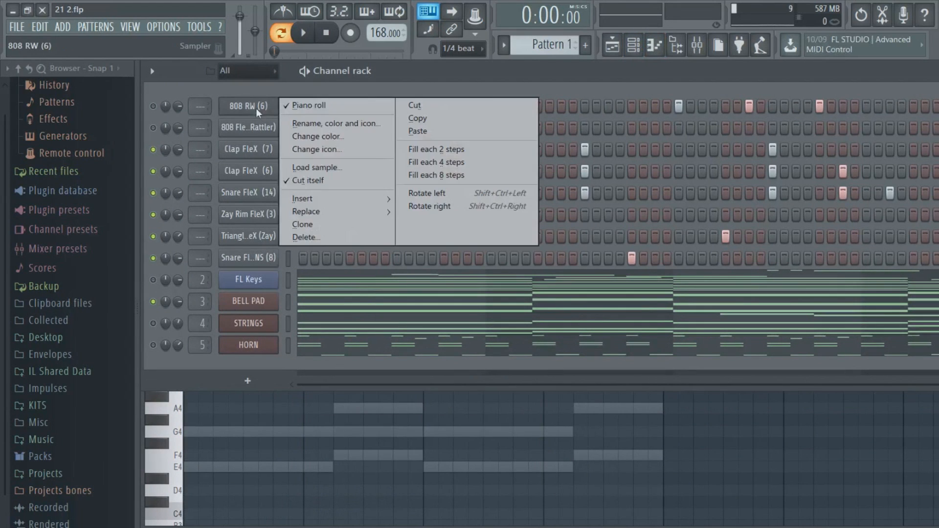
click(323, 106)
scroll(201, 268, down, 3)
drag(633, 296, 187, 338)
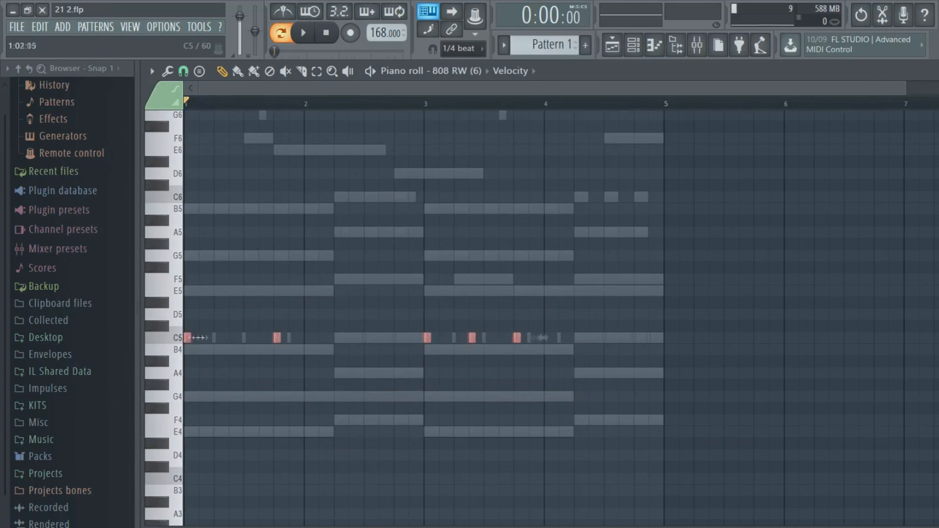
scroll(247, 296, down, 3)
click(191, 277)
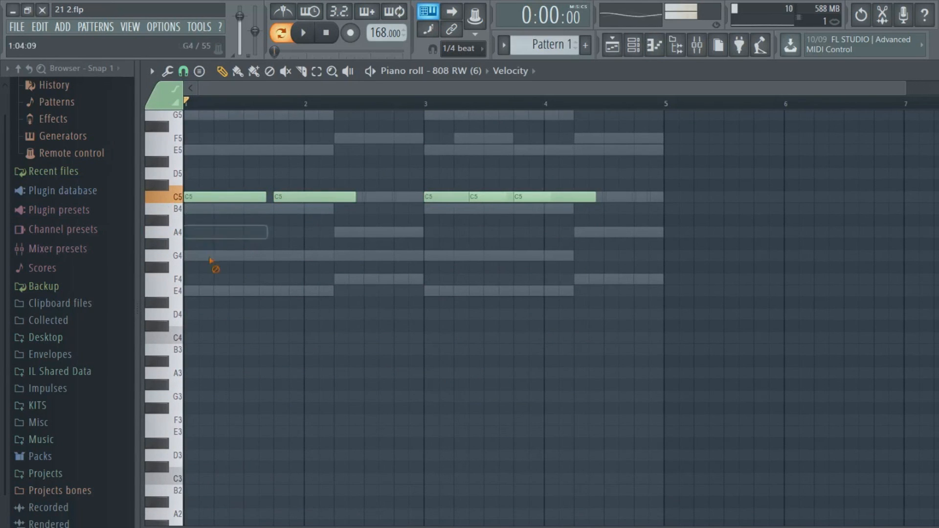
Step: Shorten the three 808 RW (6) notes from bar 3 onward to about one step each
scroll(212, 261, up, 3)
click(640, 48)
right_click(248, 120)
right_click(248, 110)
click(335, 105)
click(341, 106)
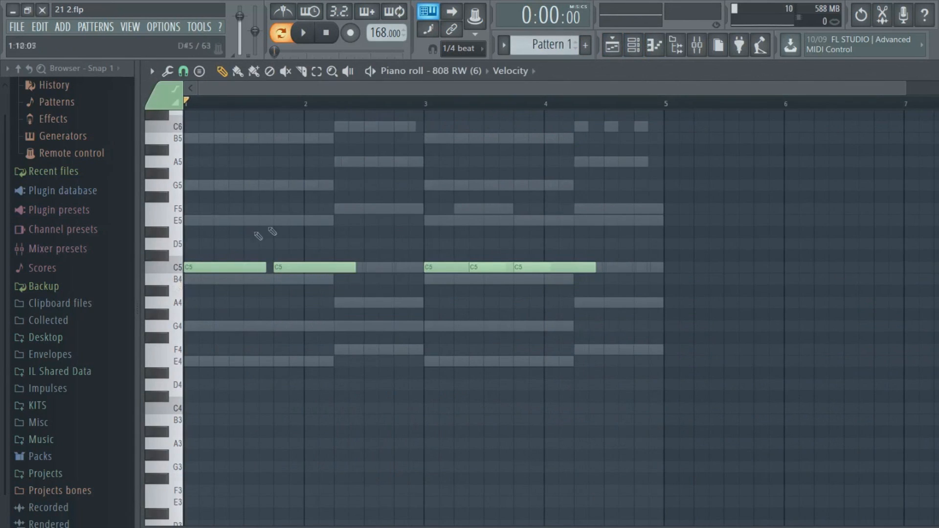
drag(499, 283, 437, 294)
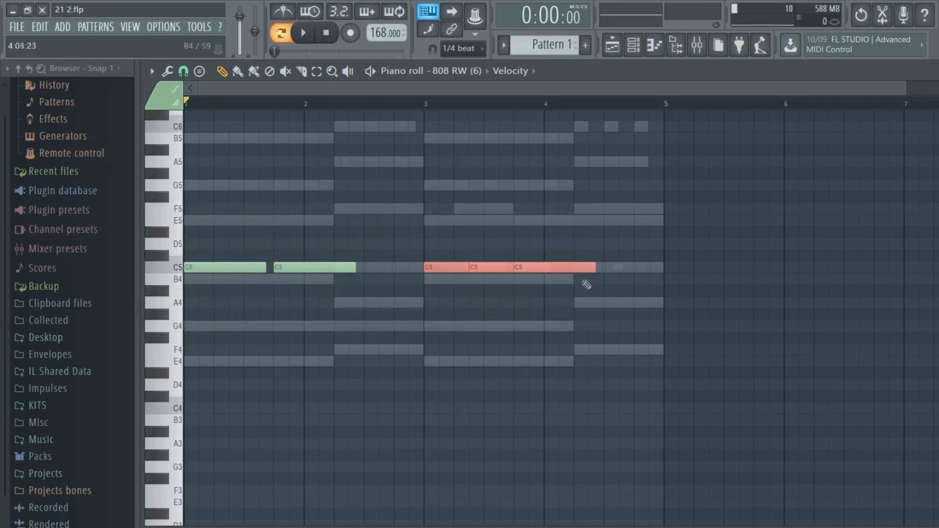
Step: Move all 808 RW (6) notes up to B5
drag(566, 216, 125, 288)
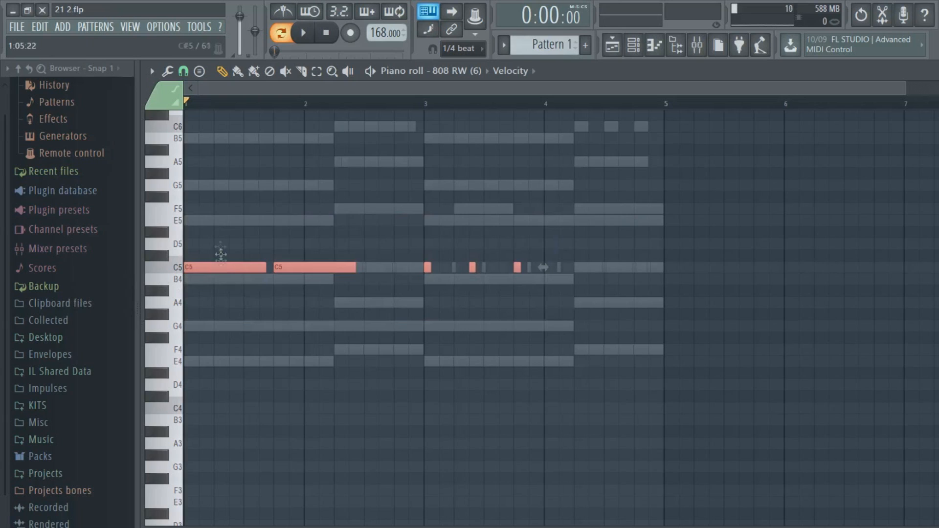
drag(221, 255, 218, 126)
scroll(220, 300, up, 2)
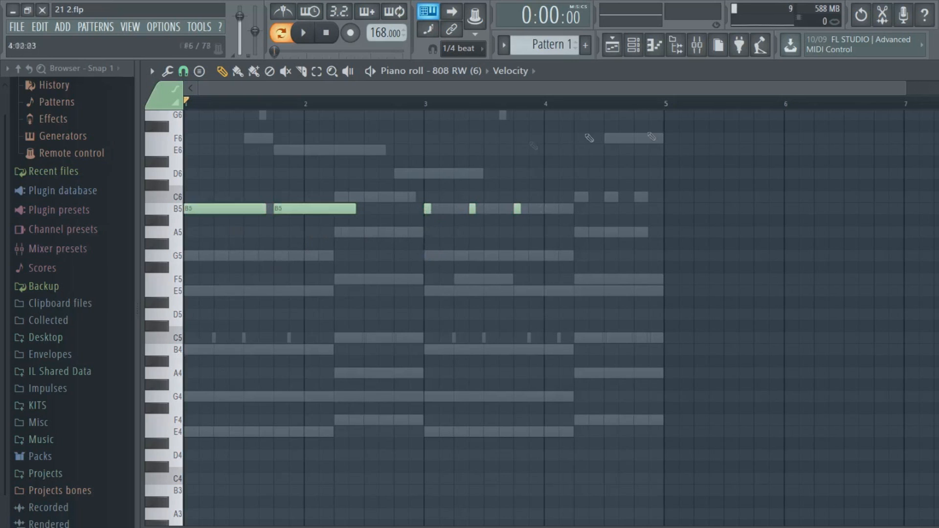
Step: Unmute the 808 RW (6) channel, return to its piano roll and play the pattern
click(633, 46)
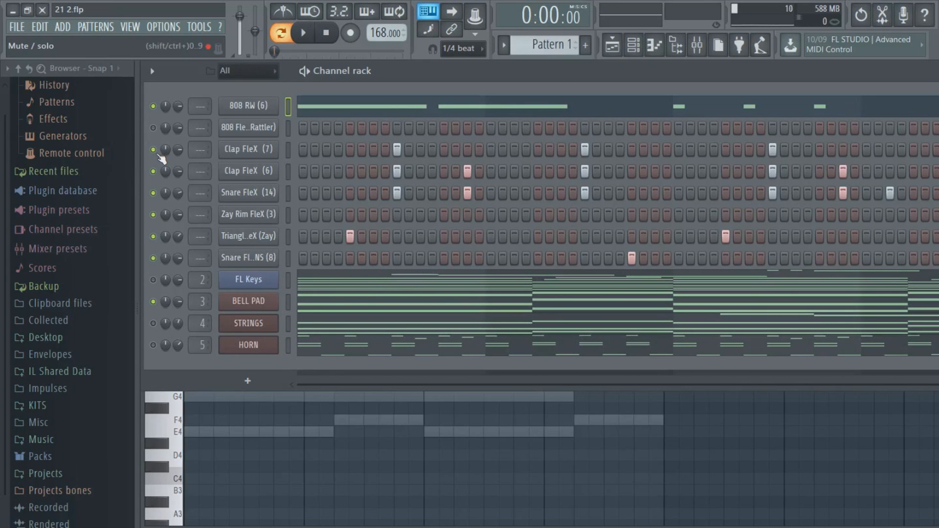
key(alt+Tab)
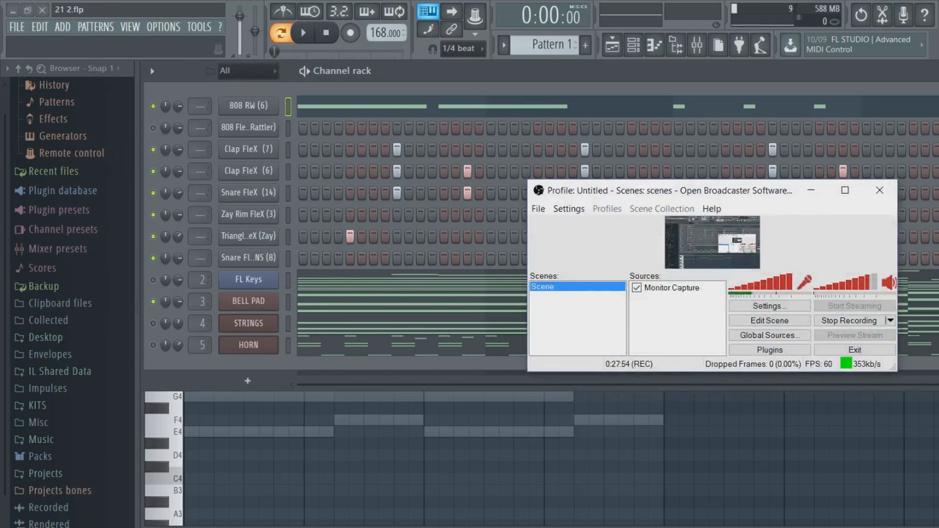
key(alt+Tab)
click(363, 105)
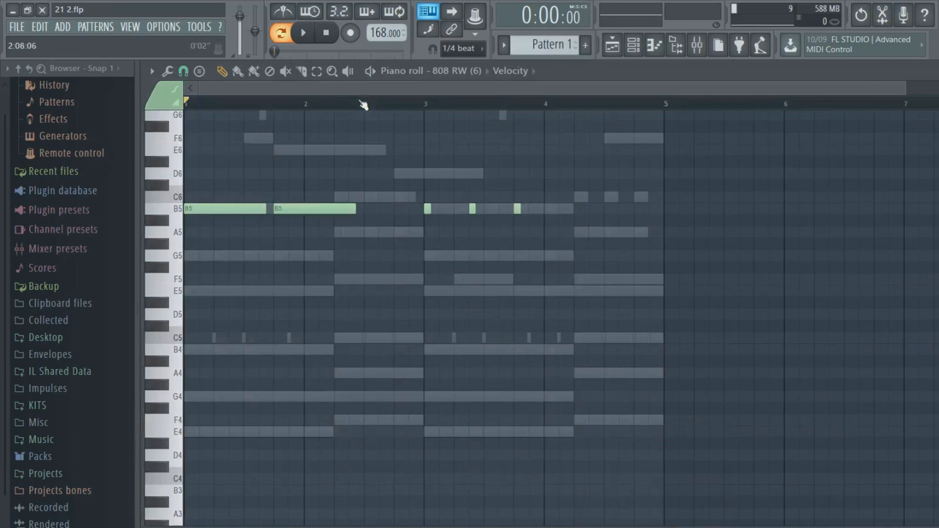
click(304, 32)
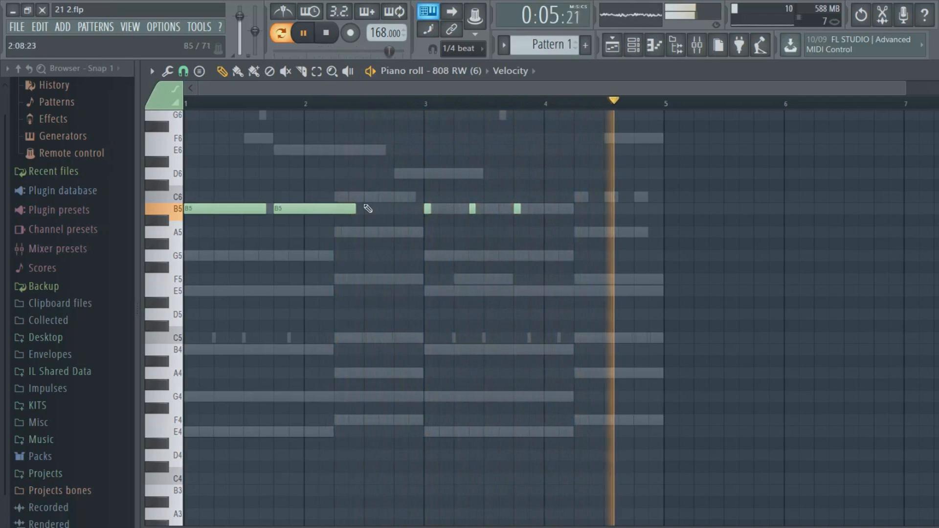
Step: Select all 808 RW (6) notes and transpose them down an octave to B4
key(ctrl+a)
mouse_move(221, 210)
mouse_down()
mouse_move(220, 202)
mouse_move(207, 216)
mouse_up()
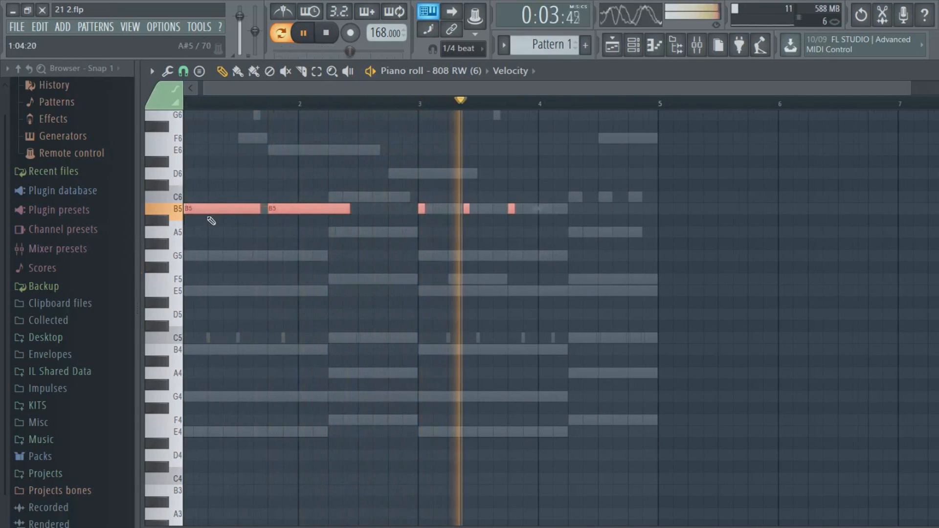
key(Delete)
drag(177, 185, 618, 263)
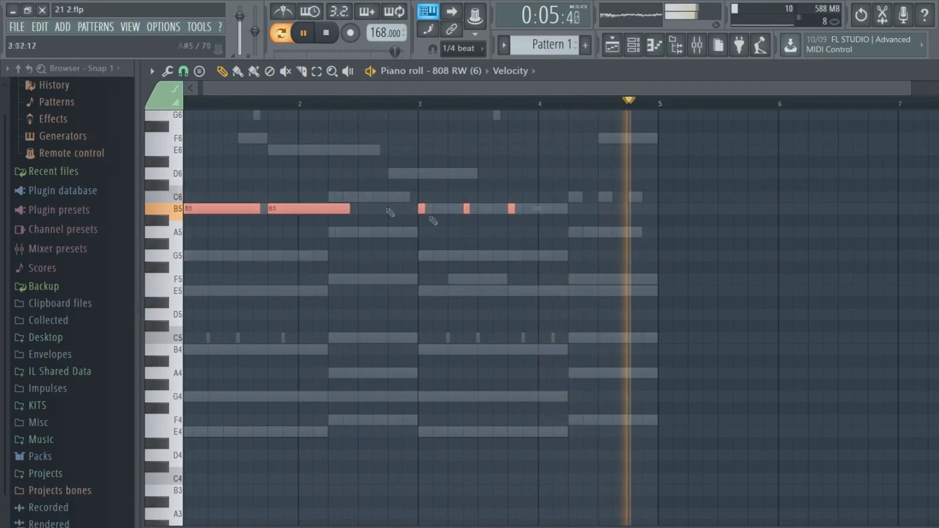
key(ctrl+Down)
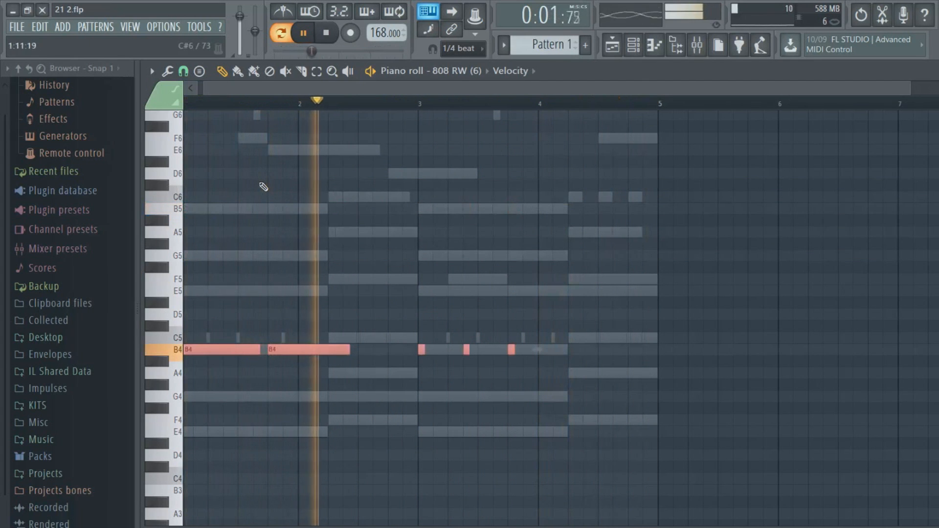
scroll(342, 201, down, 3)
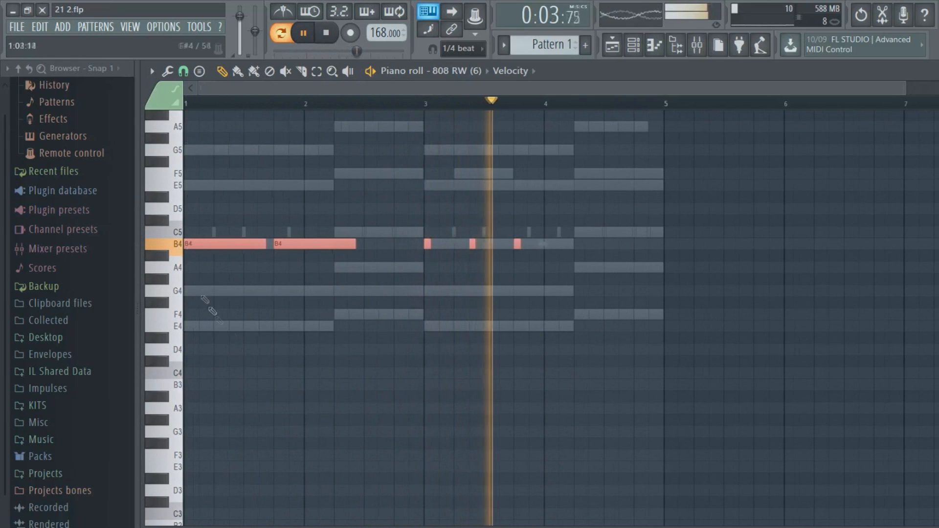
Step: Set all 808 RW (6) notes to one even velocity in the enlarged velocity lane, and move them to E5
click(599, 523)
right_click(598, 522)
drag(592, 527, 592, 378)
drag(187, 401, 564, 401)
scroll(352, 333, up, 2)
drag(645, 270, 190, 246)
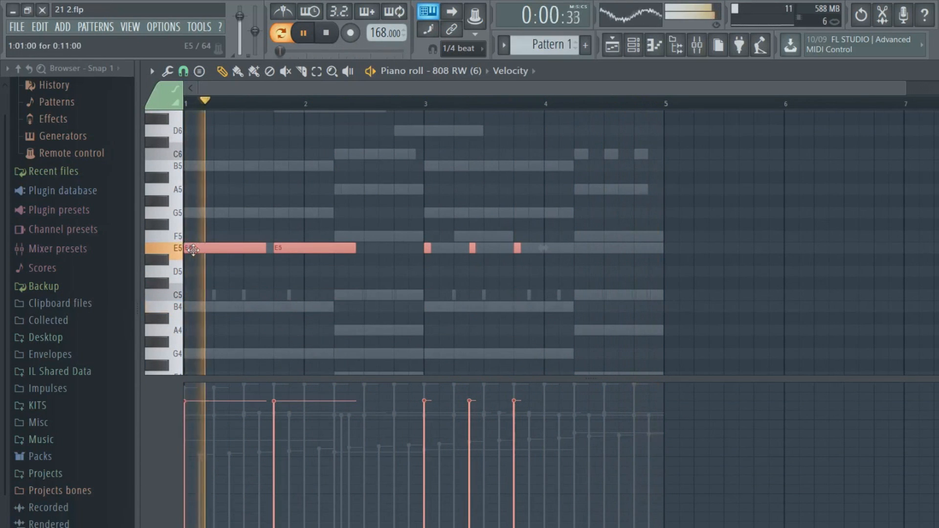
Step: Move the three short 808 RW (6) notes from bar 3 onward up to F5
ctrl+click(382, 276)
drag(424, 243, 582, 278)
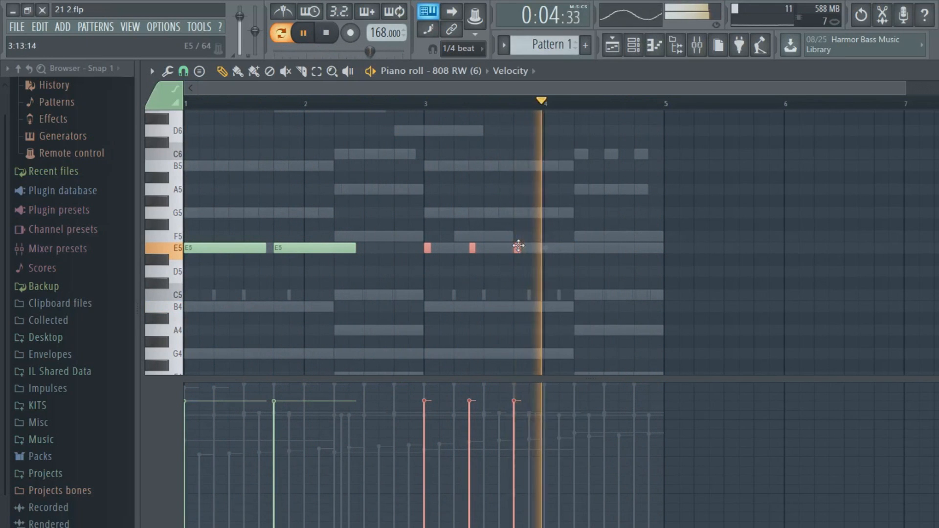
drag(518, 246, 520, 230)
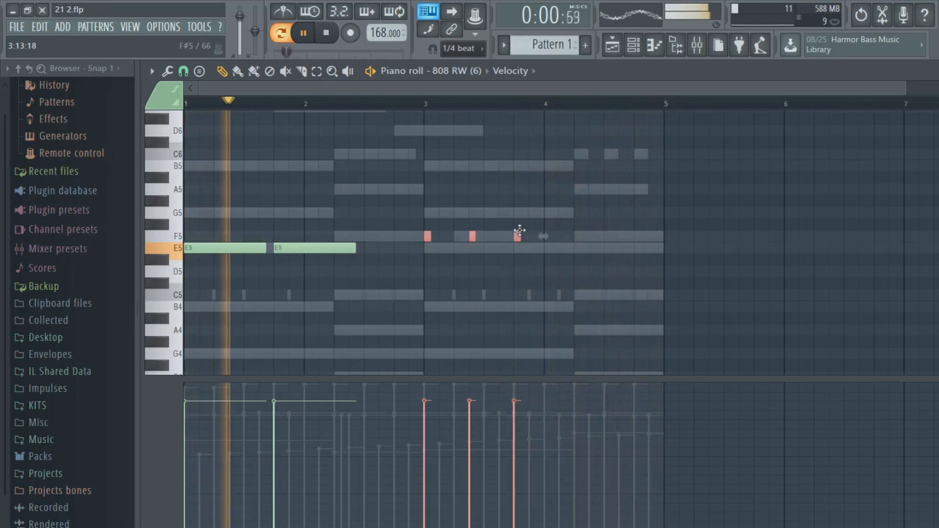
ctrl+click(509, 276)
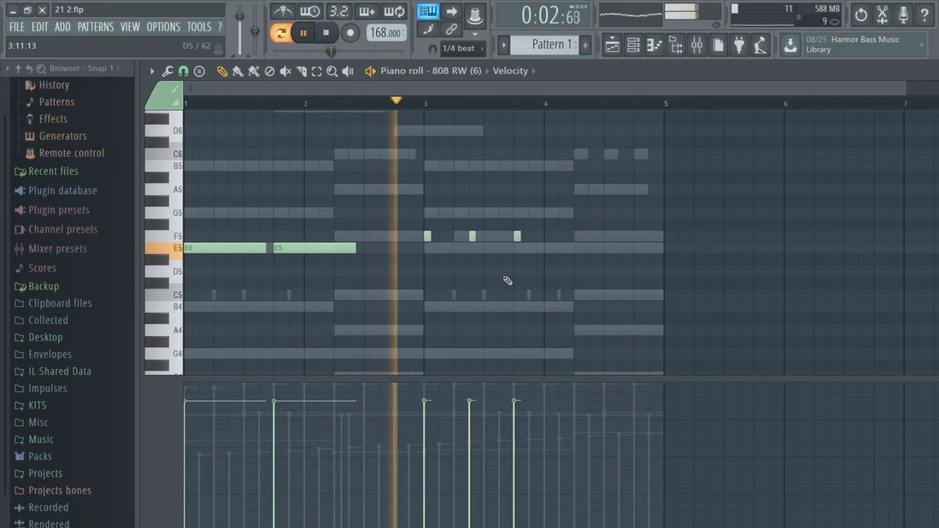
Step: Move the three short 808 RW (6) notes from bar 3 onward down to B4 and clear the selection
drag(553, 221, 456, 245)
ctrl+shift+click(428, 236)
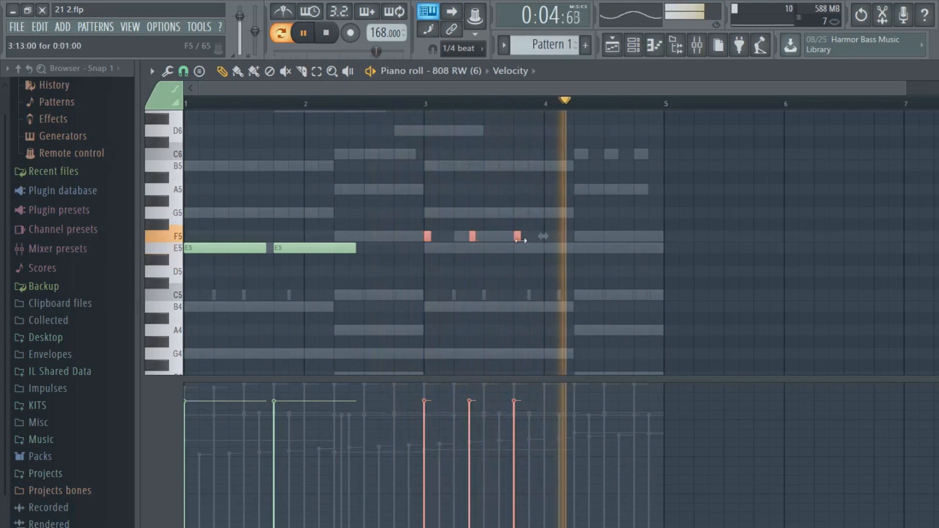
drag(519, 237, 517, 307)
ctrl+click(467, 281)
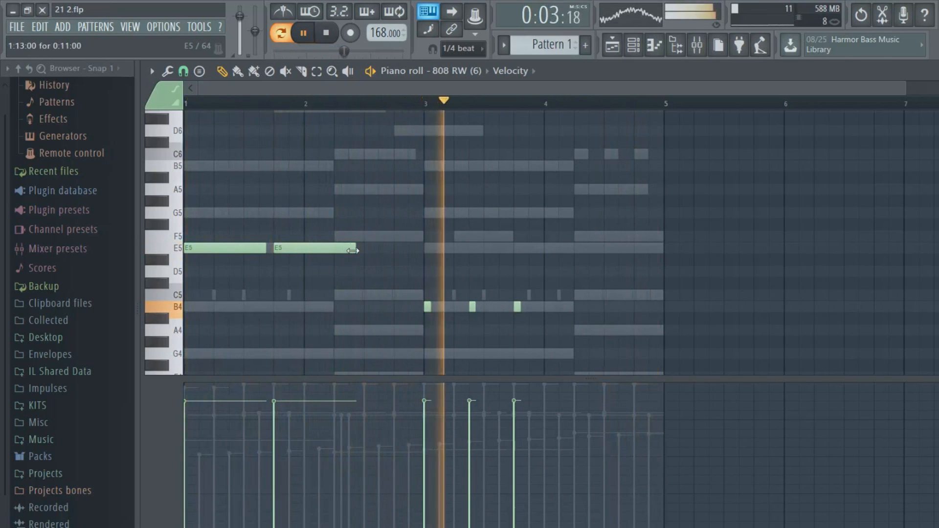
Step: Copy the 808 RW (6) notes into the 808 FleX (ZayRattler) channel and play the pattern
click(634, 43)
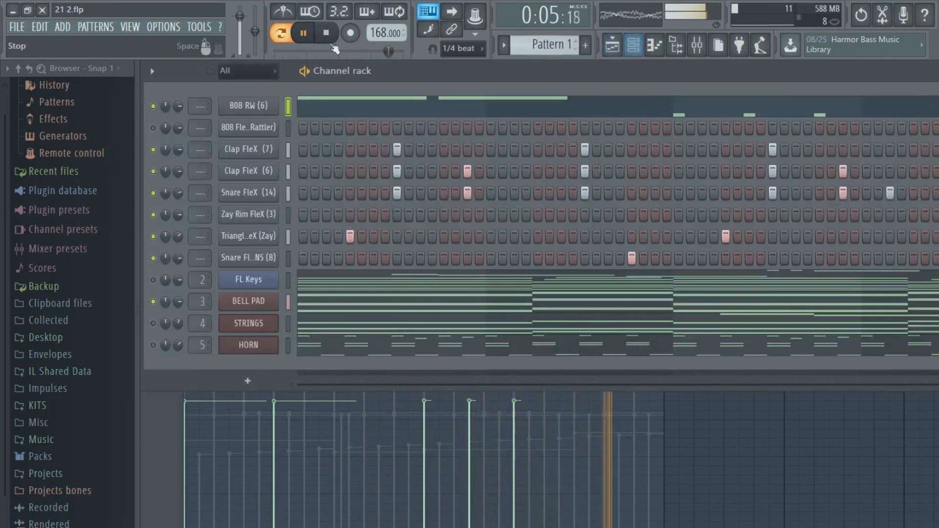
right_click(257, 104)
click(418, 119)
right_click(251, 136)
click(417, 153)
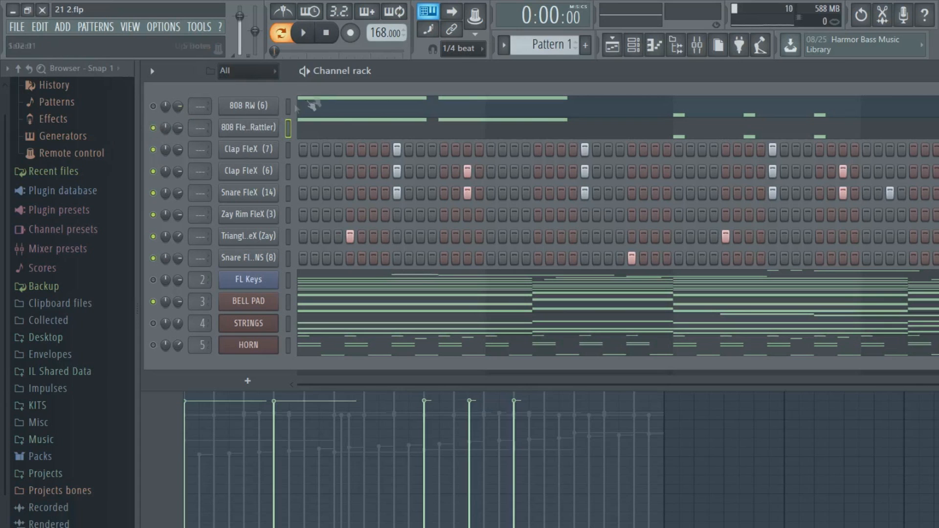
click(304, 35)
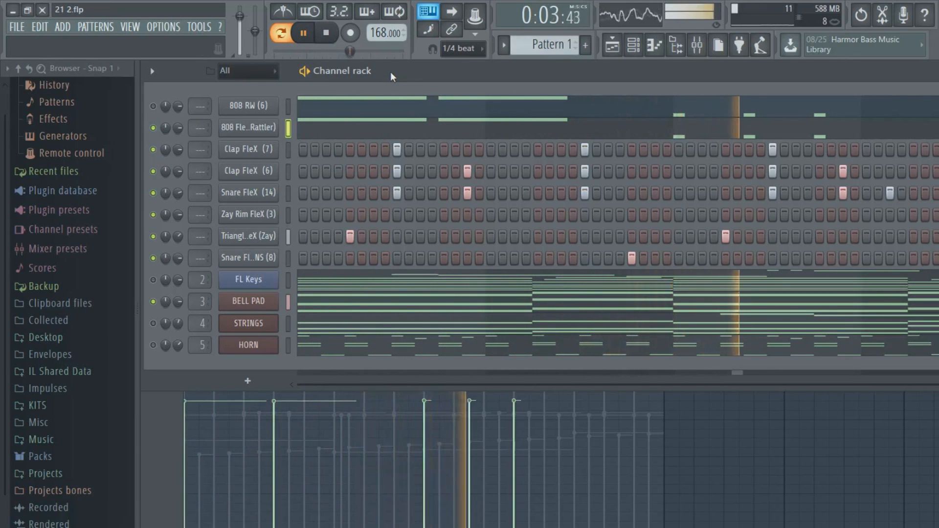
Step: Try the three short 808 FleX (ZayRattler) notes from bar 3 onward at A4 and C5, and return them to B4
click(444, 130)
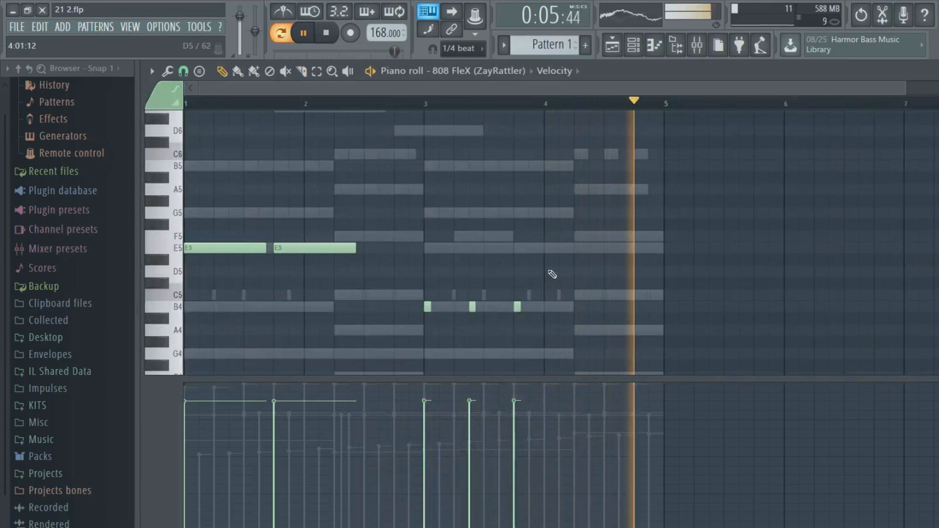
scroll(552, 274, down, 1)
drag(562, 189, 425, 228)
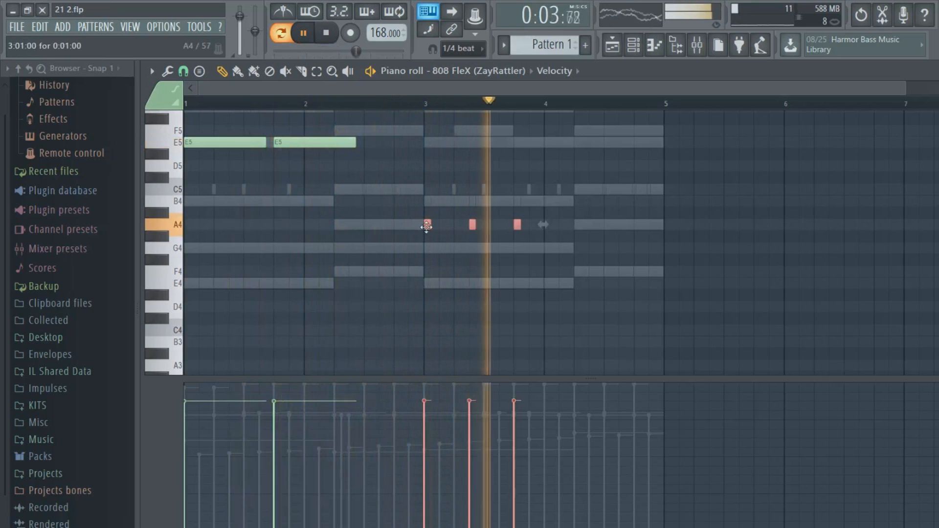
drag(429, 226, 428, 191)
click(417, 105)
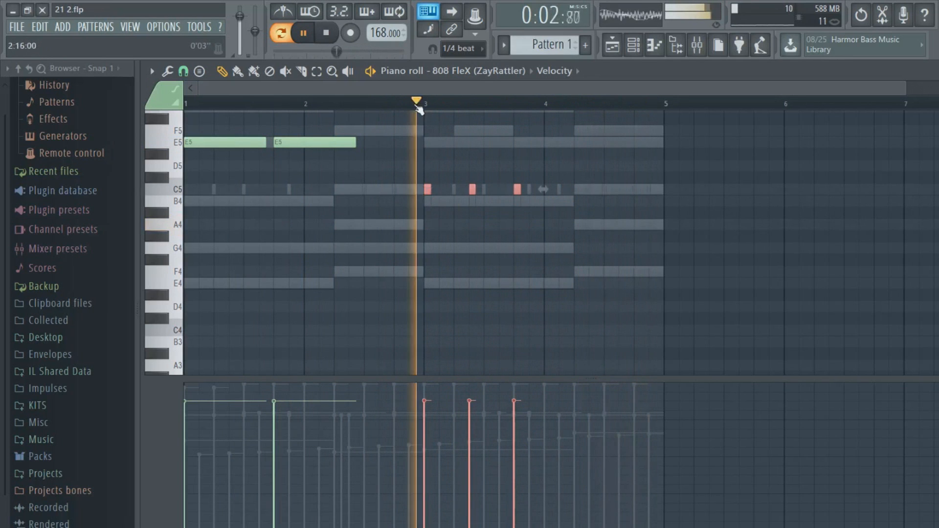
click(404, 104)
click(186, 105)
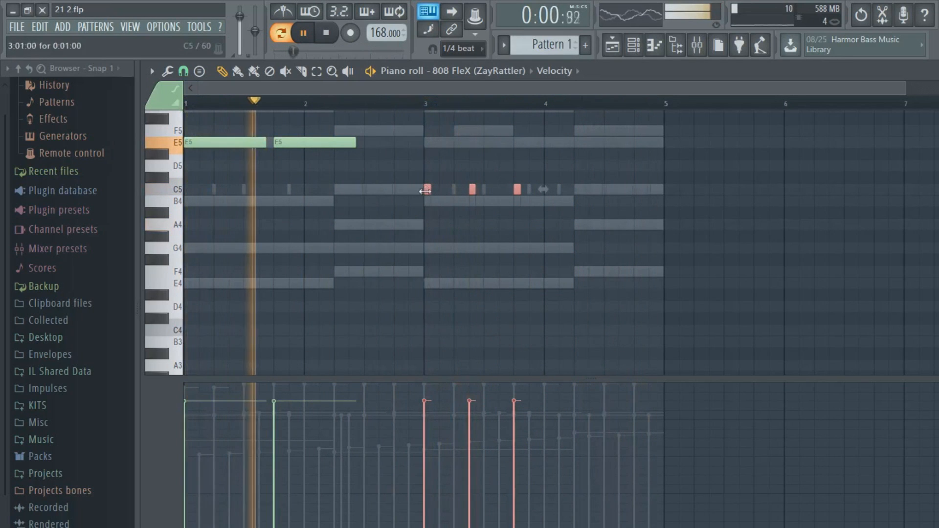
drag(428, 189, 429, 202)
ctrl+click(449, 232)
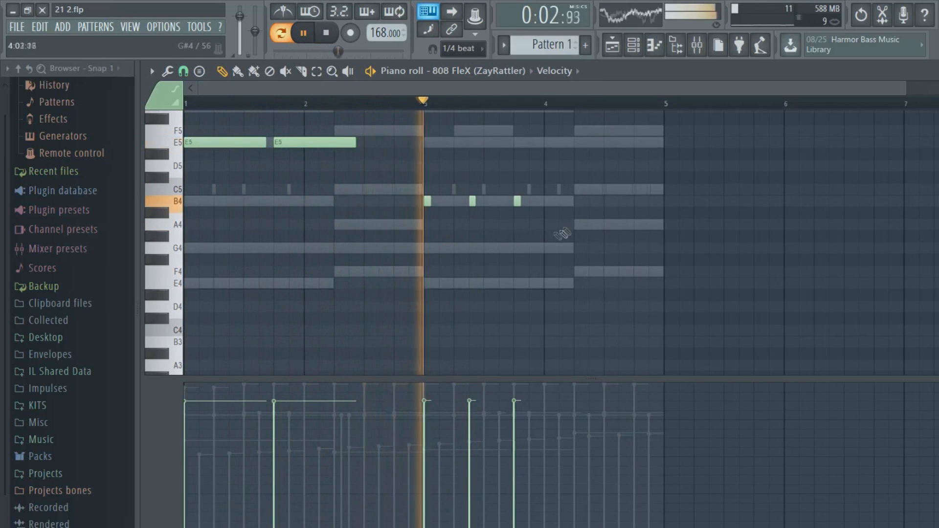
click(637, 142)
right_click(637, 142)
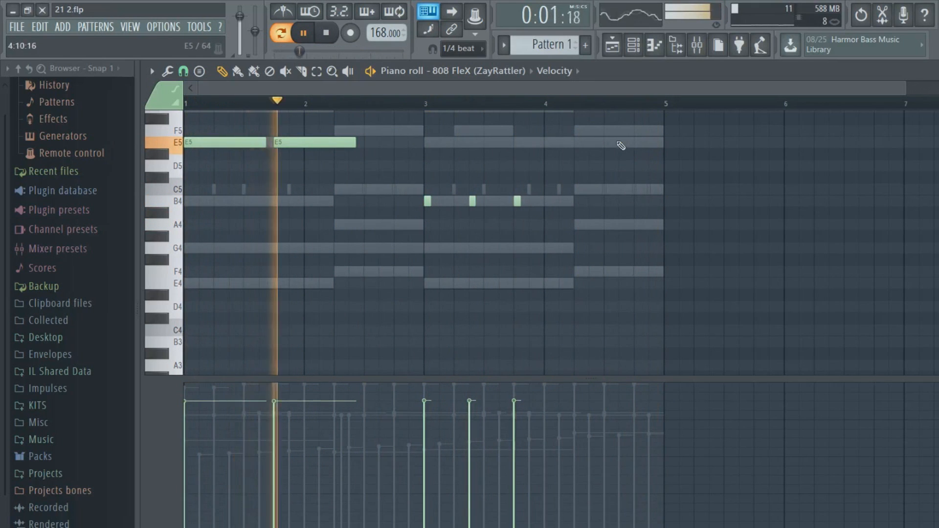
Step: Stop playback and check the channel options and sampler settings of 808 FleX (ZayRattler)
key(F6)
click(326, 35)
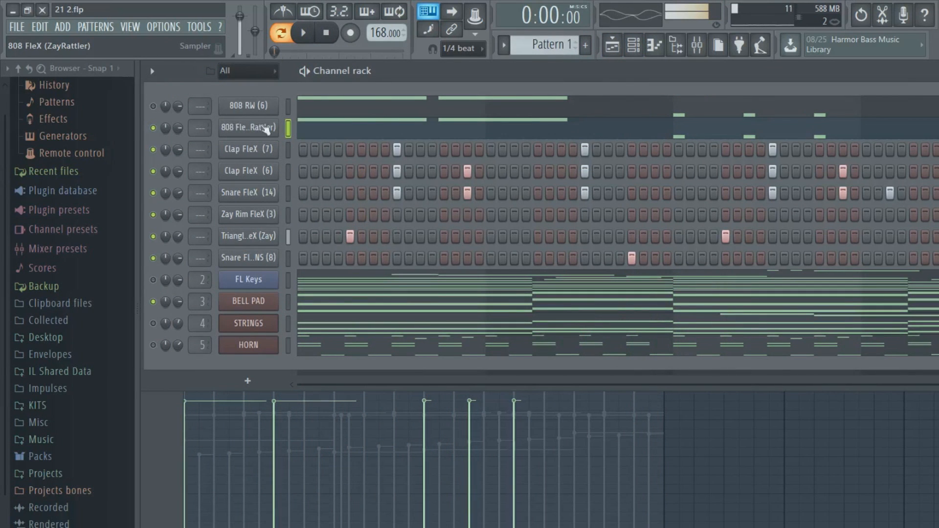
right_click(266, 129)
click(255, 130)
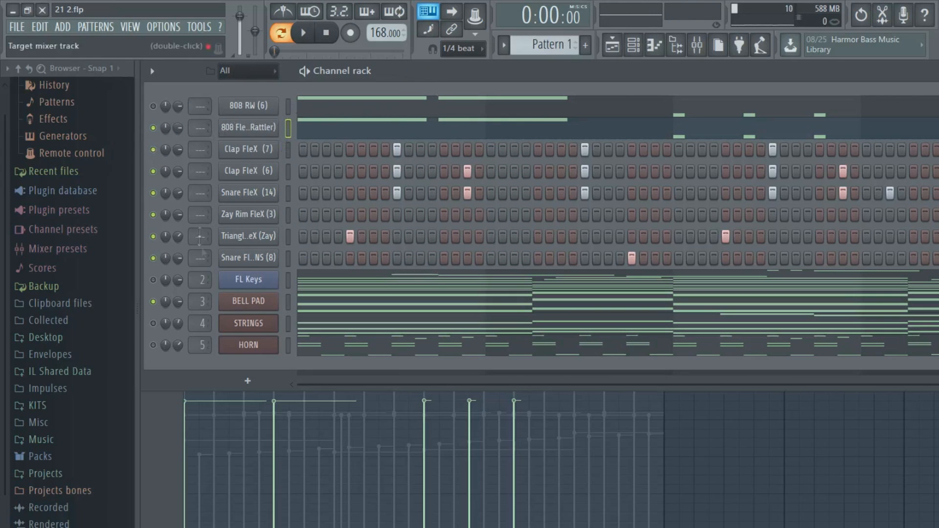
right_click(257, 263)
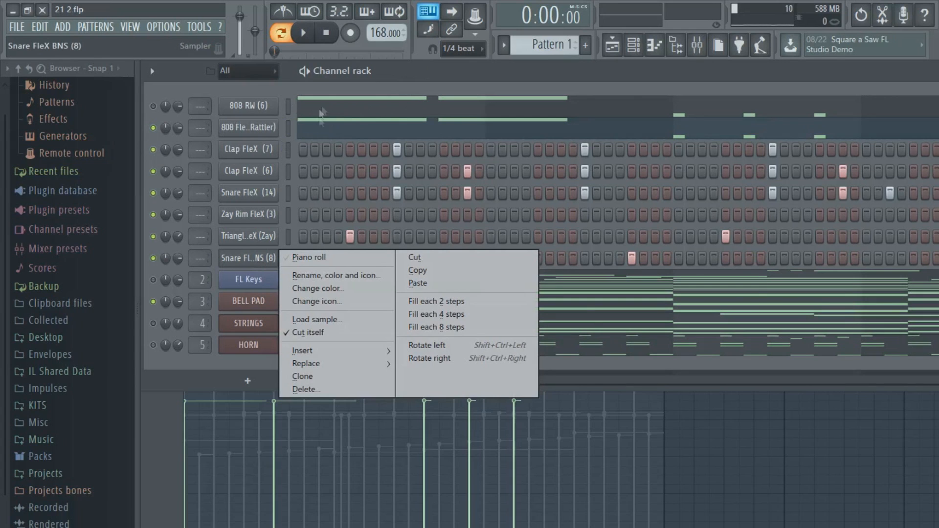
click(276, 134)
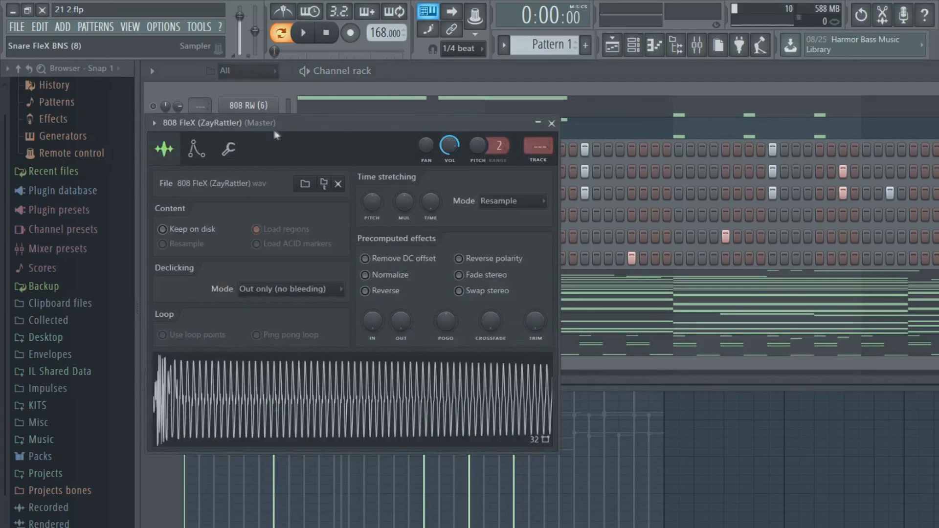
click(552, 124)
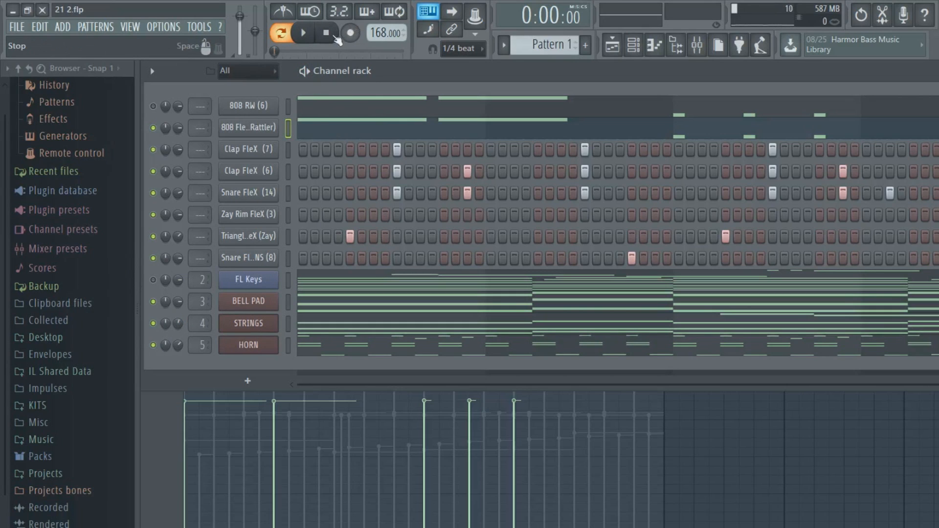
Step: Try filling the Zay Rim FleX (3) channel every 4 steps and check the hits in the piano roll
right_click(237, 225)
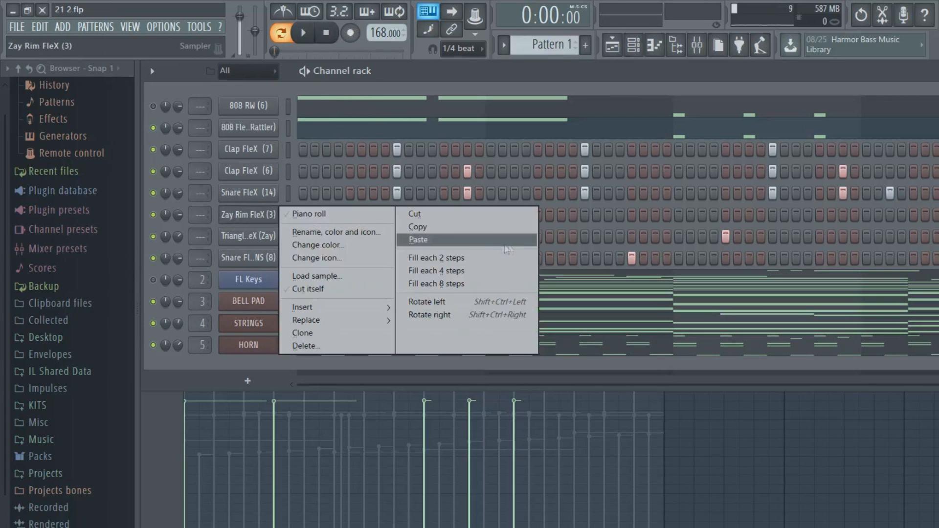
click(469, 270)
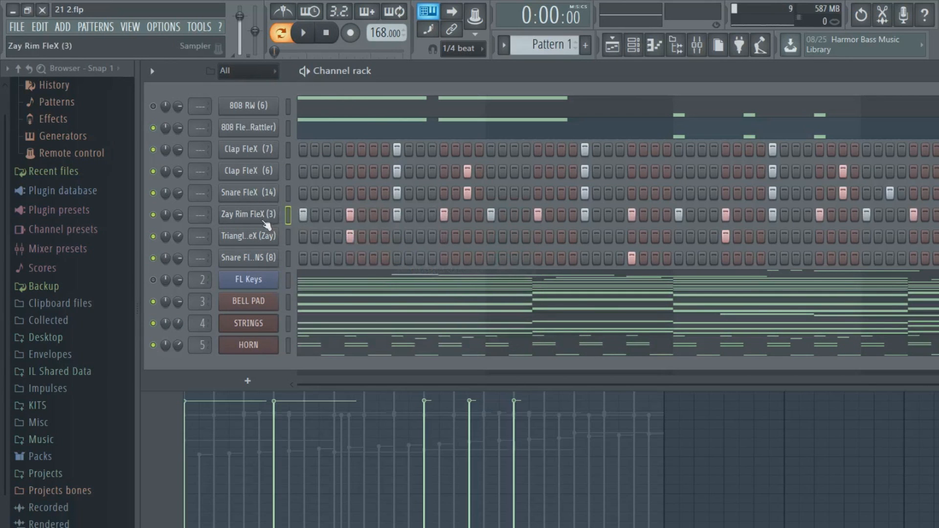
right_click(247, 226)
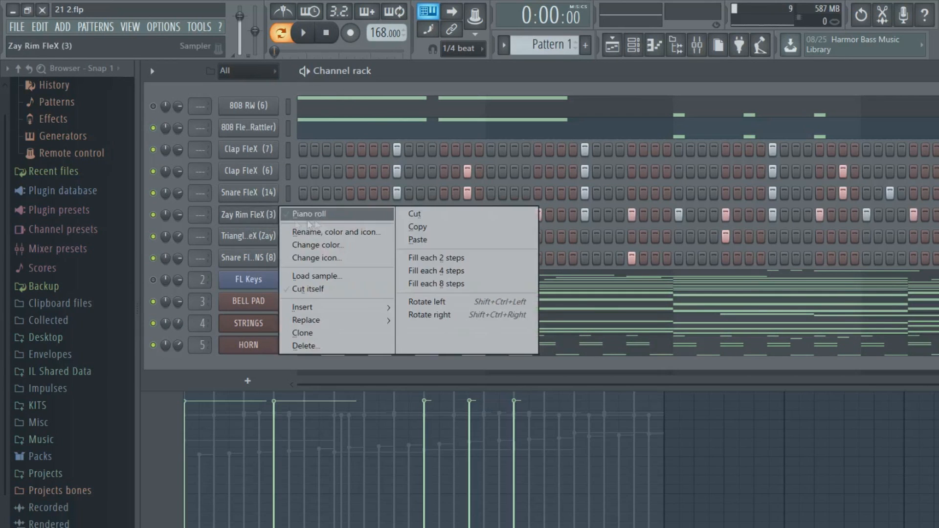
click(308, 214)
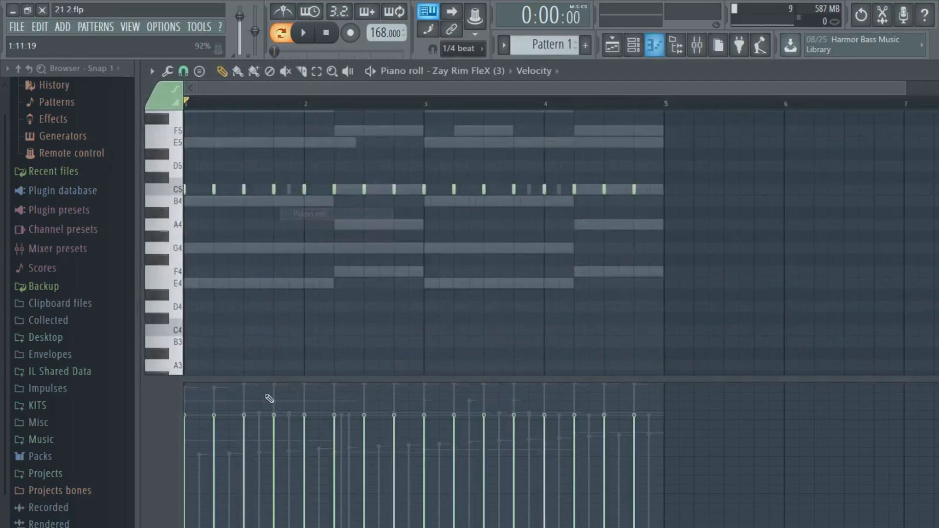
click(631, 54)
Step: Fill the Zay Rim FleX (3) channel every 2 steps and lower the velocity of every second hit to about 60%
right_click(251, 215)
click(418, 256)
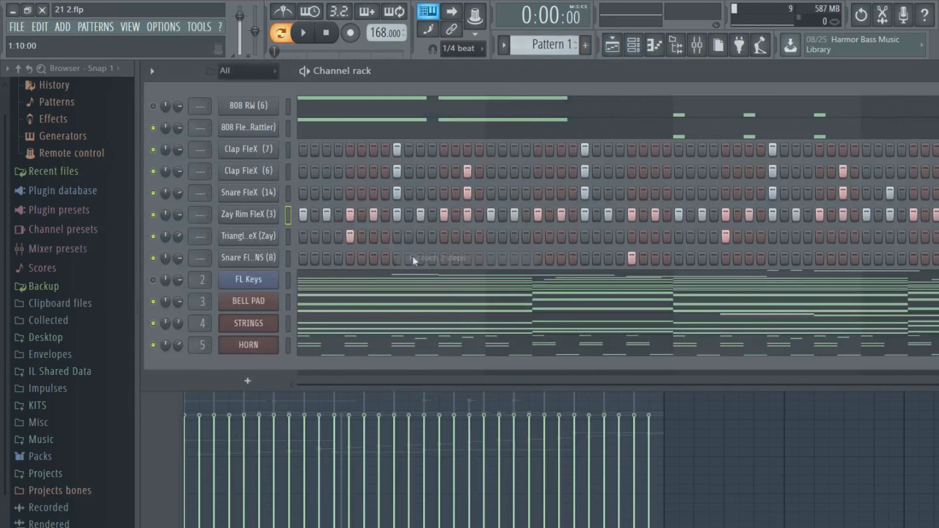
click(200, 437)
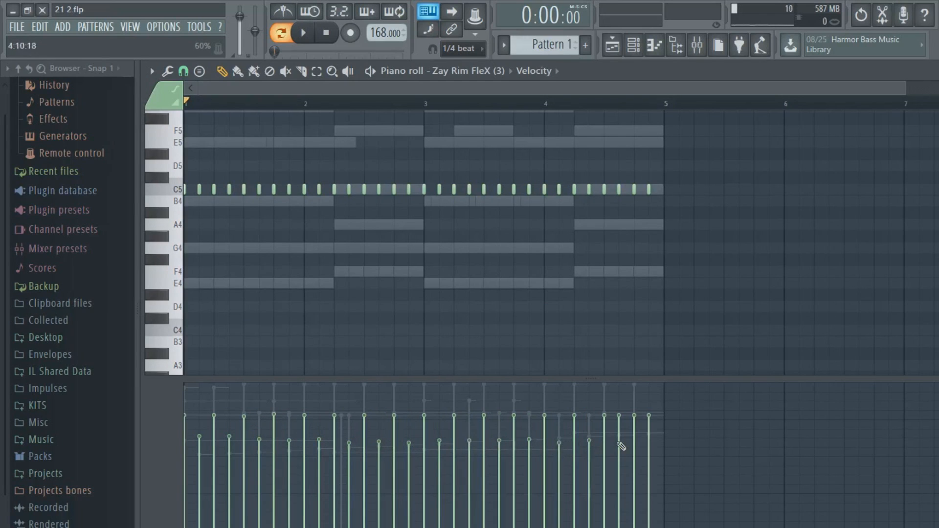
Step: Play the pattern from the channel rack and turn down the Zay Rim FleX (3) channel volume
click(632, 52)
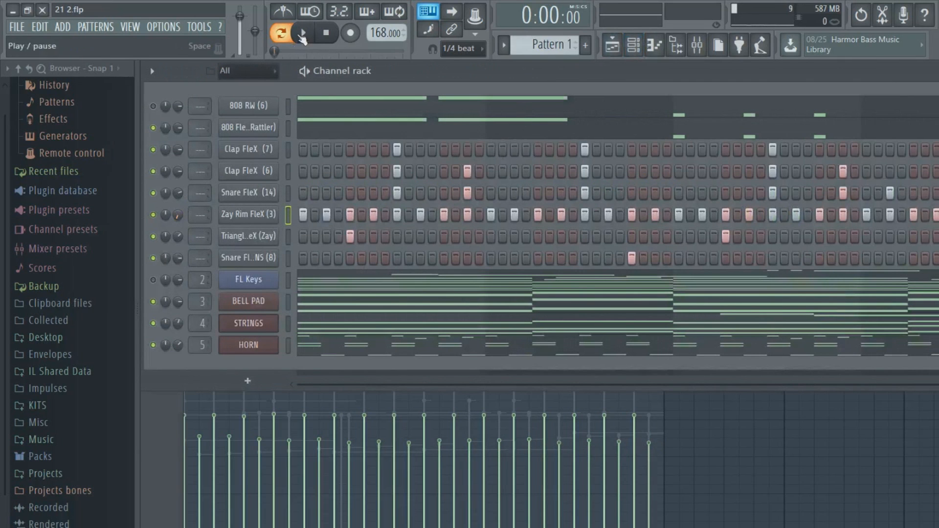
click(302, 34)
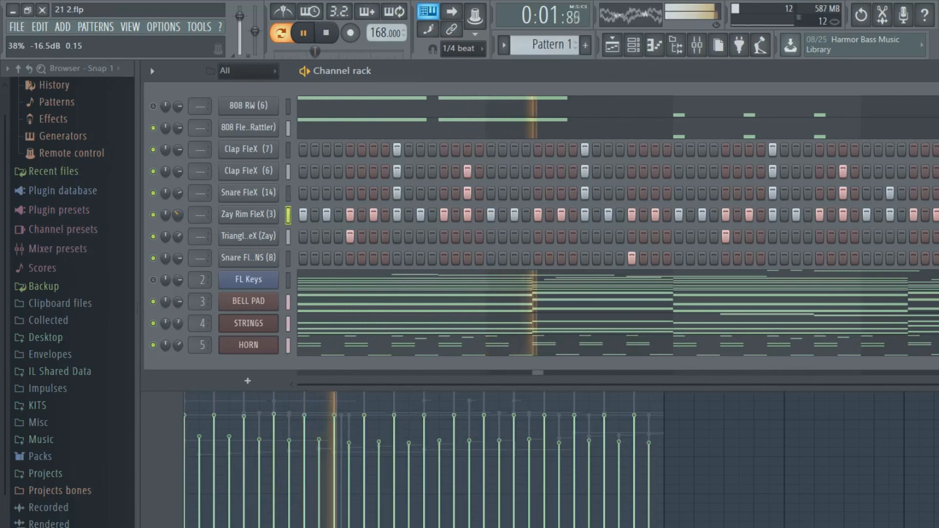
drag(178, 215, 178, 227)
Step: Select every second Zay Rim FleX (3) hit in its piano roll and move them down to A4 while checking playback
right_click(235, 219)
click(288, 221)
right_click(287, 223)
click(299, 211)
drag(685, 164, 168, 236)
drag(198, 185, 262, 196)
click(326, 33)
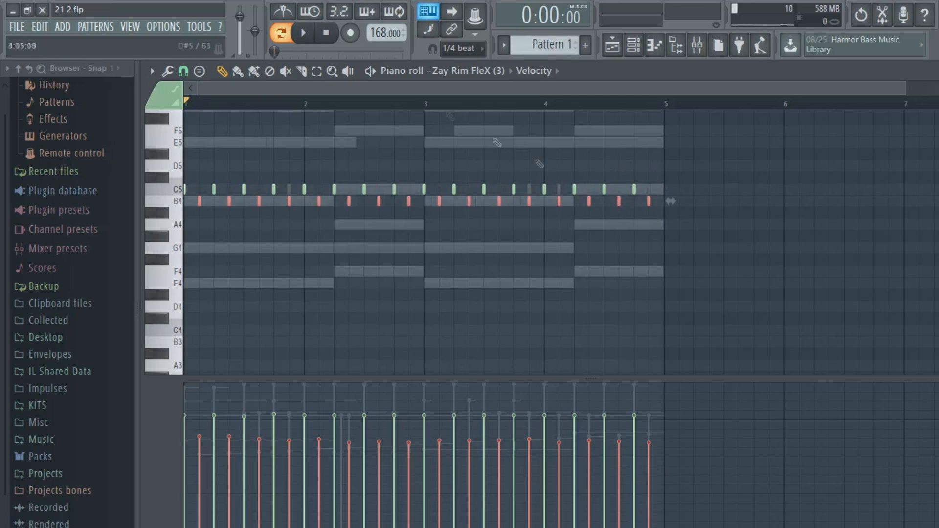
click(306, 35)
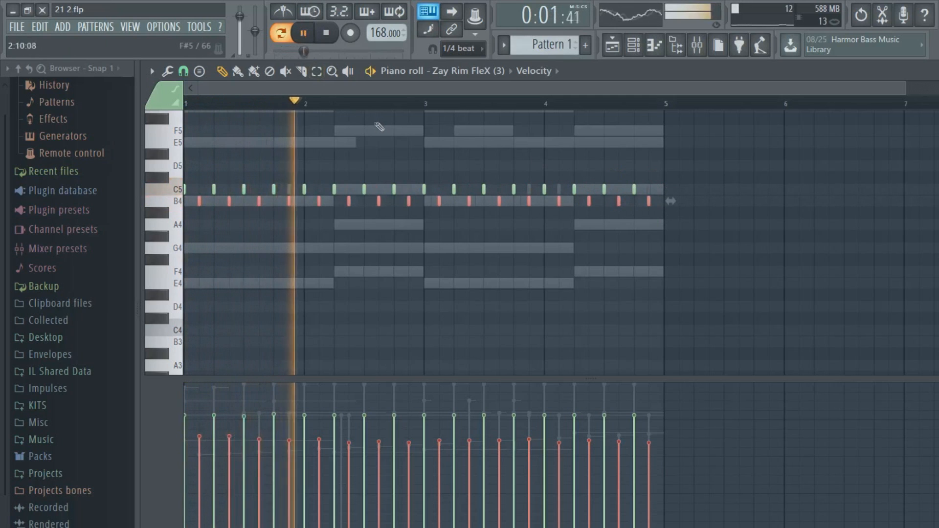
drag(319, 202, 320, 225)
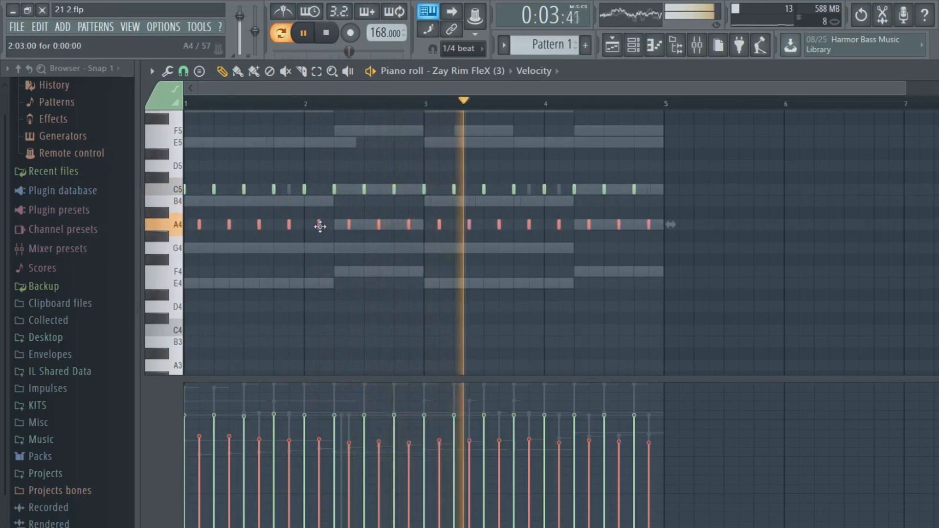
Step: Return to the channel rack with playback stopped and turn on Cut itself for Zay Rim FleX (3)
click(618, 51)
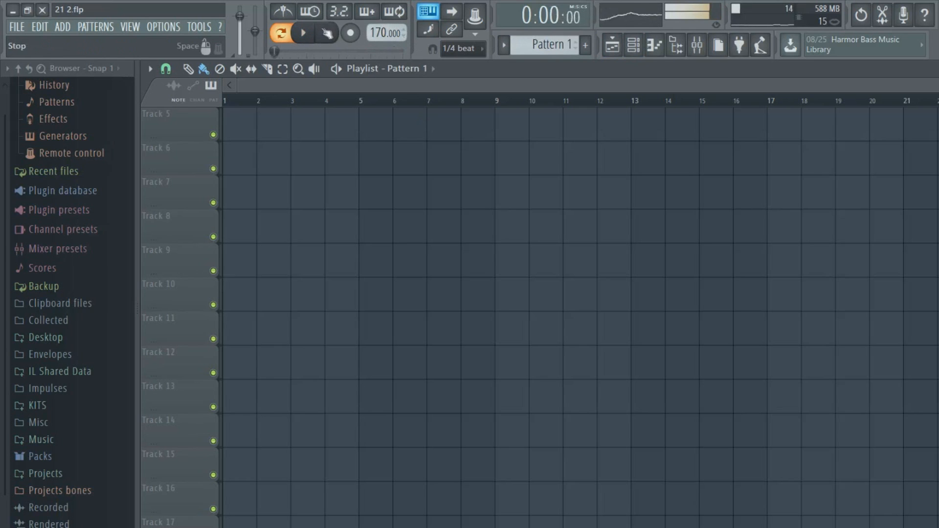
click(634, 46)
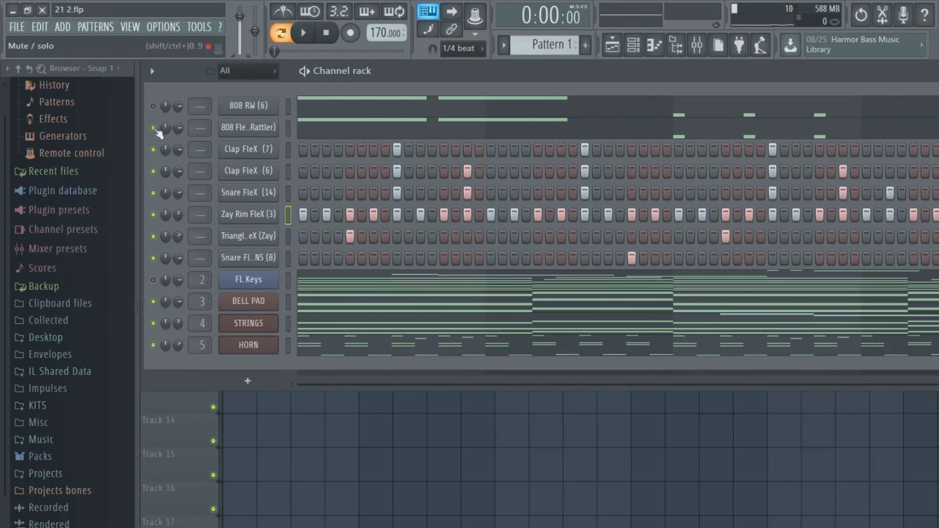
click(327, 35)
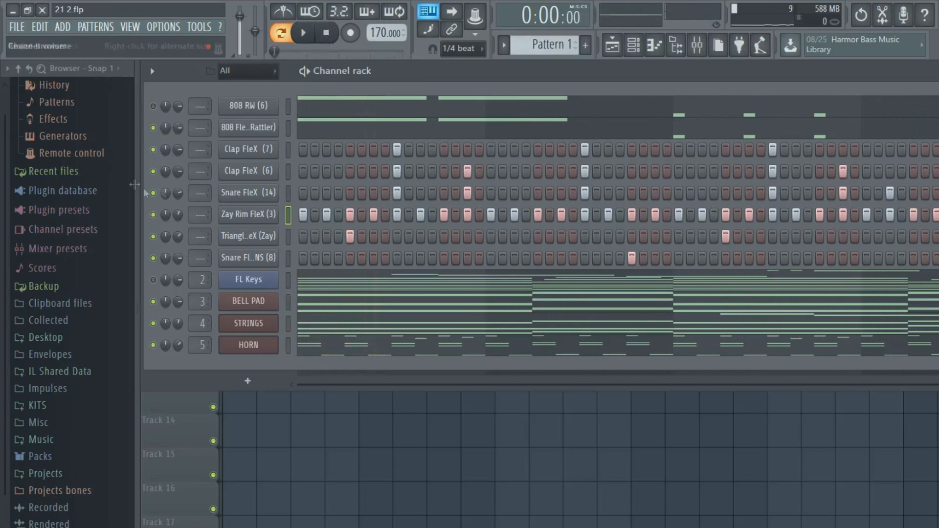
right_click(249, 215)
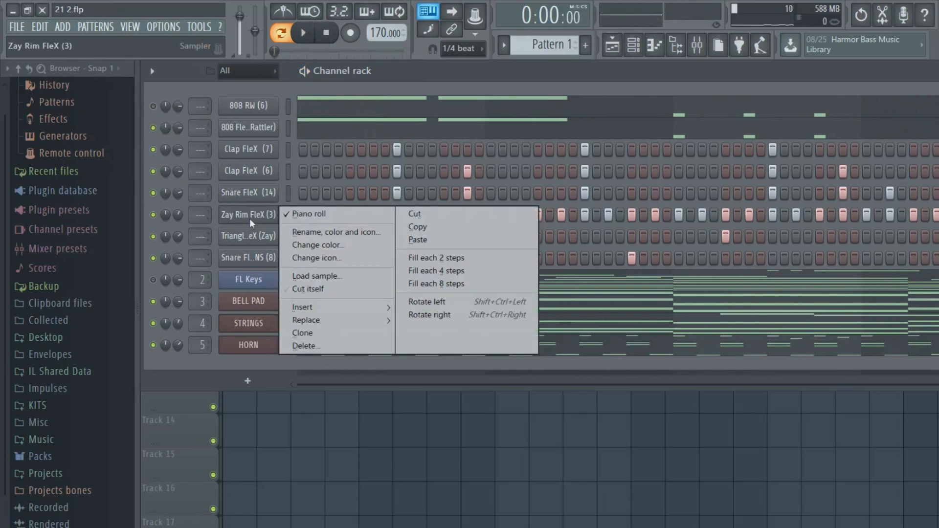
click(295, 286)
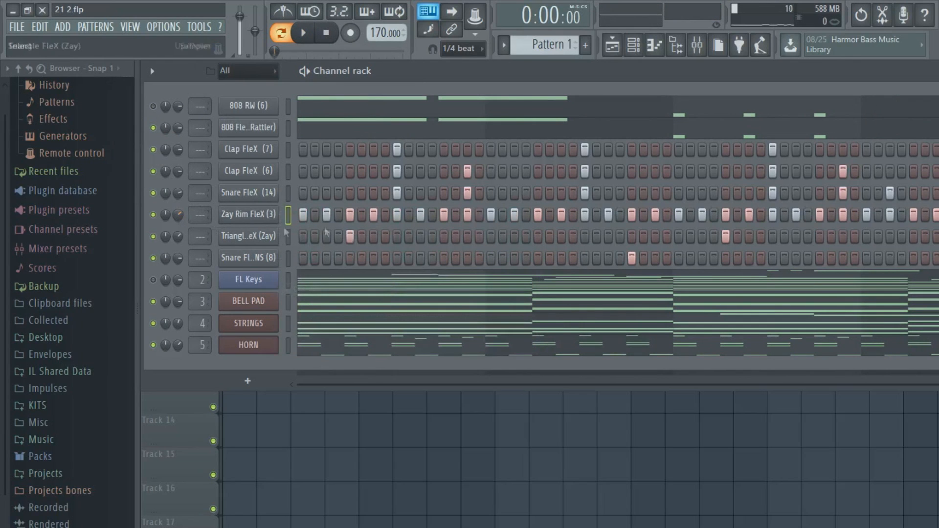
Step: Place Pattern 1 in the playlist on Track 5 at bar 1 and split it by channel
click(311, 431)
drag(312, 430, 225, 115)
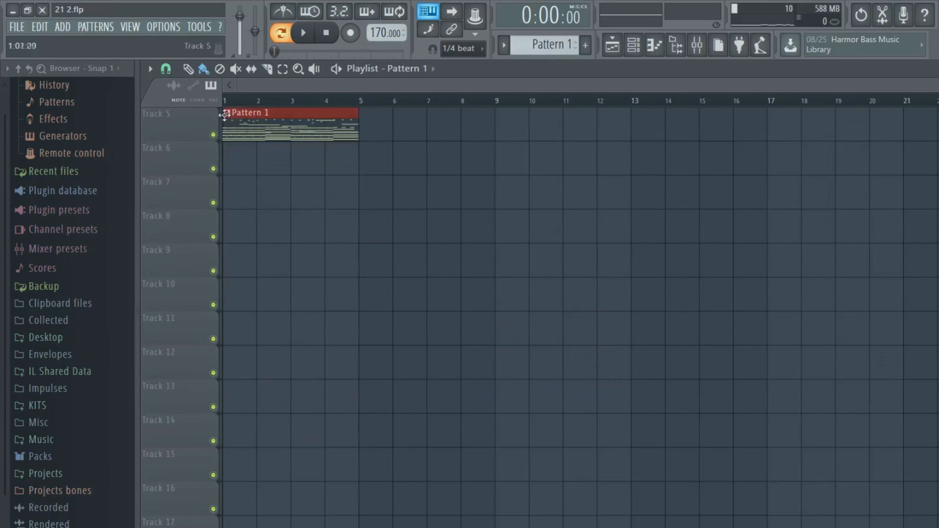
click(504, 47)
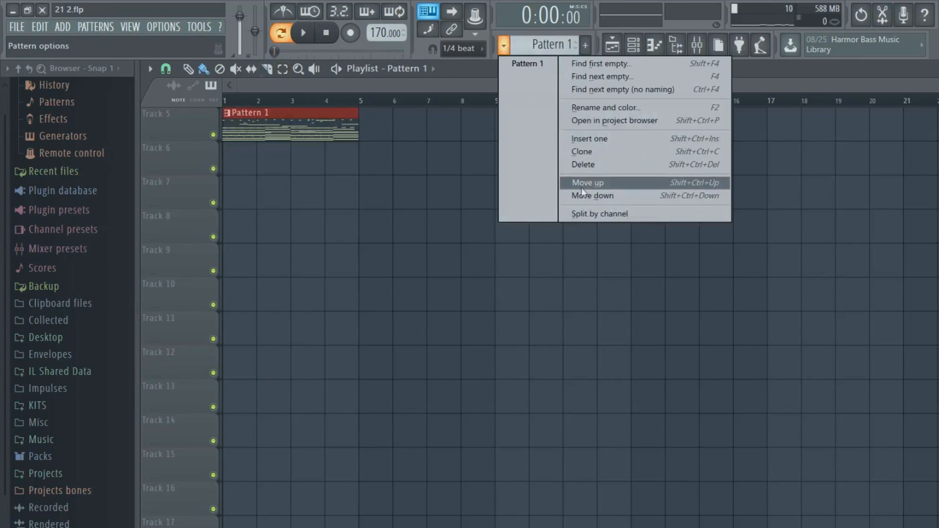
click(626, 211)
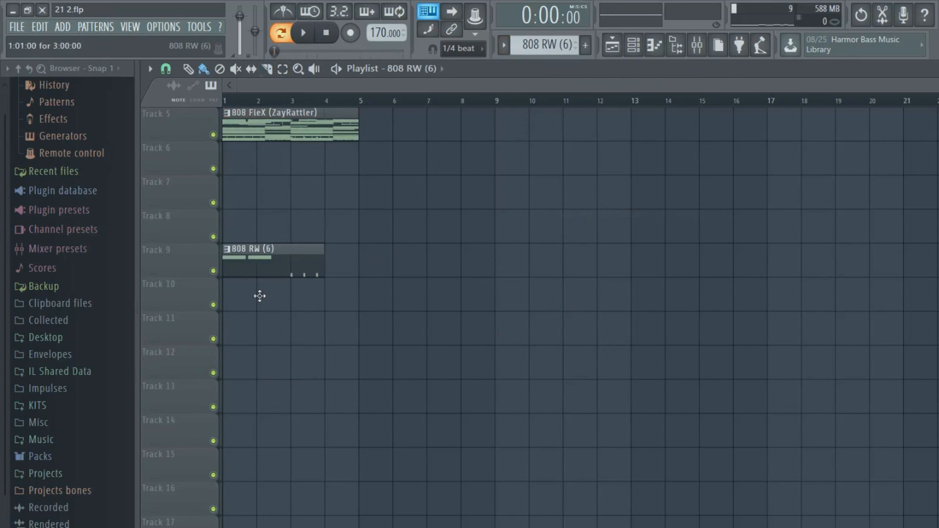
Step: Arrange Track 9 with 808 RW (6) clips at bars 13 and 17 and 808 FleX (ZayRattler) clips at bars 1, 5 and 9
drag(304, 267, 729, 272)
click(794, 265)
drag(288, 130, 232, 253)
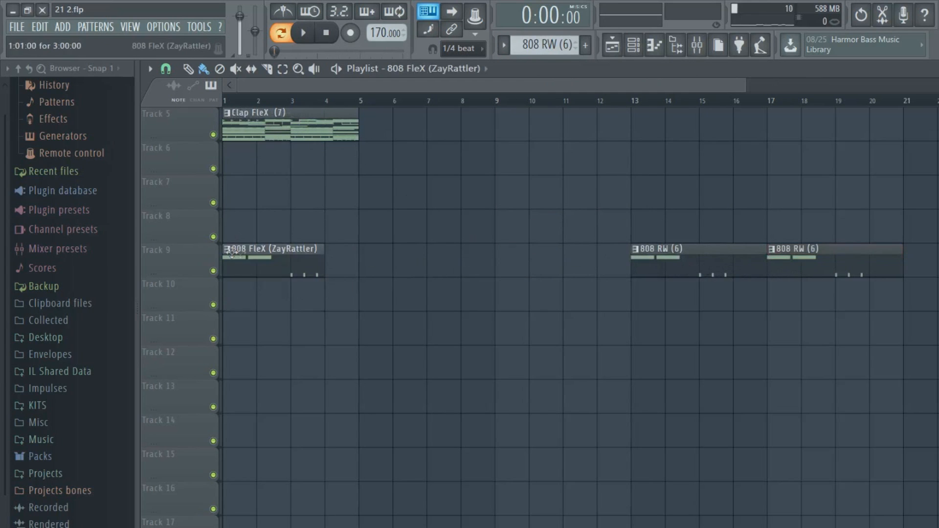
click(511, 270)
Step: Fill Track 10 with Clap FleX (7) clips and Track 11 with Clap FleX (6) clips from bar 1 to bar 21
drag(264, 137, 810, 304)
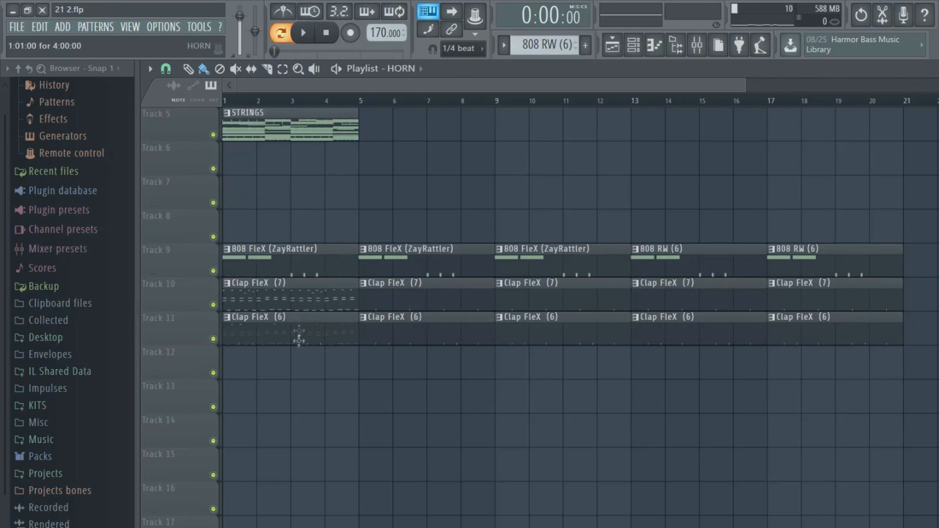
Step: Place HORN on Track 6, STRINGS on Track 7 and BELL PAD on Track 8 at bar 1, with FL Keys at bar 7 on Track 7
drag(293, 362, 429, 132)
drag(292, 131, 464, 195)
drag(279, 206, 274, 232)
drag(439, 206, 469, 206)
drag(282, 173, 272, 200)
drag(440, 137, 270, 171)
drag(289, 220, 458, 118)
drag(293, 179, 294, 214)
drag(307, 158, 309, 196)
drag(307, 219, 292, 152)
drag(294, 190, 294, 225)
drag(296, 164, 299, 200)
drag(440, 122, 270, 157)
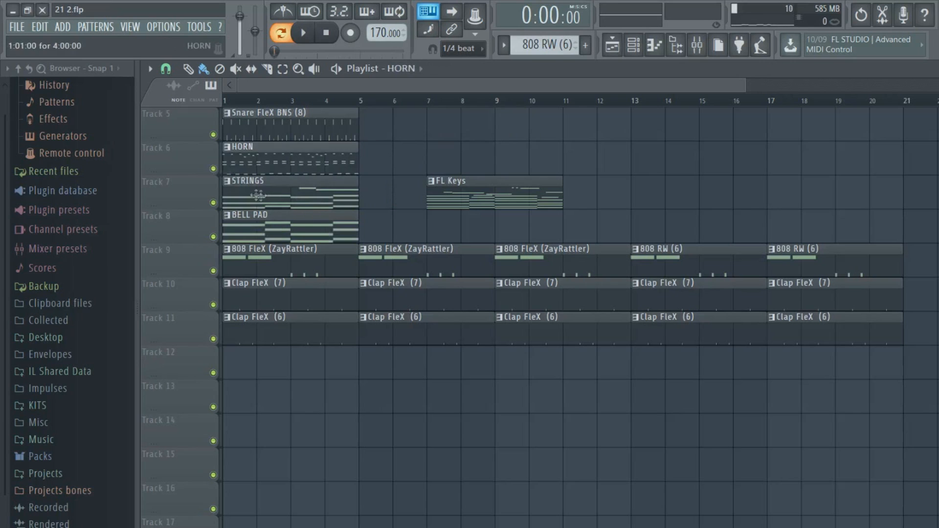
Step: Move Snare FleX BNS (8), Triangle FleX (Zay), Zay Rim FleX (3) and Snare FleX (14) from Track 5 to Tracks 12 to 14
drag(293, 124, 252, 358)
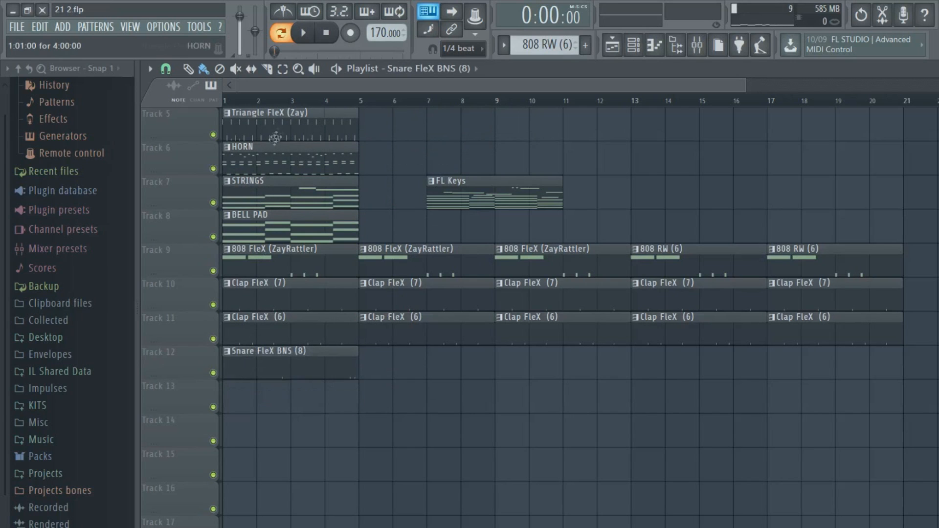
drag(254, 436, 254, 402)
drag(295, 137, 224, 441)
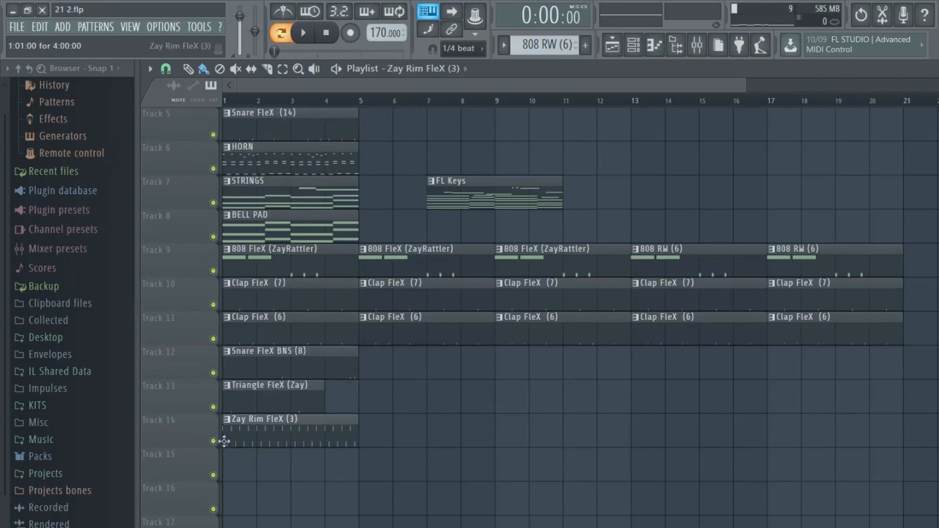
drag(351, 145, 453, 430)
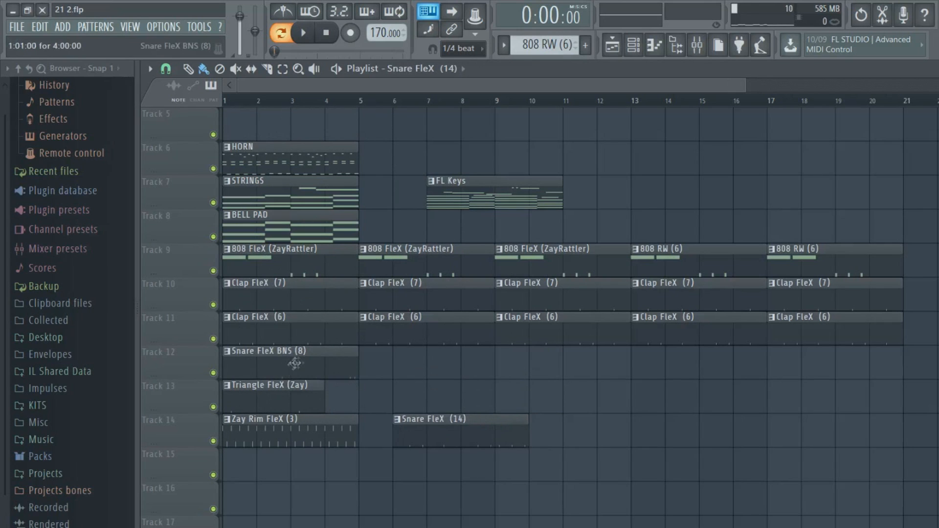
Step: Reorder the drum clips at bar 1: Snare FleX (14), Snare FleX BNS (8), Triangle FleX (Zay) and Zay Rim FleX (3) on Tracks 12 to 15
drag(295, 363, 293, 499)
drag(454, 437, 283, 369)
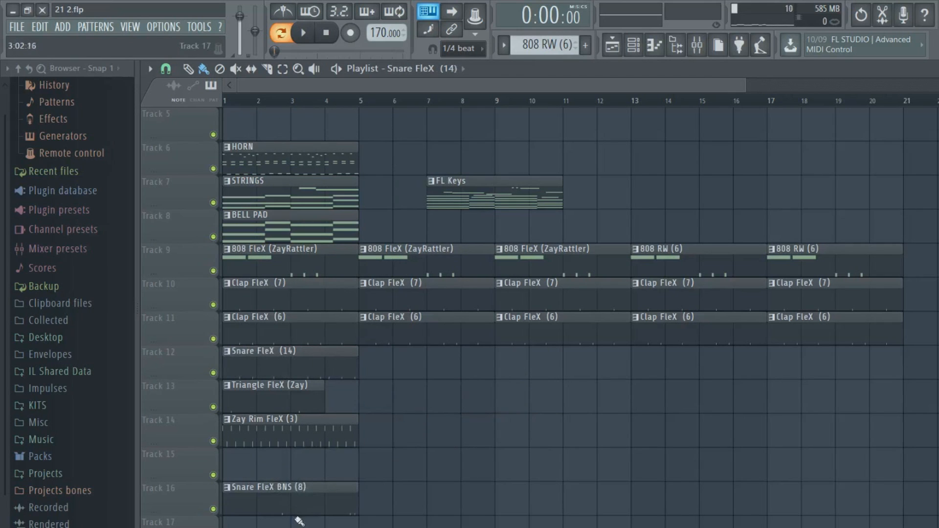
drag(298, 503, 333, 469)
drag(276, 416, 276, 447)
drag(317, 471, 308, 395)
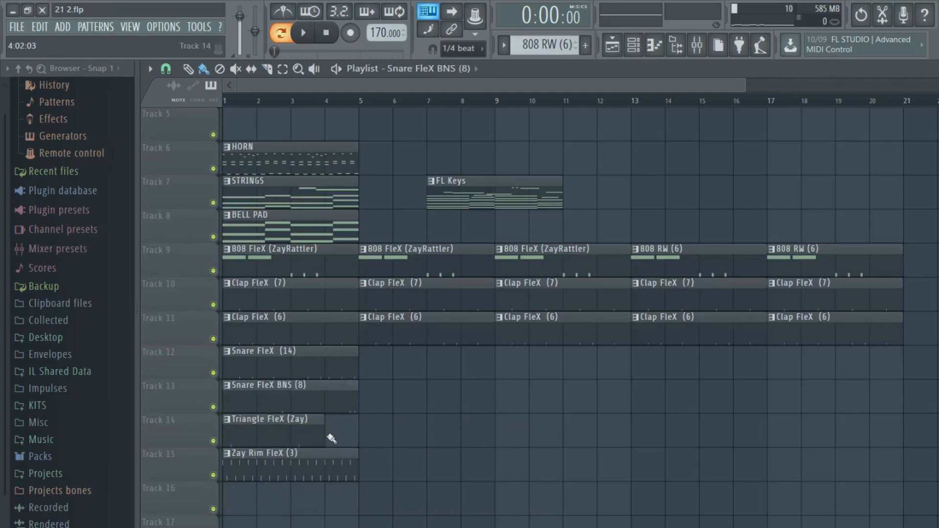
Step: Repeat the four drum clips on Tracks 12 to 15 at bars 5, 9, 13 and 17
drag(386, 365, 240, 519)
drag(265, 373, 413, 373)
key(ctrl+b)
key(ctrl+b)
key(ctrl+b)
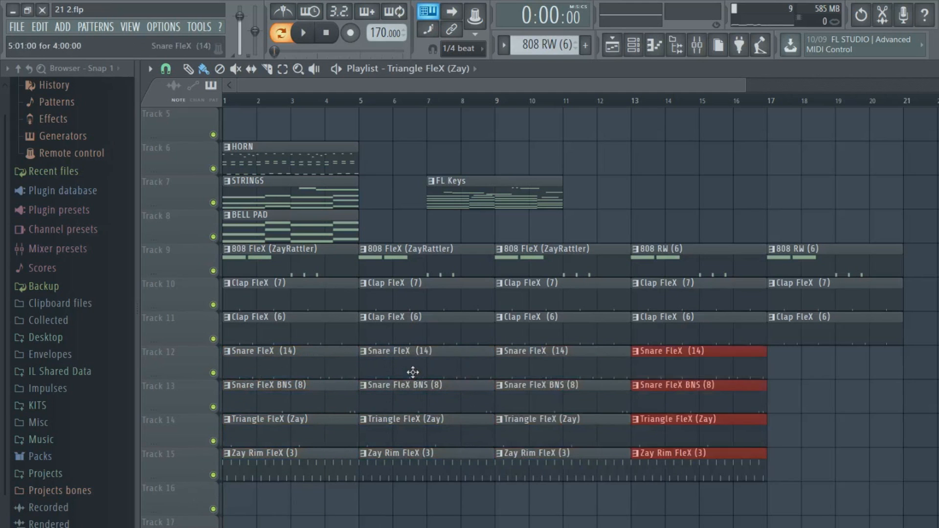
Step: Deselect the drum clips and move the FL Keys clip to Track 5 at bar 1
click(571, 226)
drag(509, 198, 264, 222)
scroll(270, 210, up, 2)
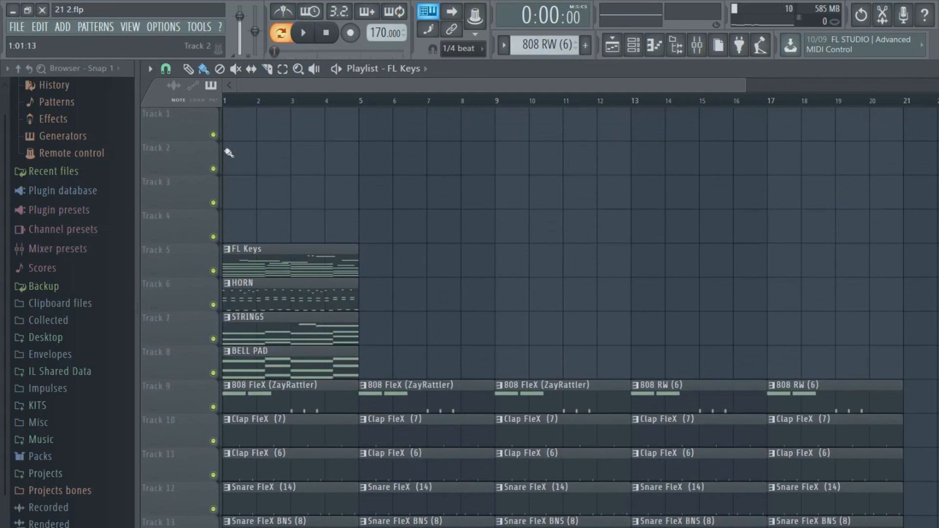
Step: Select the FL Keys, HORN, STRINGS and BELL PAD clips and duplicate them at bars 5, 9, 13 and 17
scroll(245, 153, down, 3)
scroll(264, 153, up, 1)
mouse_move(388, 159)
mouse_down()
mouse_move(270, 310)
mouse_move(262, 283)
mouse_up()
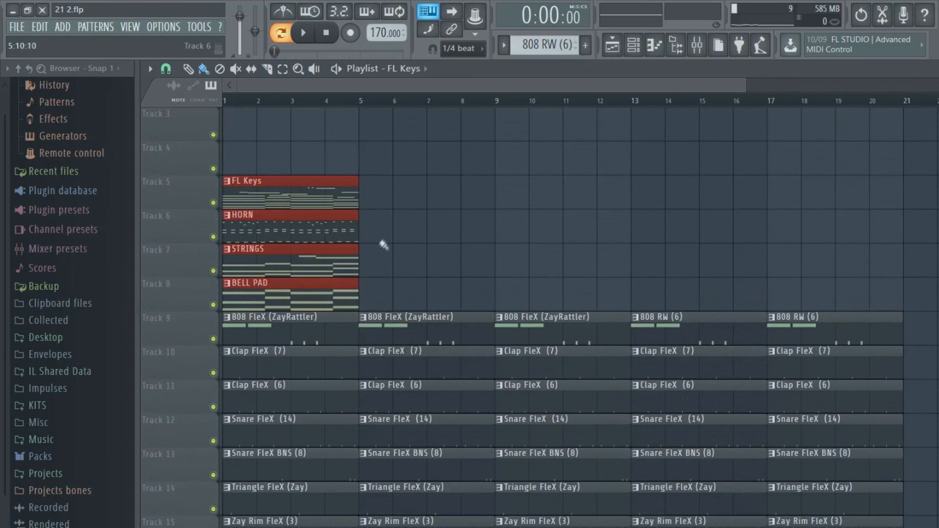
ctrl+right_click(377, 170)
drag(384, 164, 280, 268)
key(ctrl+b)
key(ctrl+b)
key(ctrl+b)
key(ctrl+b)
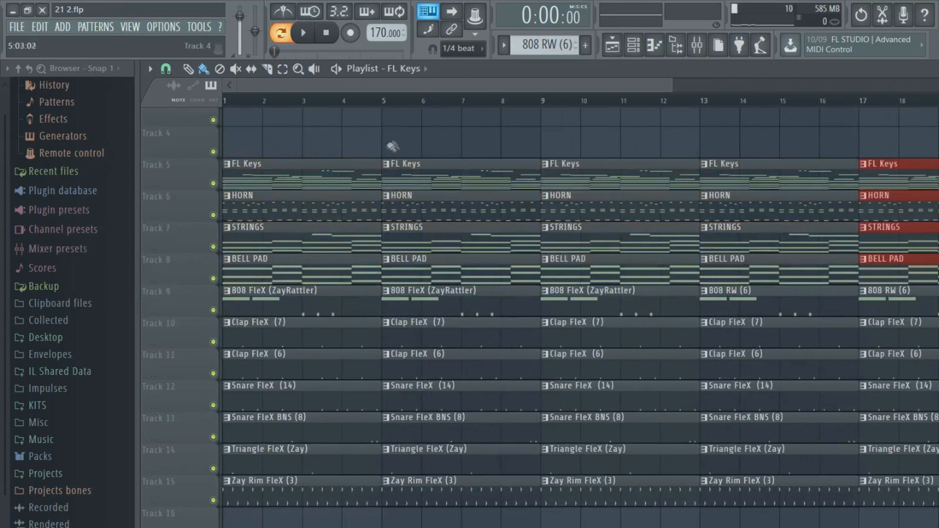
Step: Delete the Zay Rim FleX (3) clip at bar 5 and the Triangle FleX (Zay) clip at bar 9
right_click(514, 492)
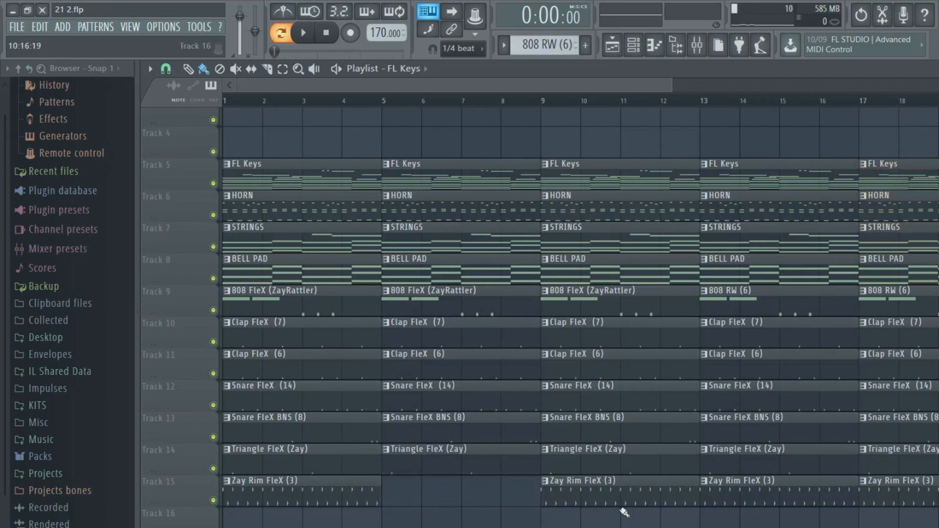
right_click(588, 460)
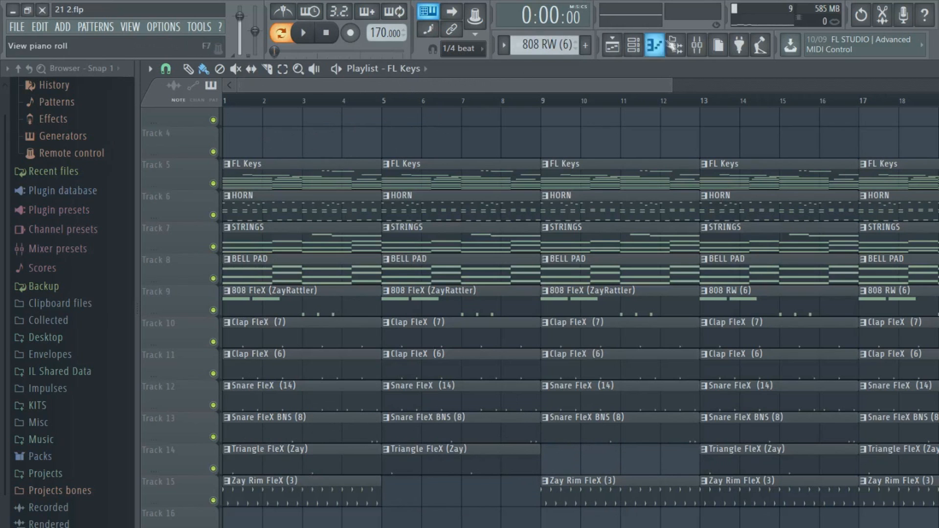
Step: Show the mixer and channel rack, unmute the FL Keys channel, and move the rack below the mixer
click(697, 45)
click(638, 45)
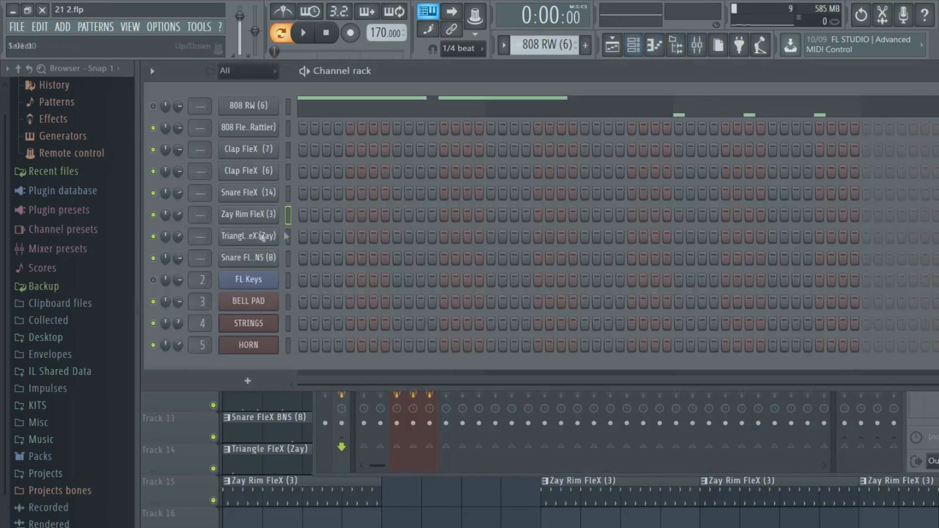
click(153, 279)
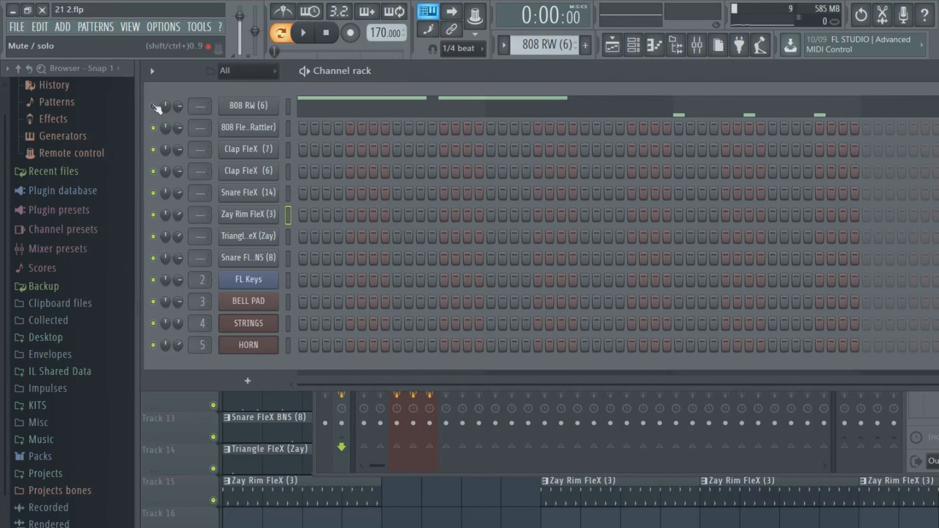
drag(377, 72, 323, 450)
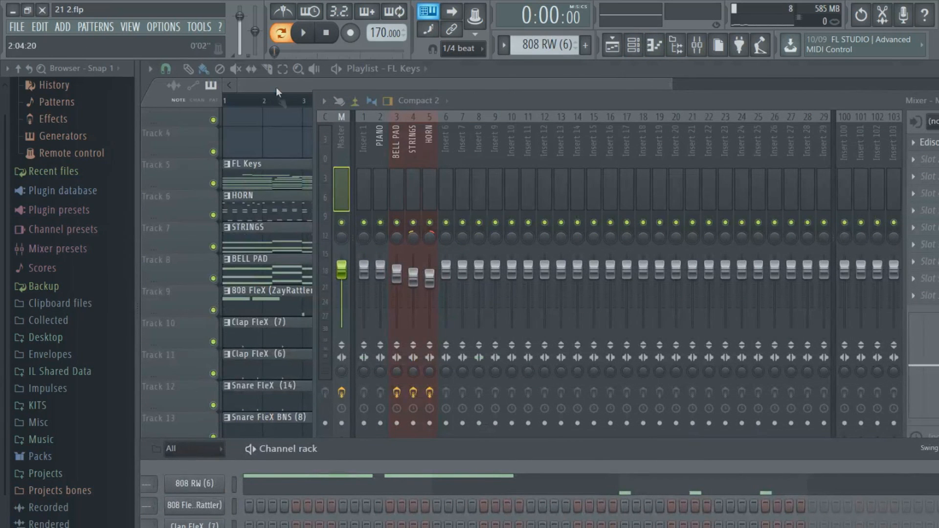
Step: Inspect the 808 RW (6) notes in the piano roll, play the arrangement, and check the mixer levels
click(291, 485)
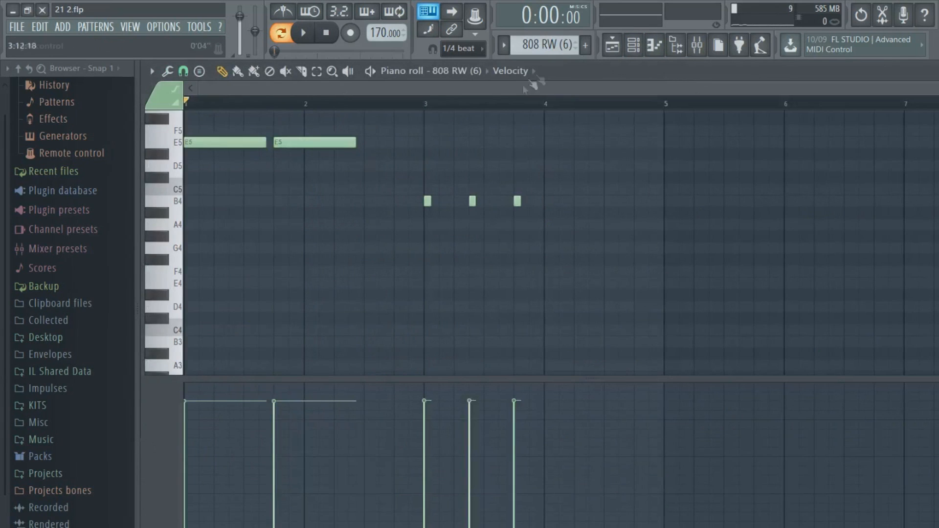
click(632, 49)
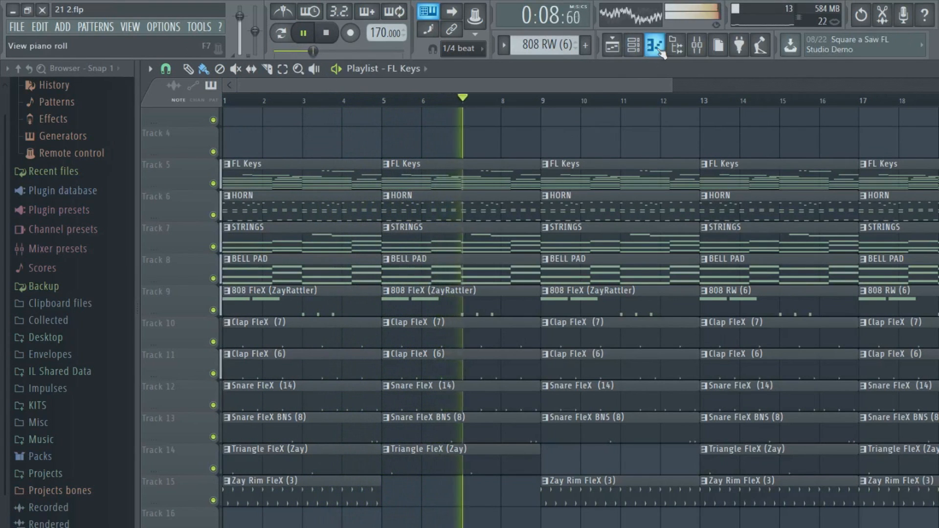
click(697, 45)
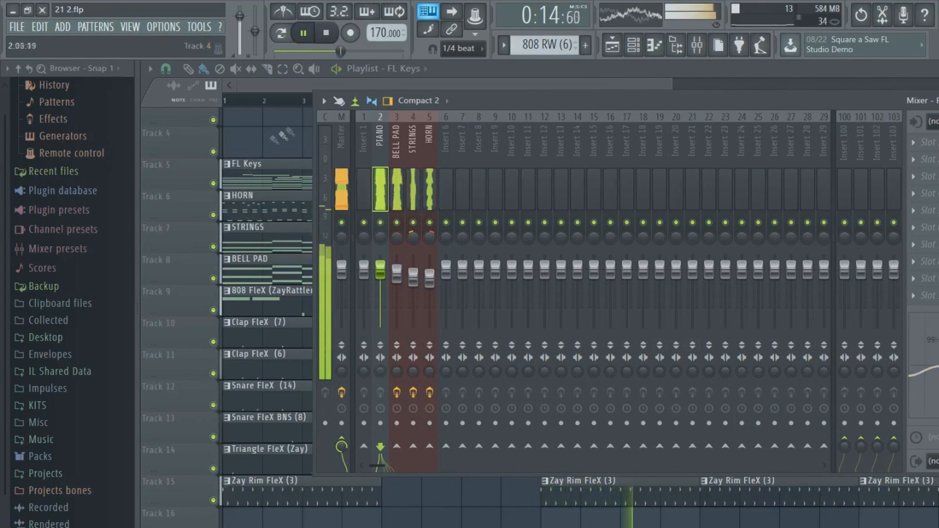
click(301, 89)
Step: Open the FL Keys clip in the piano roll during playback and view its upper melody notes
double_click(737, 179)
scroll(361, 203, up, 4)
scroll(360, 203, up, 4)
scroll(359, 201, down, 2)
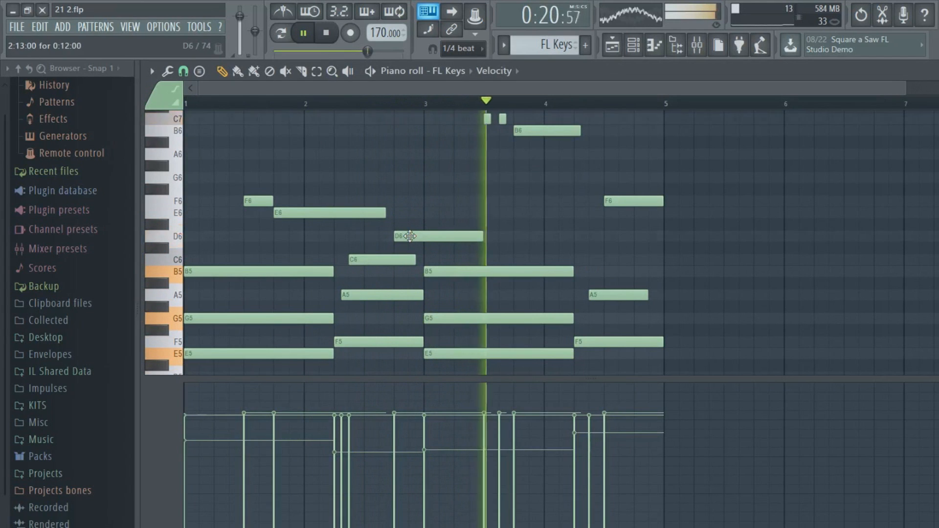
Step: Try the long D6 note before bar 3 at F6, return it to D6, and lower the last F6 note to E6
drag(410, 236, 409, 198)
scroll(422, 153, up, 3)
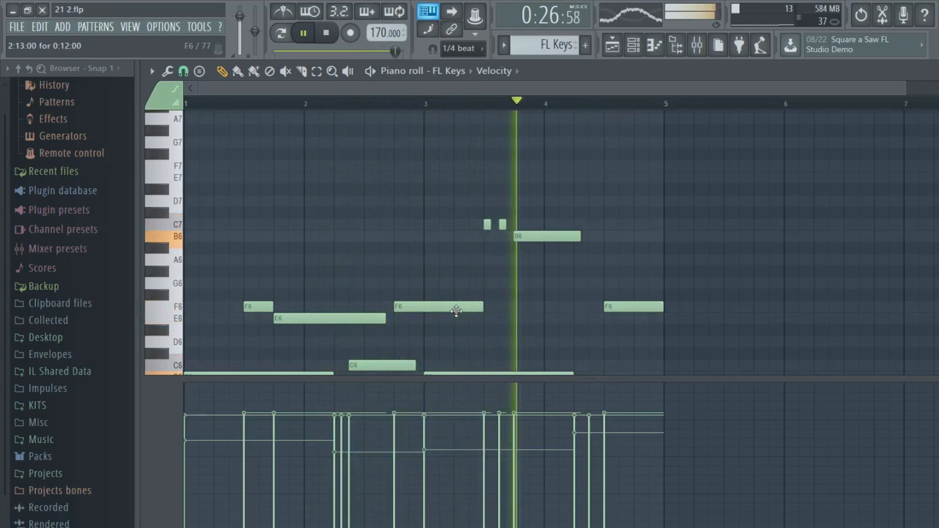
drag(455, 307, 455, 342)
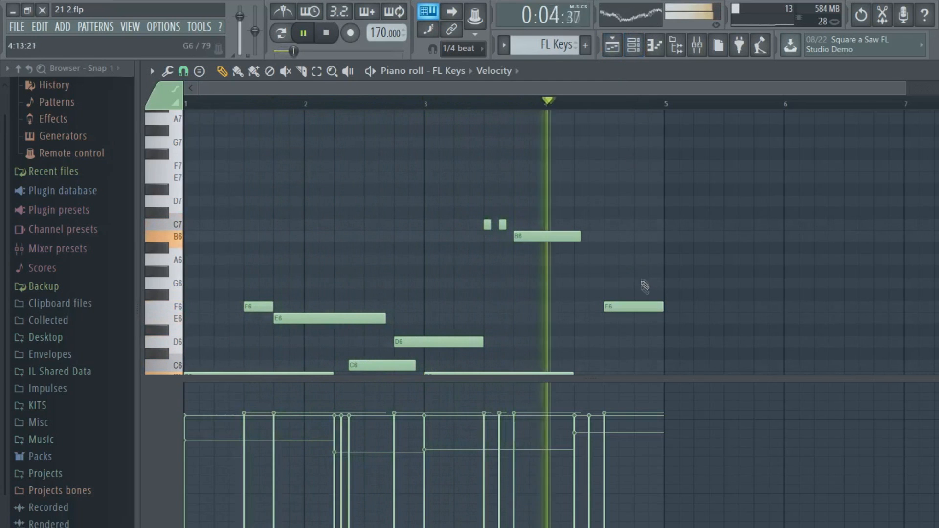
drag(637, 307, 638, 319)
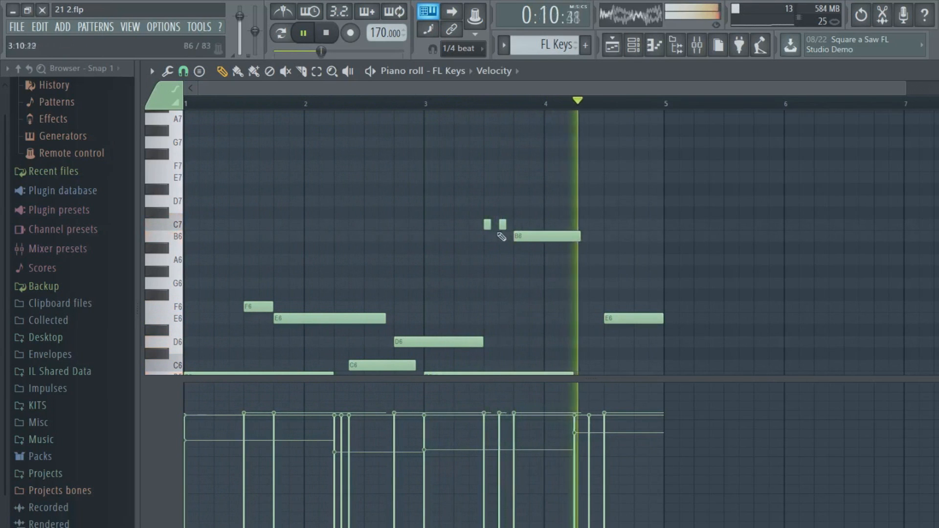
Step: Add short F7 and E7 notes at steps 5 and 7 of bar 3 and delete the first short C7 note
click(477, 178)
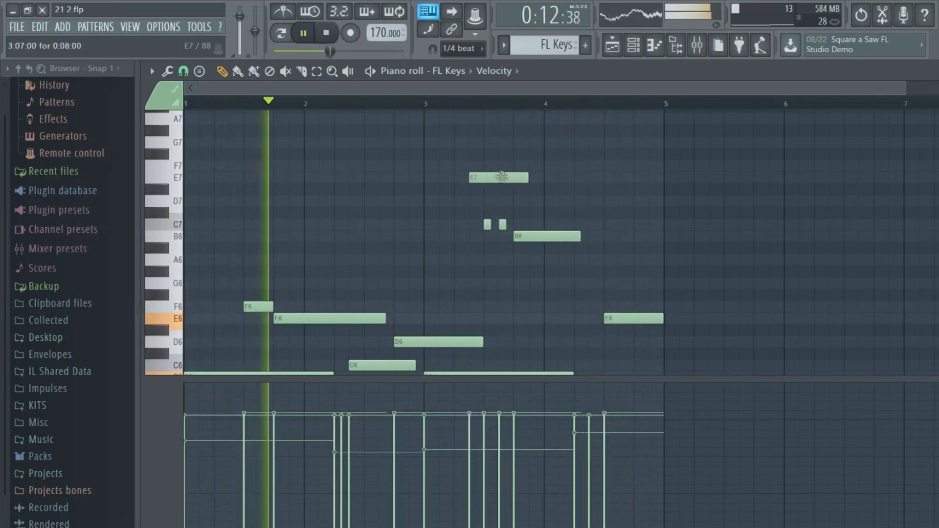
drag(529, 178, 445, 172)
click(442, 166)
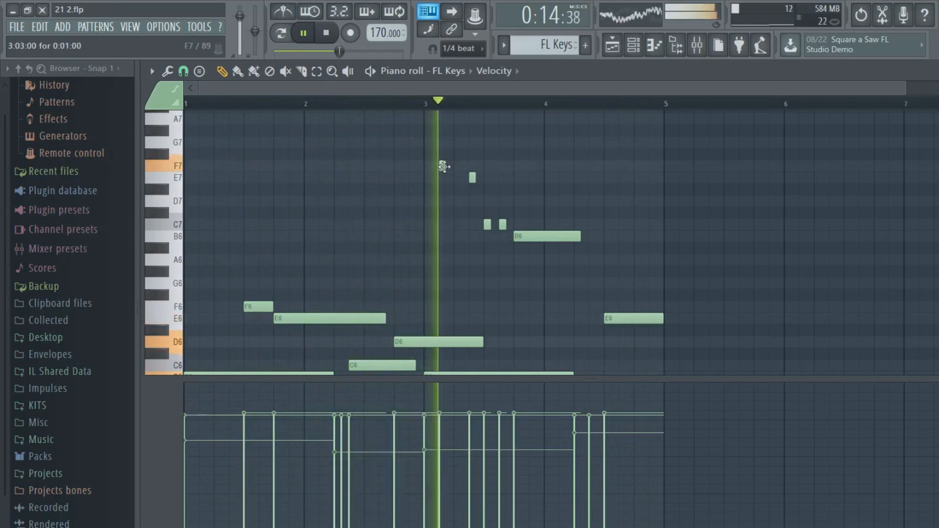
right_click(443, 167)
click(458, 168)
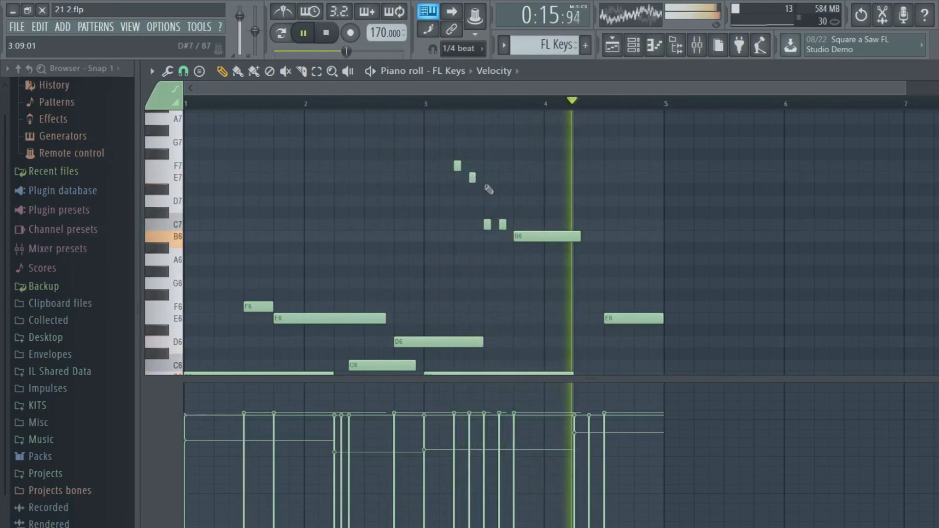
right_click(488, 224)
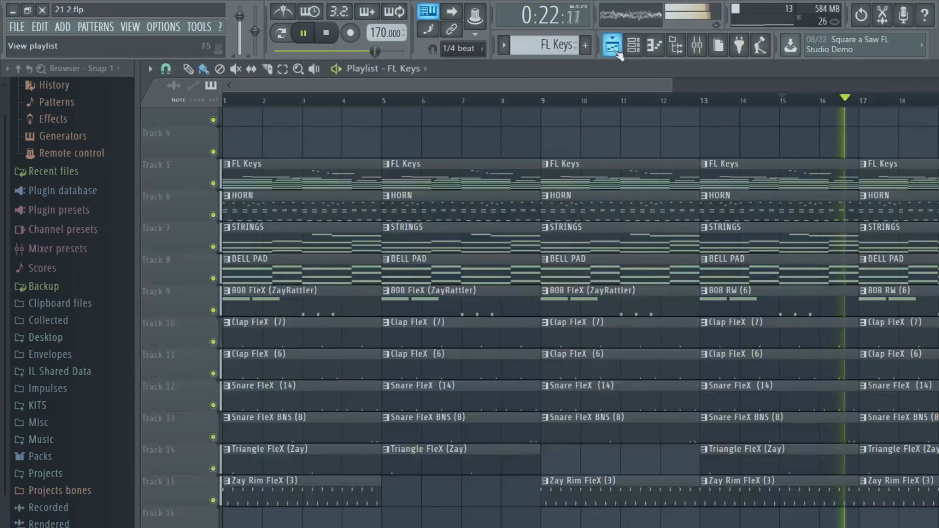
Step: Return to the playlist, stop playback, and delete the HORN clips at bars 9, 13 and 17
click(612, 45)
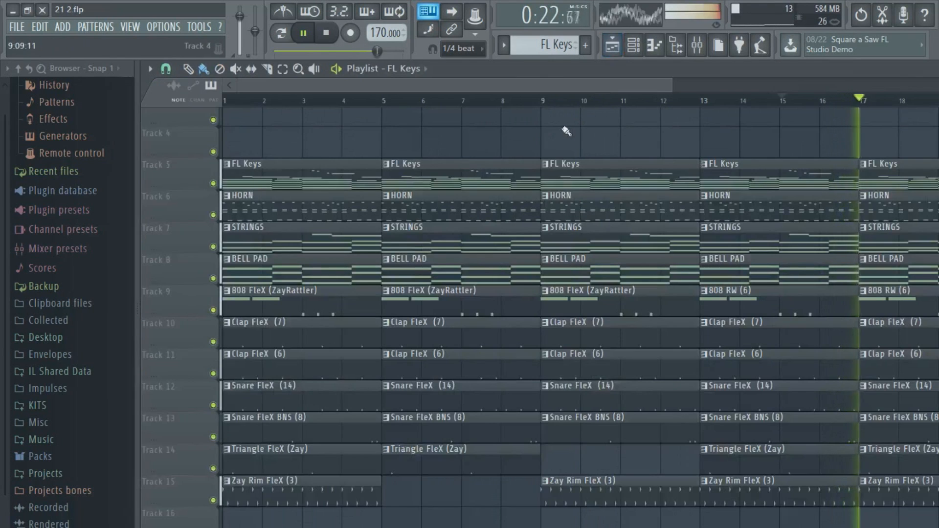
click(325, 41)
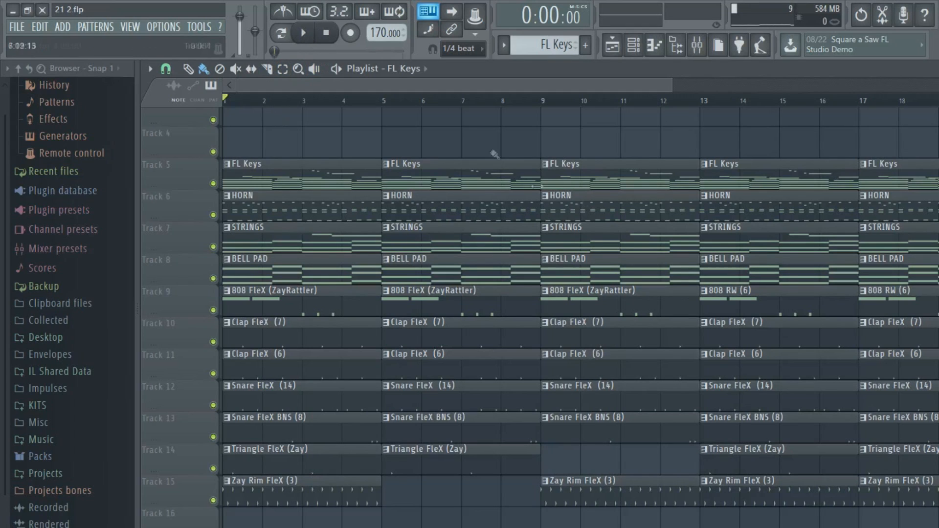
right_click(629, 210)
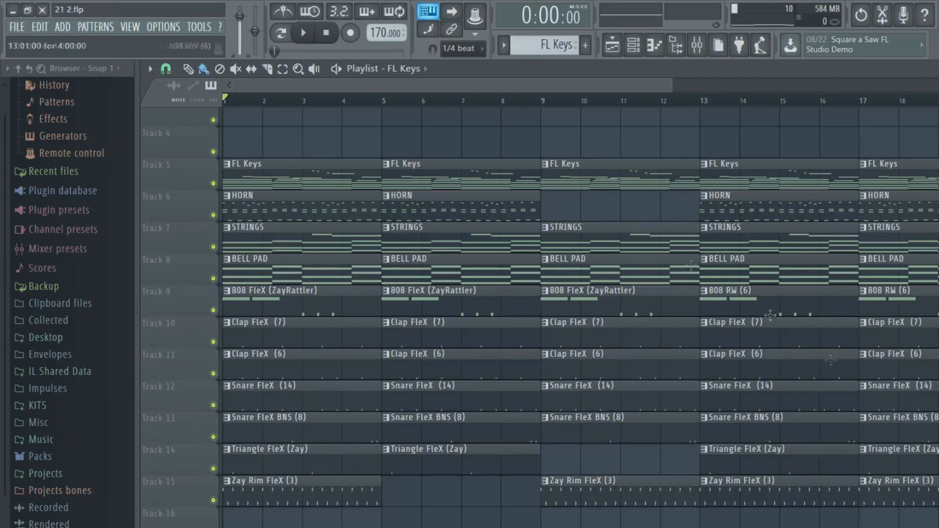
right_click(783, 209)
right_click(906, 215)
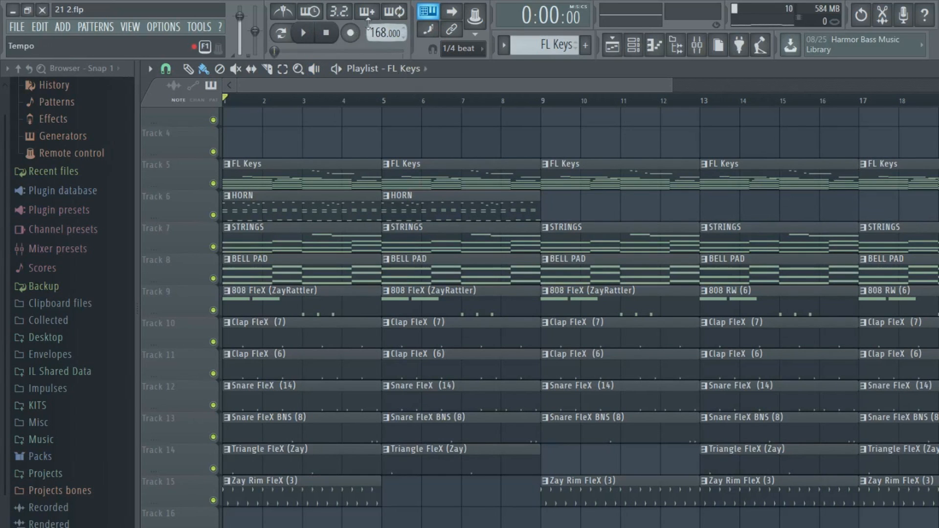
Step: Play the arrangement at a tempo of 169 and show the 808 FleX (ZayRattler) pattern in the channel rack
click(302, 38)
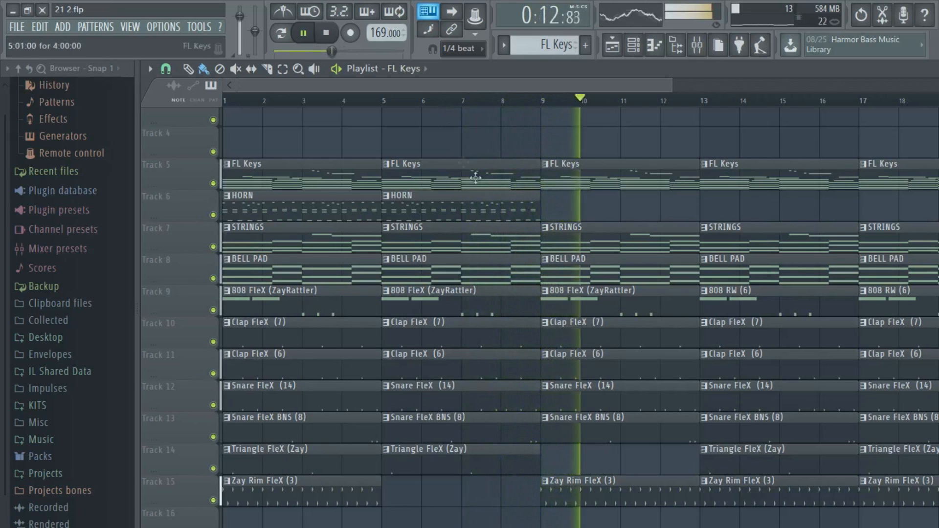
click(587, 307)
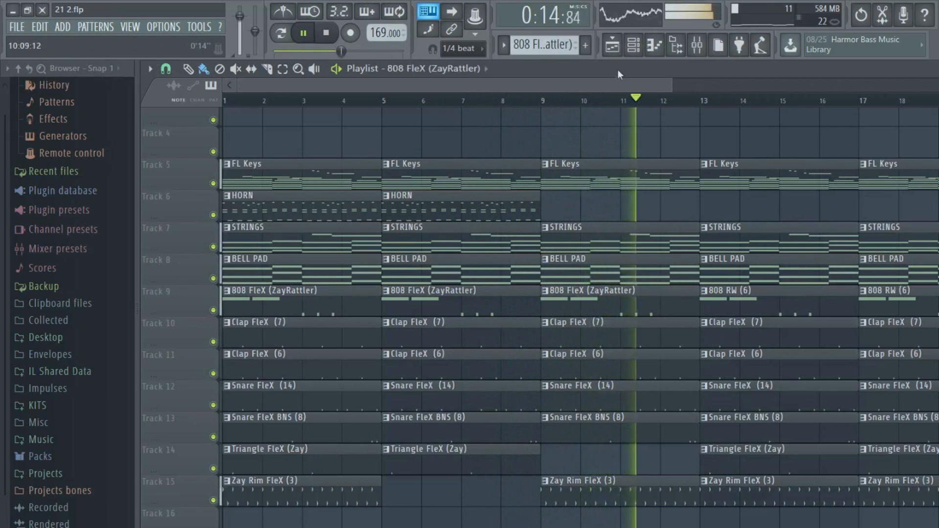
key(F6)
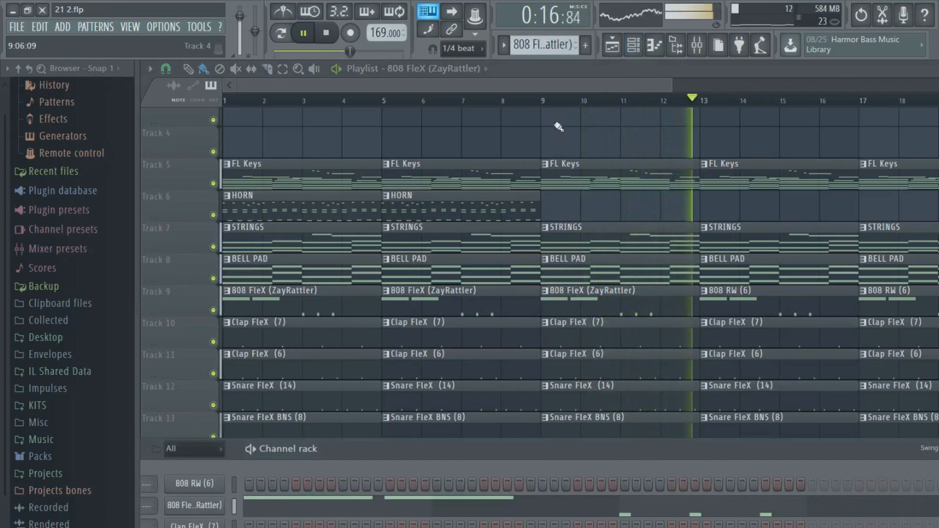
Step: Hide the channel rack and review the whole playlist arrangement up to bar 21, stopping playback near its end
key(F6)
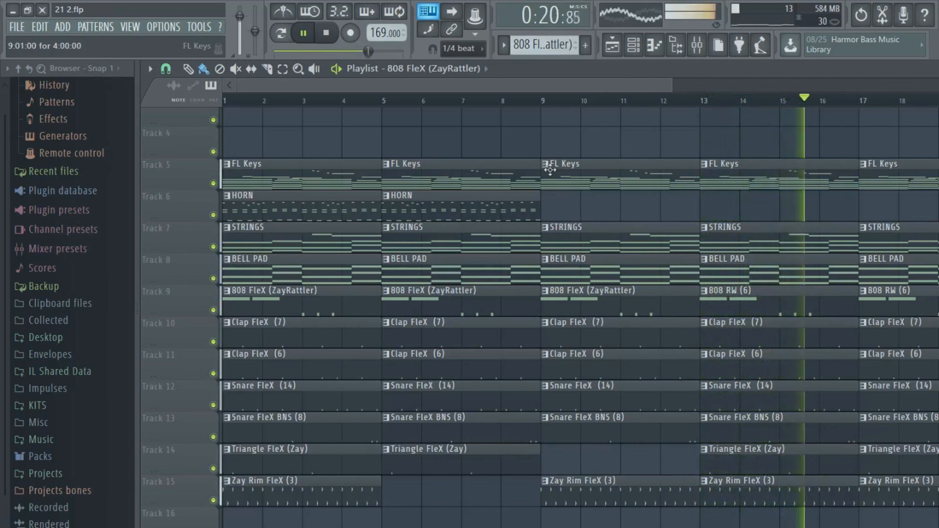
drag(669, 86, 730, 86)
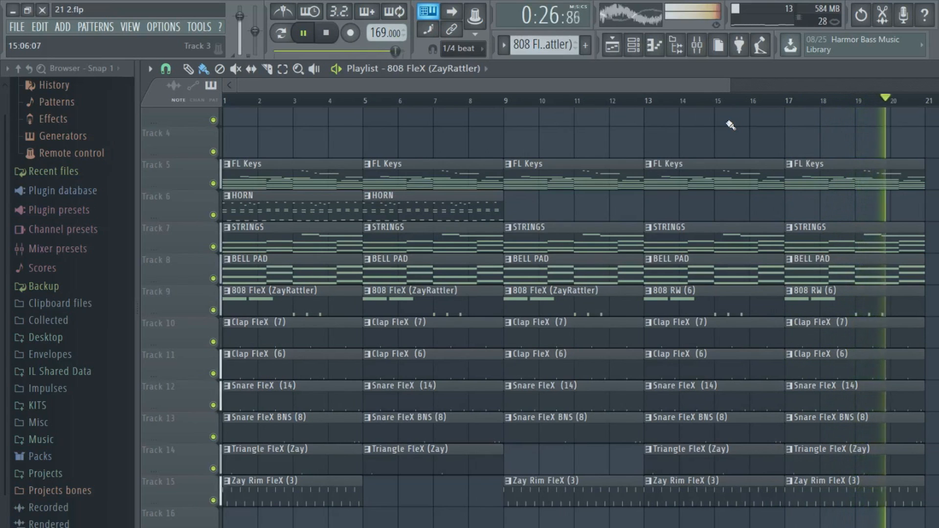
click(326, 39)
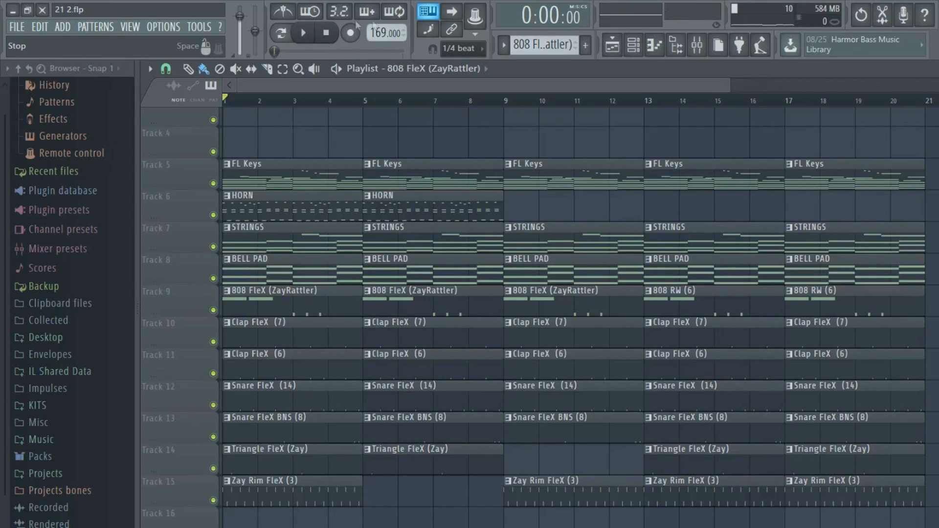
drag(730, 86, 732, 100)
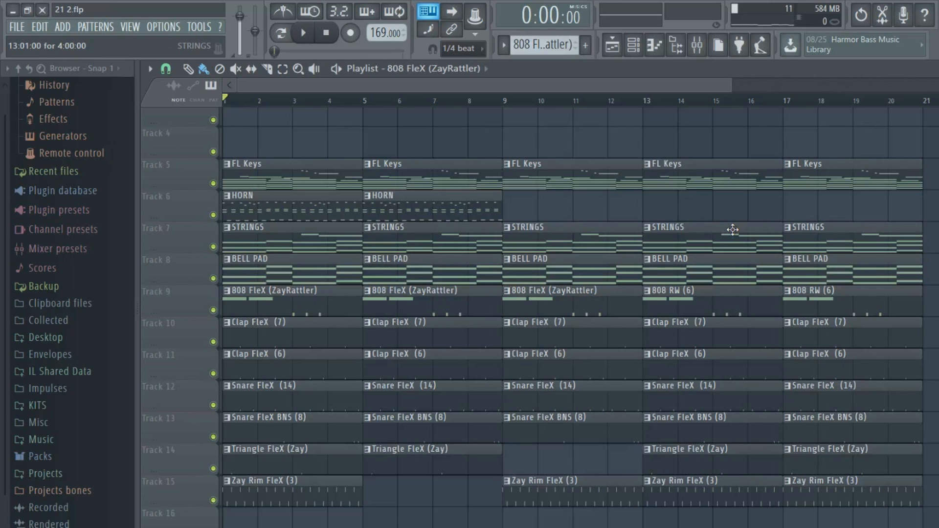
mouse_move(754, 527)
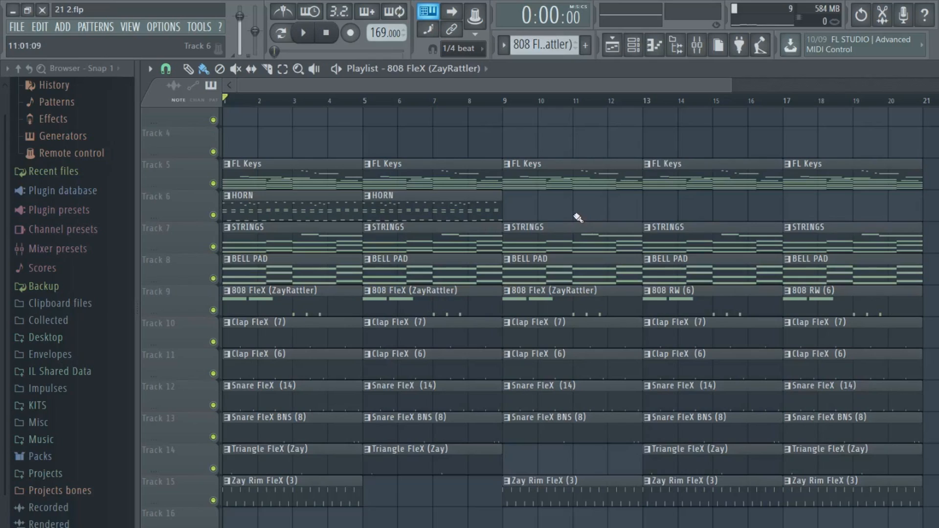
key(alt+Tab)
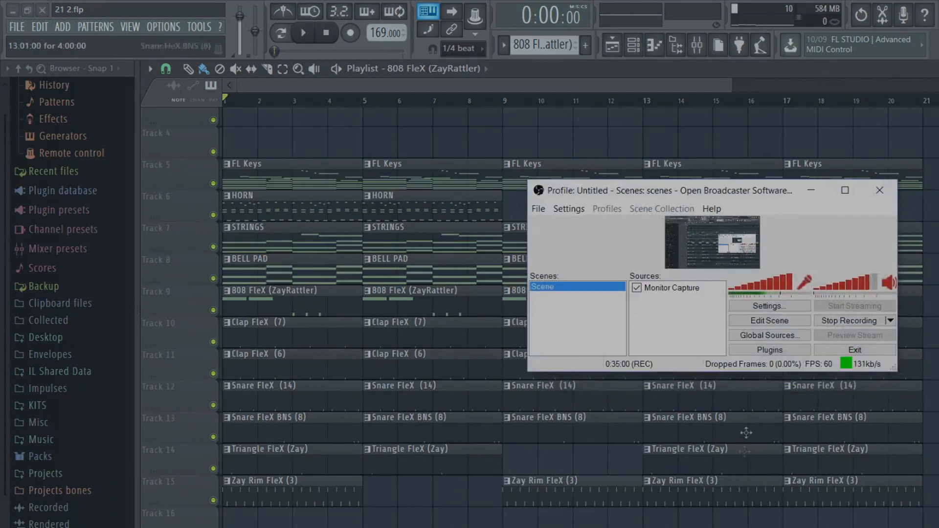